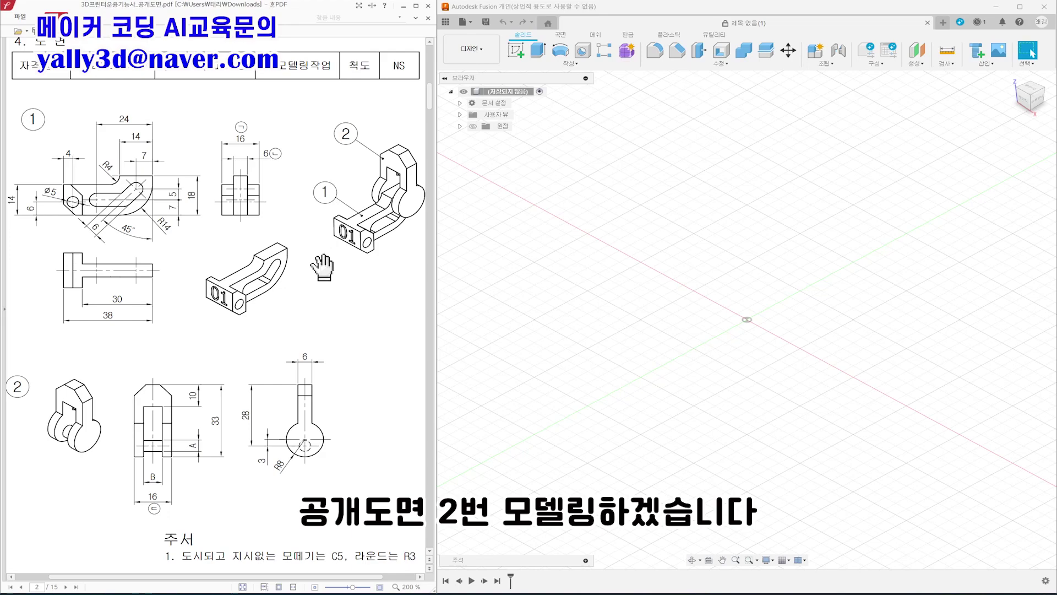
Step: Examine the assembly view in the drawing to see how part 2 pivots and slides along part 1's slot
{"action": "scroll", "coordinate": [322, 267], "scroll_direction": "up", "scroll_amount": 5, "text": "ctrl"}
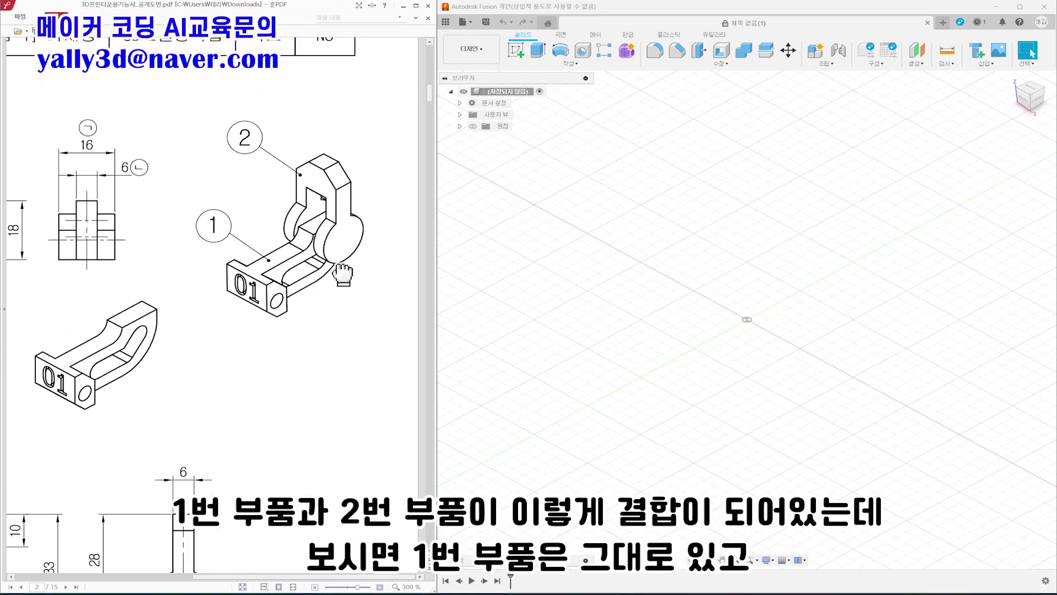
{"action": "left_click_drag", "start_coordinate": [349, 266], "coordinate": [344, 313]}
{"action": "scroll", "coordinate": [339, 341], "scroll_direction": "up", "scroll_amount": 1, "text": "ctrl"}
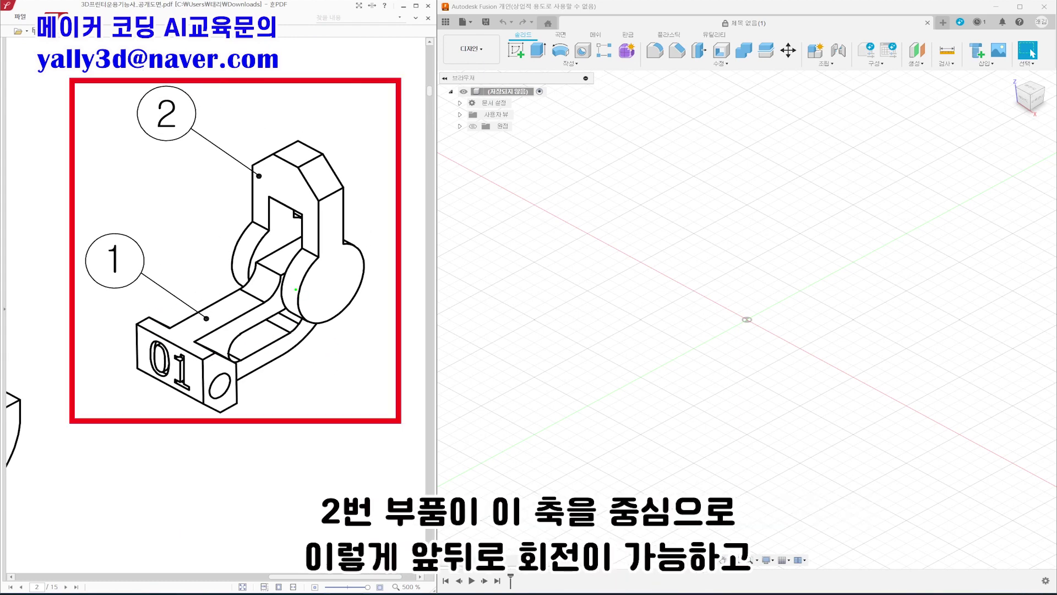
{"action": "left_click_drag", "start_coordinate": [205, 243], "coordinate": [367, 313]}
{"action": "left_click_drag", "start_coordinate": [219, 152], "coordinate": [345, 137]}
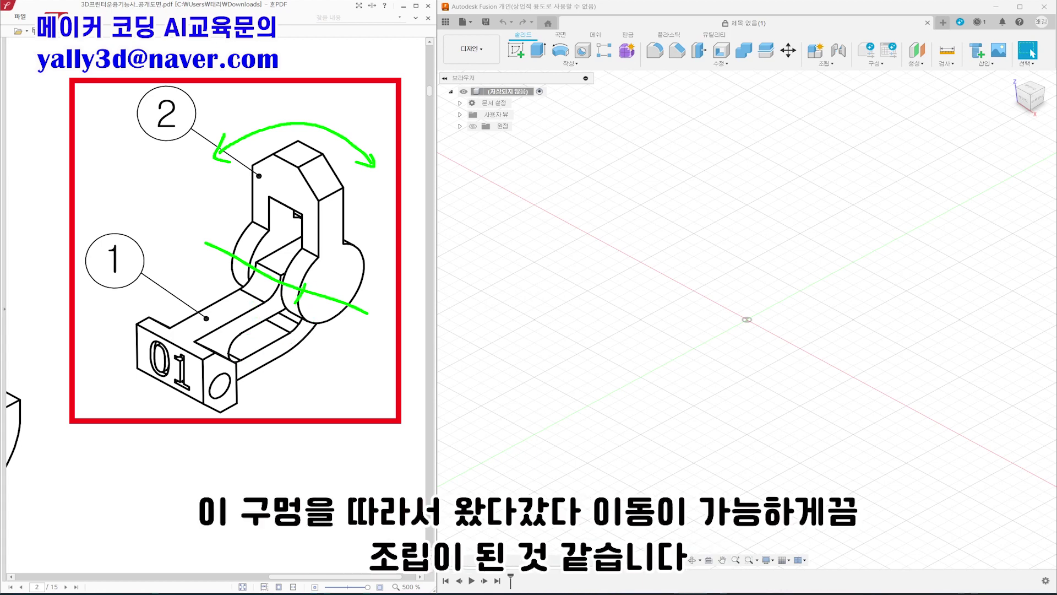
{"action": "left_click_drag", "start_coordinate": [309, 279], "coordinate": [250, 335]}
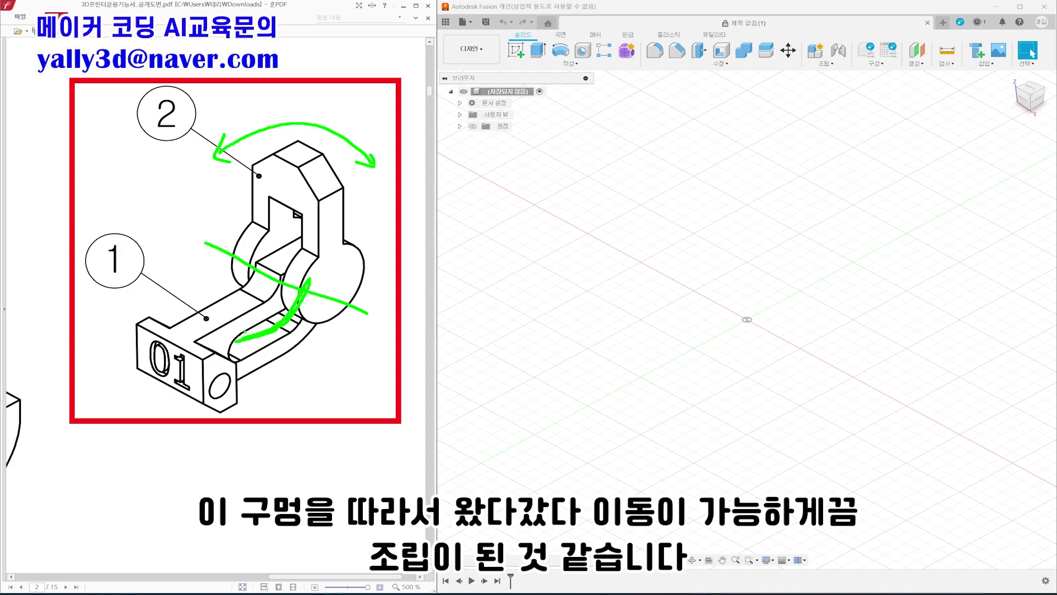
{"action": "key", "text": "Escape"}
Step: Examine the slot end centres in part 1's front view and the matching pin in part 2's views
{"action": "left_click_drag", "start_coordinate": [106, 307], "coordinate": [302, 288]}
{"action": "scroll", "coordinate": [176, 291], "scroll_direction": "down", "scroll_amount": 1, "text": "ctrl"}
{"action": "left_click_drag", "start_coordinate": [175, 291], "coordinate": [479, 295]}
{"action": "left_click_drag", "start_coordinate": [286, 300], "coordinate": [358, 328]}
{"action": "left_click_drag", "start_coordinate": [36, 361], "coordinate": [356, 354]}
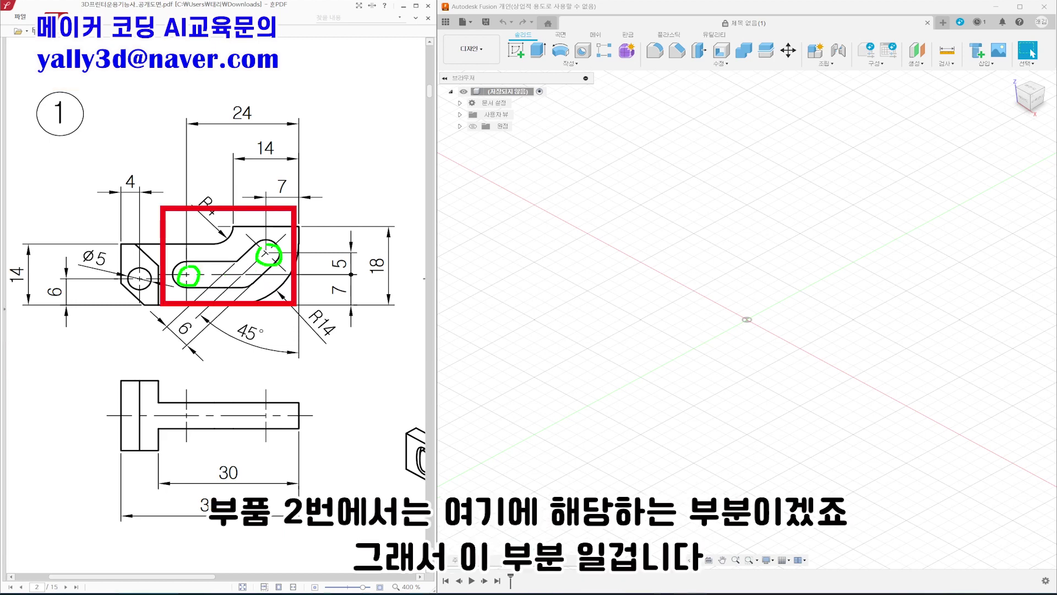
{"action": "mouse_move", "coordinate": [352, 452]}
{"action": "left_mouse_down"}
{"action": "mouse_move", "coordinate": [324, 236]}
{"action": "mouse_move", "coordinate": [221, 129]}
{"action": "mouse_move", "coordinate": [142, 176]}
{"action": "left_mouse_up"}
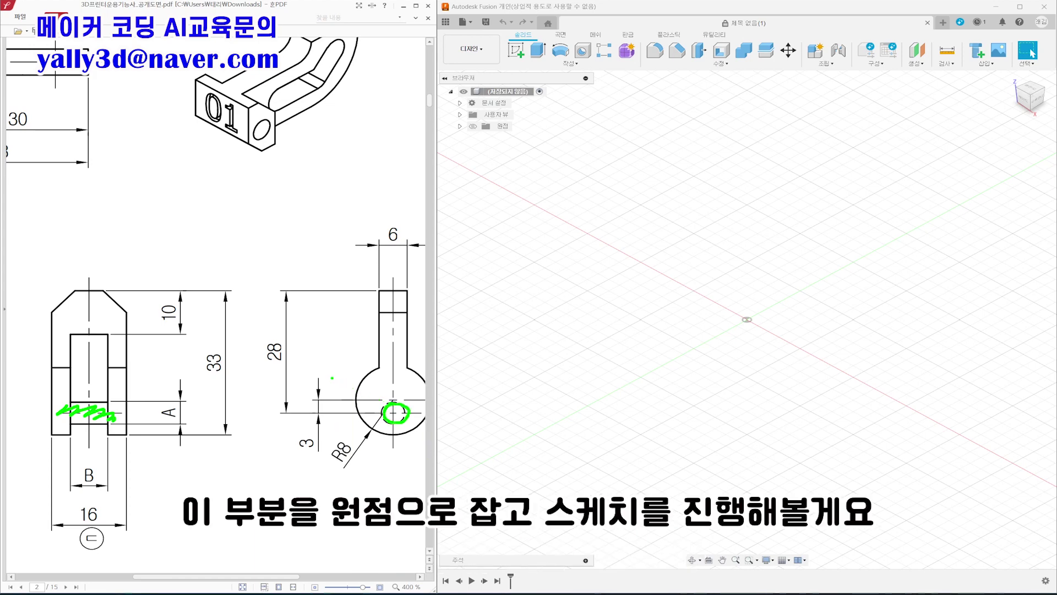
{"action": "key", "text": "Escape"}
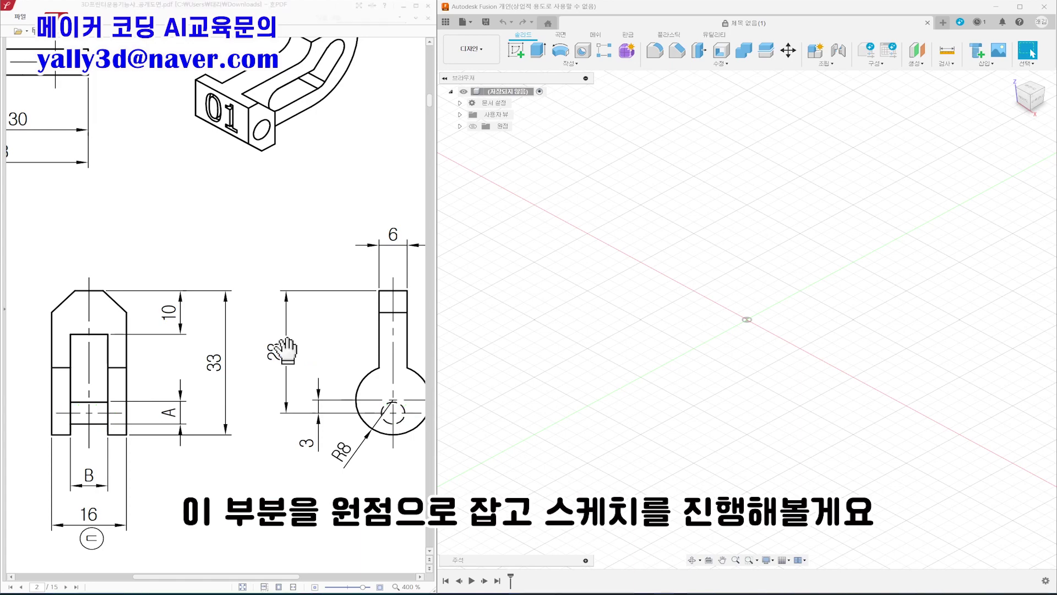
Step: Study part 1's bent slot and compare its views with the assembly view to determine the sketch plane
{"action": "left_click_drag", "start_coordinate": [172, 261], "coordinate": [309, 340]}
{"action": "scroll", "coordinate": [235, 328], "scroll_direction": "down", "scroll_amount": 1, "text": "ctrl"}
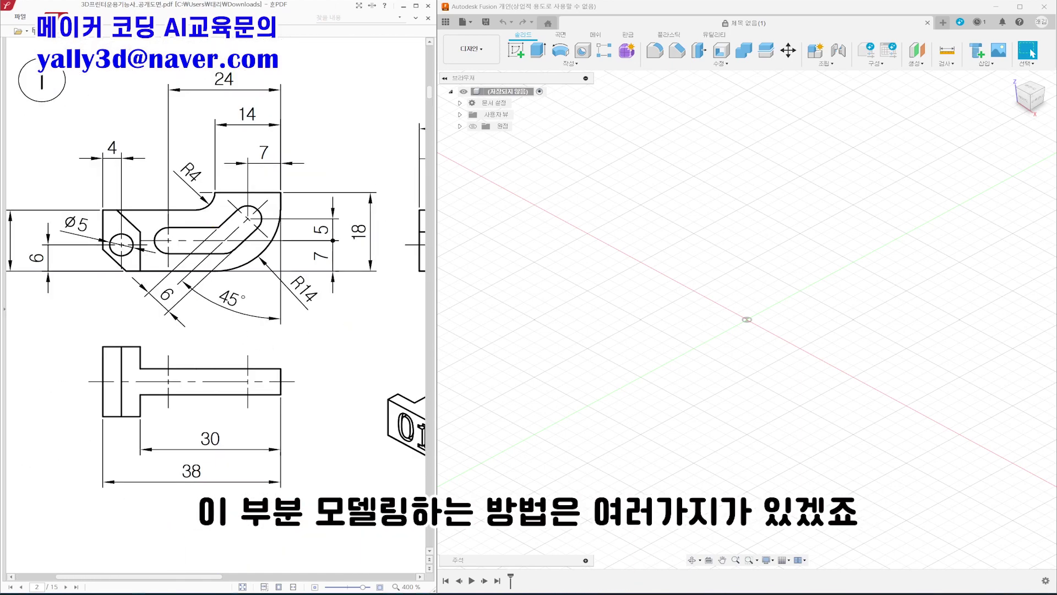
{"action": "left_click_drag", "start_coordinate": [251, 223], "coordinate": [229, 220]}
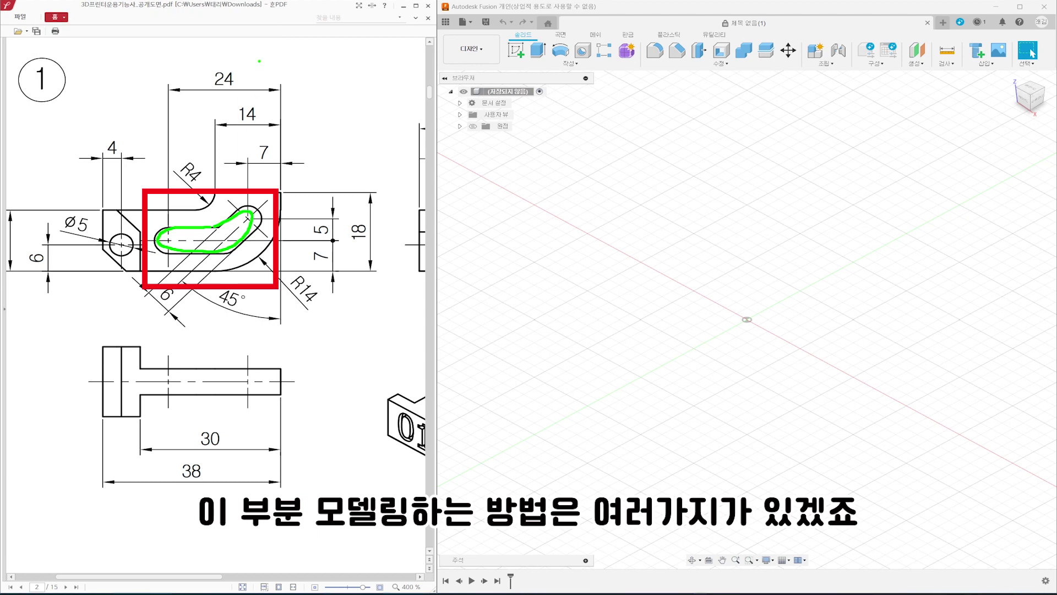
{"action": "left_click_drag", "start_coordinate": [211, 82], "coordinate": [213, 101]}
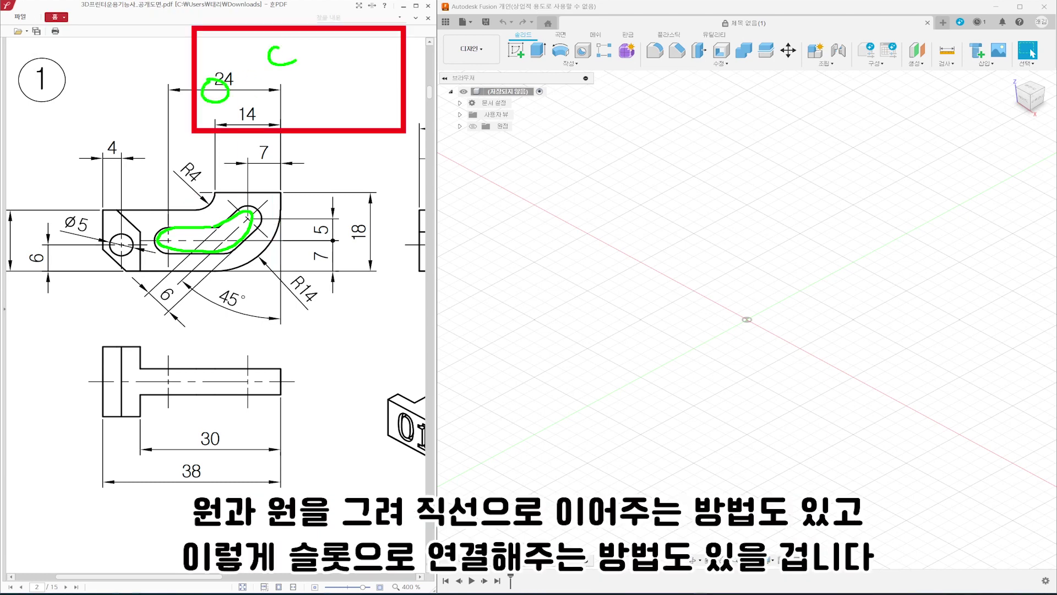
{"action": "left_click_drag", "start_coordinate": [295, 61], "coordinate": [225, 99]}
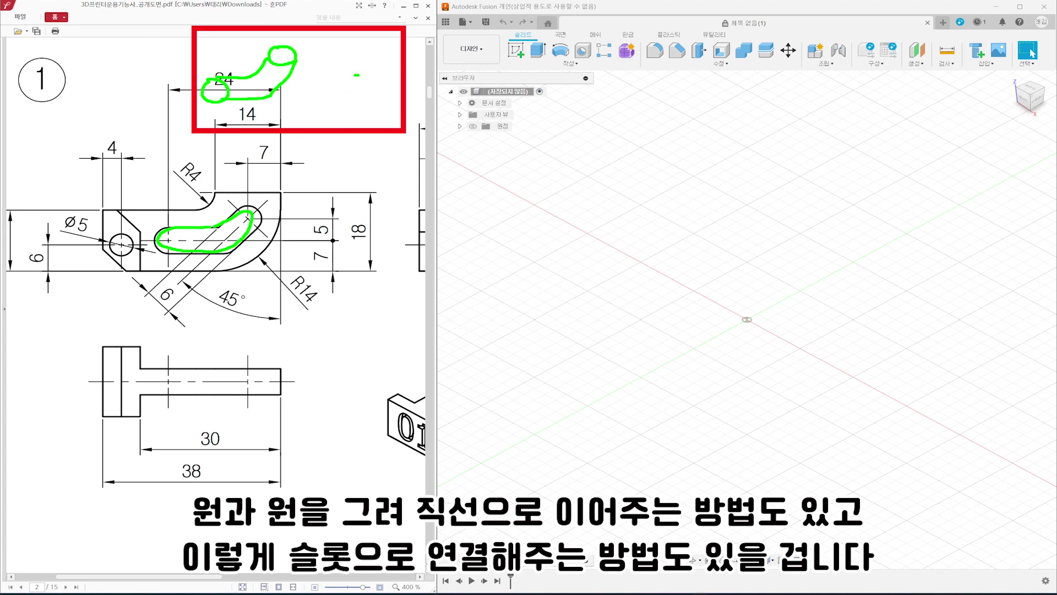
{"action": "mouse_move", "coordinate": [390, 51]}
{"action": "left_mouse_down"}
{"action": "mouse_move", "coordinate": [356, 87]}
{"action": "mouse_move", "coordinate": [369, 96]}
{"action": "left_mouse_up"}
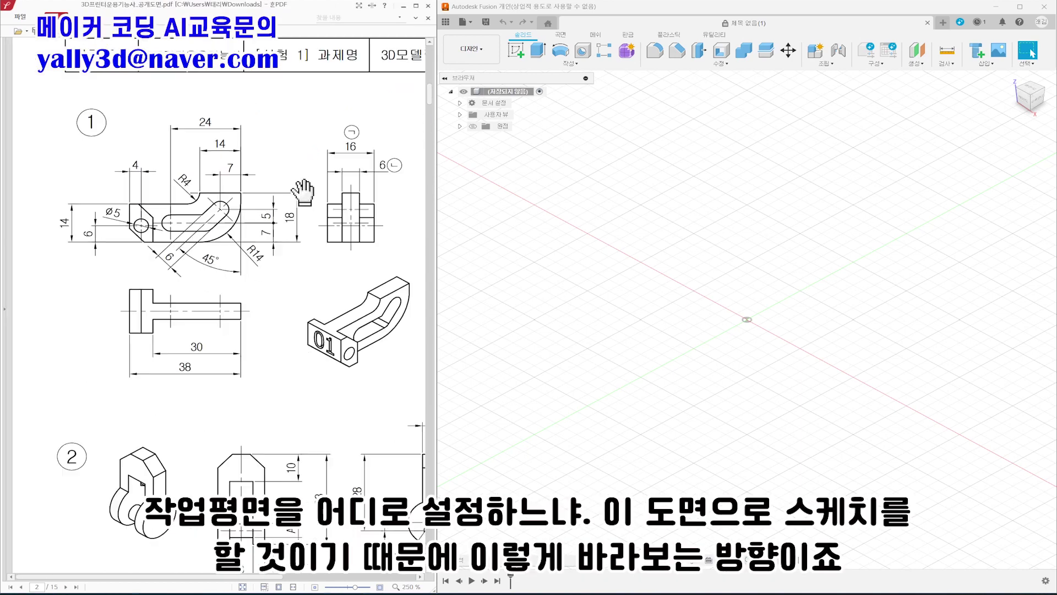
{"action": "left_click_drag", "start_coordinate": [367, 205], "coordinate": [132, 223]}
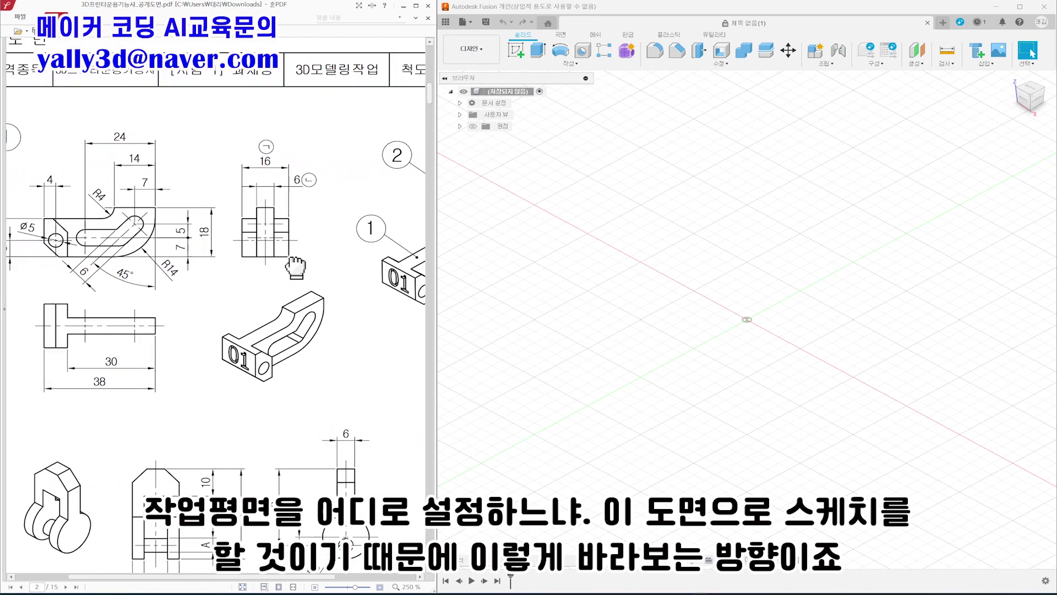
{"action": "left_click_drag", "start_coordinate": [295, 268], "coordinate": [165, 268]}
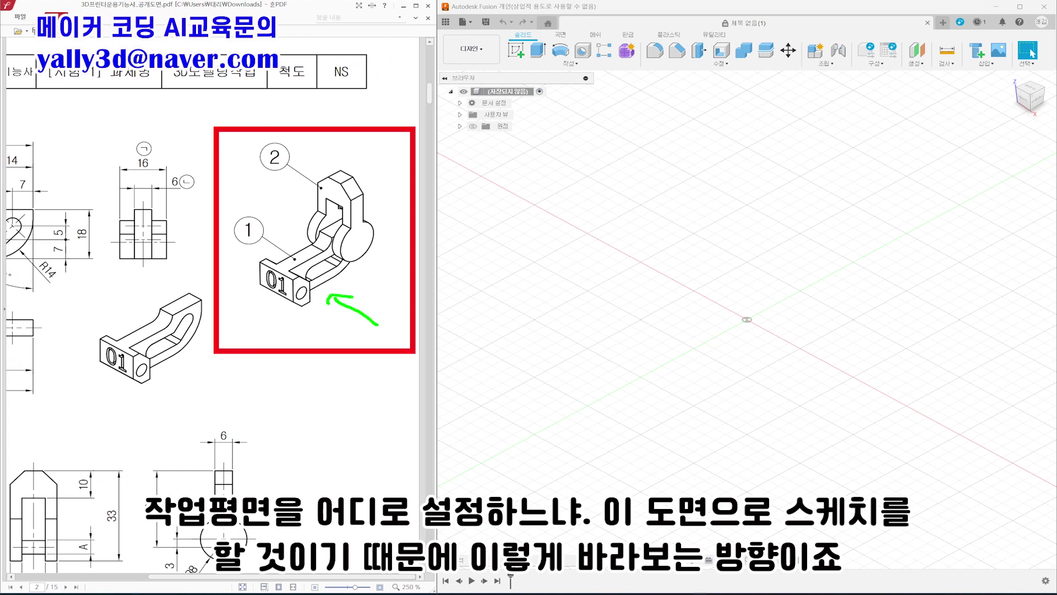
Step: Start a new sketch on the YZ plane, viewed from the right side
{"action": "left_click", "coordinate": [516, 52]}
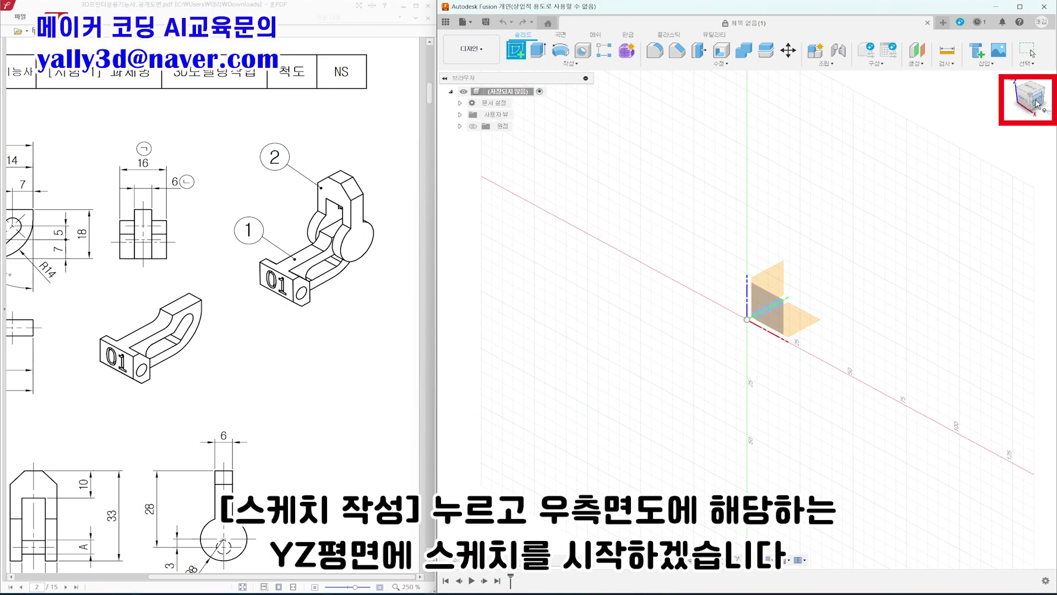
{"action": "left_click", "coordinate": [1036, 103]}
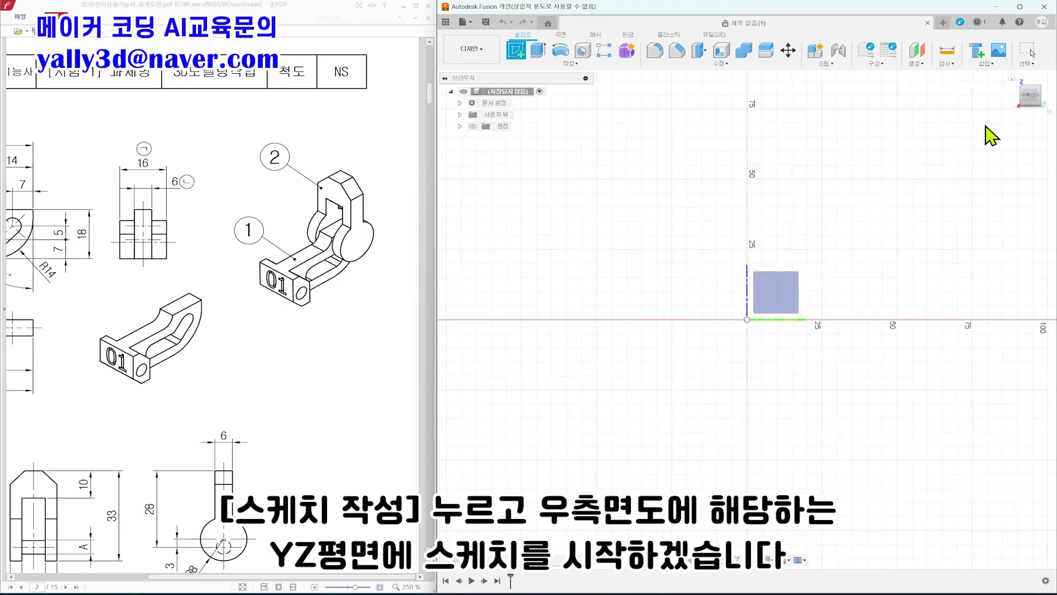
{"action": "left_click", "coordinate": [793, 300]}
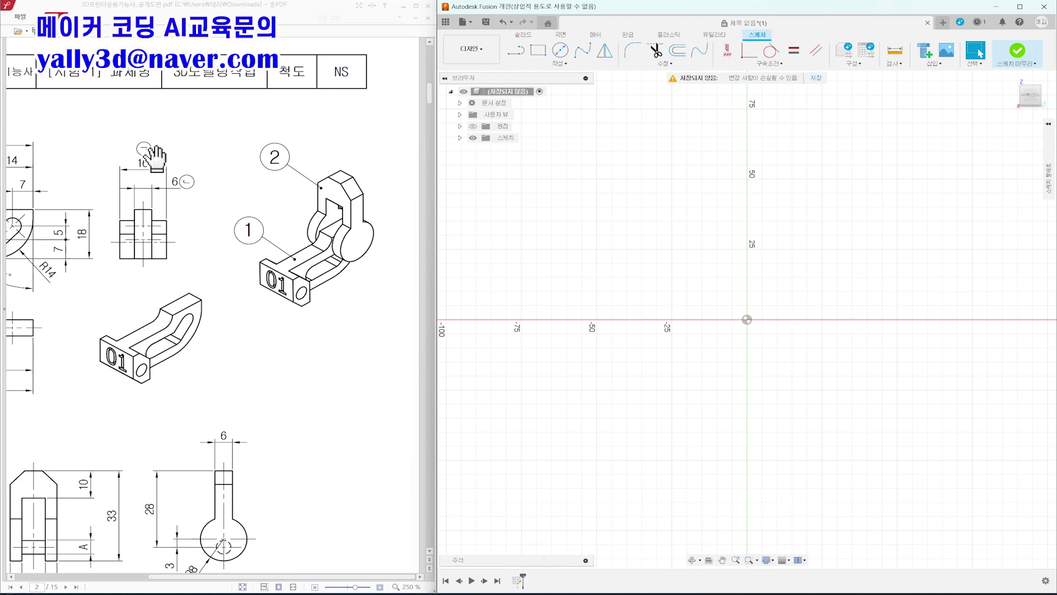
Step: Sketch an inclined center-to-center slot from the origin down to the left, about 22 mm between centres with about 7.7 mm end radius
{"action": "left_click_drag", "start_coordinate": [147, 184], "coordinate": [355, 160]}
{"action": "scroll", "coordinate": [177, 165], "scroll_direction": "up", "scroll_amount": 1, "text": "ctrl"}
{"action": "scroll", "coordinate": [193, 171], "scroll_direction": "up", "scroll_amount": 1, "text": "ctrl"}
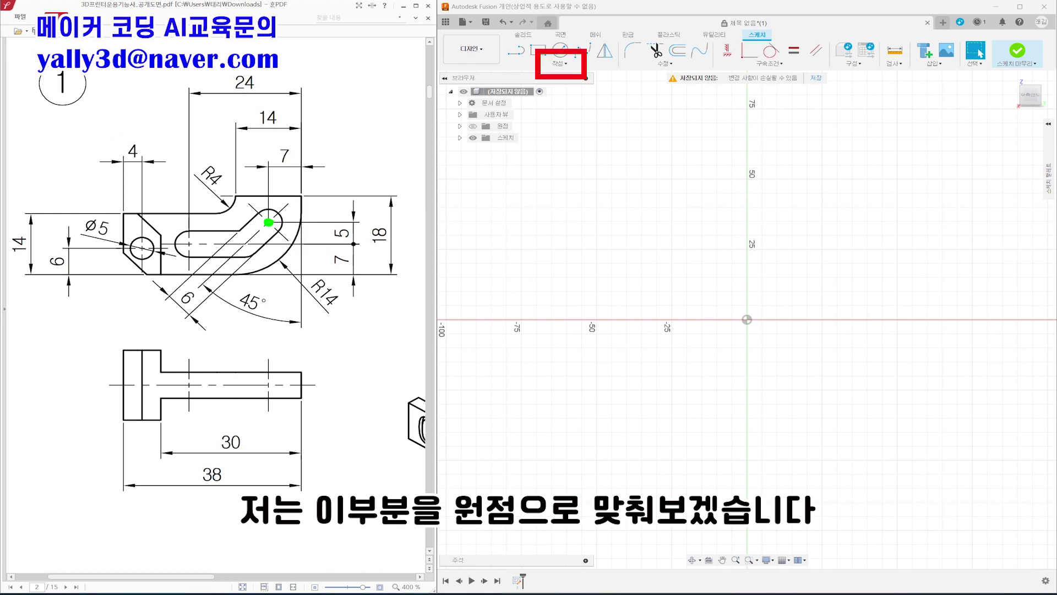
{"action": "left_click", "coordinate": [582, 65]}
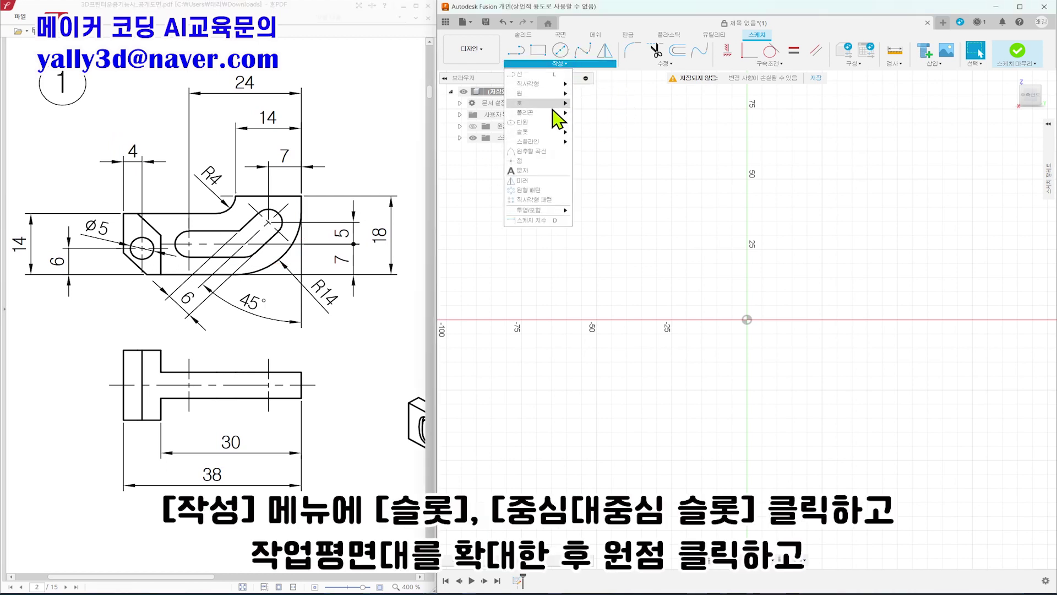
{"action": "mouse_move", "coordinate": [545, 132]}
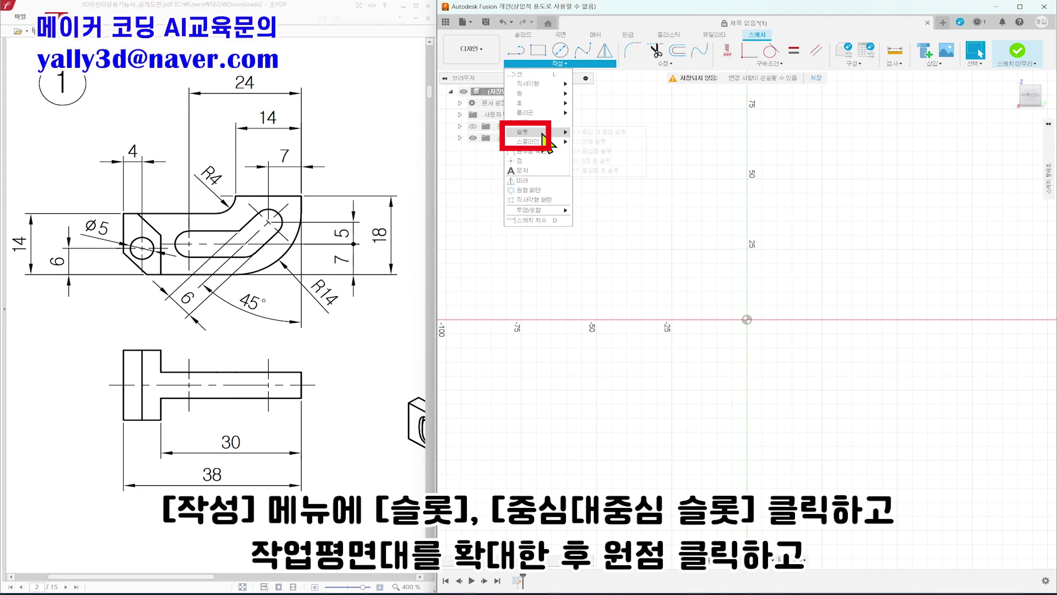
{"action": "left_click", "coordinate": [605, 134]}
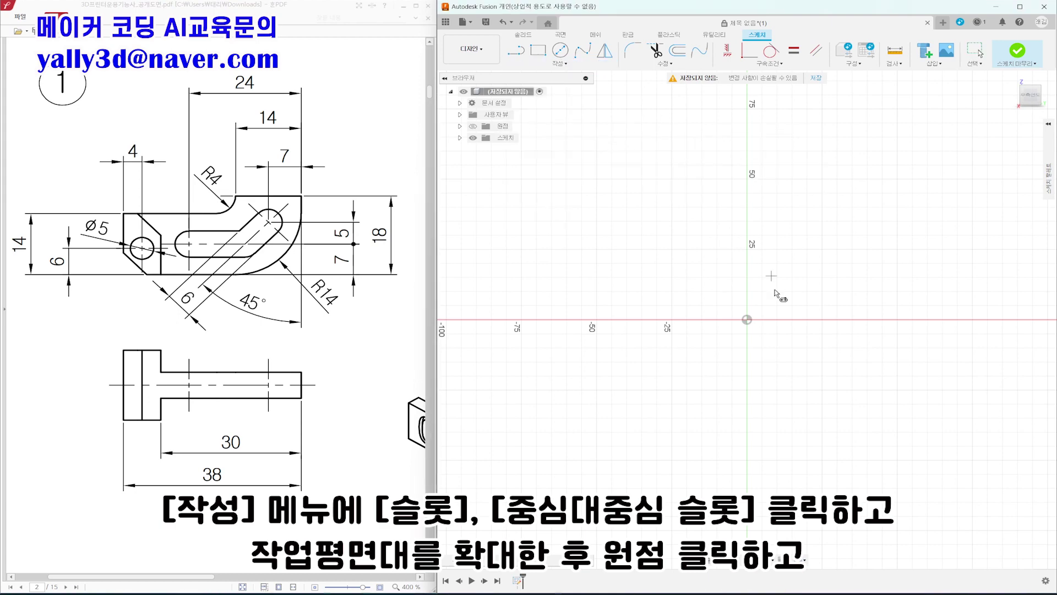
{"action": "scroll", "coordinate": [773, 318], "scroll_direction": "up", "scroll_amount": 3}
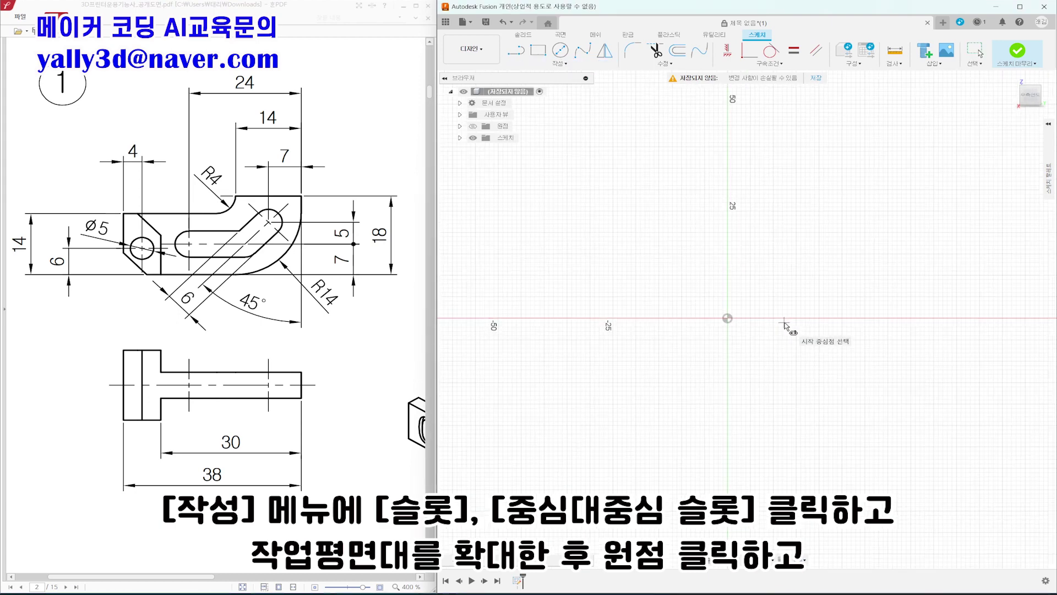
{"action": "left_click", "coordinate": [722, 318]}
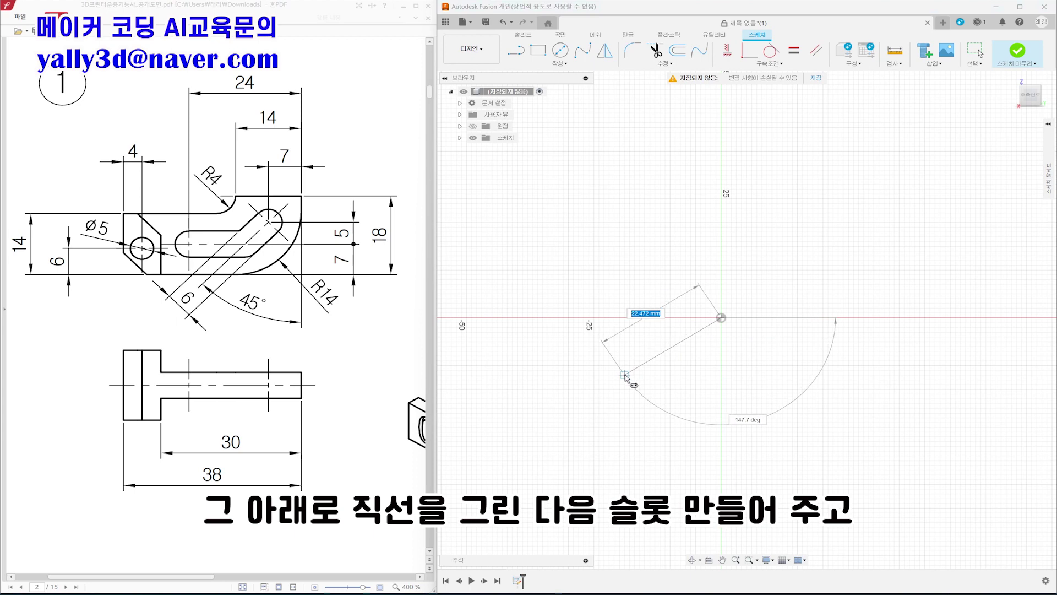
{"action": "left_click", "coordinate": [625, 376]}
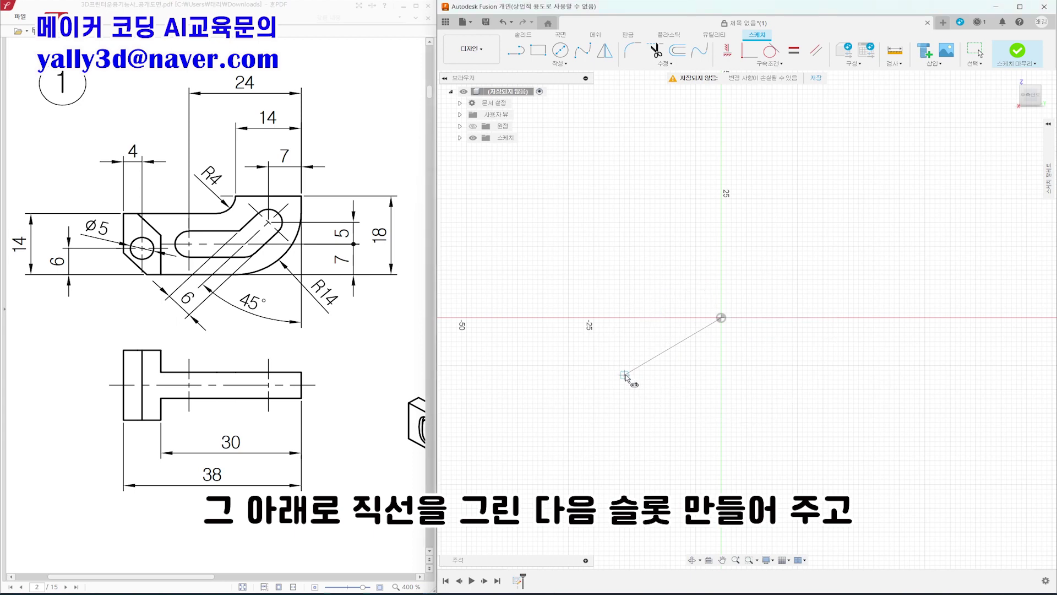
{"action": "left_click", "coordinate": [599, 348]}
{"action": "left_click", "coordinate": [722, 560]}
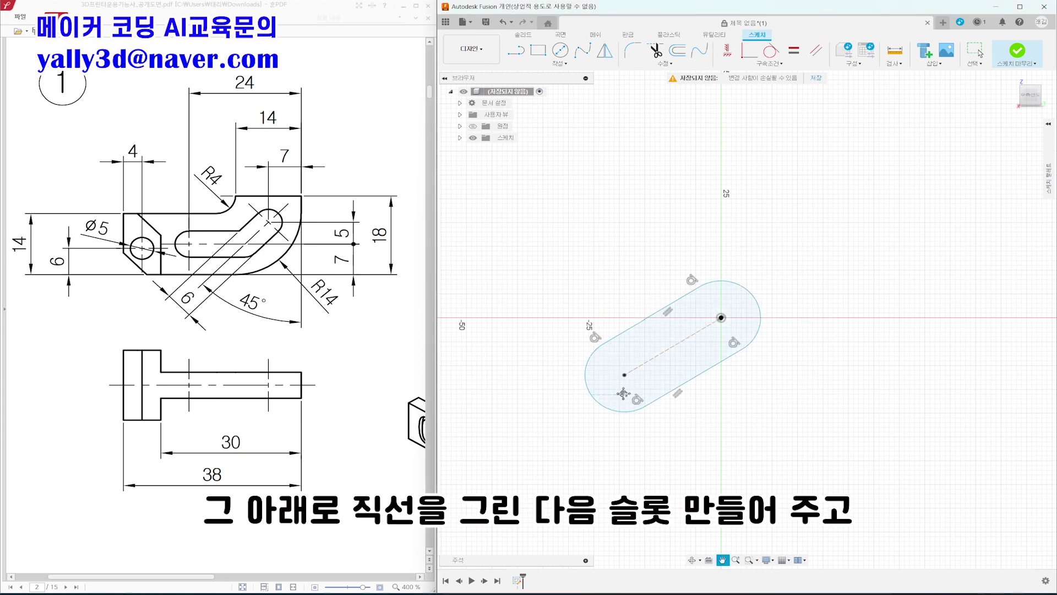
Step: Sketch a horizontal center-to-center slot leftward from the inclined slot's lower centre, about 31 mm between centres
{"action": "mouse_move", "coordinate": [623, 395]}
{"action": "left_mouse_down"}
{"action": "mouse_move", "coordinate": [643, 362]}
{"action": "mouse_move", "coordinate": [755, 347]}
{"action": "left_mouse_up"}
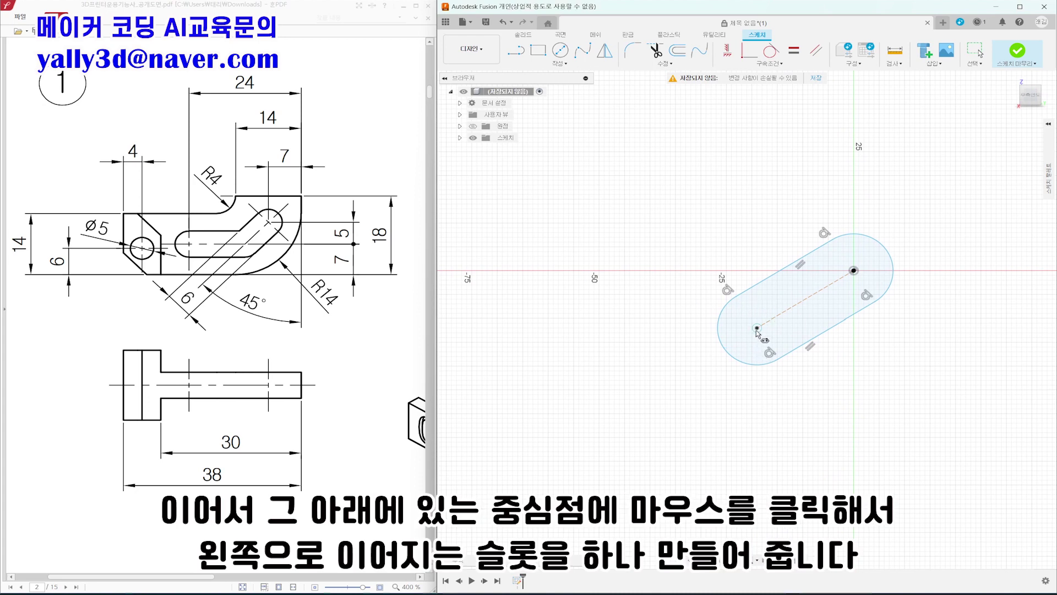
{"action": "left_click", "coordinate": [757, 328]}
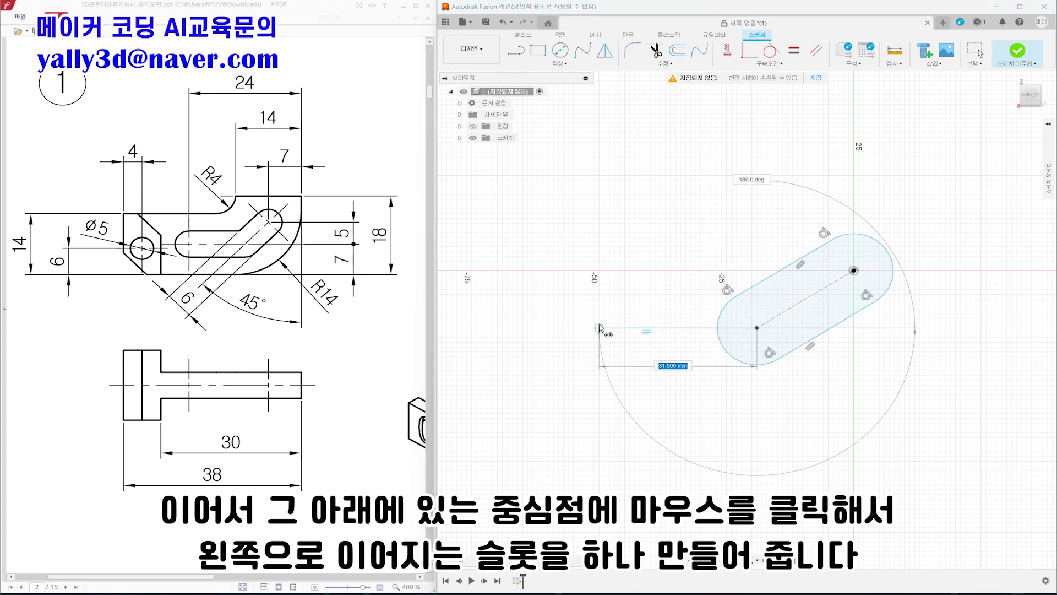
{"action": "left_click", "coordinate": [599, 328]}
{"action": "left_click", "coordinate": [587, 287]}
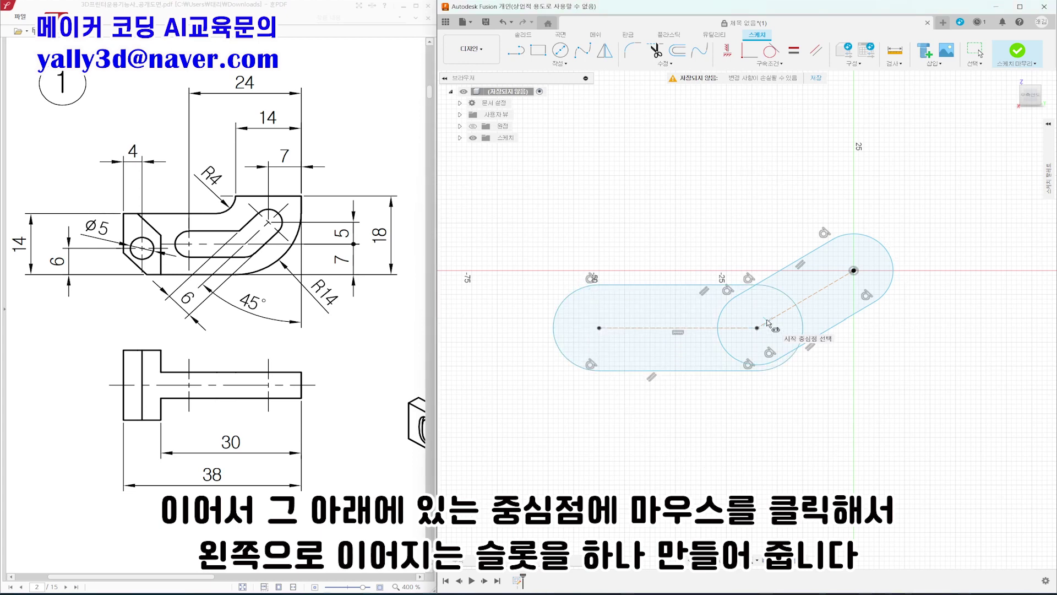
{"action": "key", "text": "Escape"}
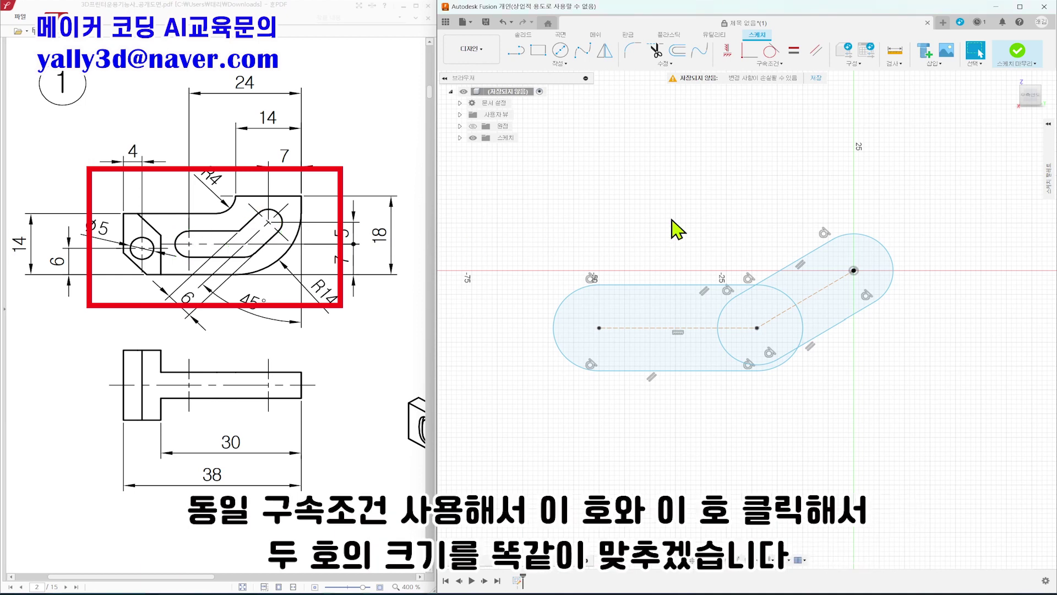
Step: Apply an Equal constraint between the inclined slot's upper end arc and the horizontal slot's left end arc
{"action": "left_click", "coordinate": [796, 60]}
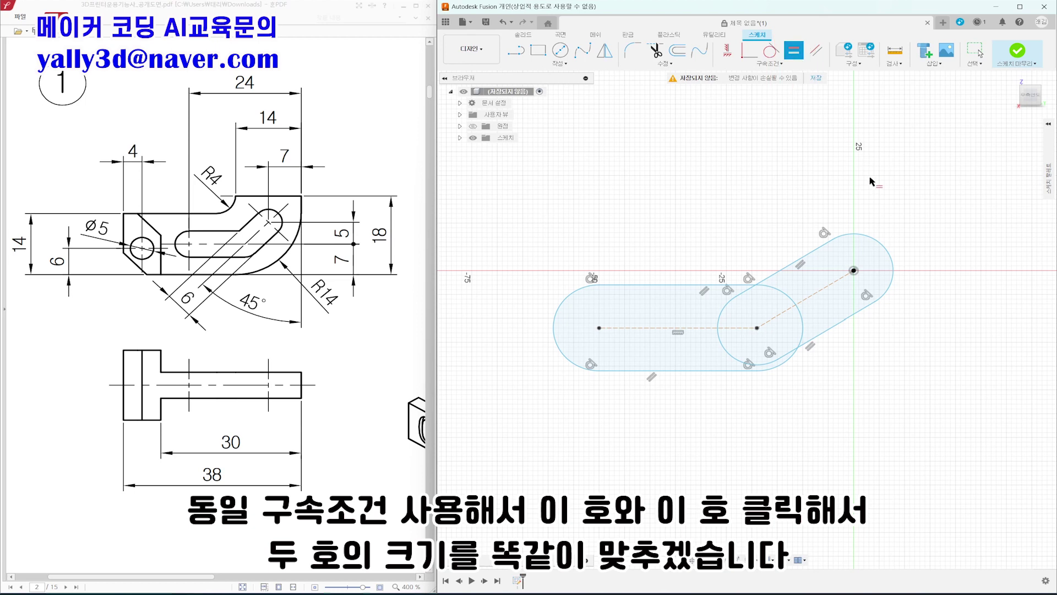
{"action": "left_click", "coordinate": [878, 244]}
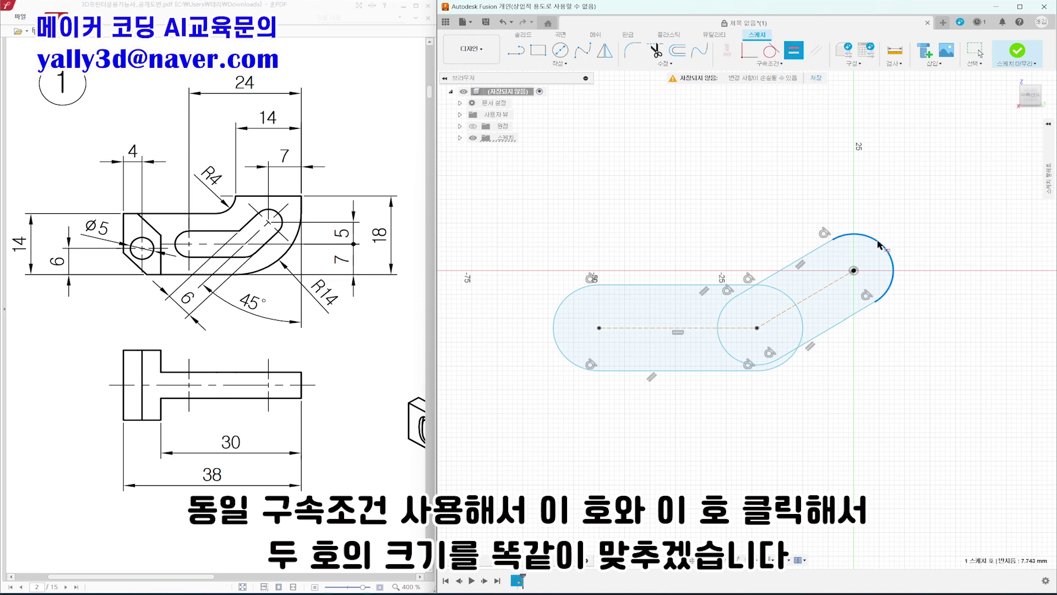
{"action": "left_click", "coordinate": [568, 300]}
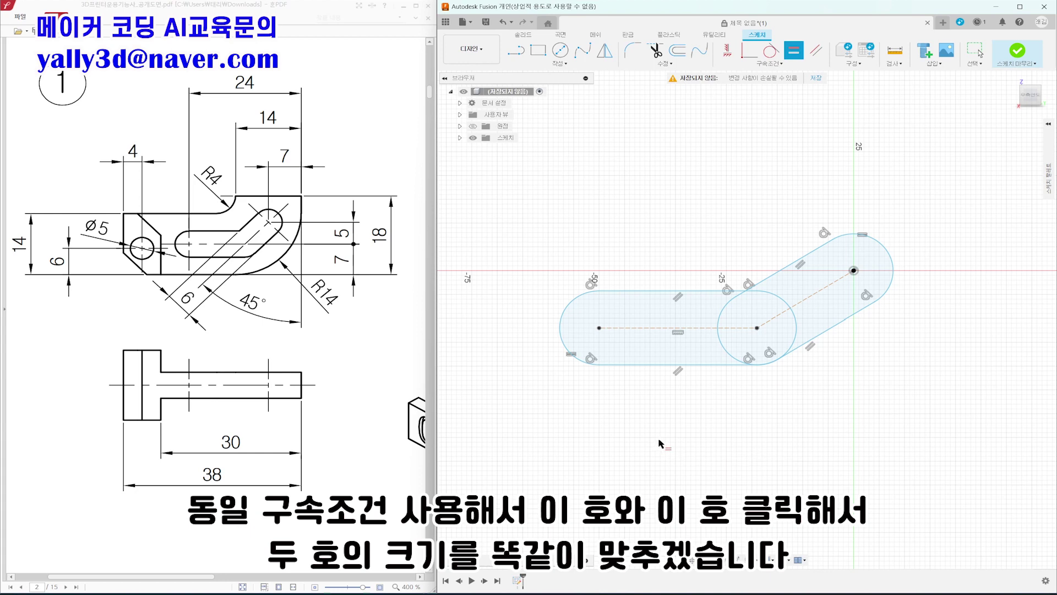
{"action": "key", "text": "Escape"}
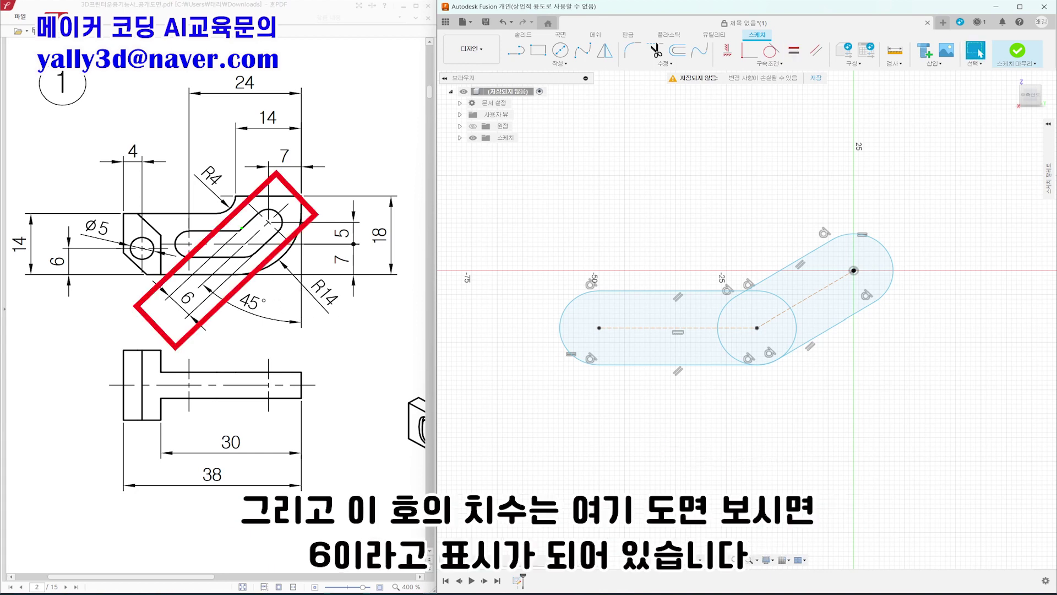
{"action": "left_click_drag", "start_coordinate": [253, 252], "coordinate": [207, 289]}
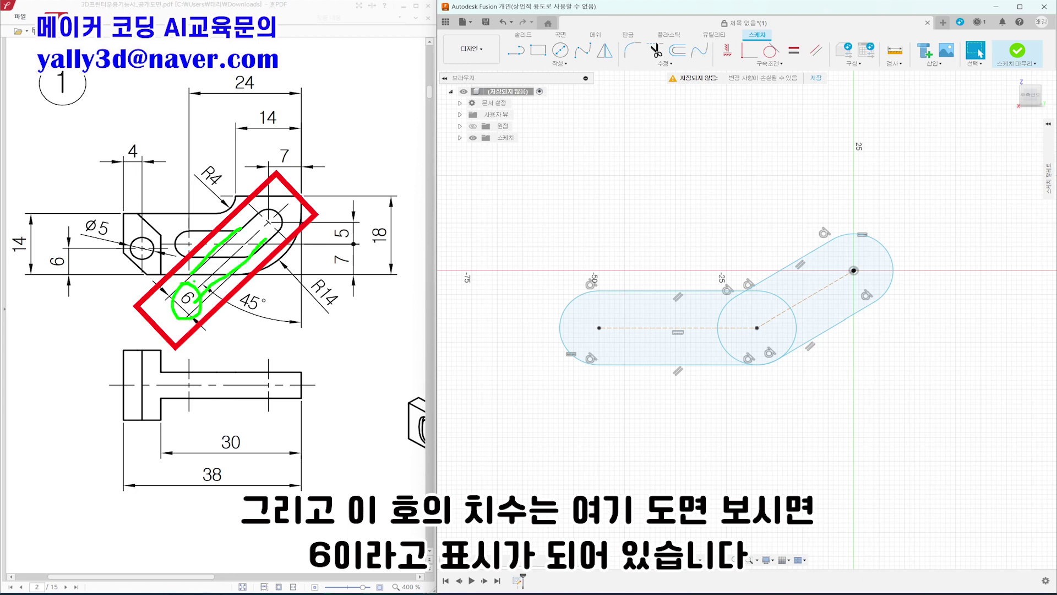
{"action": "key", "text": "Escape"}
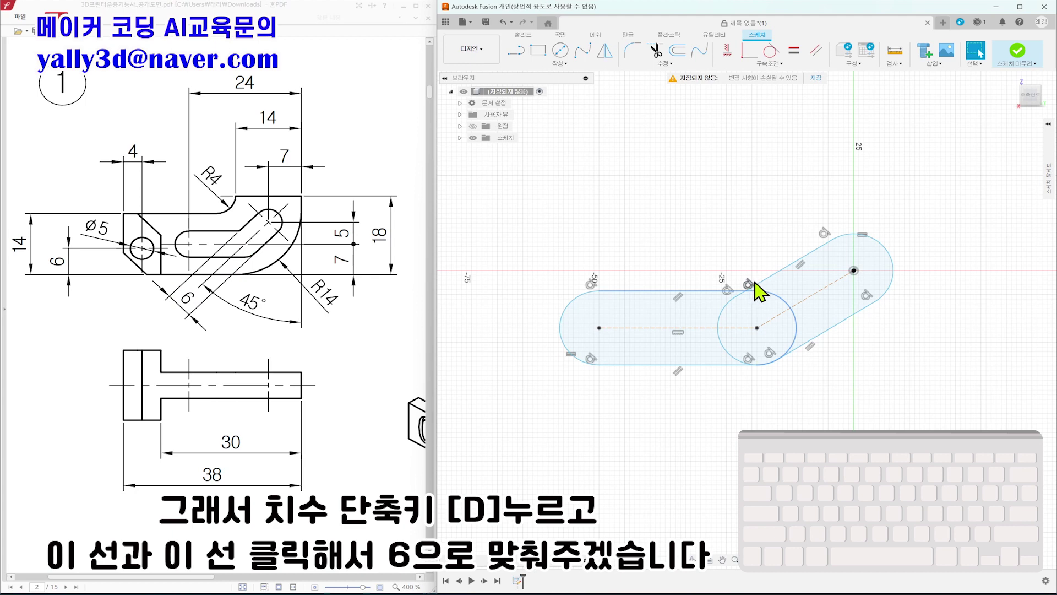
Step: Dimension the inclined slot's width at 6 mm between its two parallel side lines
{"action": "key", "text": "d"}
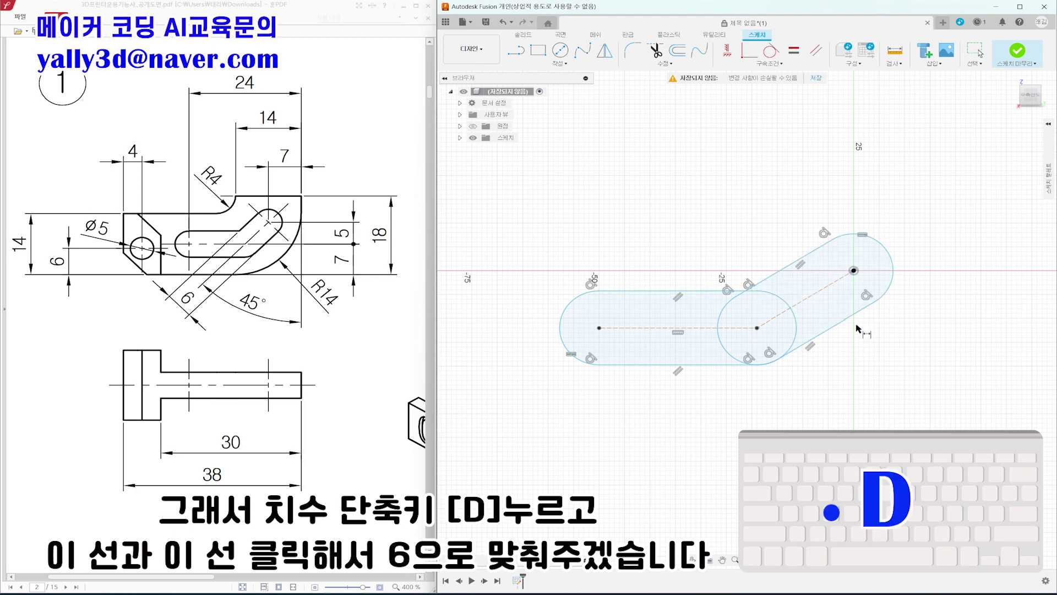
{"action": "left_click", "coordinate": [796, 262]}
{"action": "left_click", "coordinate": [826, 331]}
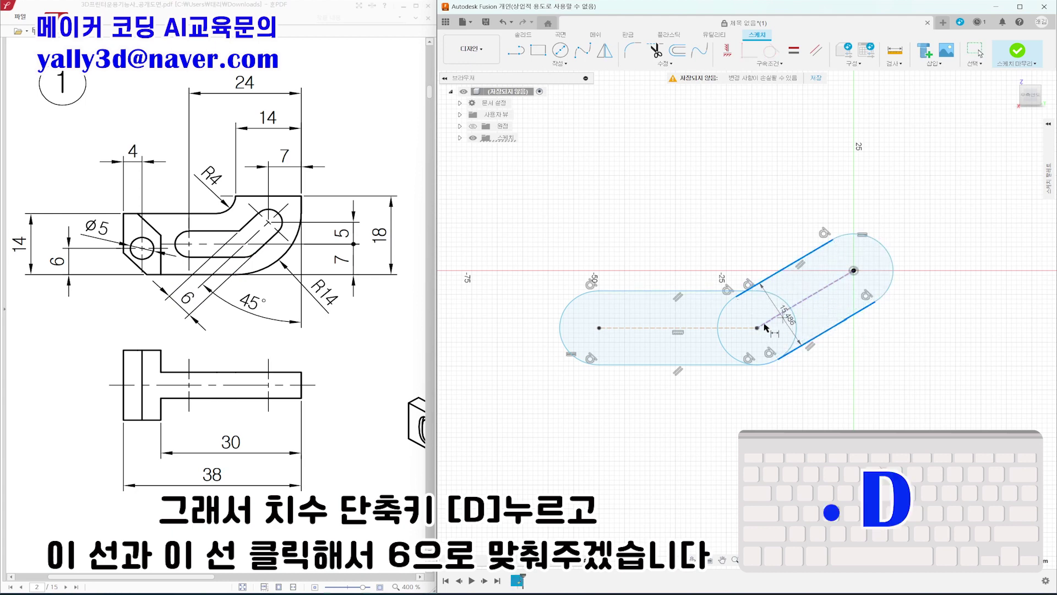
{"action": "left_click", "coordinate": [581, 445]}
{"action": "type", "text": "6"}
{"action": "key", "text": "Return"}
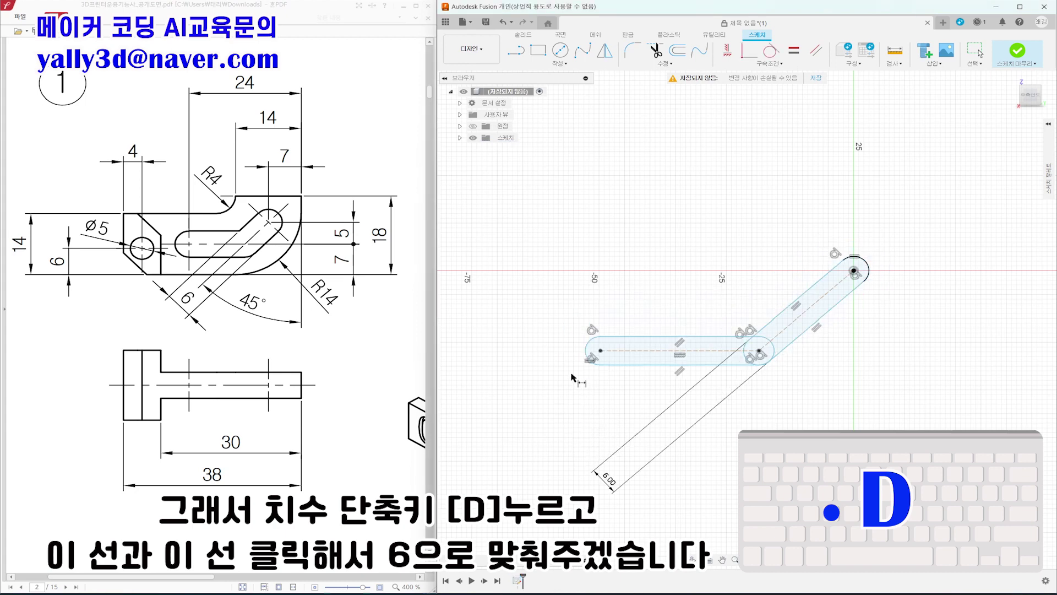
{"action": "scroll", "coordinate": [716, 336], "scroll_direction": "up", "scroll_amount": 3}
{"action": "key", "text": "Escape"}
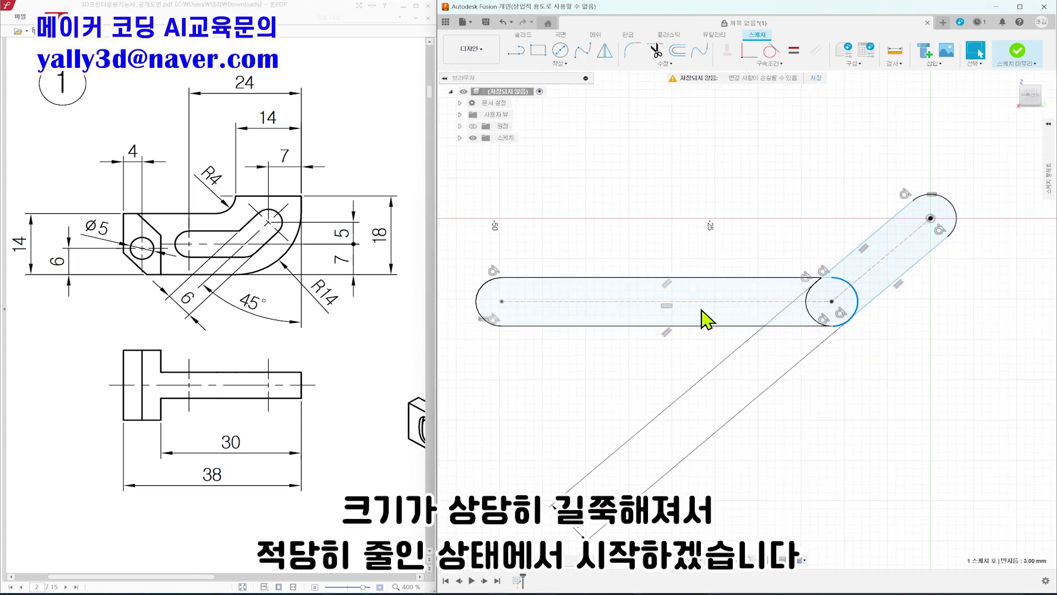
Step: Shorten the bent slot so its left end centre lies about 25 mm left of and 8 mm below the origin
{"action": "left_click_drag", "start_coordinate": [478, 310], "coordinate": [755, 307]}
{"action": "middle_click_drag", "start_coordinate": [961, 353], "coordinate": [876, 369]}
{"action": "mouse_move", "coordinate": [764, 301]}
{"action": "left_mouse_down"}
{"action": "mouse_move", "coordinate": [784, 288]}
{"action": "mouse_move", "coordinate": [734, 317]}
{"action": "mouse_move", "coordinate": [731, 331]}
{"action": "mouse_move", "coordinate": [755, 299]}
{"action": "left_mouse_up"}
{"action": "middle_click_drag", "start_coordinate": [884, 319], "coordinate": [843, 328]}
{"action": "scroll", "coordinate": [757, 378], "scroll_direction": "down", "scroll_amount": 1}
{"action": "scroll", "coordinate": [754, 380], "scroll_direction": "down", "scroll_amount": 1}
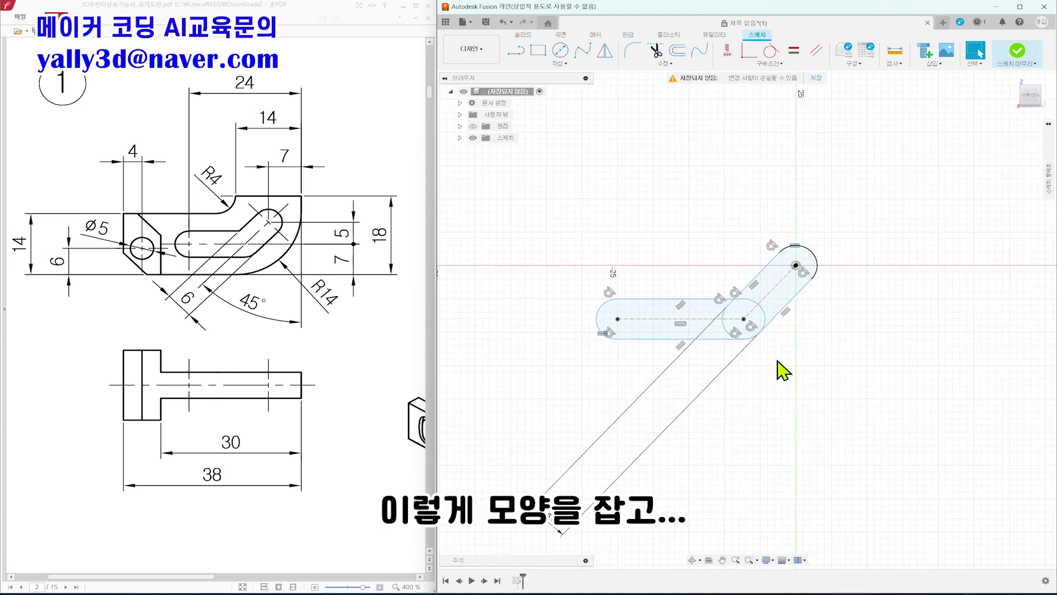
{"action": "scroll", "coordinate": [851, 335], "scroll_direction": "up", "scroll_amount": 1}
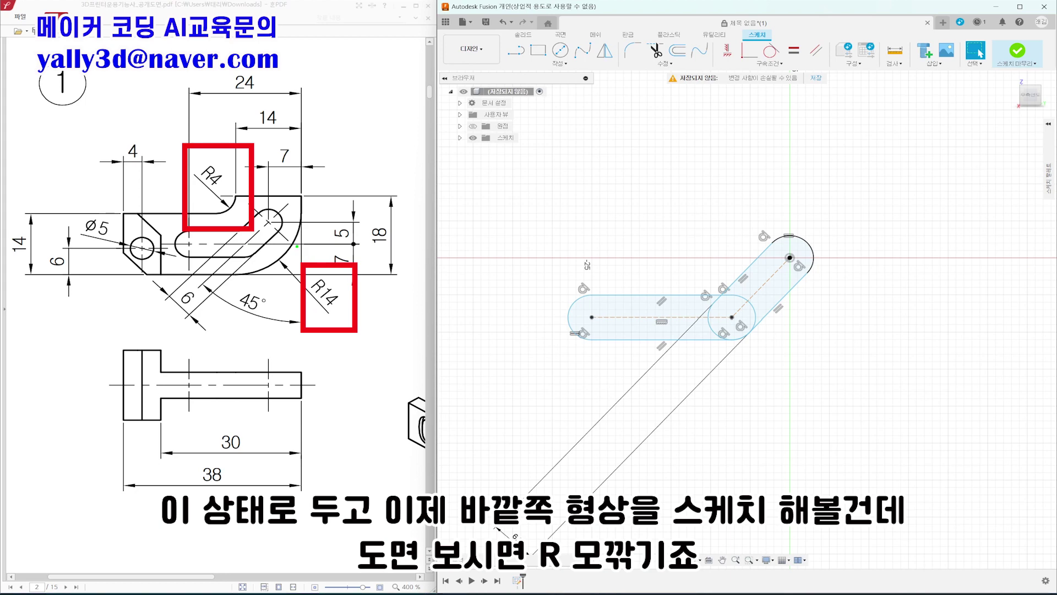
{"action": "mouse_move", "coordinate": [324, 274]}
{"action": "left_mouse_down"}
{"action": "mouse_move", "coordinate": [337, 304]}
{"action": "mouse_move", "coordinate": [330, 276]}
{"action": "left_mouse_up"}
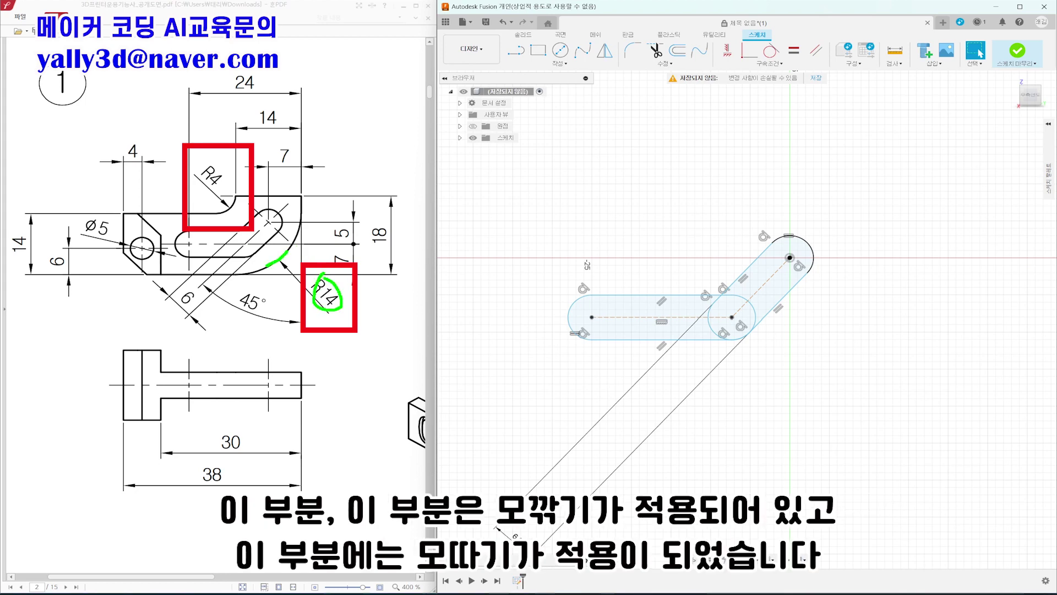
{"action": "left_click_drag", "start_coordinate": [225, 190], "coordinate": [218, 161]}
{"action": "left_click_drag", "start_coordinate": [127, 253], "coordinate": [144, 273]}
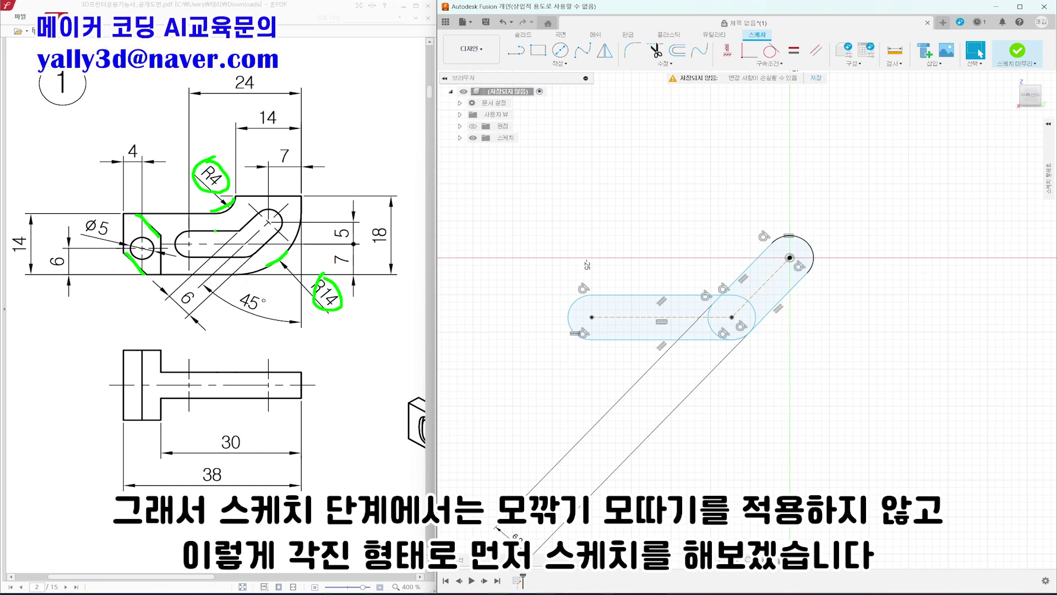
{"action": "left_click_drag", "start_coordinate": [209, 215], "coordinate": [237, 212]}
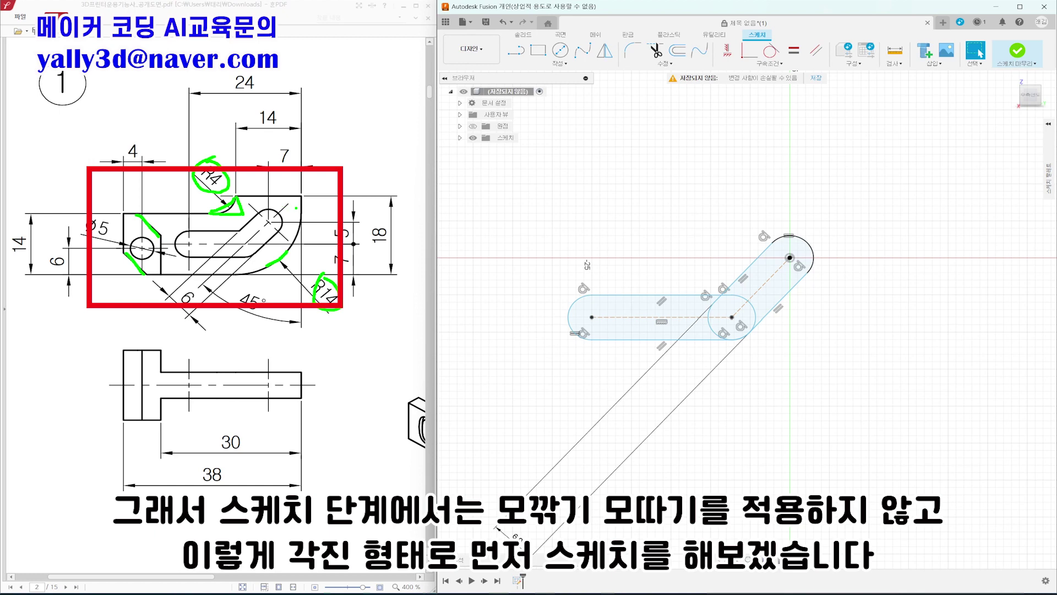
{"action": "left_click_drag", "start_coordinate": [300, 277], "coordinate": [239, 281]}
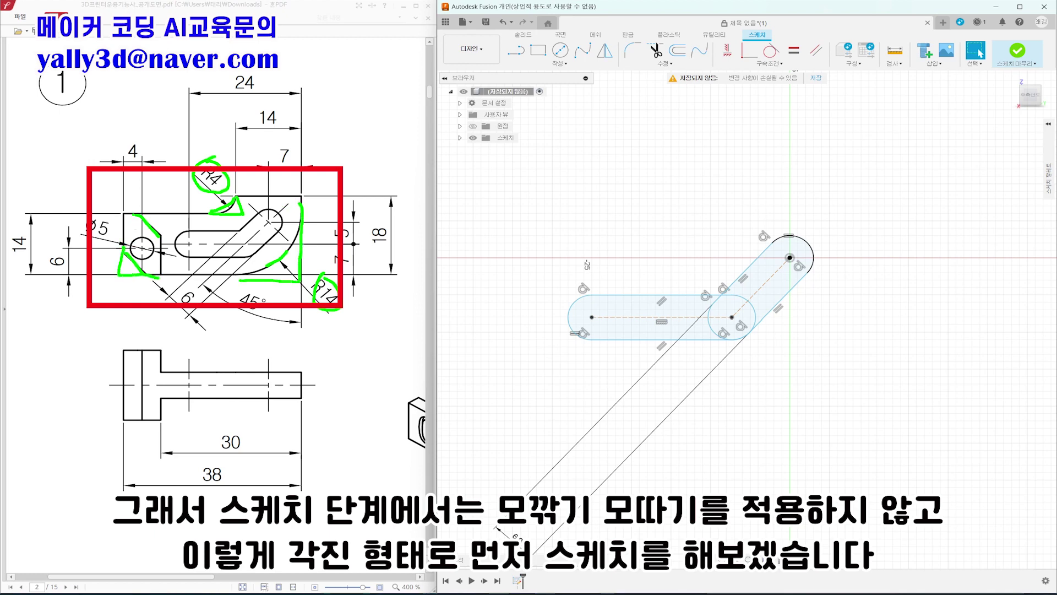
{"action": "left_click_drag", "start_coordinate": [161, 232], "coordinate": [162, 260]}
{"action": "key", "text": "Escape"}
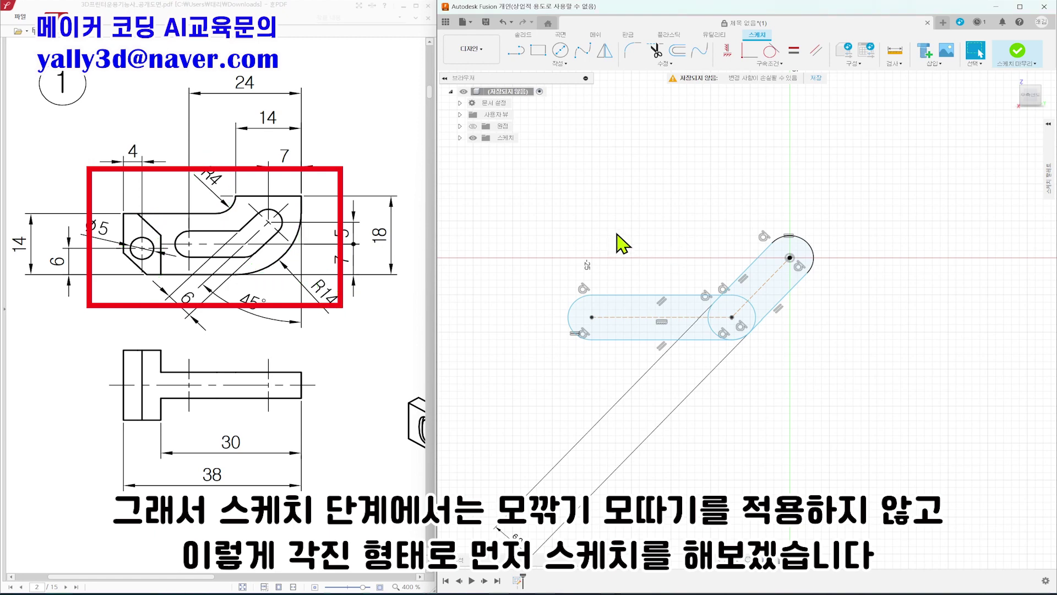
Step: Sketch a six-line stepped outline around the bent slot, about 24 mm high on its right side, with the step at the upper left
{"action": "key", "text": "l"}
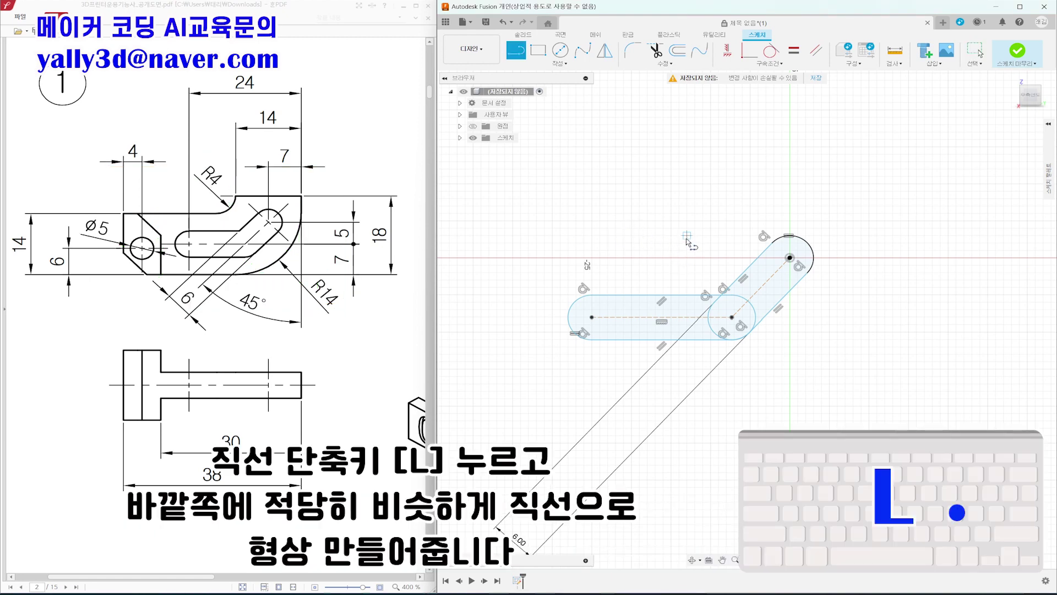
{"action": "left_click", "coordinate": [727, 242]}
{"action": "left_click", "coordinate": [726, 191]}
{"action": "left_click", "coordinate": [865, 198]}
{"action": "left_click", "coordinate": [855, 371]}
{"action": "left_click", "coordinate": [461, 371]}
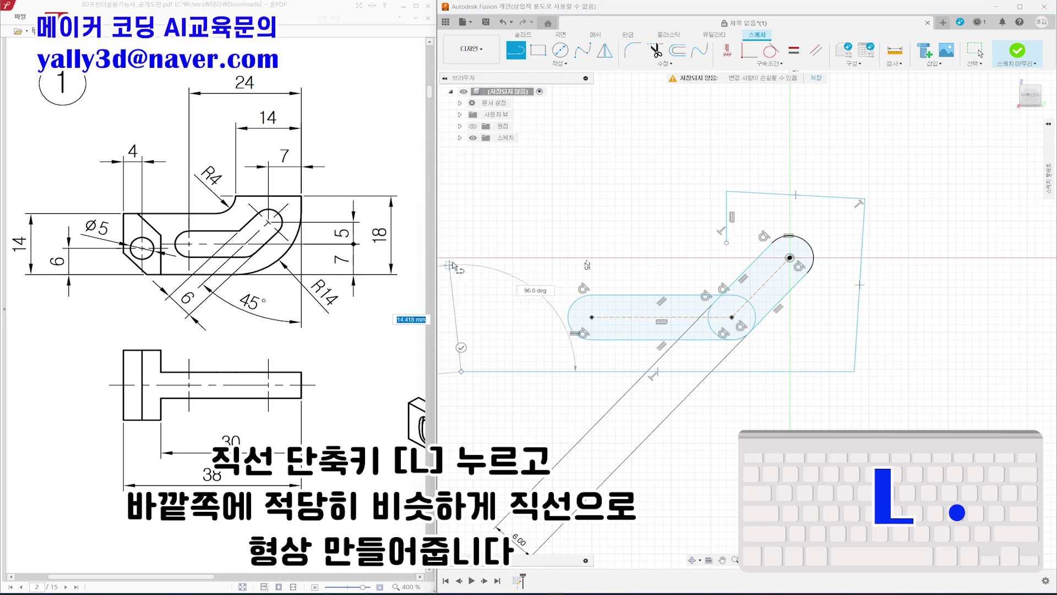
{"action": "left_click", "coordinate": [457, 257]}
{"action": "left_click", "coordinate": [726, 243]}
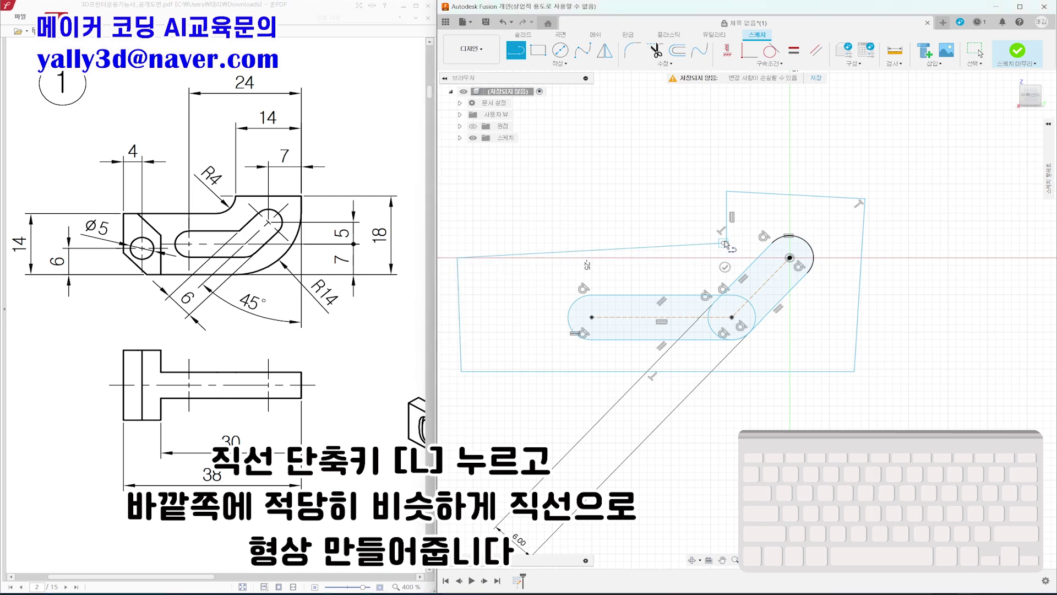
{"action": "key", "text": "Escape"}
Step: Join the outline's open endpoints at the inner step corner to close the profile
{"action": "scroll", "coordinate": [725, 245], "scroll_direction": "up", "scroll_amount": 3}
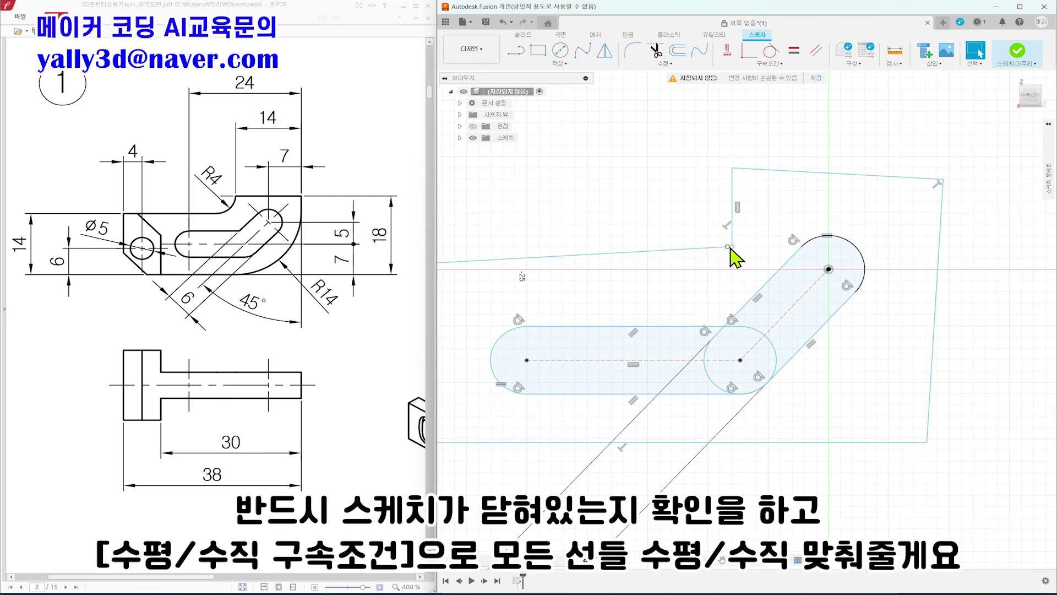
{"action": "mouse_move", "coordinate": [728, 247]}
{"action": "left_mouse_down"}
{"action": "mouse_move", "coordinate": [739, 253]}
{"action": "mouse_move", "coordinate": [732, 247]}
{"action": "left_mouse_up"}
{"action": "scroll", "coordinate": [779, 261], "scroll_direction": "down", "scroll_amount": 2}
Step: Apply Horizontal/Vertical constraints to the outline's slanted top edge, its lower step edge and its left edge
{"action": "left_click", "coordinate": [728, 51]}
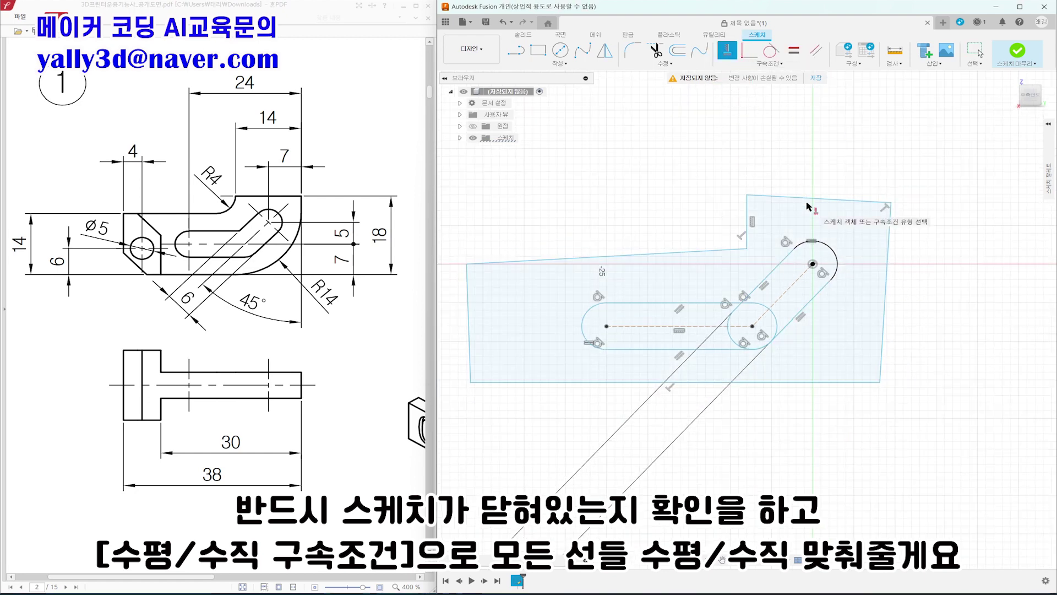
{"action": "left_click", "coordinate": [859, 202]}
{"action": "left_click", "coordinate": [883, 229]}
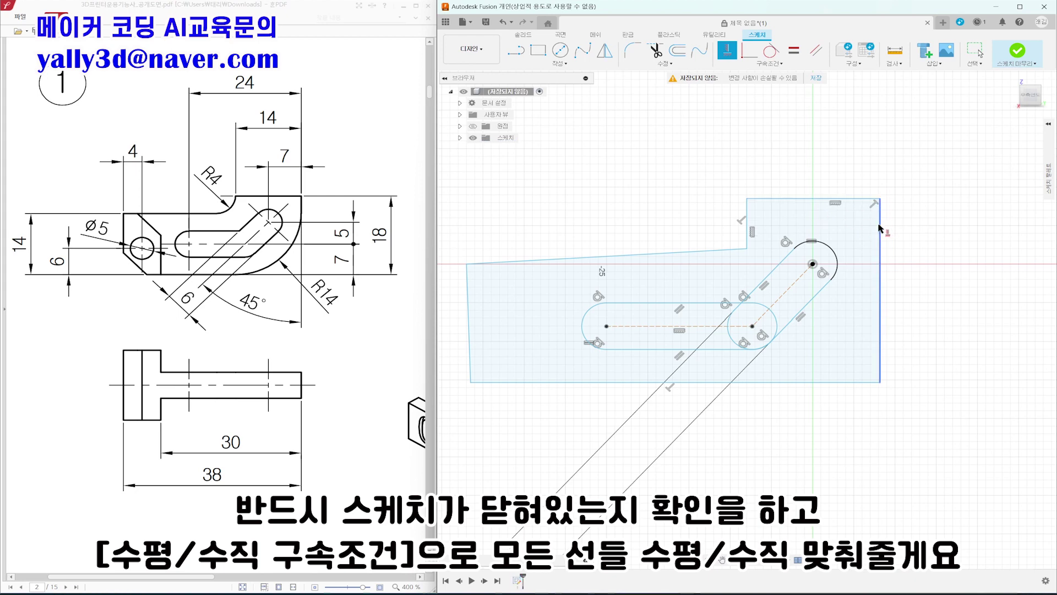
{"action": "left_click", "coordinate": [747, 238]}
{"action": "left_click", "coordinate": [737, 249]}
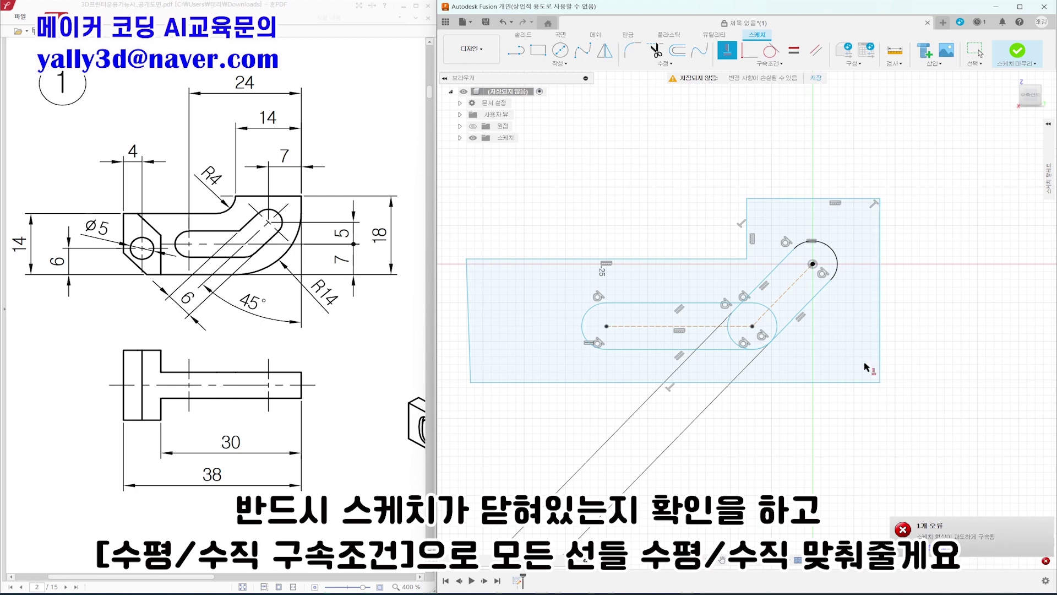
{"action": "left_click", "coordinate": [482, 338]}
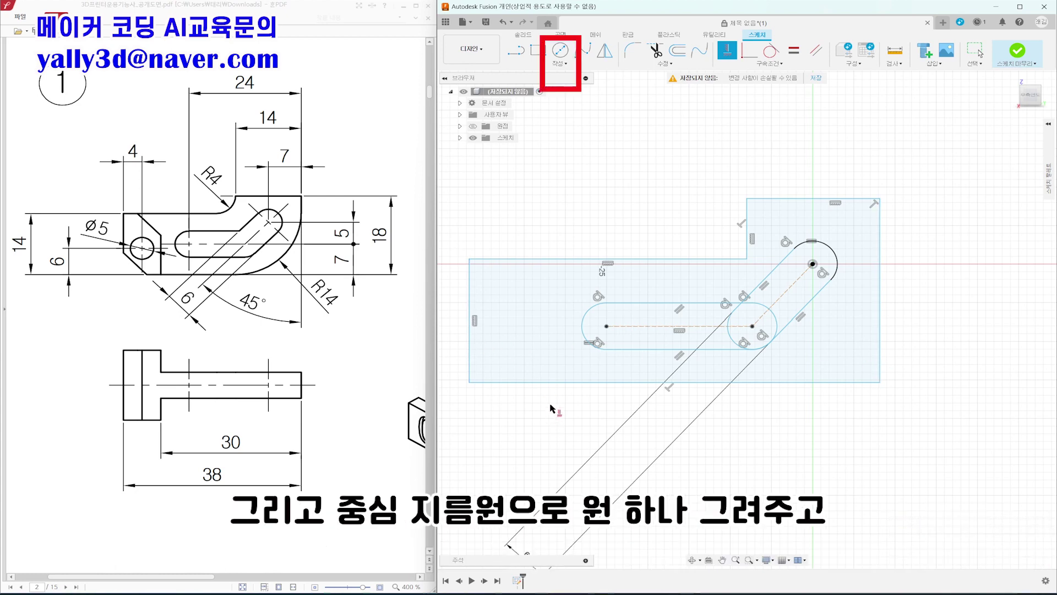
Step: Sketch a center-diameter circle inside the outline's lower-left corner area, left of the horizontal slot
{"action": "left_click", "coordinate": [561, 52]}
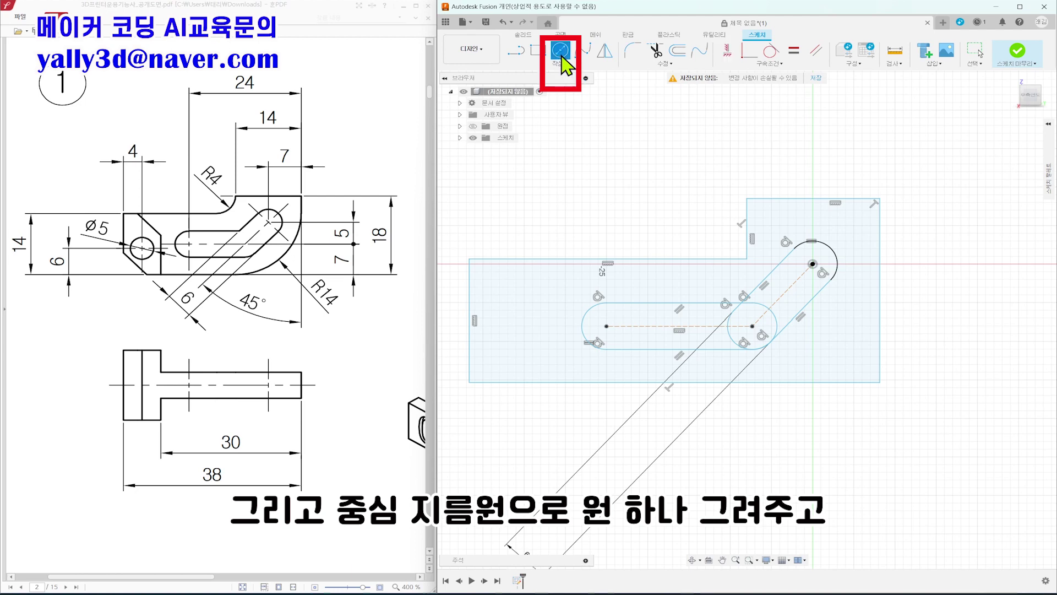
{"action": "left_click", "coordinate": [507, 341]}
{"action": "left_click", "coordinate": [491, 325]}
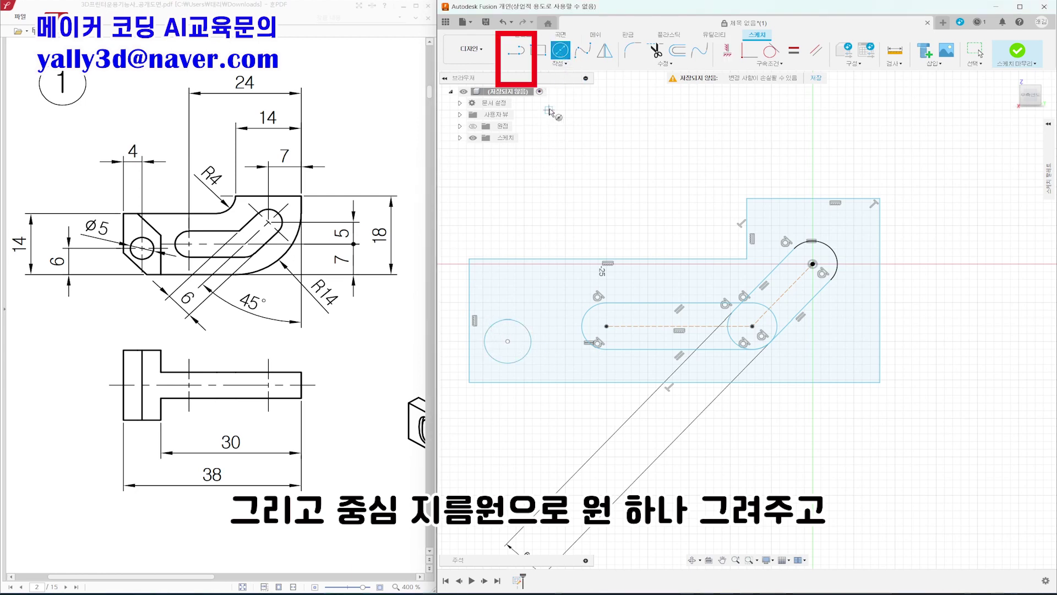
Step: Sketch a vertical line between the circle and the slot, from the outline's lower step edge down to its bottom edge
{"action": "left_click", "coordinate": [515, 51]}
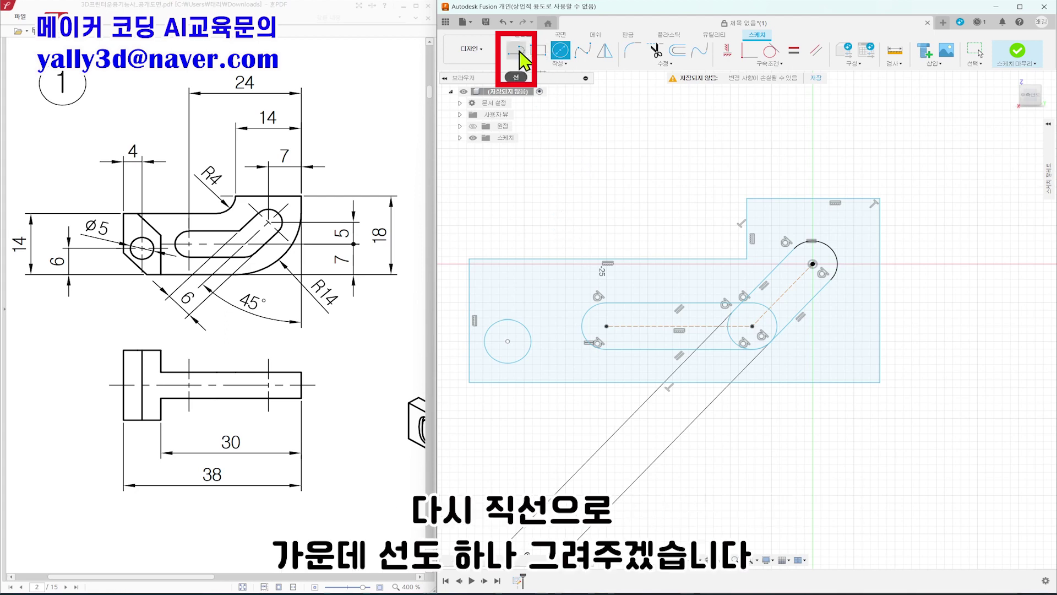
{"action": "left_click", "coordinate": [545, 259]}
{"action": "left_click", "coordinate": [546, 381]}
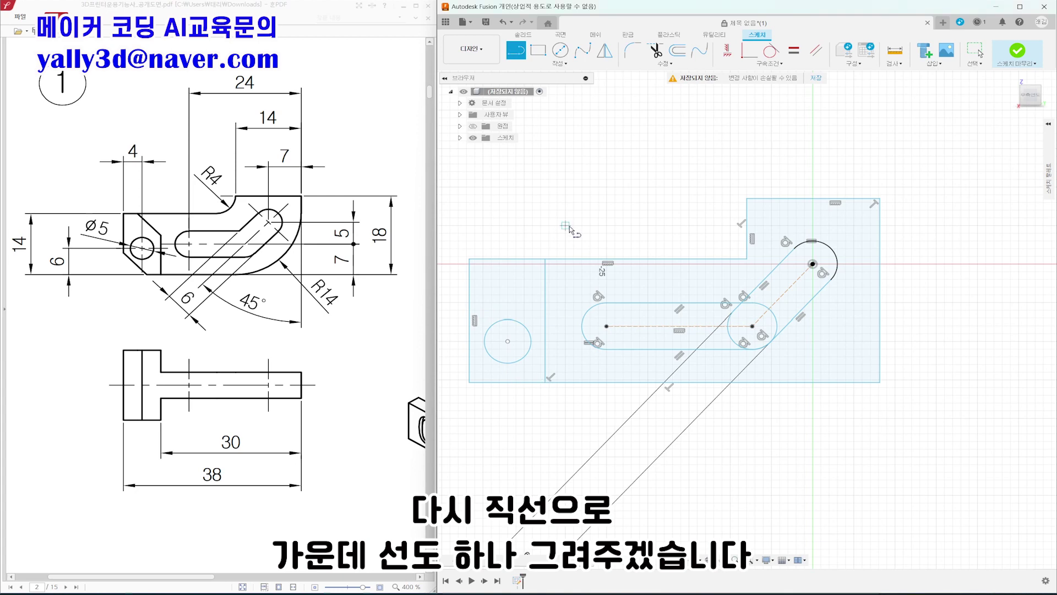
{"action": "key", "text": "Escape"}
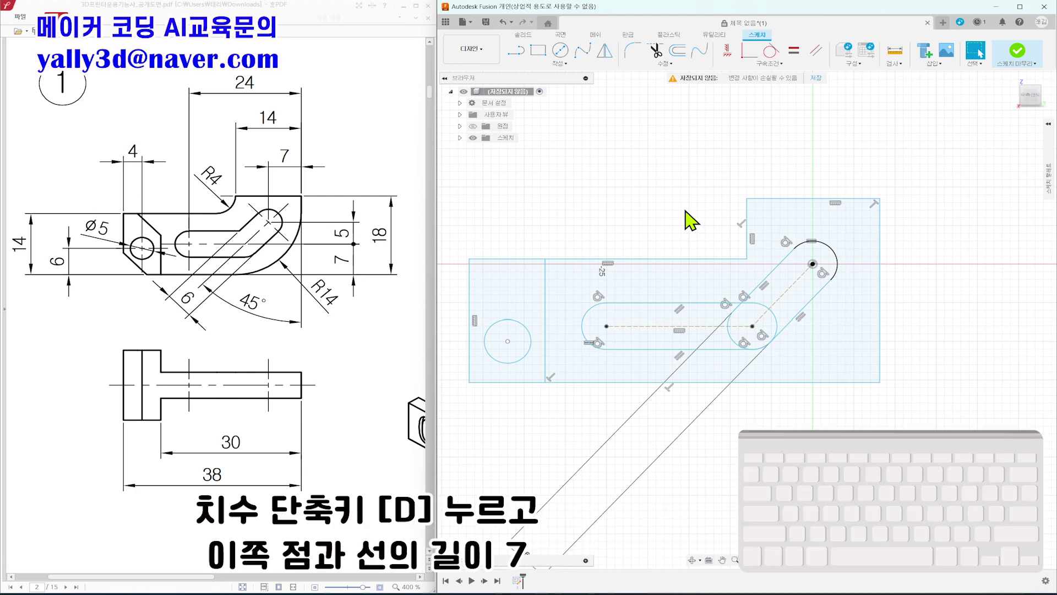
Step: Dimension the horizontal distance from the slot's origin centre to the outline's right edge at 7 mm
{"action": "key", "text": "d"}
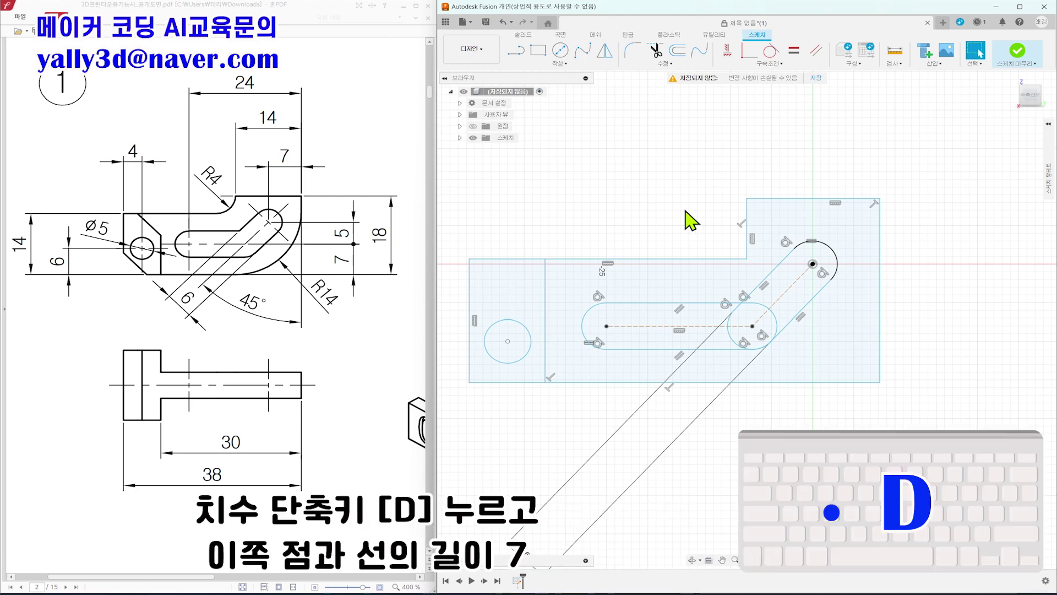
{"action": "left_click", "coordinate": [815, 264]}
{"action": "left_click", "coordinate": [881, 238]}
{"action": "left_click", "coordinate": [819, 180]}
{"action": "type", "text": "7"}
{"action": "key", "text": "Return"}
Step: Dimension the length of the outline's top edge at 14 mm
{"action": "left_click", "coordinate": [793, 200]}
{"action": "left_click", "coordinate": [792, 143]}
{"action": "type", "text": "14"}
{"action": "key", "text": "Return"}
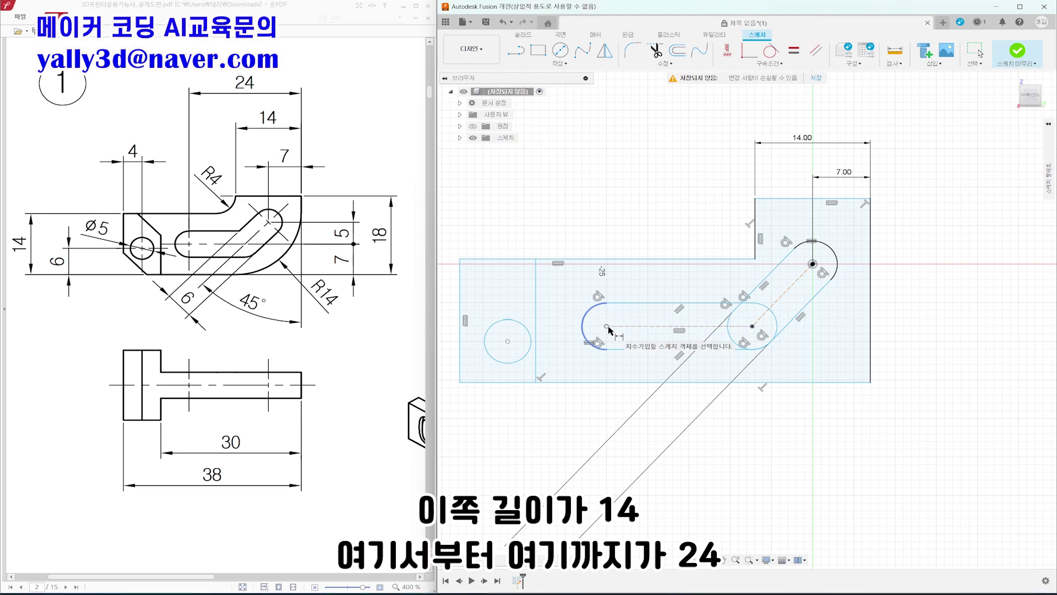
Step: Dimension the distance from the outline's right edge to the horizontal slot's left end centre at 24 mm
{"action": "left_click", "coordinate": [873, 265]}
{"action": "left_click", "coordinate": [606, 326]}
{"action": "left_click", "coordinate": [727, 111]}
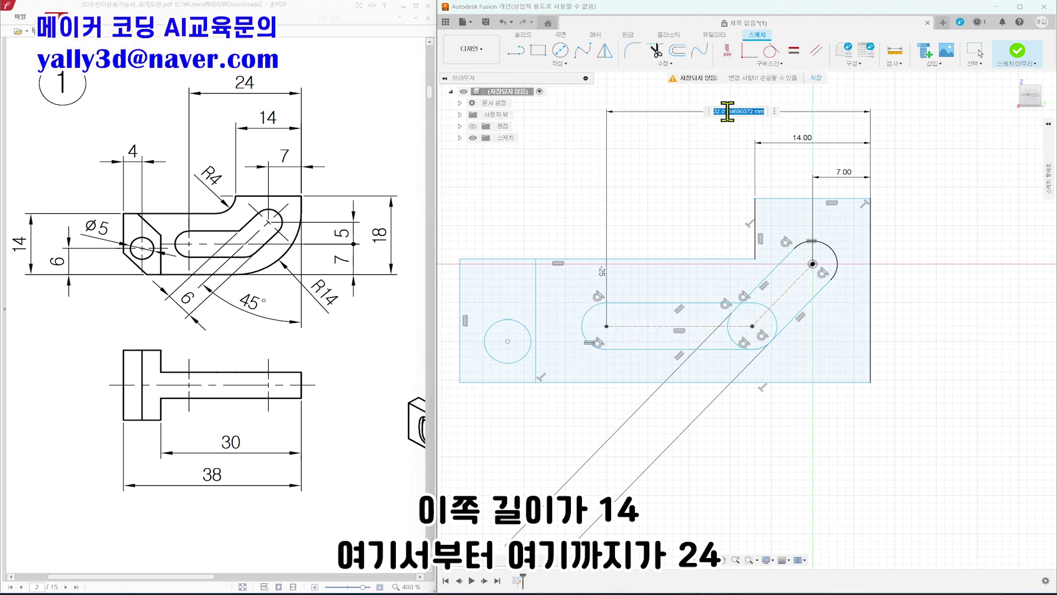
{"action": "type", "text": "24"}
{"action": "key", "text": "Return"}
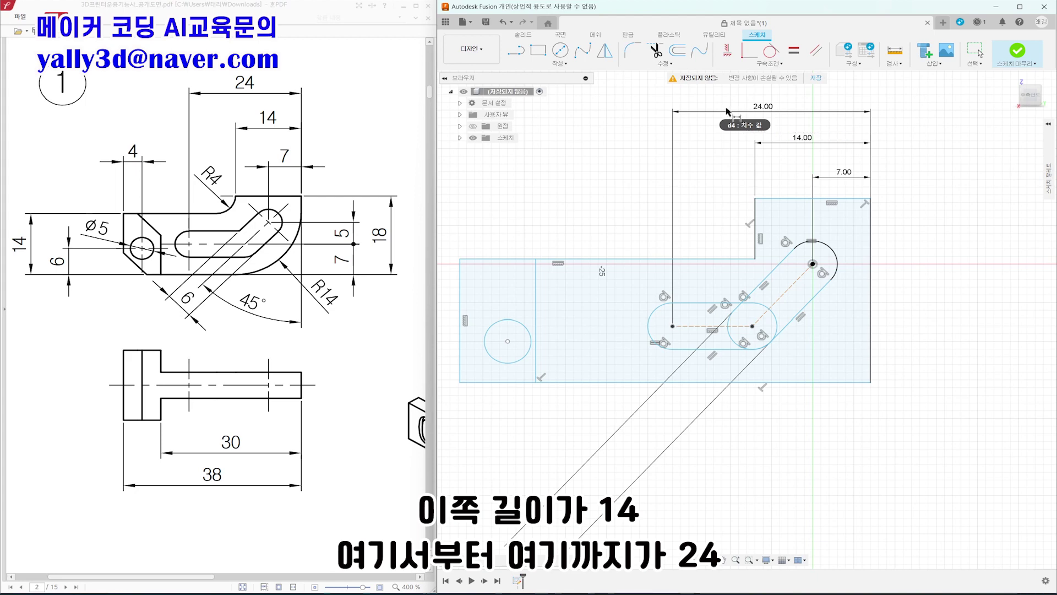
Step: Dimension the outline's overall height along its right edge at 18 mm
{"action": "left_click", "coordinate": [870, 264]}
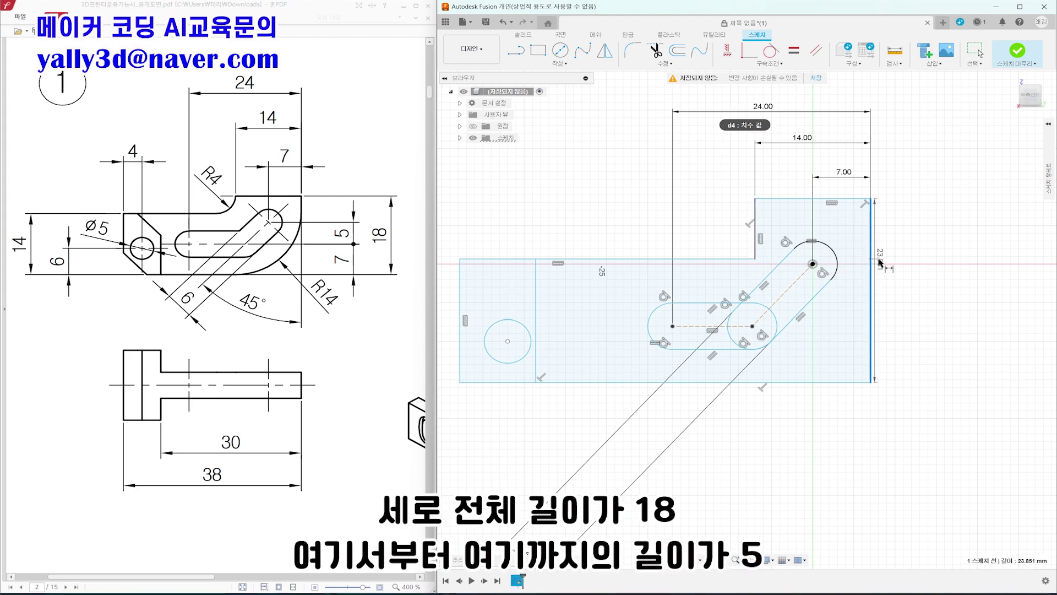
{"action": "left_click", "coordinate": [915, 261]}
{"action": "type", "text": "18"}
{"action": "key", "text": "Return"}
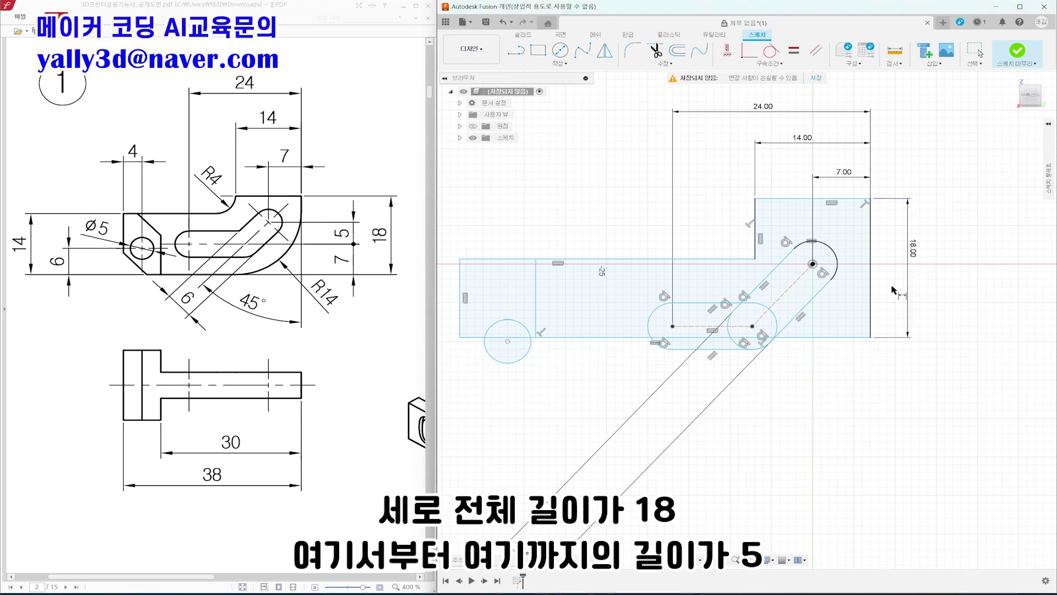
Step: Dimension the vertical distance between the slot's origin centre and the horizontal slot's left end centre at 5 mm
{"action": "left_click", "coordinate": [812, 265]}
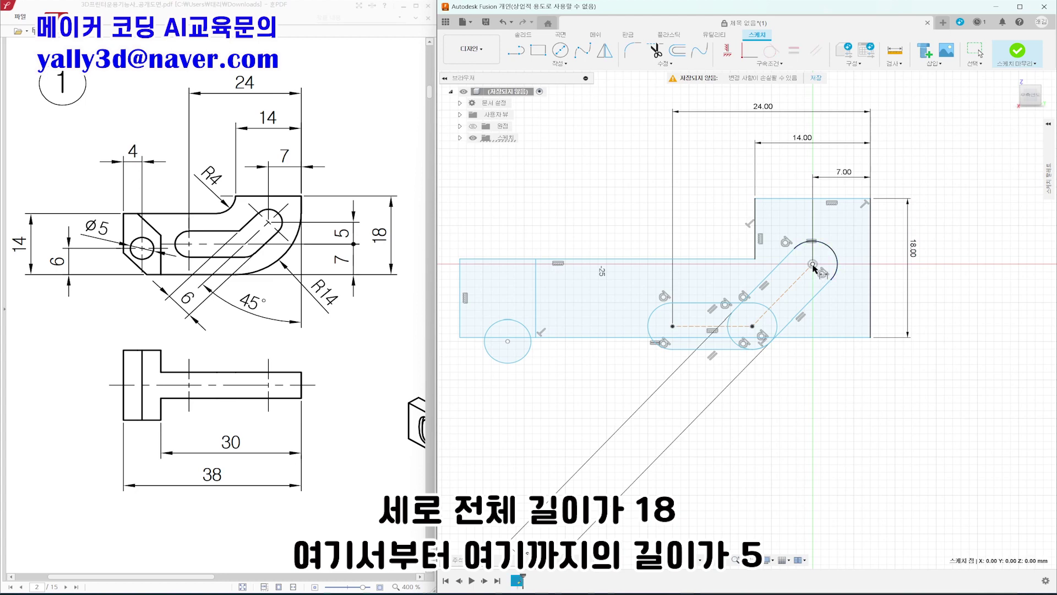
{"action": "left_click", "coordinate": [673, 326]}
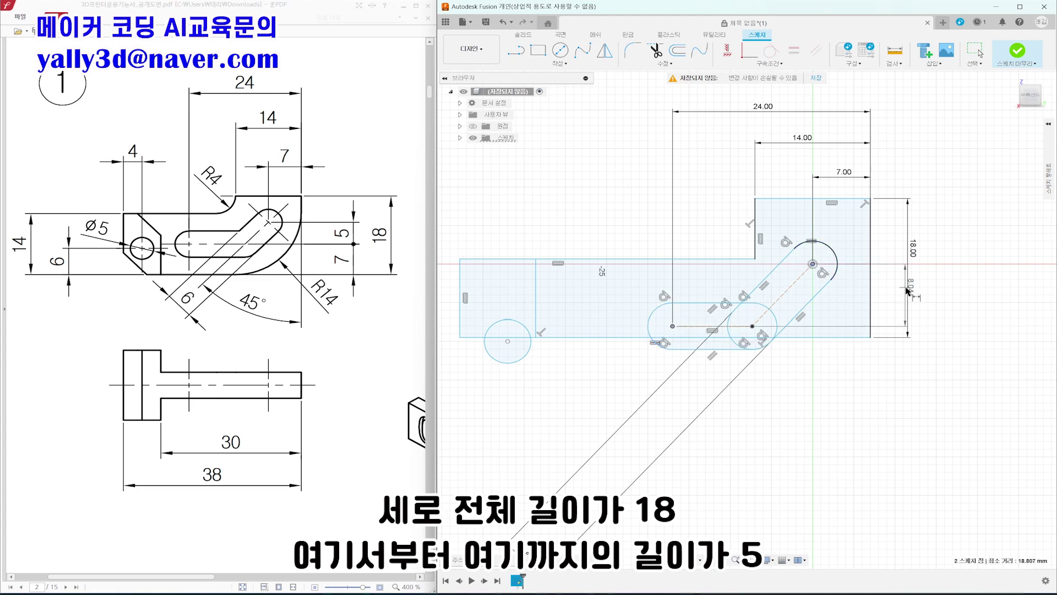
{"action": "left_click", "coordinate": [942, 287]}
{"action": "type", "text": "5"}
{"action": "key", "text": "Return"}
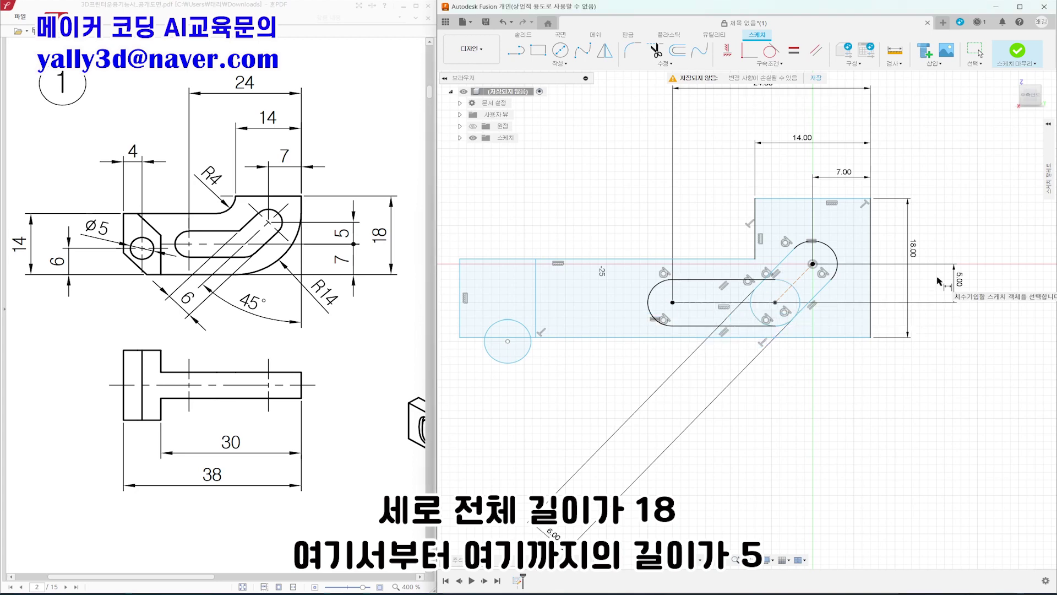
Step: Dimension the vertical distance between the horizontal slot's centreline and the outline's bottom edge at 7 mm
{"action": "left_click", "coordinate": [730, 303]}
{"action": "left_click", "coordinate": [837, 337]}
{"action": "left_click", "coordinate": [927, 325]}
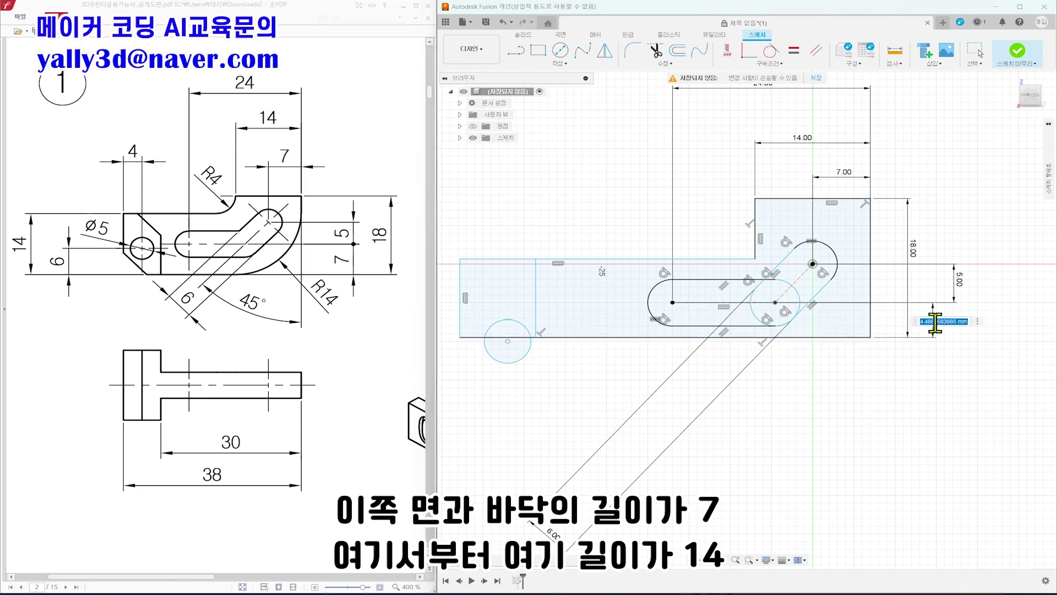
{"action": "type", "text": "ㄱ"}
{"action": "key", "text": "Return"}
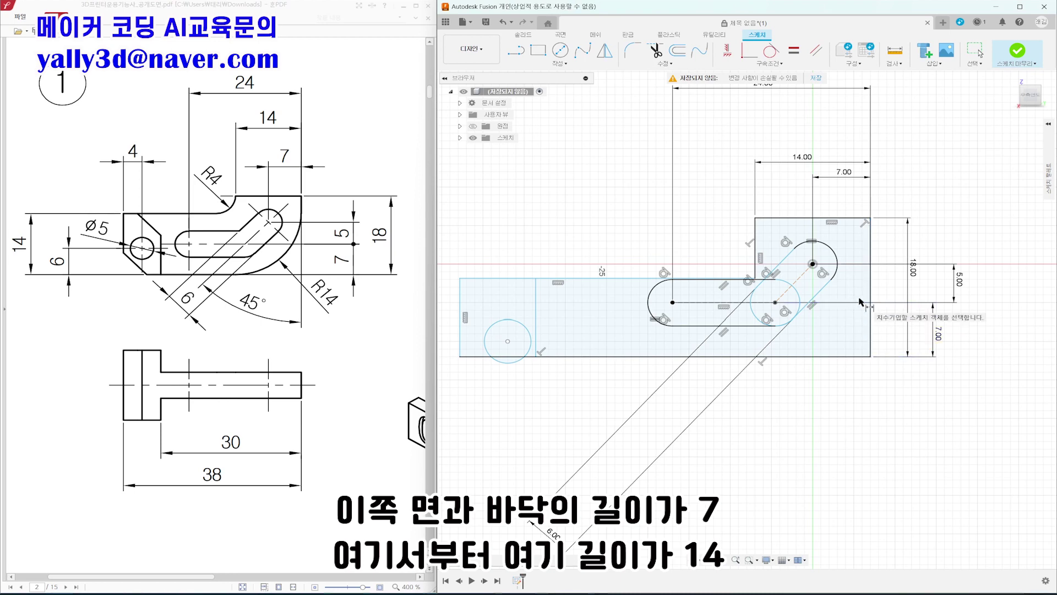
Step: Dimension the height between the outline's lower top edge and its bottom edge at 14 mm
{"action": "left_click", "coordinate": [639, 278]}
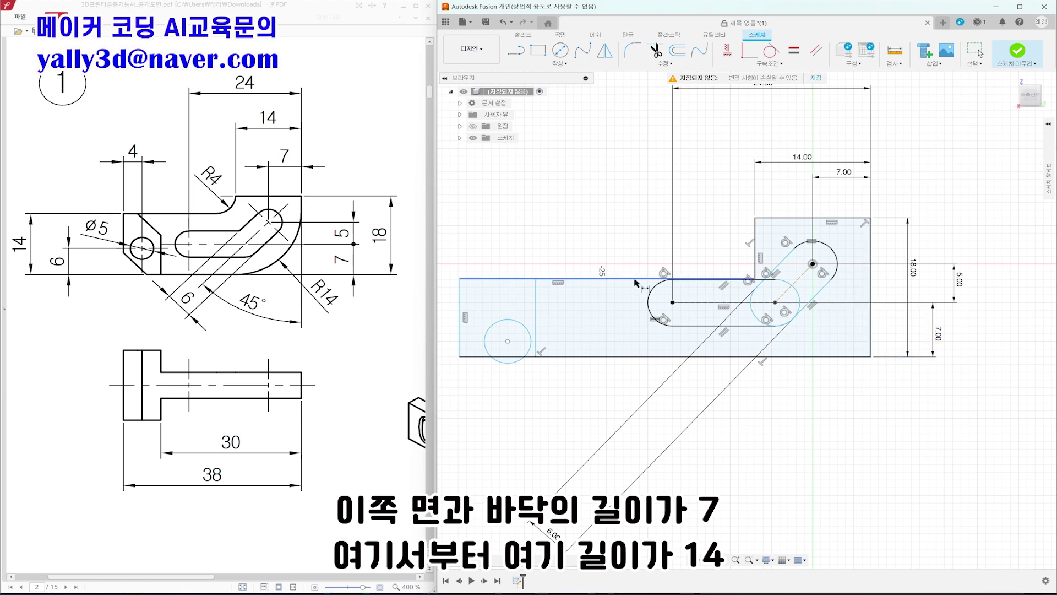
{"action": "left_click", "coordinate": [622, 356]}
{"action": "middle_click_drag", "start_coordinate": [580, 337], "coordinate": [793, 331]}
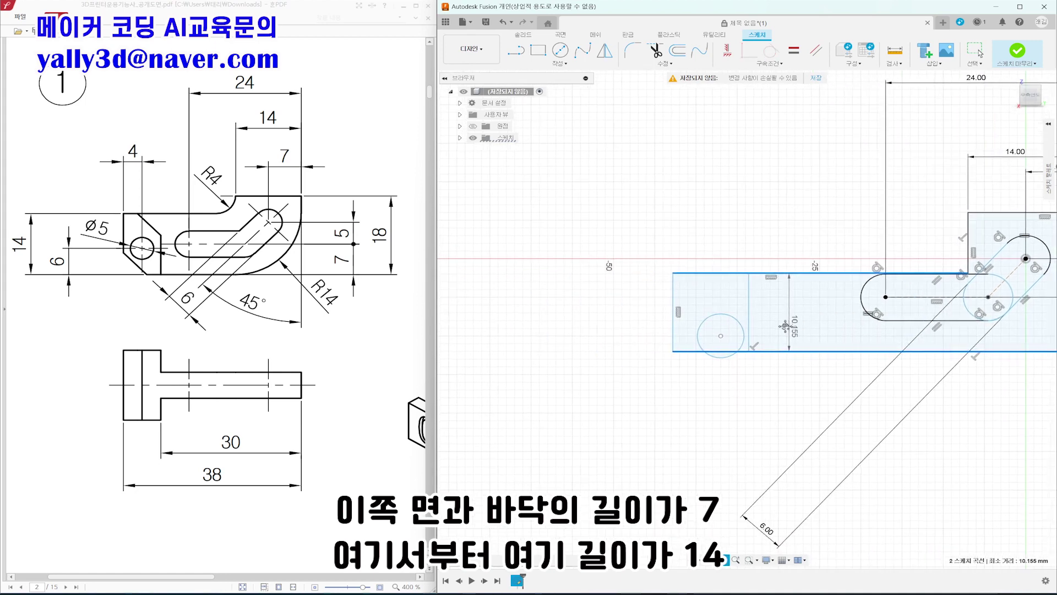
{"action": "left_click", "coordinate": [585, 328]}
{"action": "type", "text": "14"}
{"action": "key", "text": "Return"}
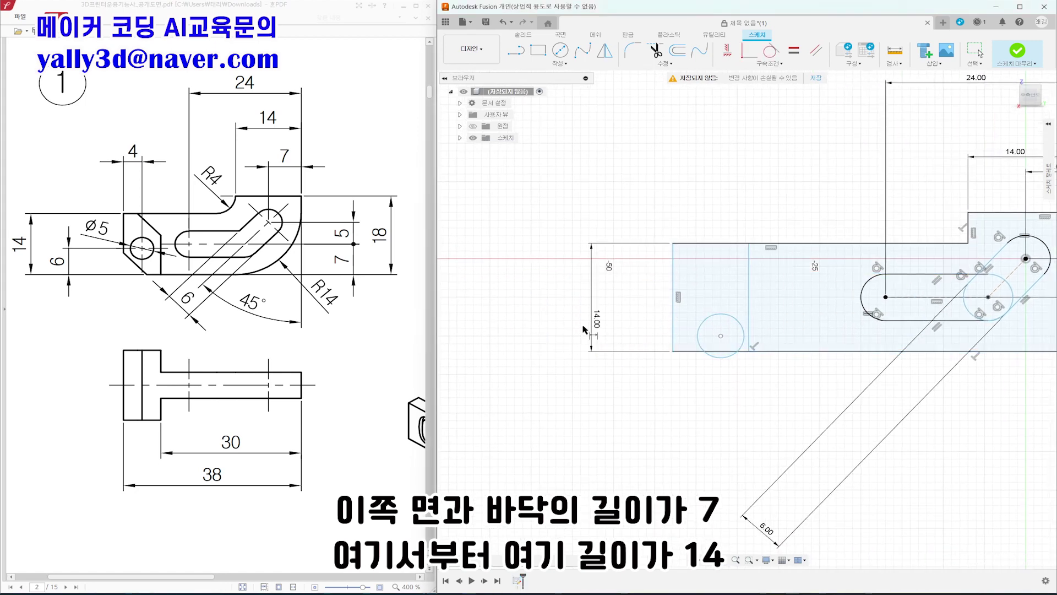
Step: Dimension the vertical distance between the circle's centre and the outline's bottom edge at 6 mm
{"action": "left_click", "coordinate": [721, 337]}
{"action": "left_click", "coordinate": [685, 351]}
{"action": "left_click", "coordinate": [619, 333]}
{"action": "type", "text": "6"}
{"action": "key", "text": "Return"}
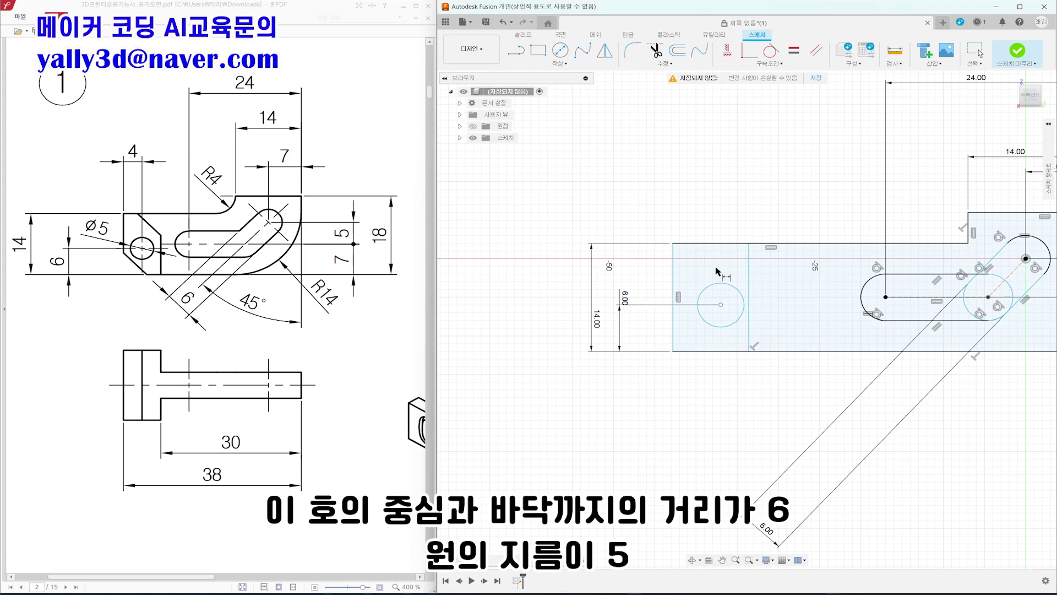
Step: Dimension the circle's diameter at 5 mm
{"action": "left_click", "coordinate": [744, 304]}
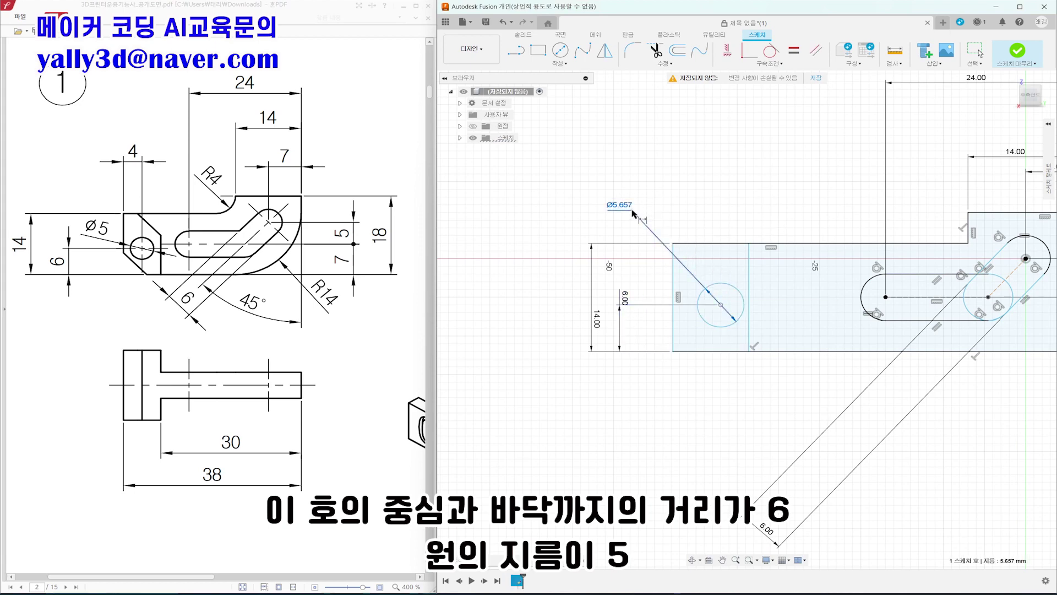
{"action": "left_click", "coordinate": [633, 209]}
{"action": "type", "text": "5"}
{"action": "key", "text": "Return"}
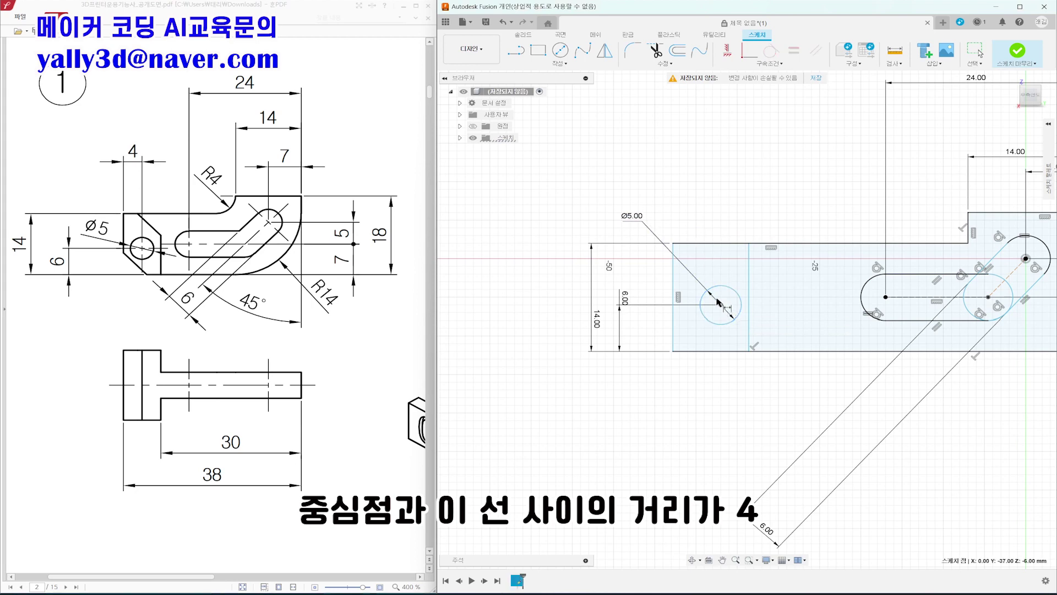
Step: Dimension the horizontal distance between the outline's left edge and the circle's centre at 4 mm
{"action": "left_click", "coordinate": [673, 292]}
{"action": "left_click", "coordinate": [721, 305]}
{"action": "left_click", "coordinate": [688, 213]}
{"action": "type", "text": "4"}
{"action": "key", "text": "Return"}
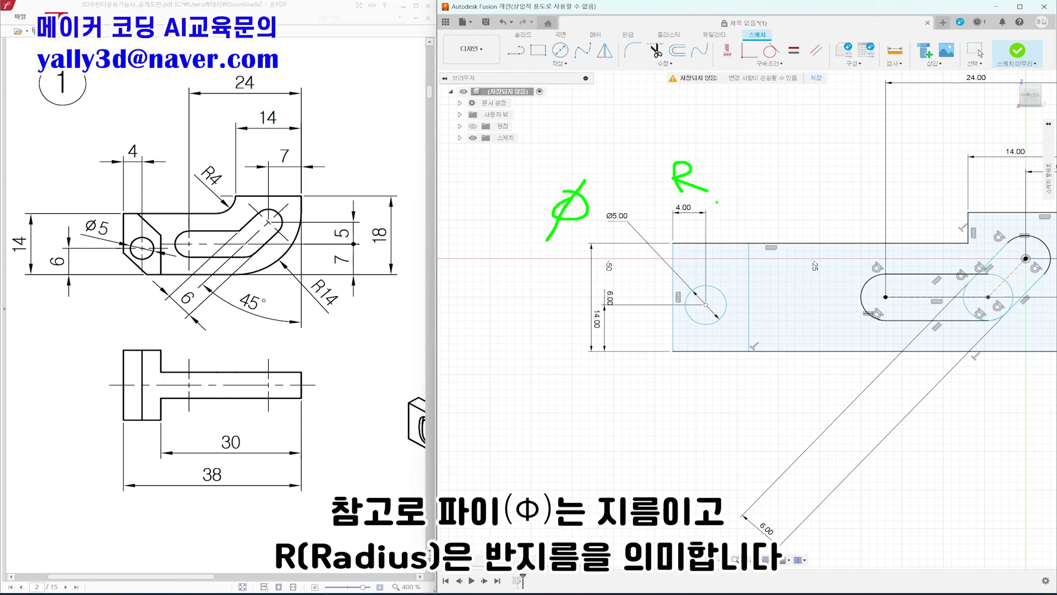
Step: Dimension the outline's overall width between its left and right edges at 38 mm
{"action": "key", "text": "Escape"}
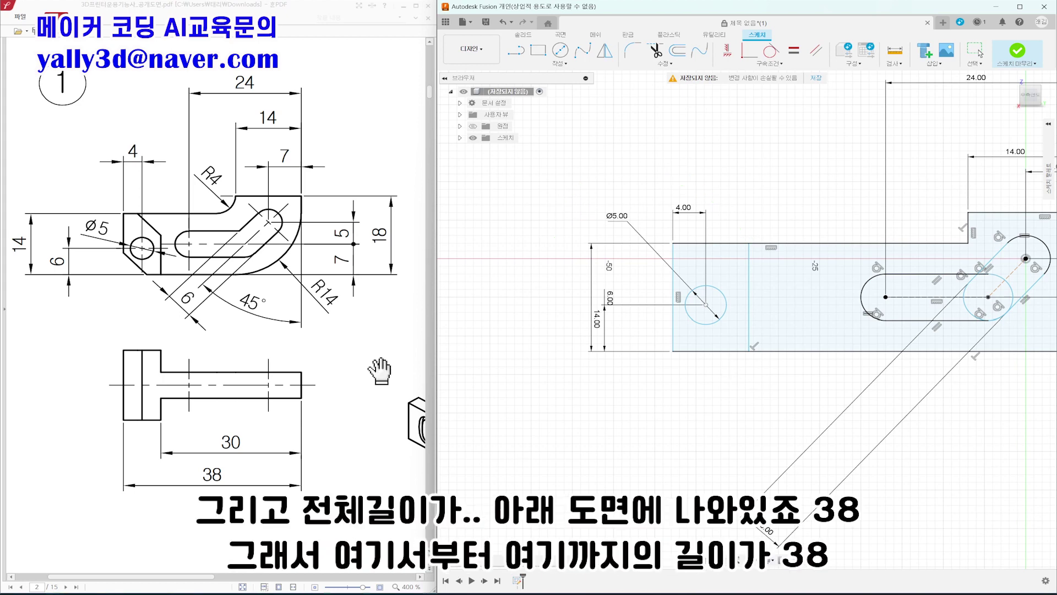
{"action": "key", "text": "ctrl+2"}
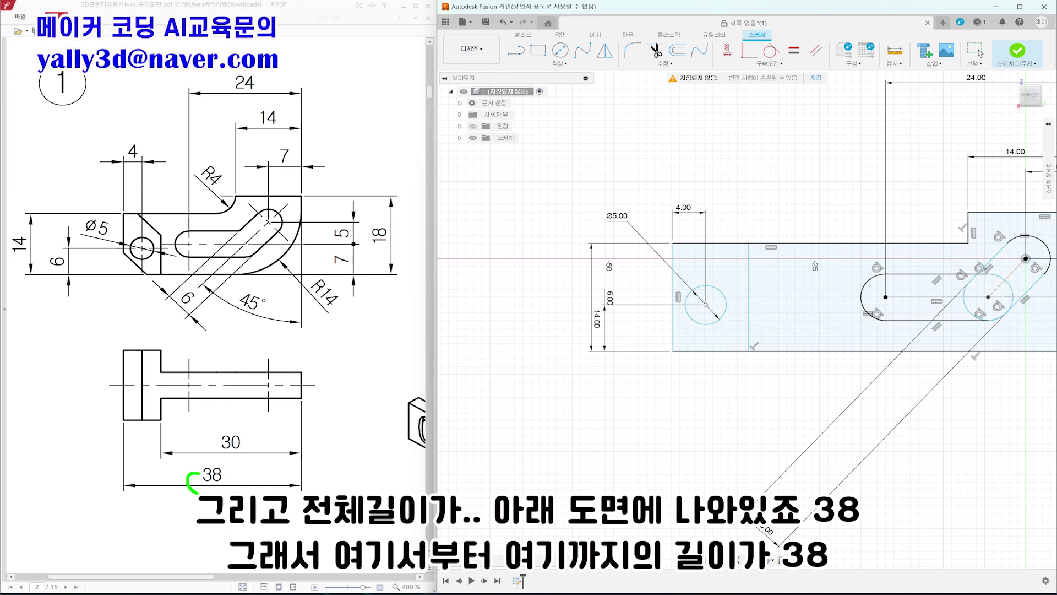
{"action": "key", "text": "Escape"}
{"action": "middle_click_drag", "start_coordinate": [840, 380], "coordinate": [657, 402]}
{"action": "scroll", "coordinate": [656, 402], "scroll_direction": "down", "scroll_amount": 1}
{"action": "left_click", "coordinate": [518, 330]}
{"action": "left_click", "coordinate": [890, 320]}
{"action": "left_click", "coordinate": [743, 450]}
{"action": "type", "text": "38"}
{"action": "key", "text": "Return"}
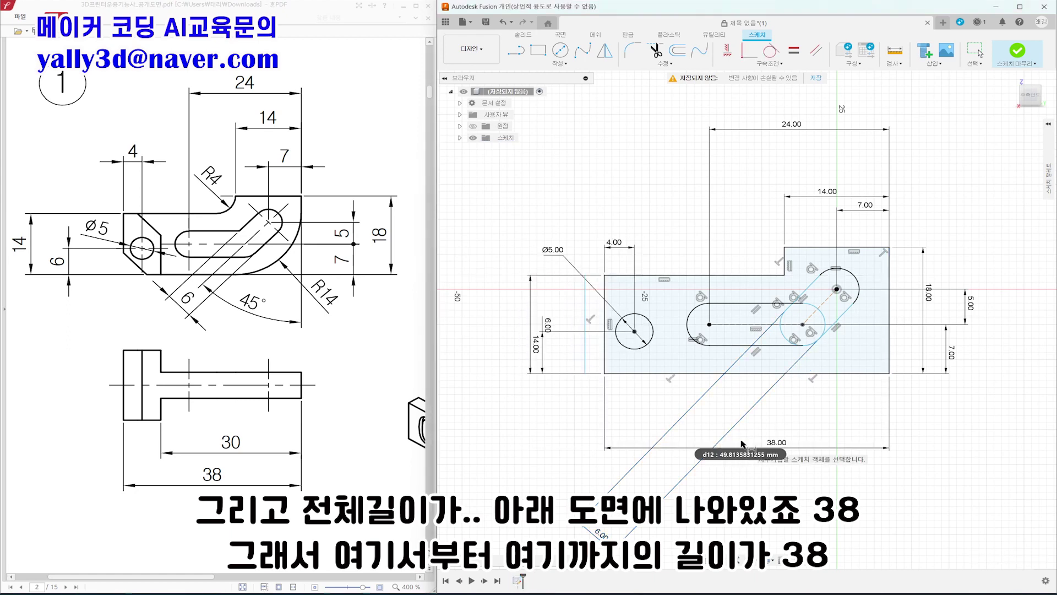
Step: Dimension the distance between the vertical dividing line and the outline's right edge at 30 mm
{"action": "left_click", "coordinate": [584, 318]}
{"action": "left_click", "coordinate": [888, 330]}
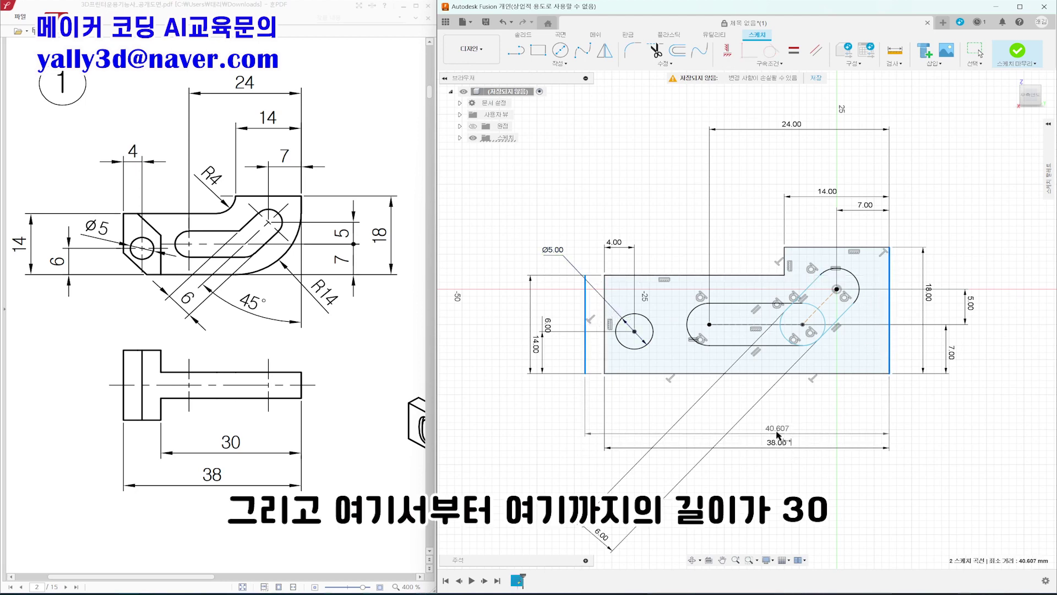
{"action": "left_click", "coordinate": [779, 423]}
{"action": "type", "text": "30"}
{"action": "key", "text": "Return"}
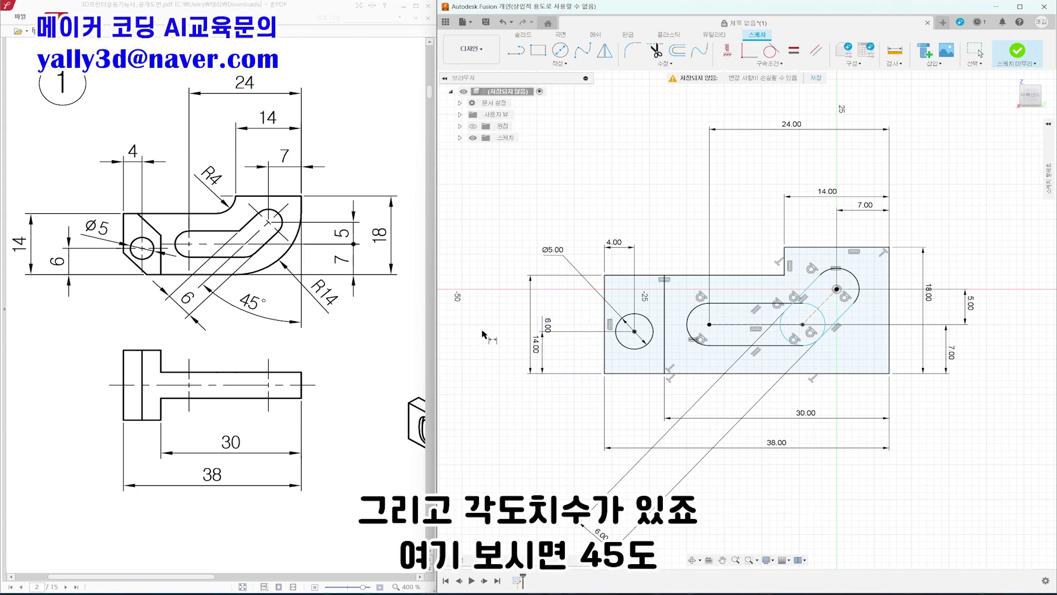
Step: Dimension the angle between the slanted slot's centreline and the outline's right edge at 45°, and finish the sketch
{"action": "mouse_move", "coordinate": [248, 285]}
{"action": "left_mouse_down"}
{"action": "mouse_move", "coordinate": [230, 307]}
{"action": "mouse_move", "coordinate": [247, 286]}
{"action": "left_mouse_up"}
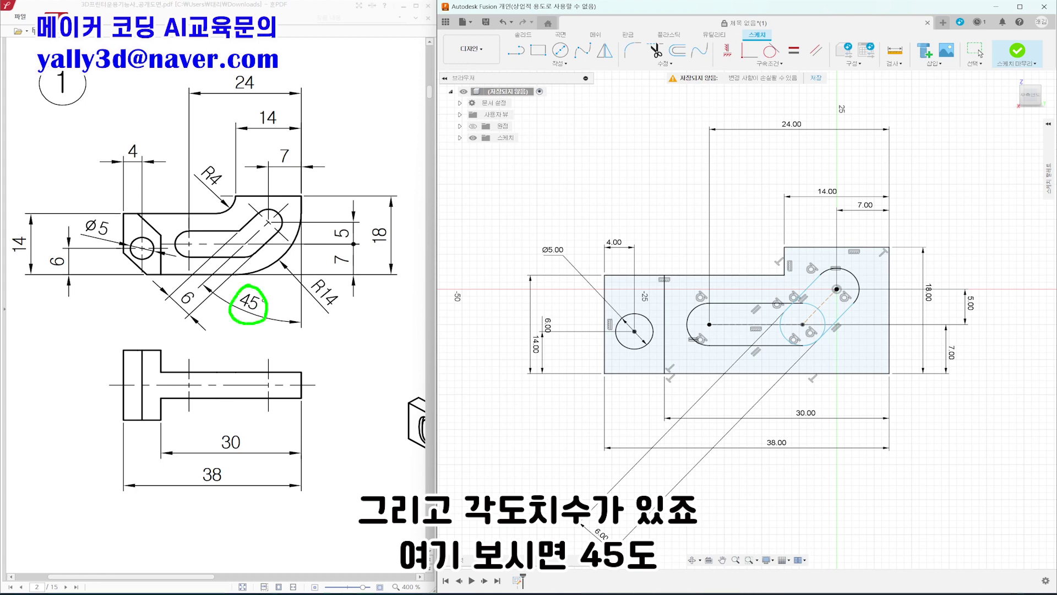
{"action": "left_click", "coordinate": [828, 307]}
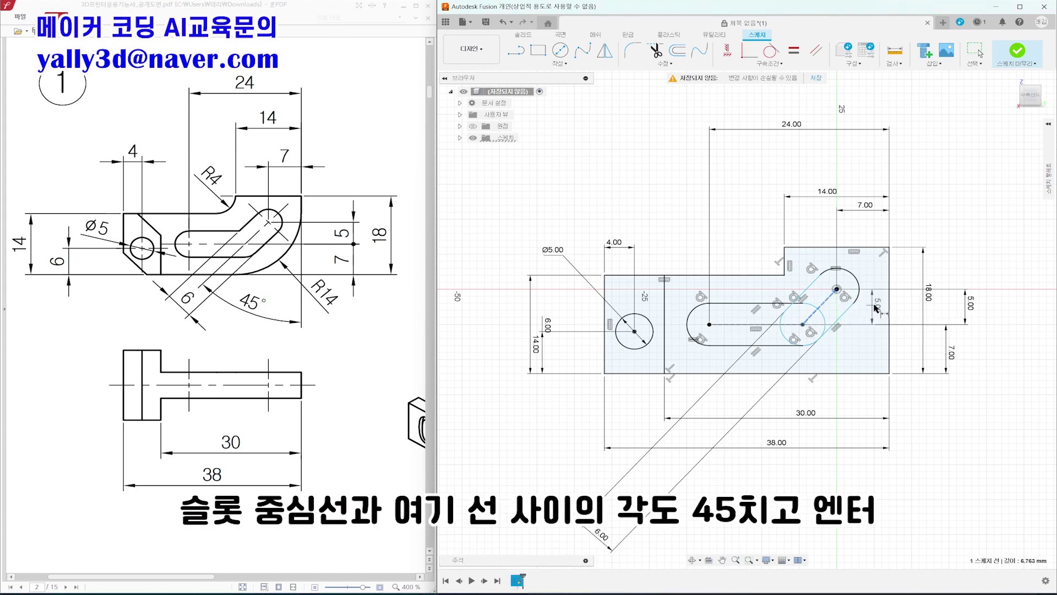
{"action": "left_click", "coordinate": [889, 312]}
{"action": "left_click", "coordinate": [757, 485]}
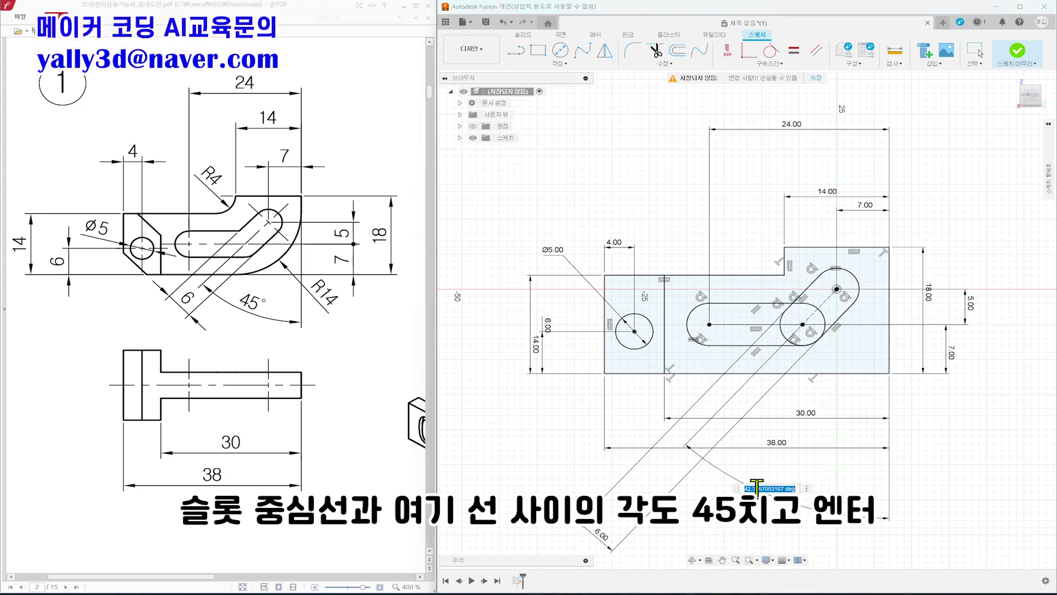
{"action": "type", "text": "45"}
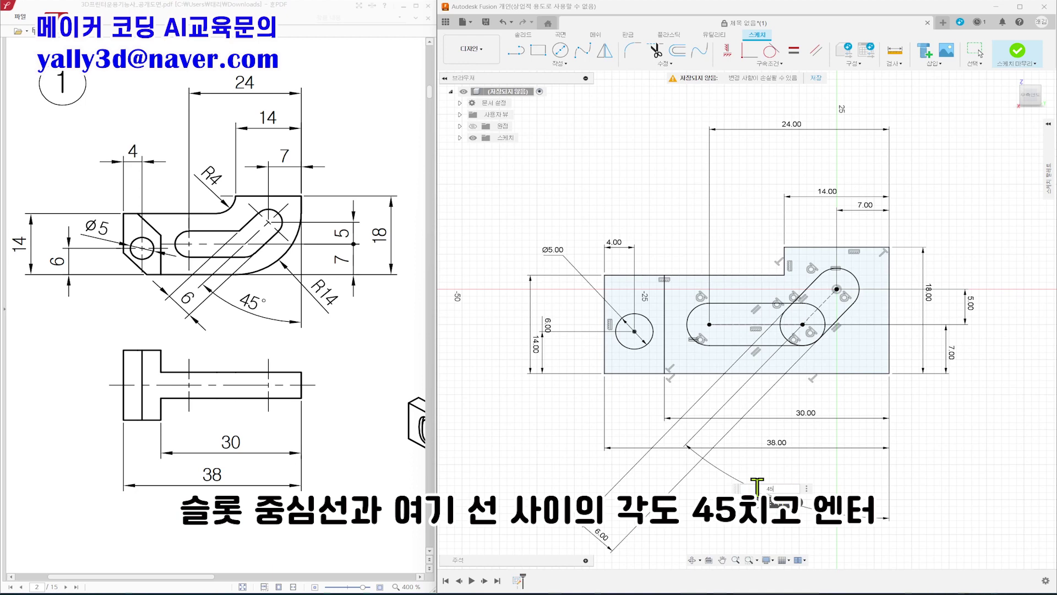
{"action": "key", "text": "Return"}
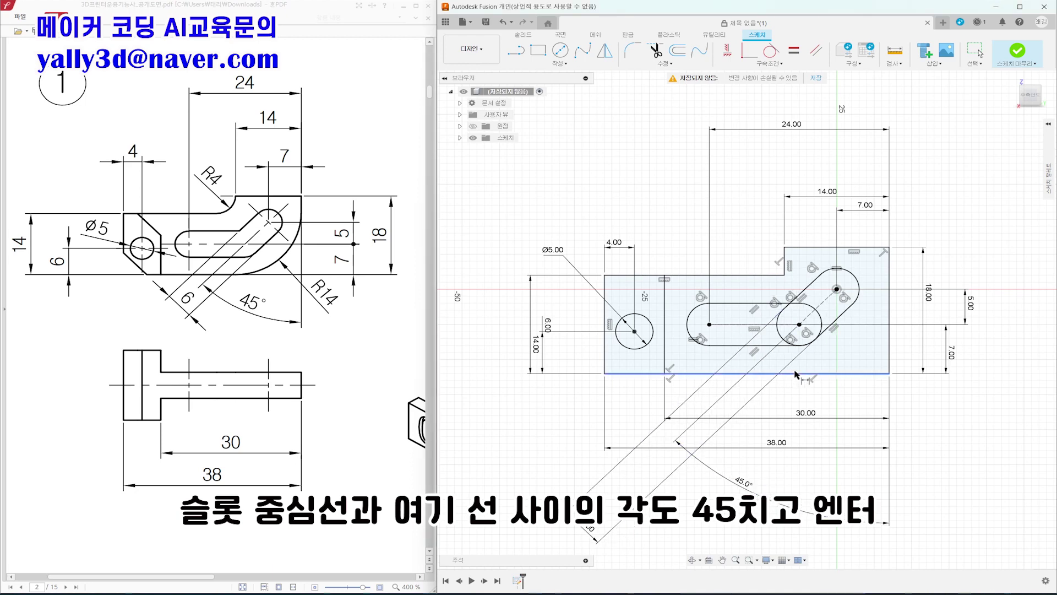
{"action": "key", "text": "Escape"}
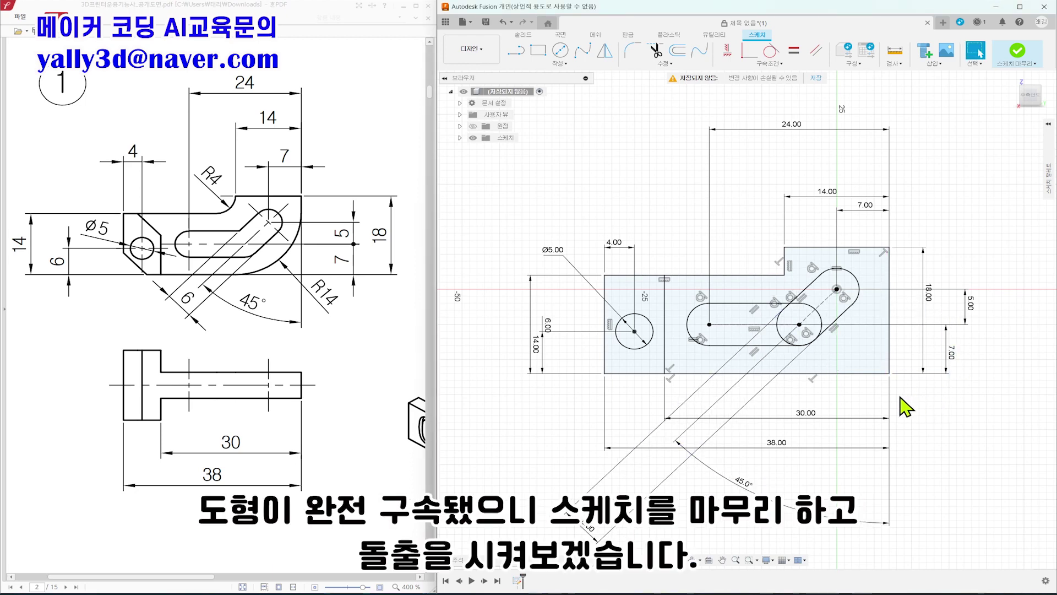
{"action": "left_click", "coordinate": [1018, 54]}
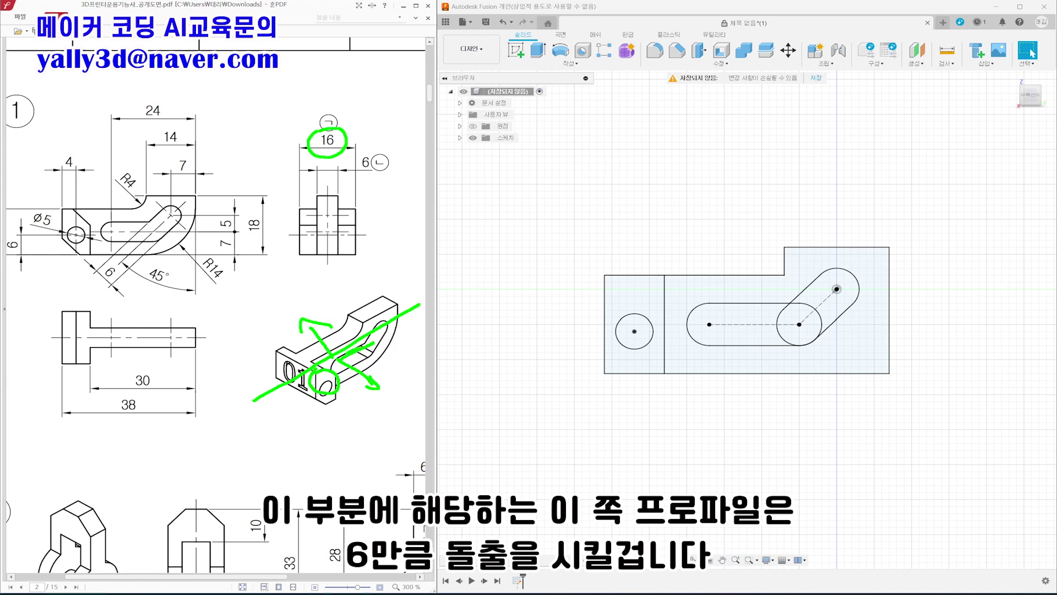
Step: Extrude the left block's profile around the circle symmetrically to a whole length of 16 mm as a new body
{"action": "left_click_drag", "start_coordinate": [145, 207], "coordinate": [183, 220]}
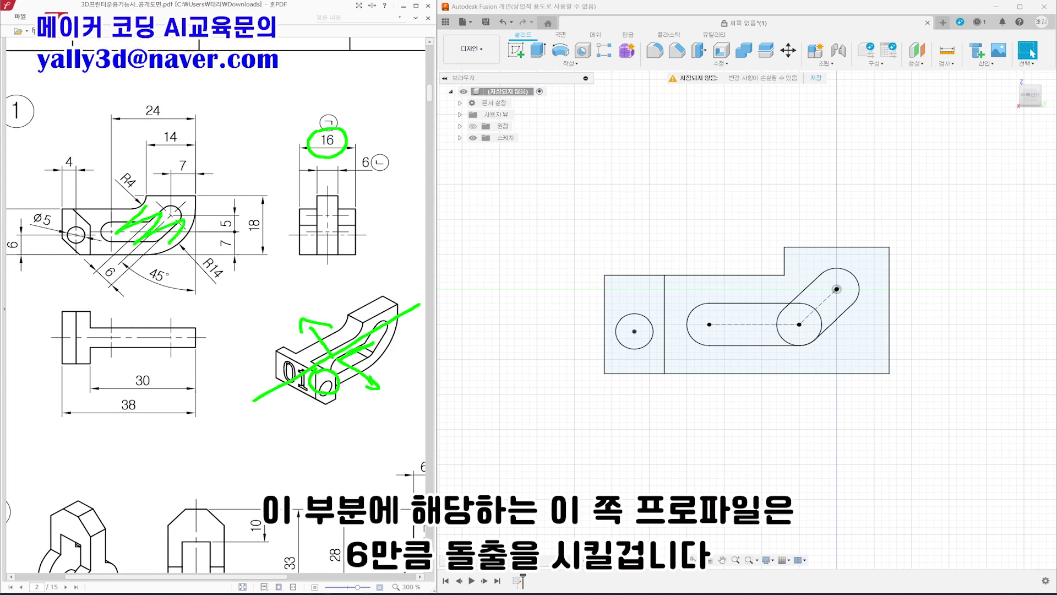
{"action": "left_click_drag", "start_coordinate": [365, 154], "coordinate": [388, 188]}
{"action": "left_click", "coordinate": [655, 300]}
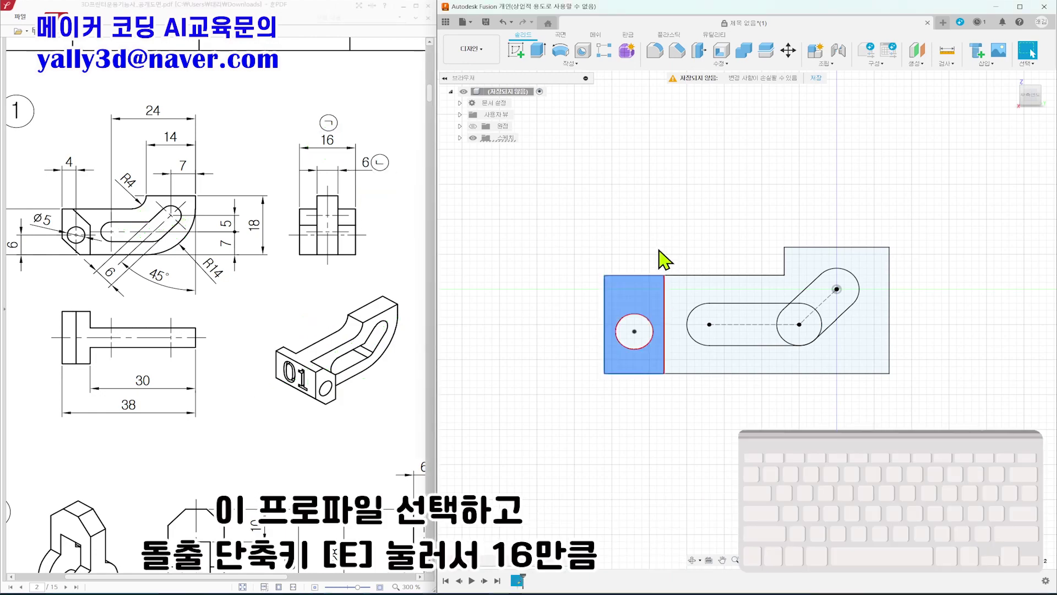
{"action": "key", "text": "e"}
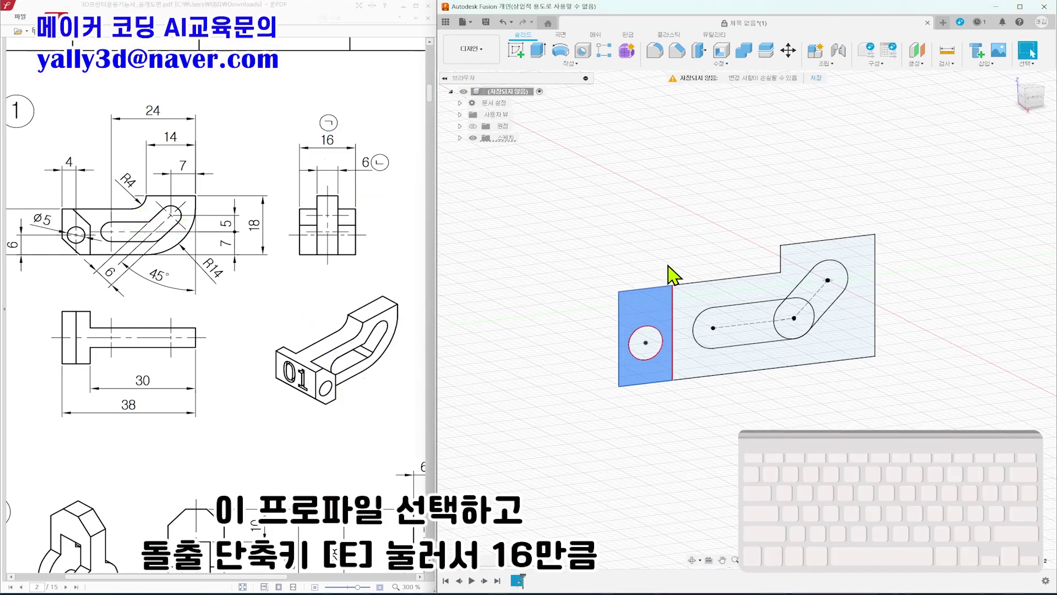
{"action": "key", "text": "e"}
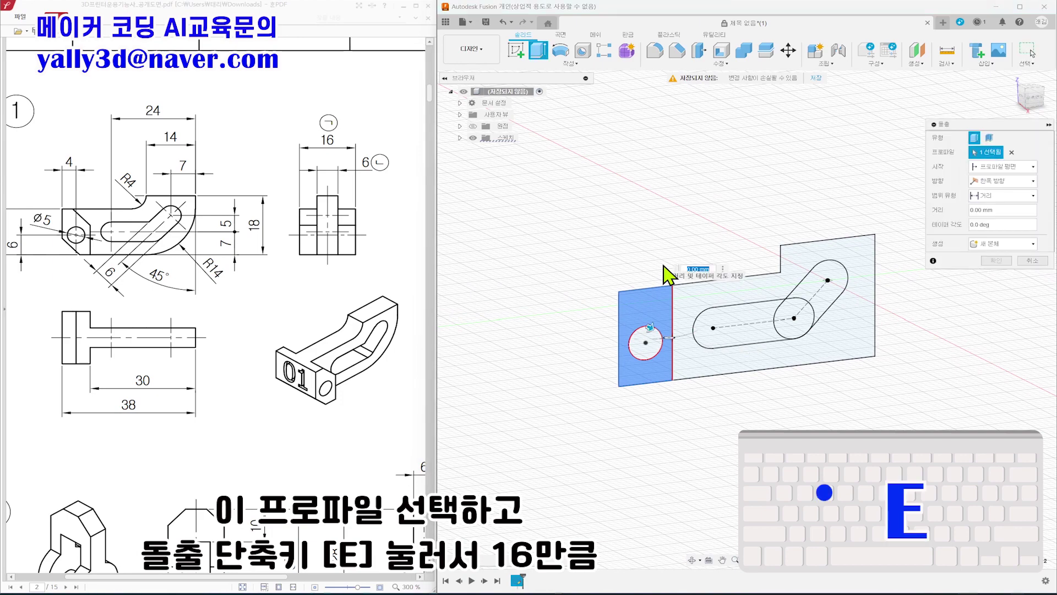
{"action": "type", "text": "16"}
{"action": "key", "text": "Return"}
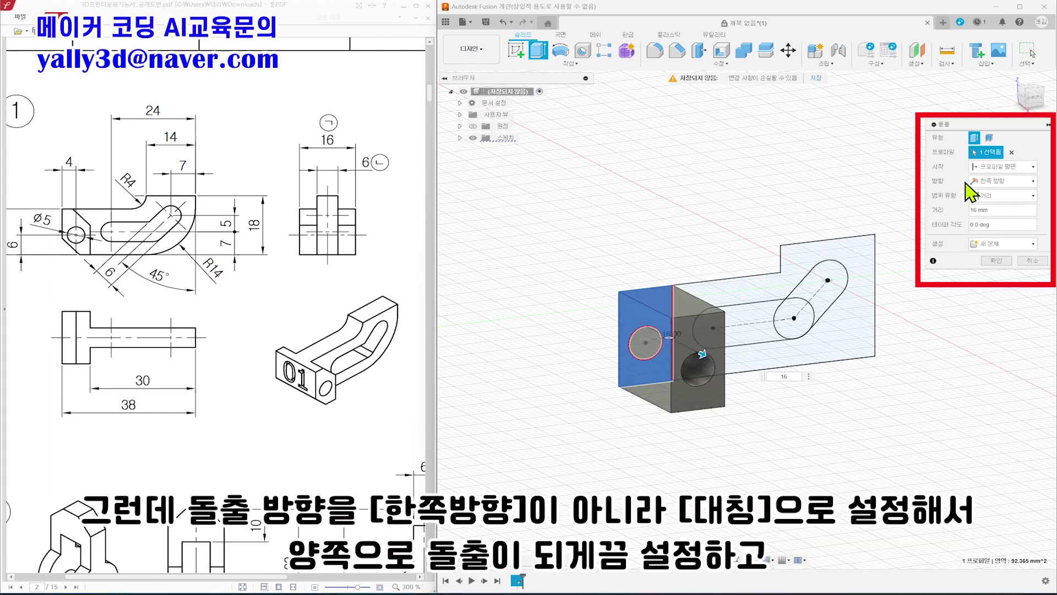
{"action": "left_click", "coordinate": [1013, 182]}
{"action": "left_click", "coordinate": [1016, 223]}
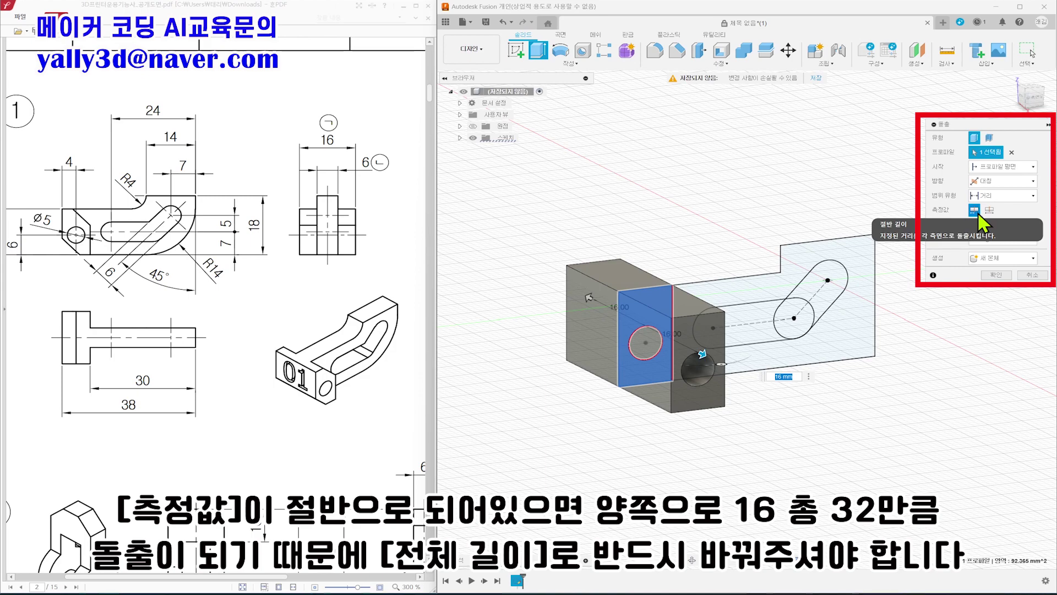
{"action": "left_click", "coordinate": [989, 210]}
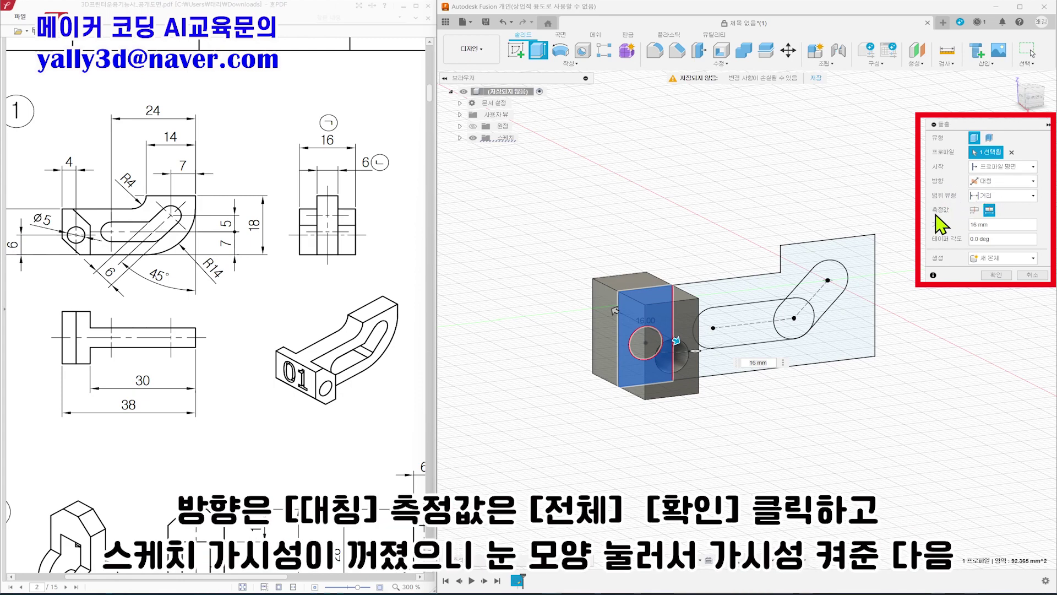
{"action": "left_click", "coordinate": [997, 275]}
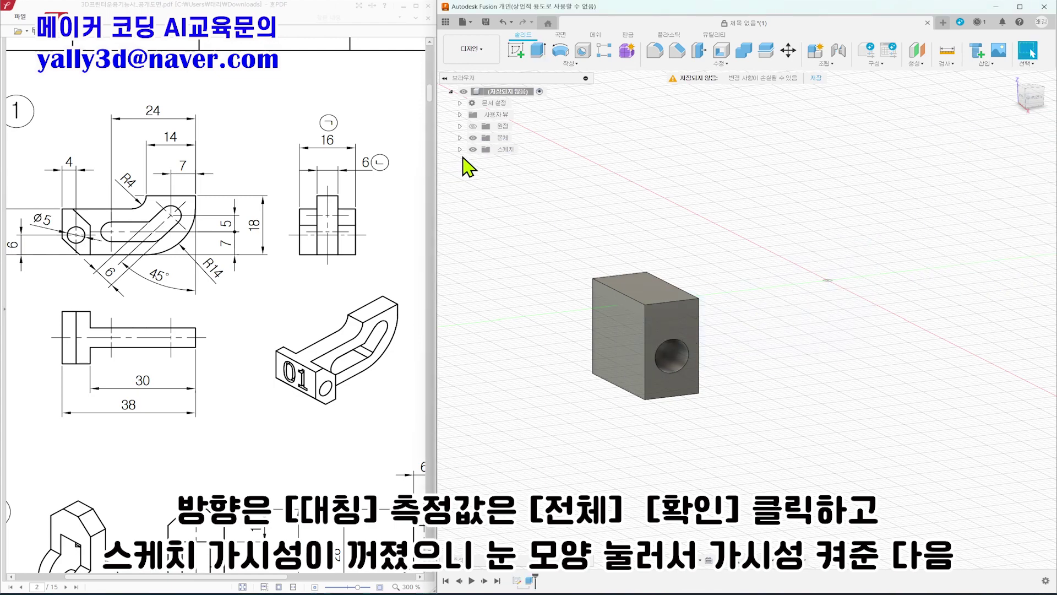
Step: Turn the visibility of the part's sketch back on
{"action": "left_click", "coordinate": [459, 149]}
{"action": "left_click", "coordinate": [483, 162]}
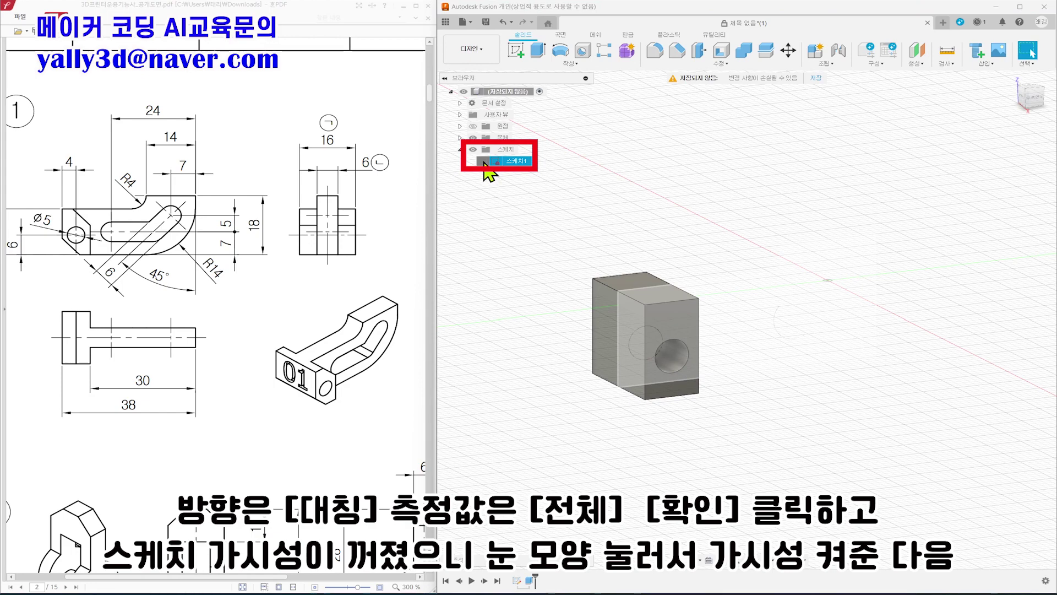
{"action": "left_click", "coordinate": [483, 162]}
Step: Extrude the slotted arm's profile symmetrically to a whole length of 6 mm, joined to the block, and hide the sketch
{"action": "mouse_move", "coordinate": [853, 388]}
{"action": "middle_mouse_down", "text": "shift"}
{"action": "mouse_move", "coordinate": [862, 397]}
{"action": "mouse_move", "coordinate": [847, 372]}
{"action": "middle_mouse_up", "text": "shift"}
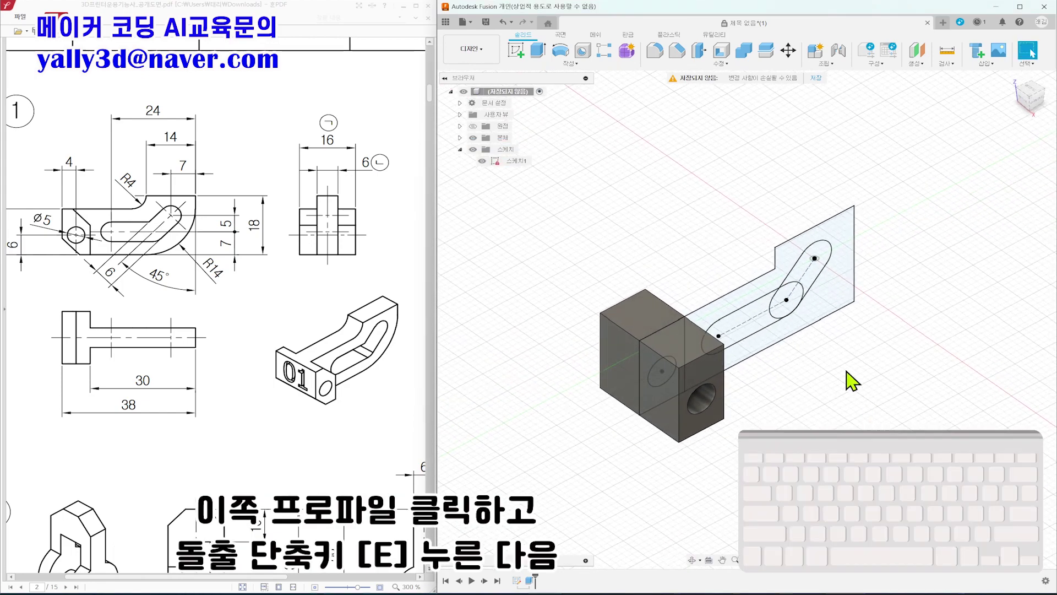
{"action": "left_click", "coordinate": [766, 284]}
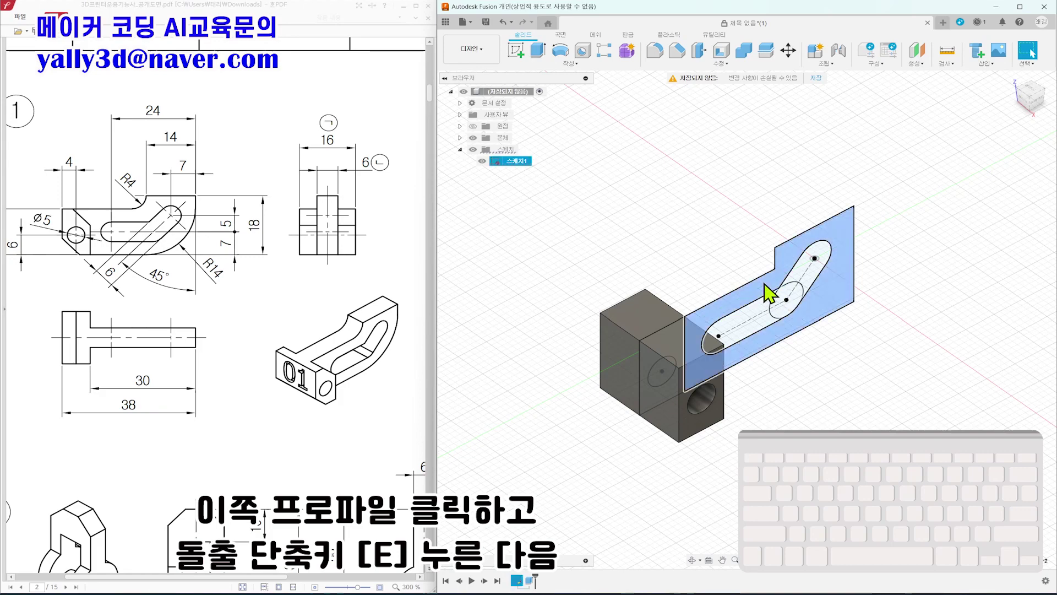
{"action": "key", "text": "e"}
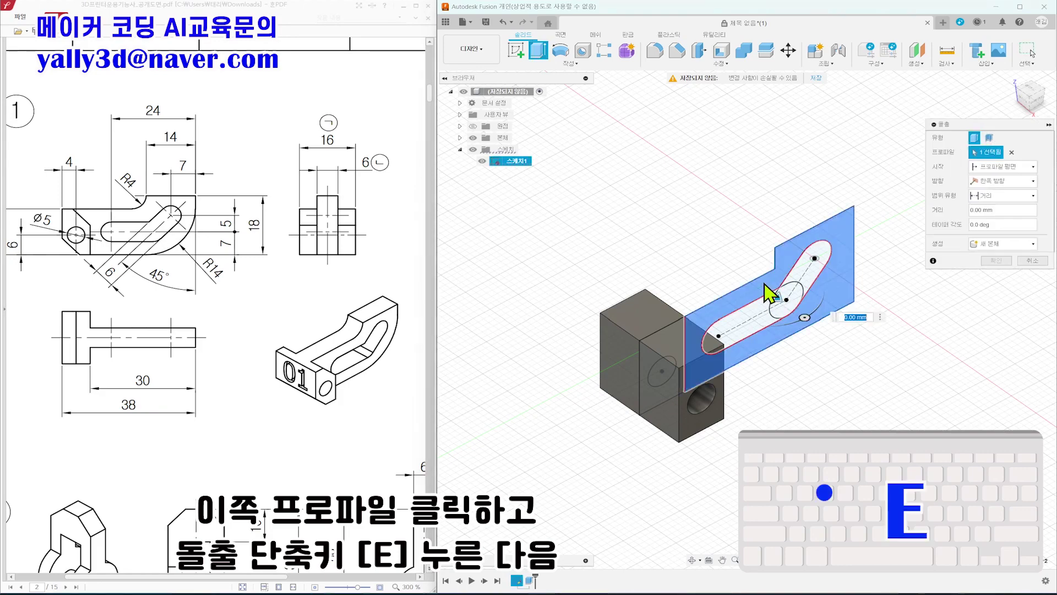
{"action": "left_click", "coordinate": [994, 182]}
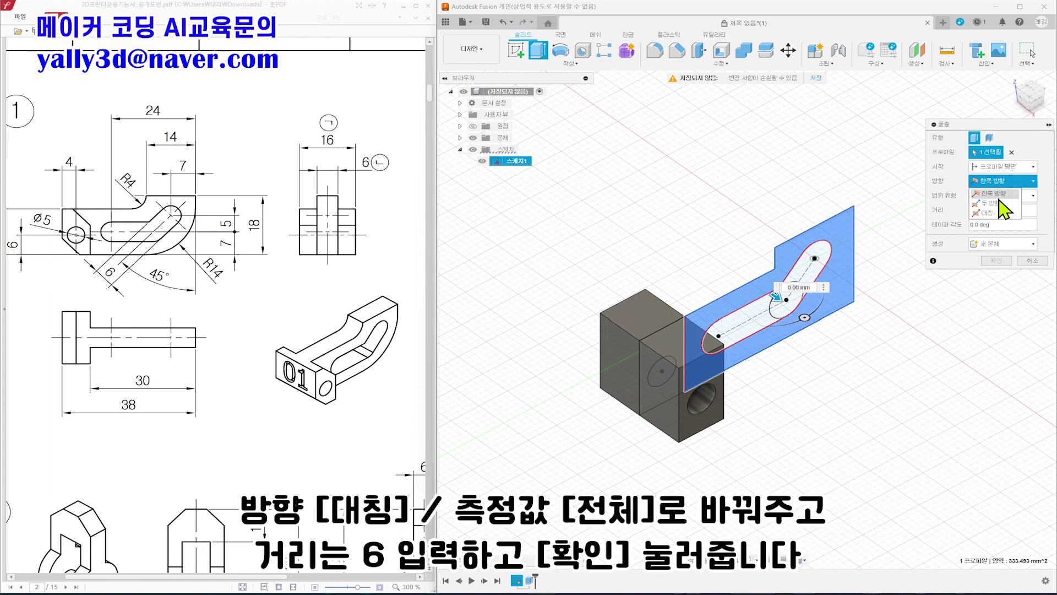
{"action": "left_click", "coordinate": [991, 214]}
{"action": "left_click", "coordinate": [989, 210]}
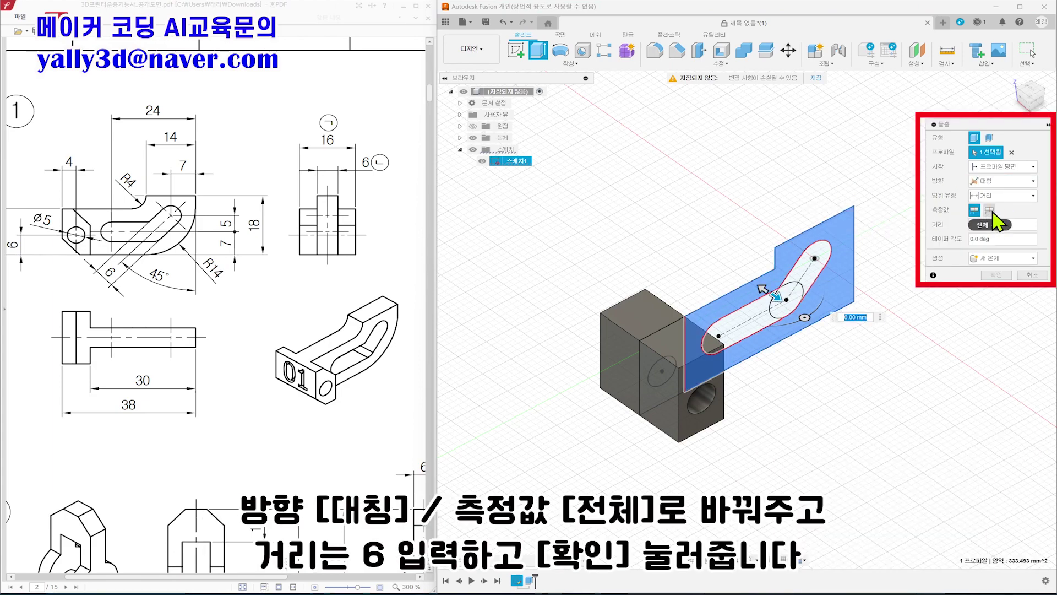
{"action": "left_click", "coordinate": [988, 225]}
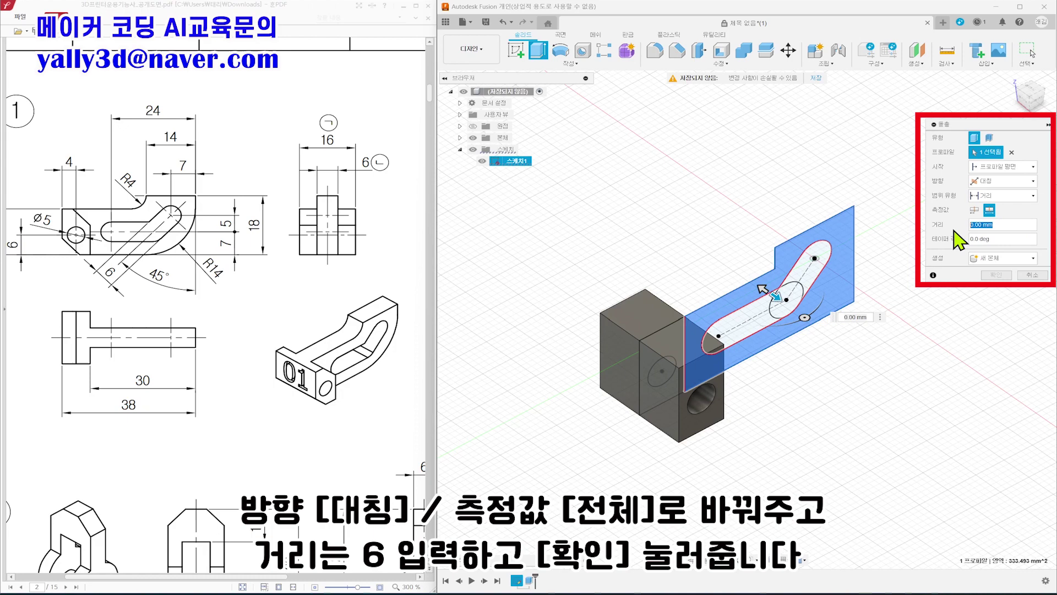
{"action": "type", "text": "6"}
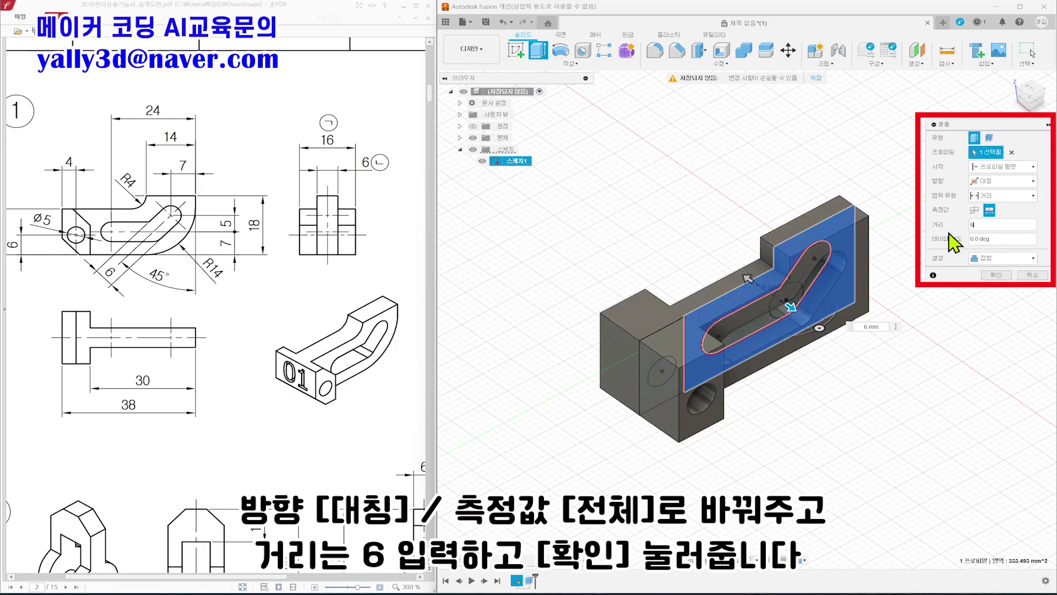
{"action": "left_click", "coordinate": [997, 275]}
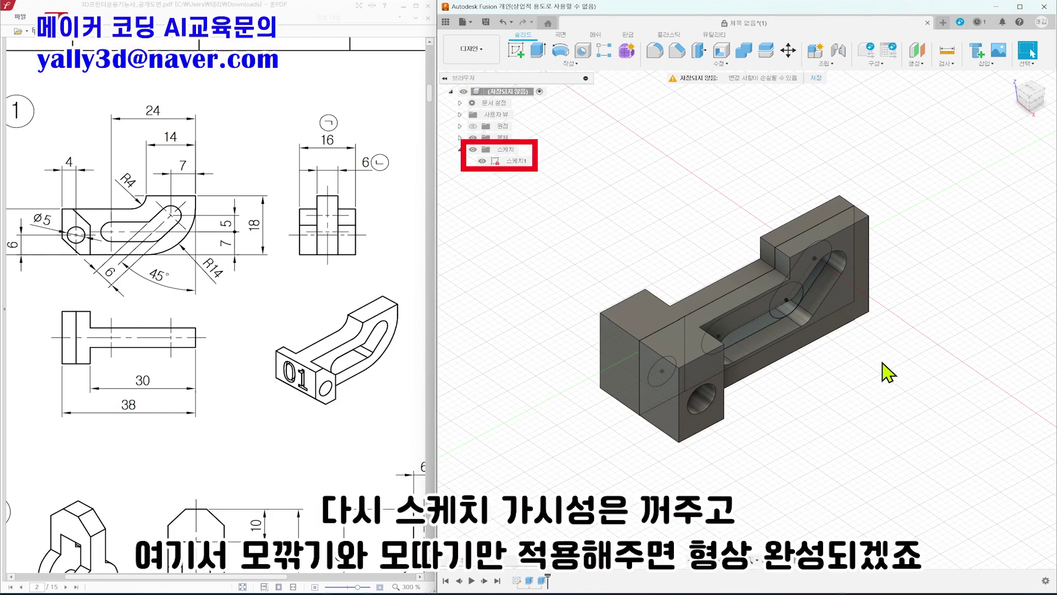
{"action": "left_click", "coordinate": [482, 161]}
Step: Fillet the inside corner edge where the arm's upper face steps up with a 4 mm radius
{"action": "middle_click_drag", "start_coordinate": [903, 404], "coordinate": [818, 373], "text": "shift"}
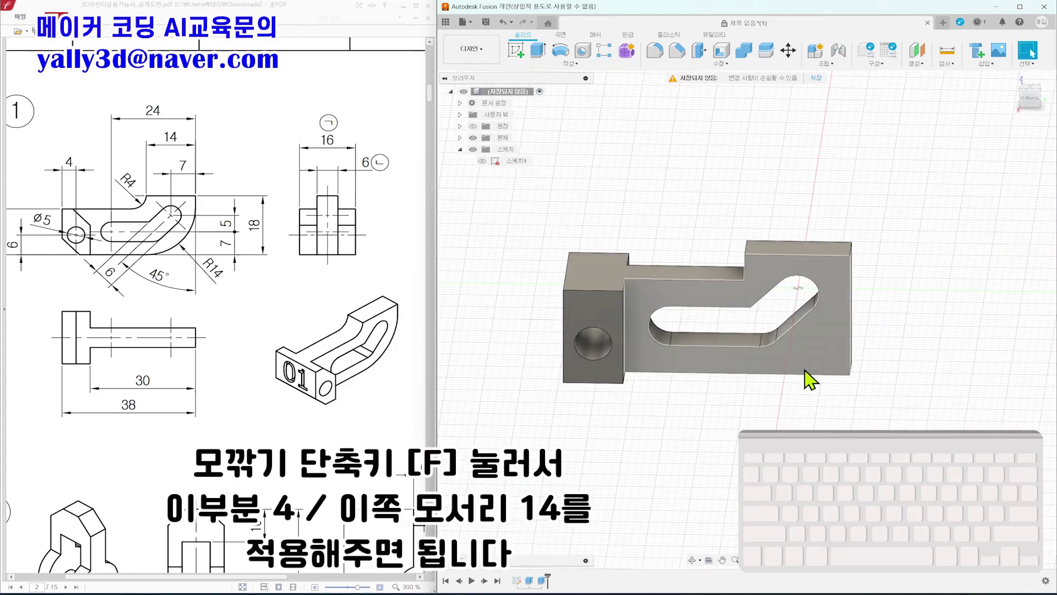
{"action": "key", "text": "f"}
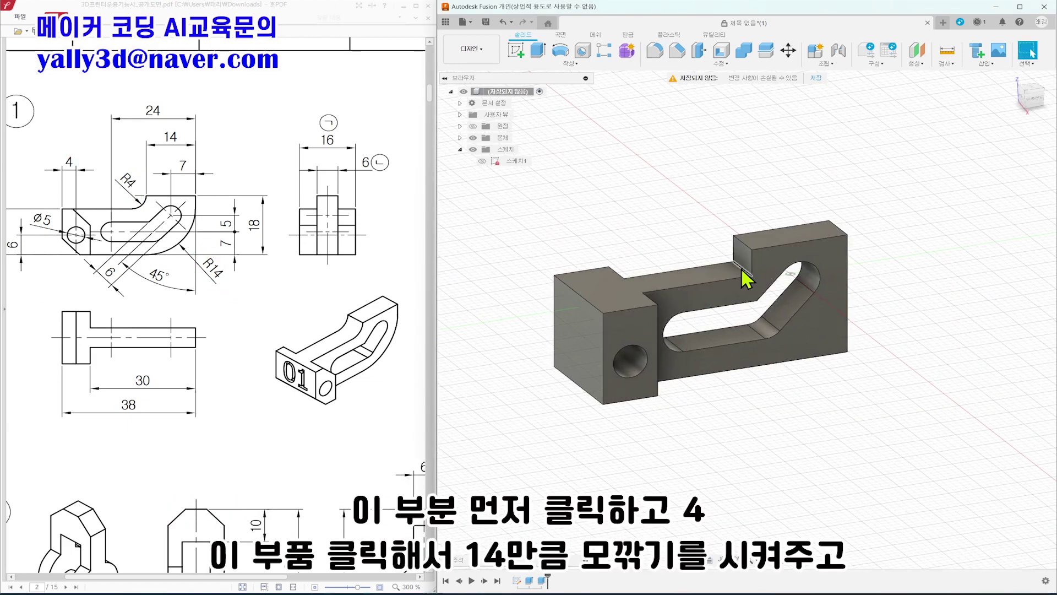
{"action": "key", "text": "f"}
{"action": "left_click", "coordinate": [746, 275]}
{"action": "type", "text": "14"}
{"action": "key", "text": "Return"}
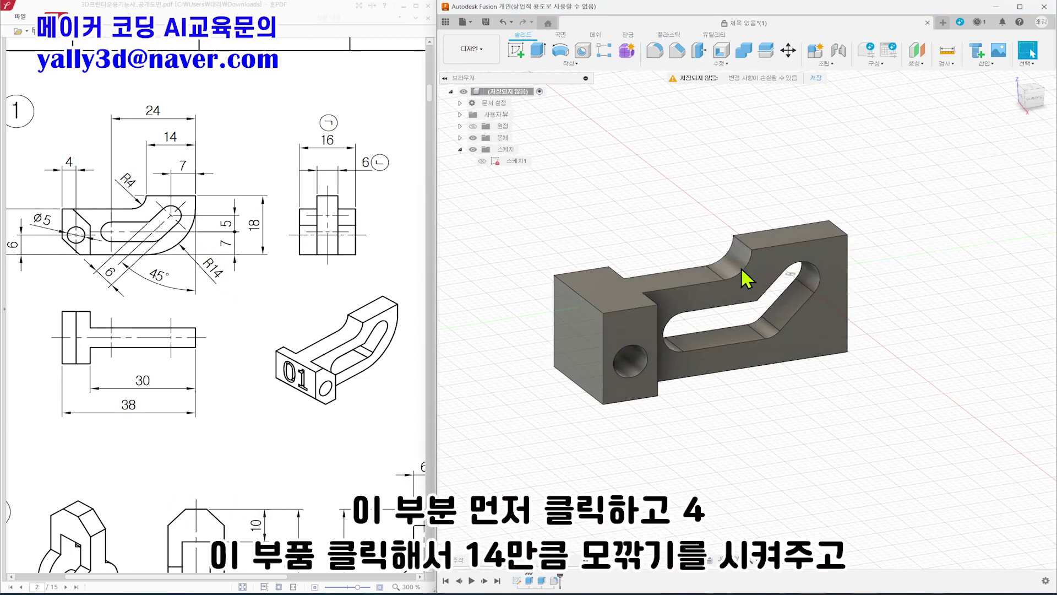
Step: Fillet the bottom edge at the arm's far end with a 14 mm radius
{"action": "middle_click_drag", "start_coordinate": [932, 385], "coordinate": [843, 369], "text": "shift"}
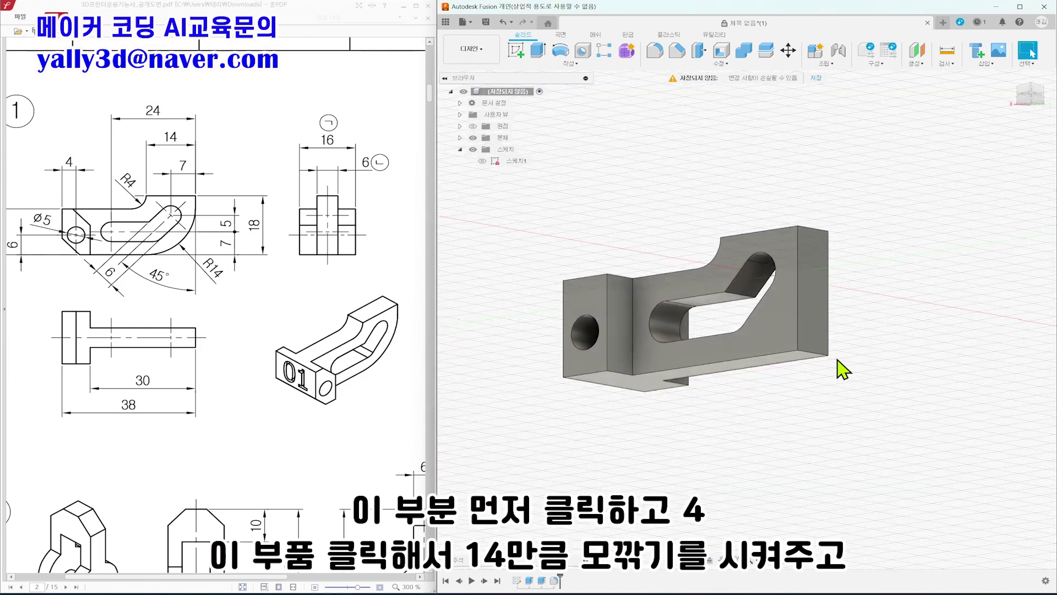
{"action": "key", "text": "f"}
{"action": "left_click", "coordinate": [816, 355]}
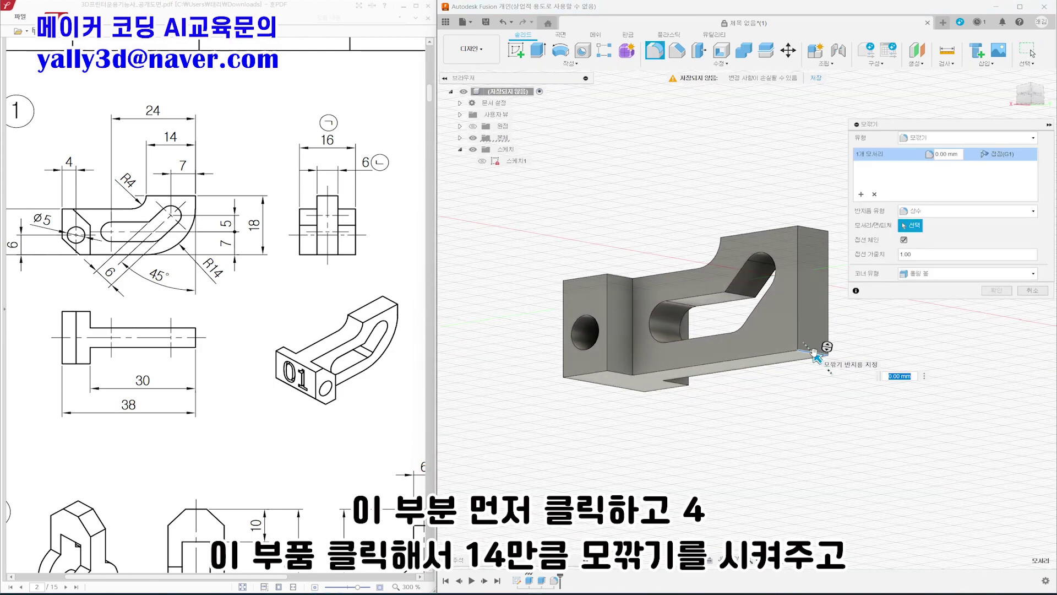
{"action": "type", "text": "14"}
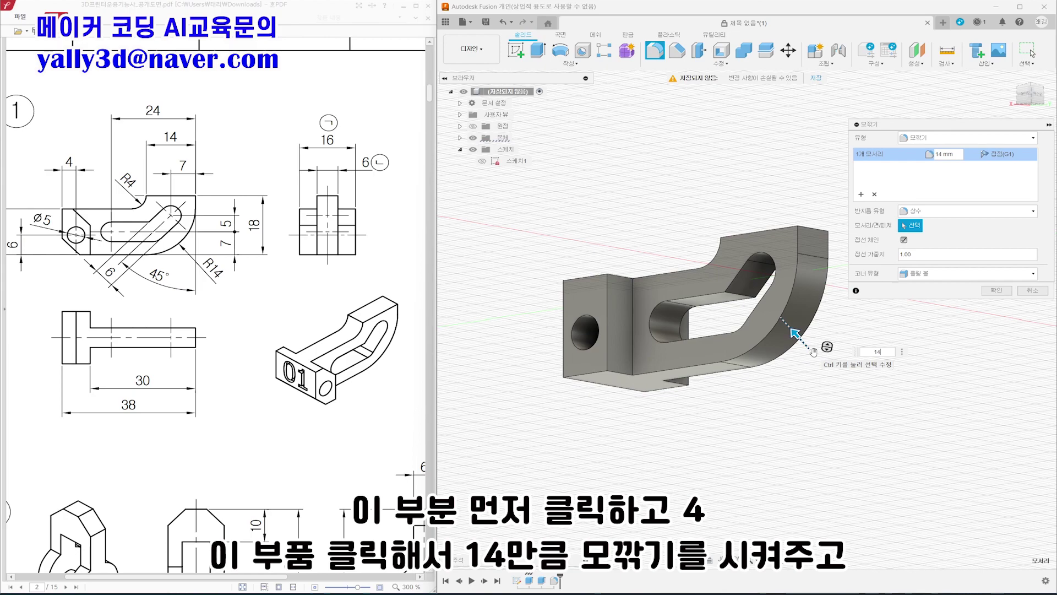
{"action": "key", "text": "Return"}
Step: Pin the Chamfer command to the toolbar and place it next to Fillet
{"action": "middle_click_drag", "start_coordinate": [814, 352], "coordinate": [886, 388], "text": "shift"}
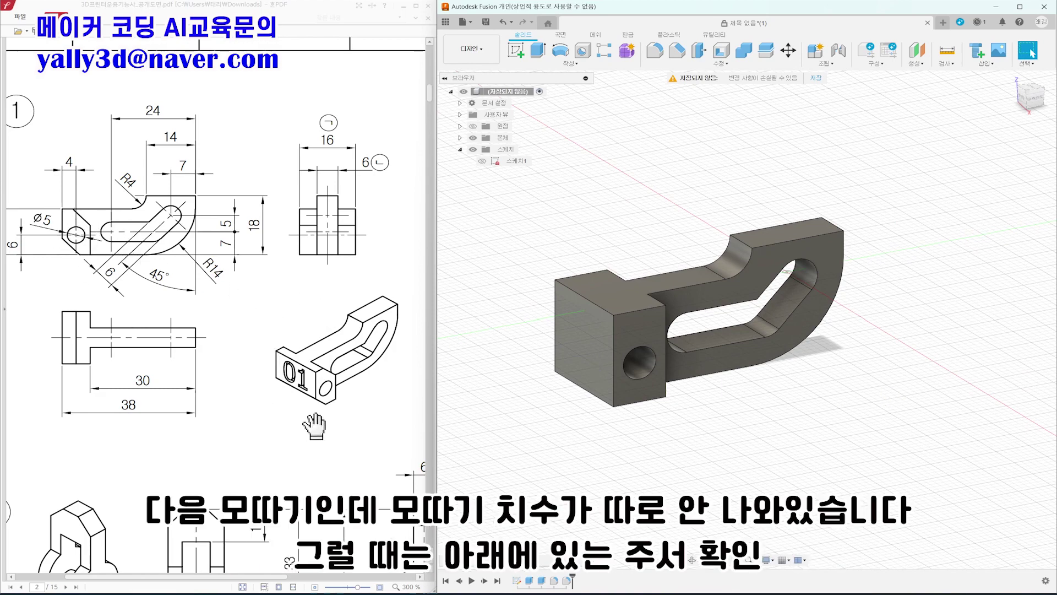
{"action": "left_click_drag", "start_coordinate": [367, 442], "coordinate": [263, 241]}
{"action": "left_click_drag", "start_coordinate": [330, 438], "coordinate": [279, 410]}
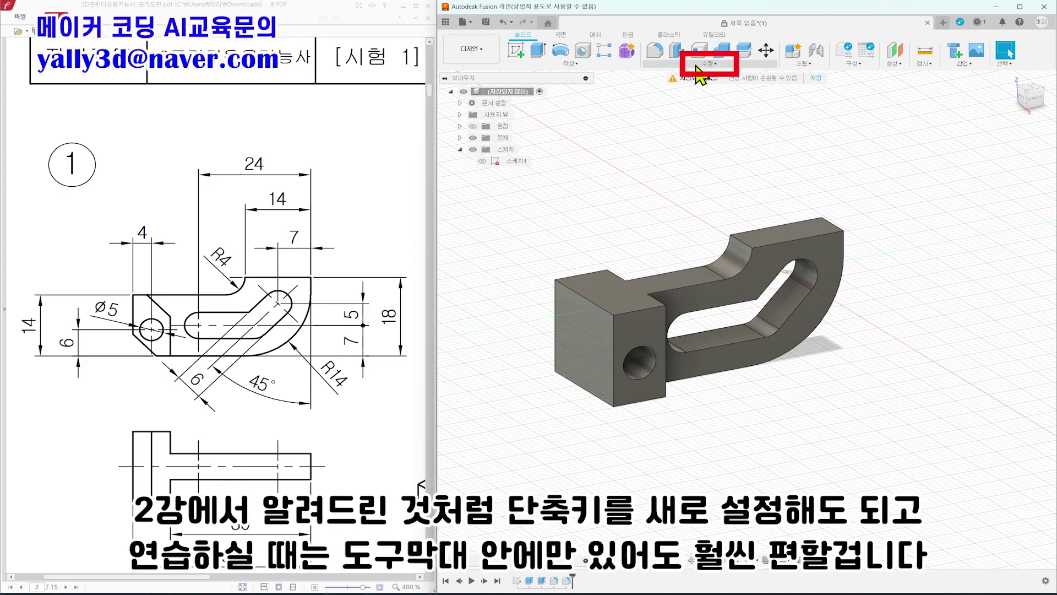
{"action": "left_click", "coordinate": [697, 64]}
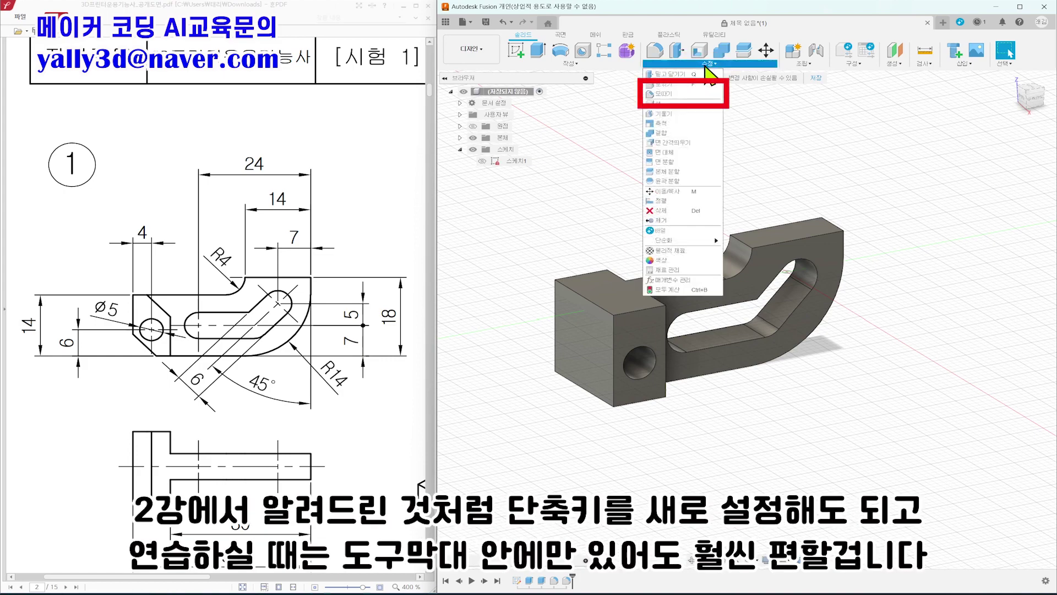
{"action": "left_click", "coordinate": [718, 94]}
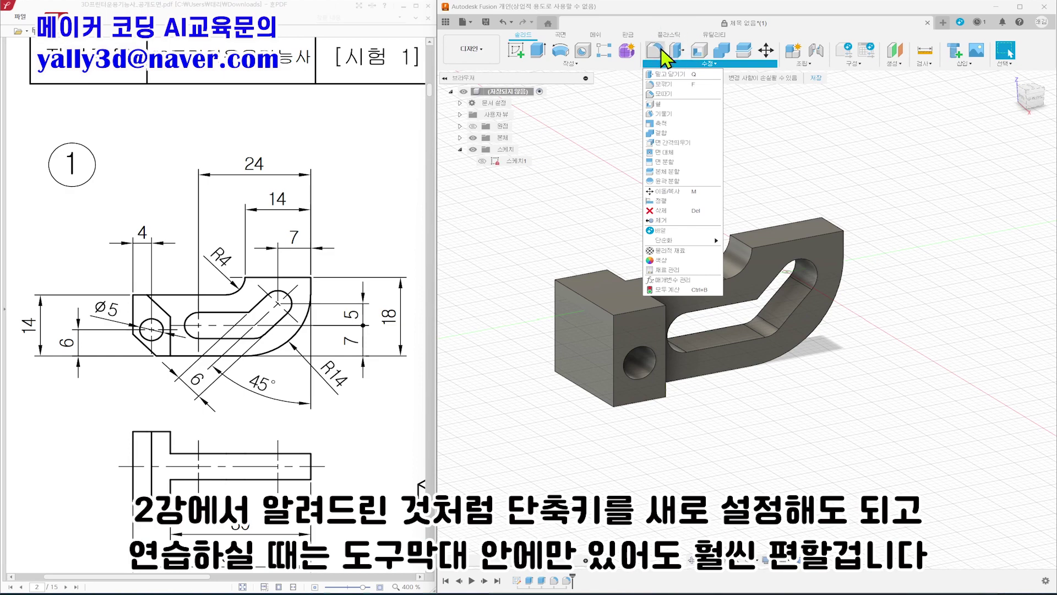
{"action": "left_click", "coordinate": [717, 98]}
{"action": "left_click", "coordinate": [760, 98]}
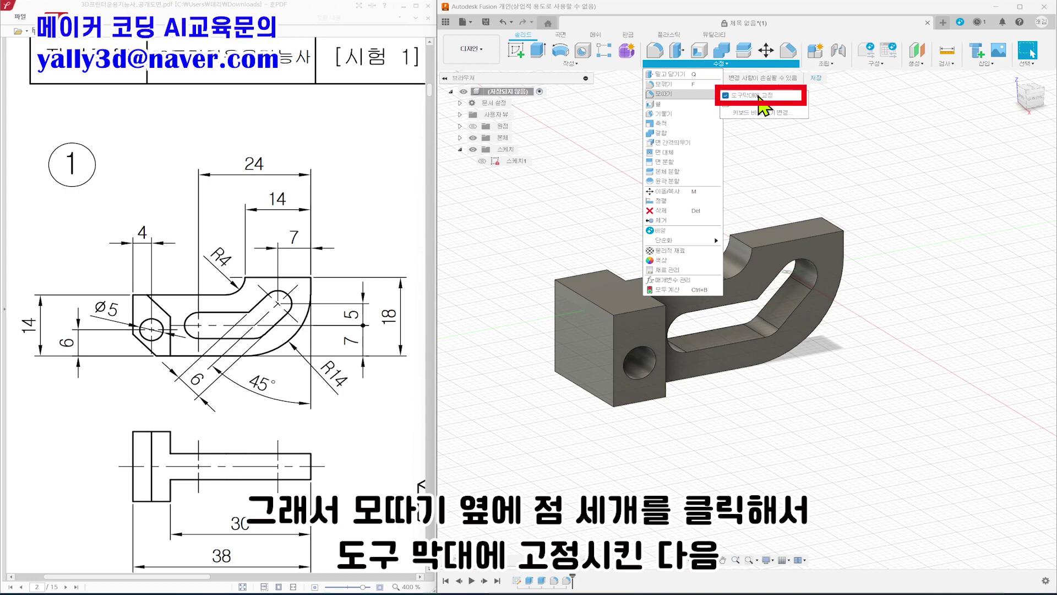
{"action": "left_click", "coordinate": [810, 170]}
{"action": "left_click_drag", "start_coordinate": [774, 61], "coordinate": [669, 59]}
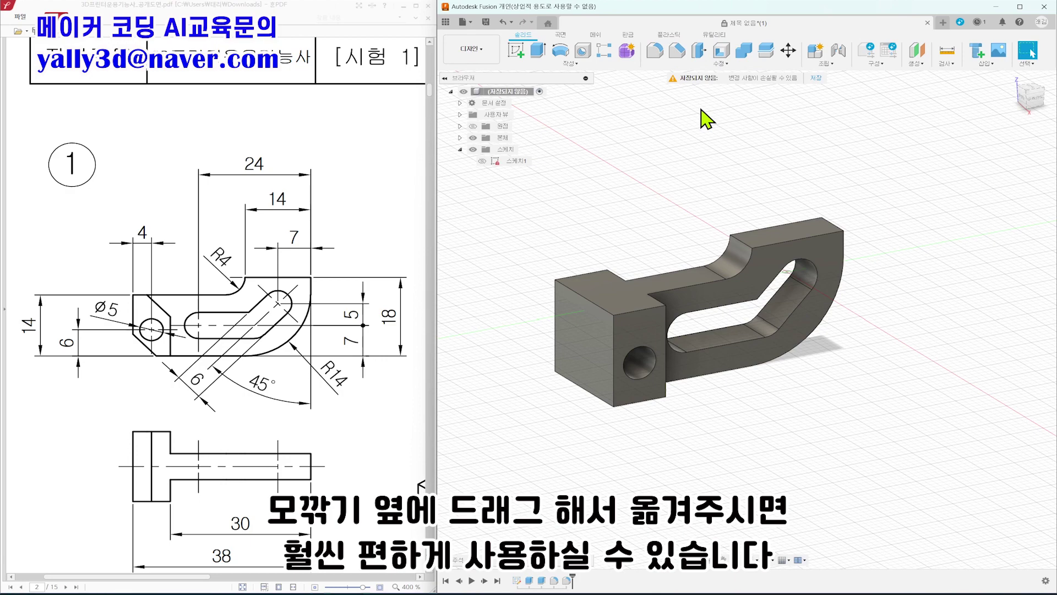
Step: Chamfer the end block's two top edges beside the arm and its outer bottom edge with an equal distance of 5 mm
{"action": "left_click", "coordinate": [679, 53]}
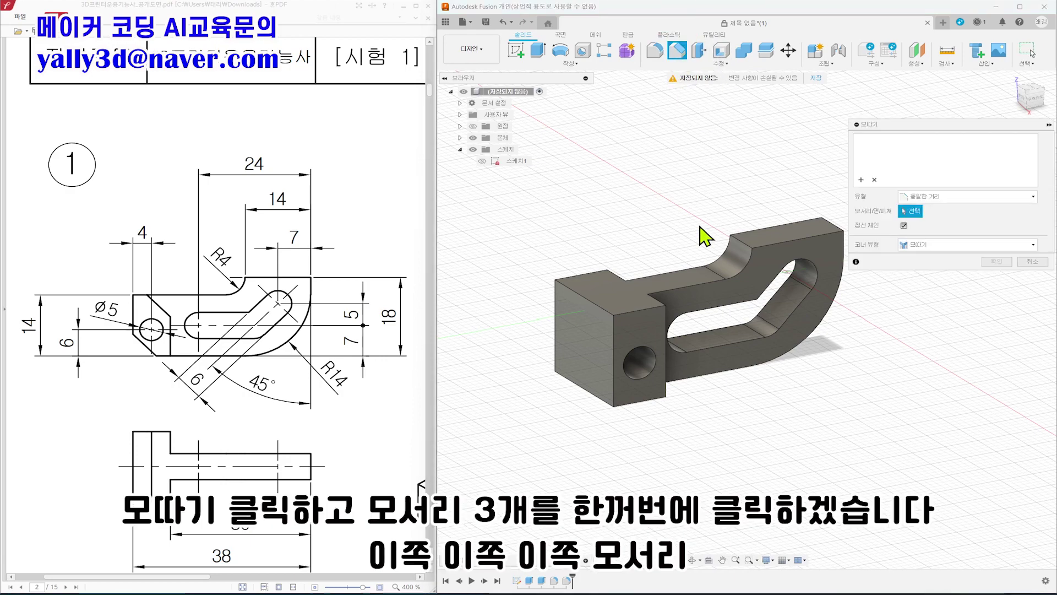
{"action": "middle_click_drag", "start_coordinate": [696, 231], "coordinate": [634, 232], "text": "shift"}
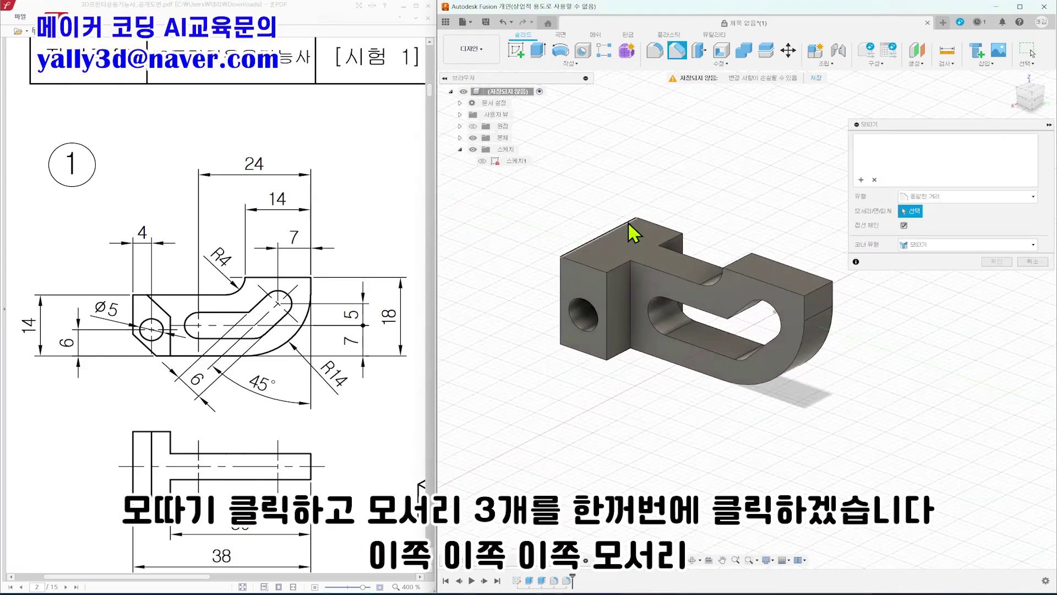
{"action": "left_click", "coordinate": [619, 268]}
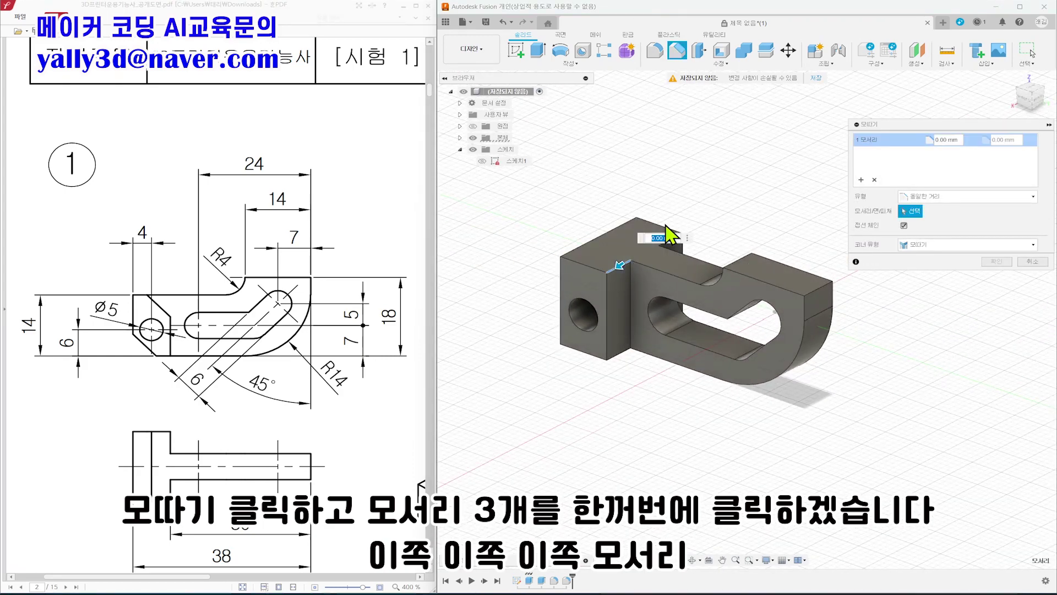
{"action": "middle_click_drag", "start_coordinate": [702, 223], "coordinate": [644, 245]}
{"action": "left_click", "coordinate": [614, 262]}
{"action": "middle_click_drag", "start_coordinate": [600, 373], "coordinate": [592, 357], "text": "shift"}
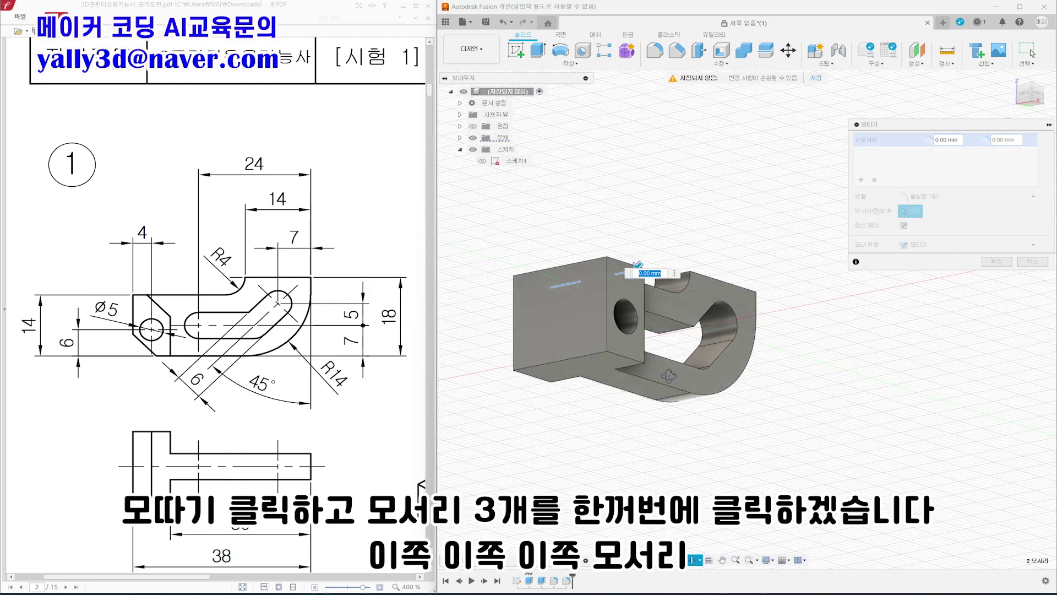
{"action": "left_click", "coordinate": [592, 357]}
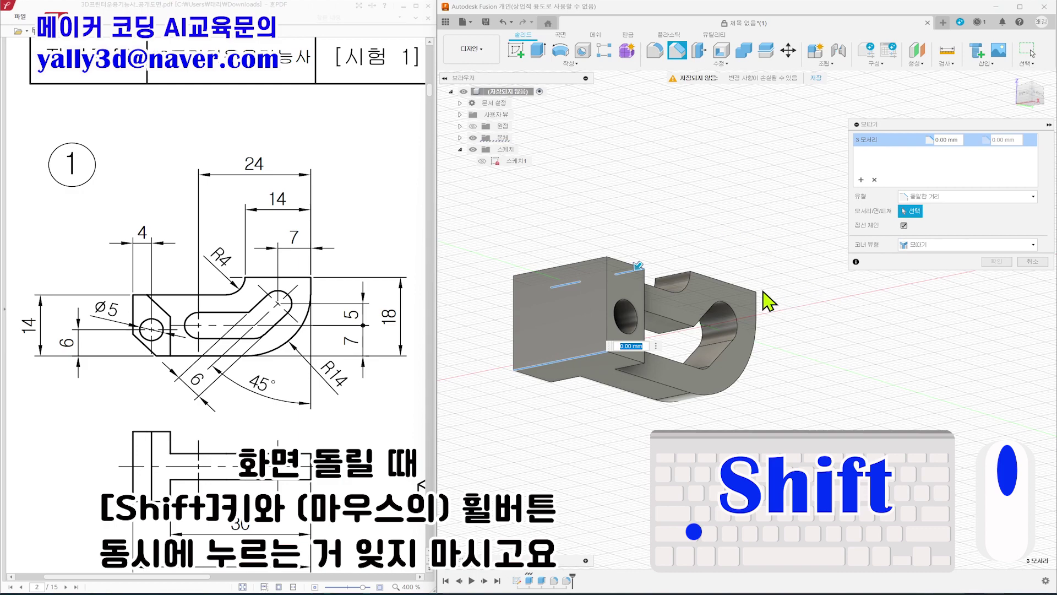
{"action": "type", "text": "5"}
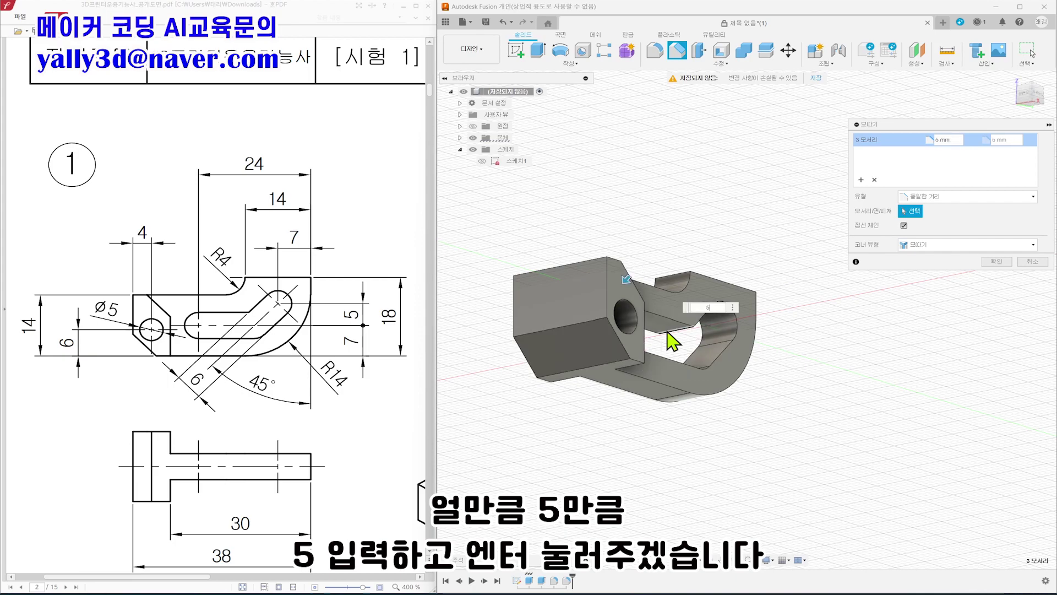
{"action": "key", "text": "Return"}
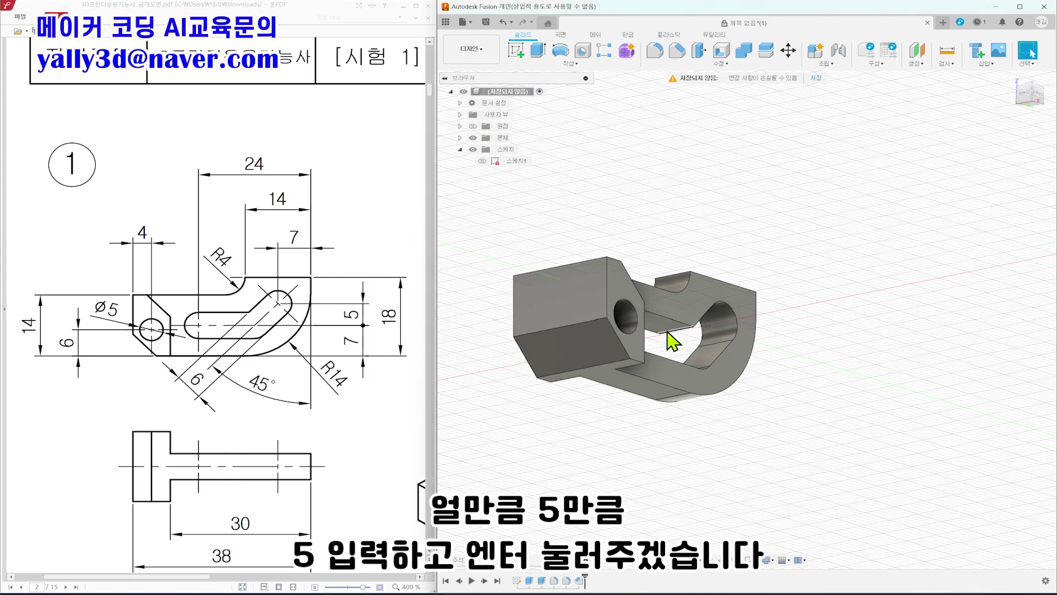
Step: Start a new sketch on the flat outer end face of the block
{"action": "middle_click_drag", "start_coordinate": [826, 366], "coordinate": [789, 400], "text": "shift"}
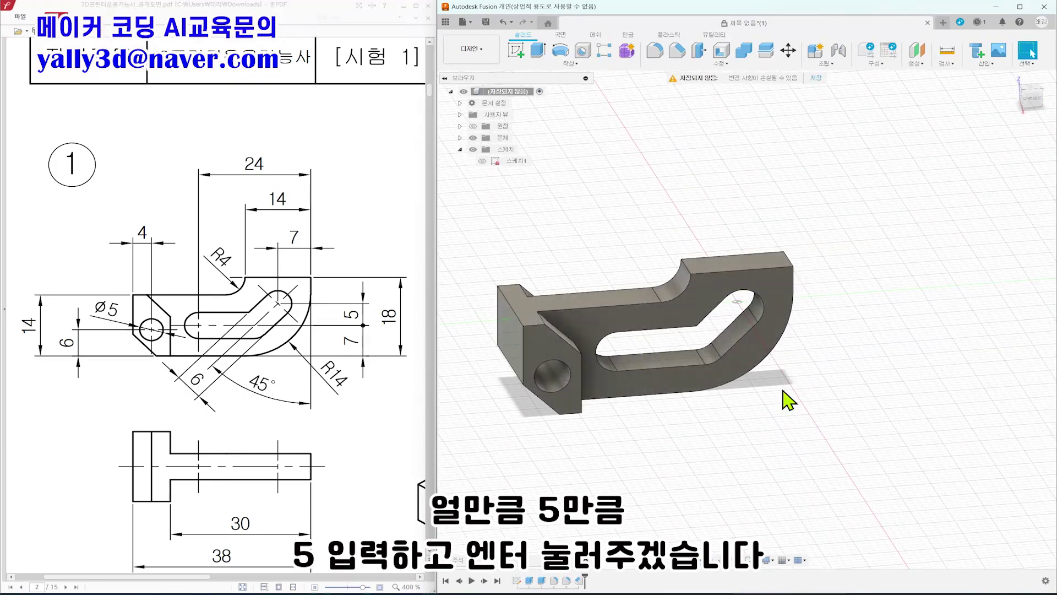
{"action": "left_click_drag", "start_coordinate": [366, 389], "coordinate": [181, 302]}
{"action": "middle_click_drag", "start_coordinate": [681, 465], "coordinate": [661, 432], "text": "shift"}
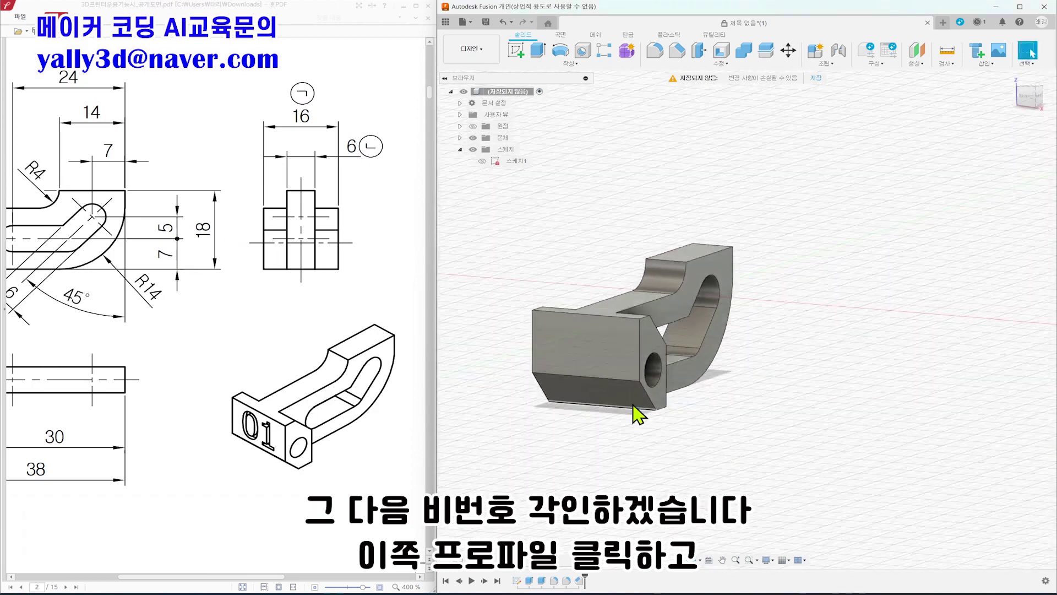
{"action": "left_click", "coordinate": [599, 355]}
{"action": "left_click", "coordinate": [517, 50]}
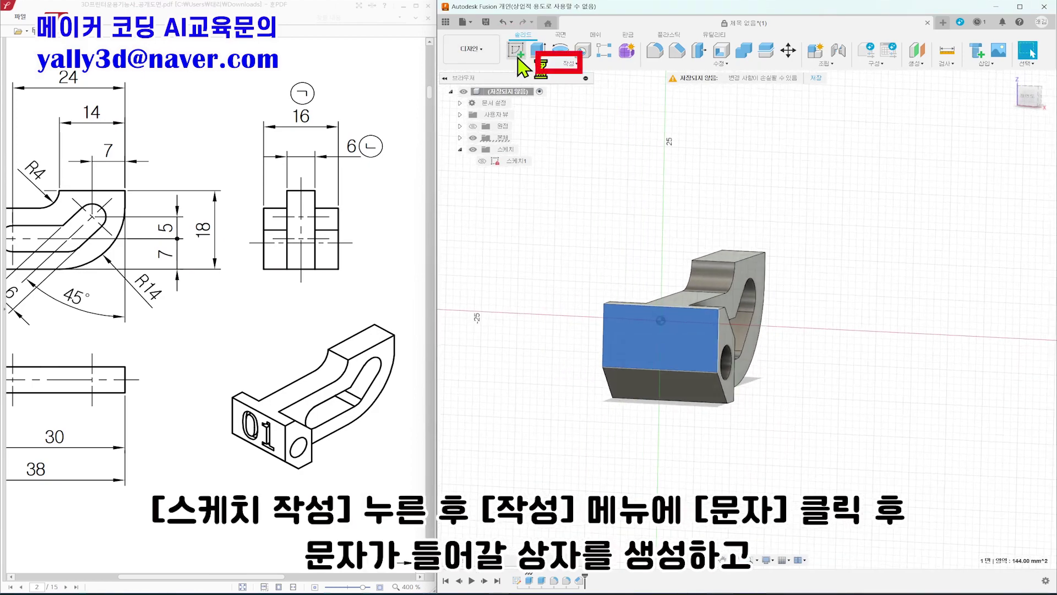
Step: Create a text box spanning the block's flat end face and enter 02 as its text
{"action": "left_click", "coordinate": [561, 64]}
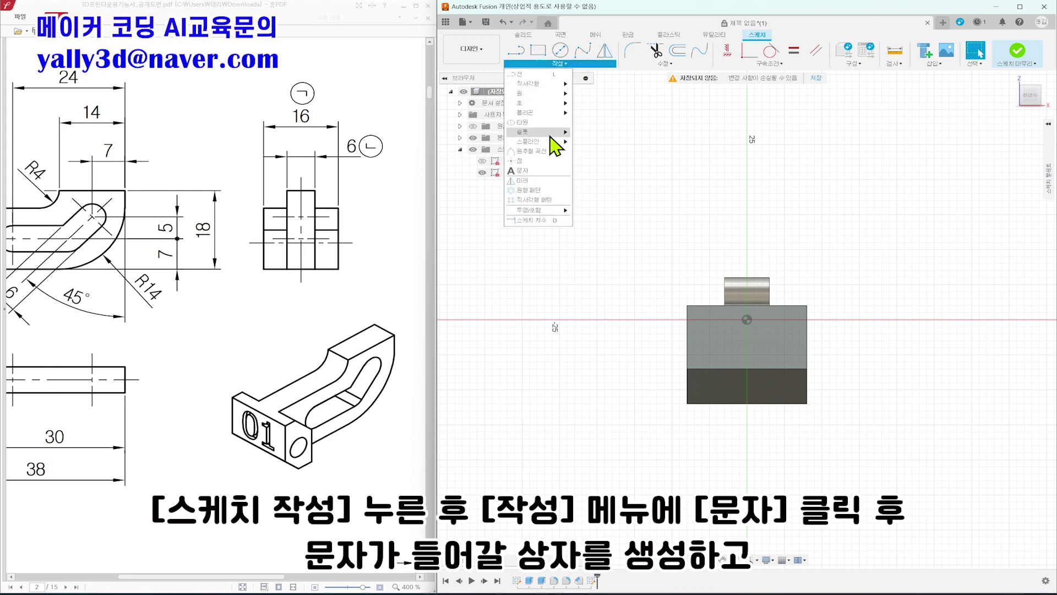
{"action": "left_click", "coordinate": [540, 175]}
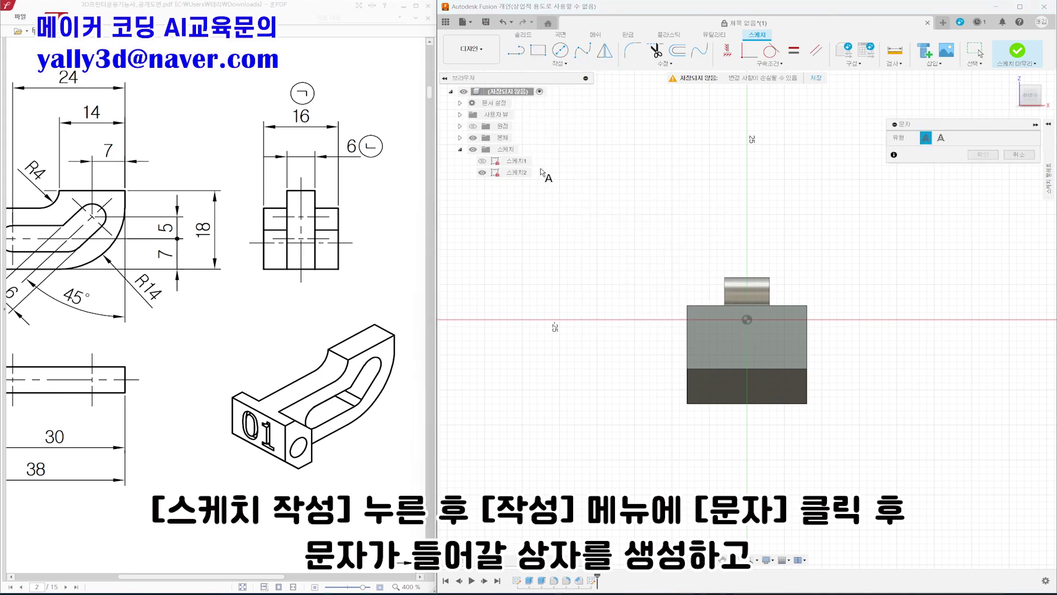
{"action": "left_click", "coordinate": [695, 313]}
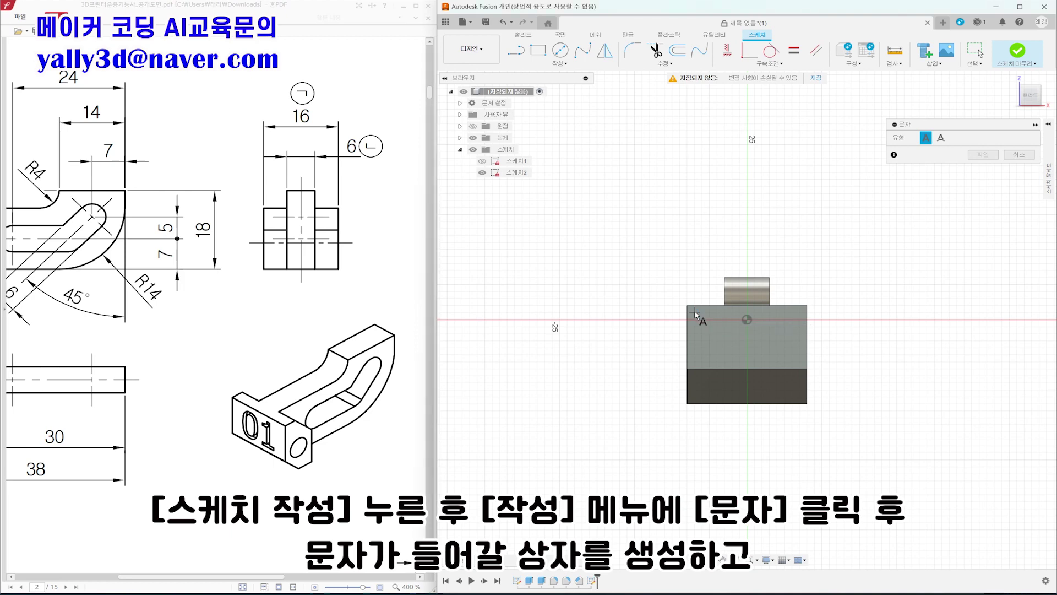
{"action": "left_click", "coordinate": [799, 362]}
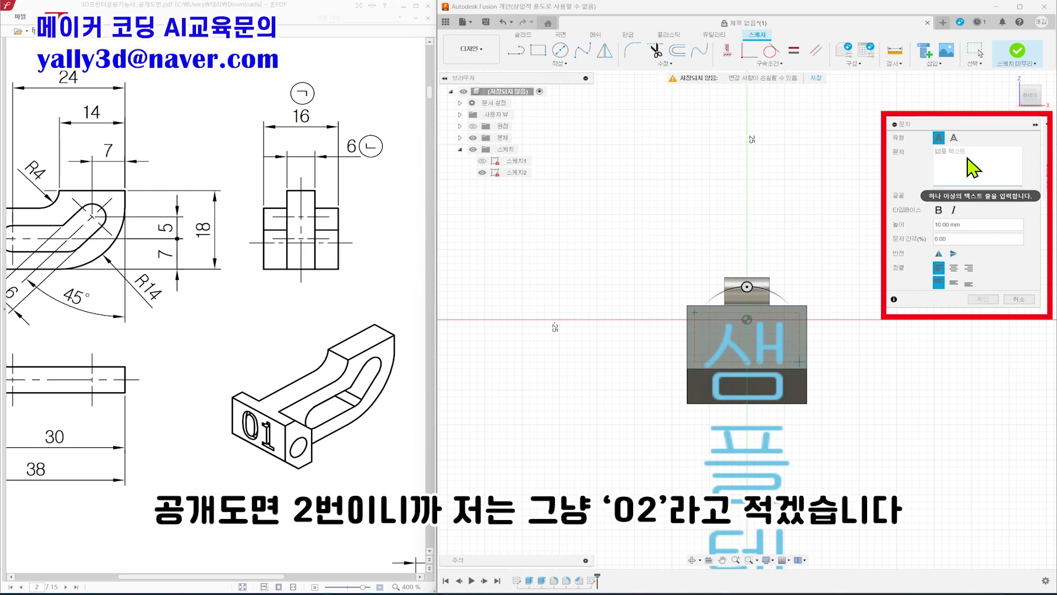
{"action": "type", "text": "02"}
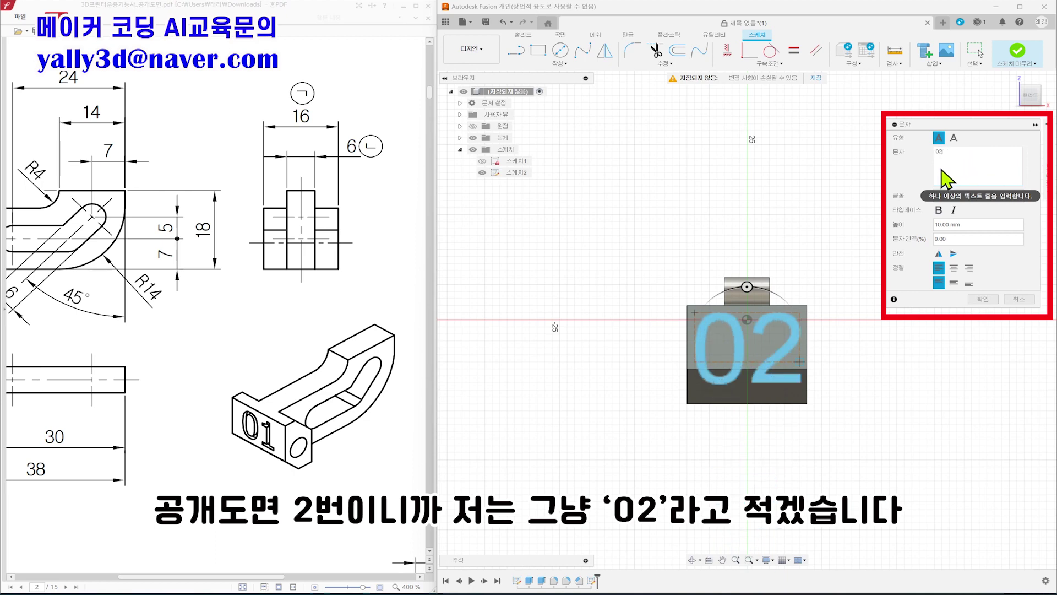
Step: Set the text height to 7 mm and centre the text horizontally and vertically in its box
{"action": "double_click", "coordinate": [941, 225]}
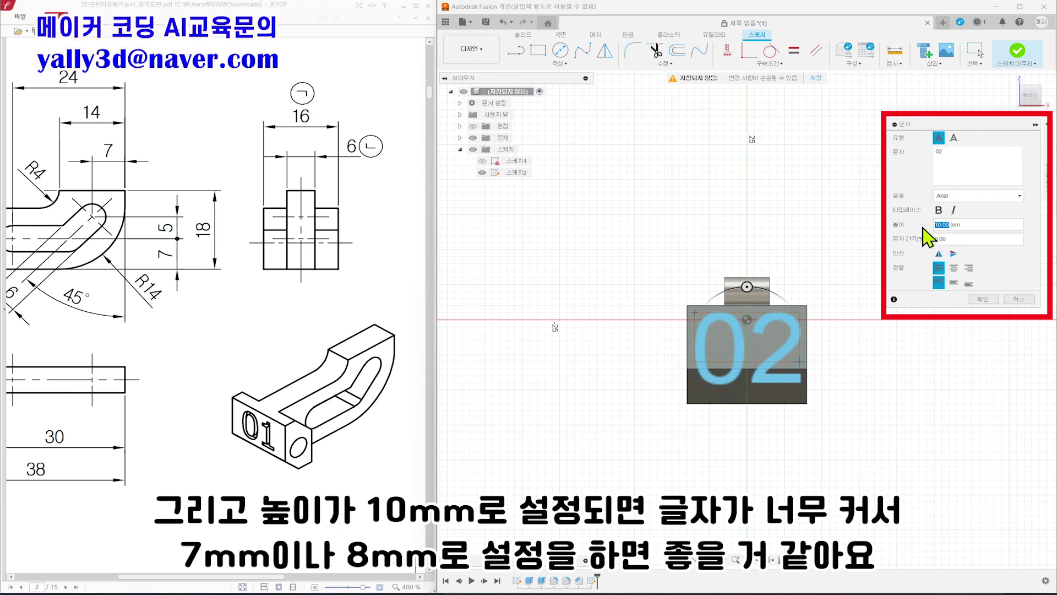
{"action": "type", "text": "7"}
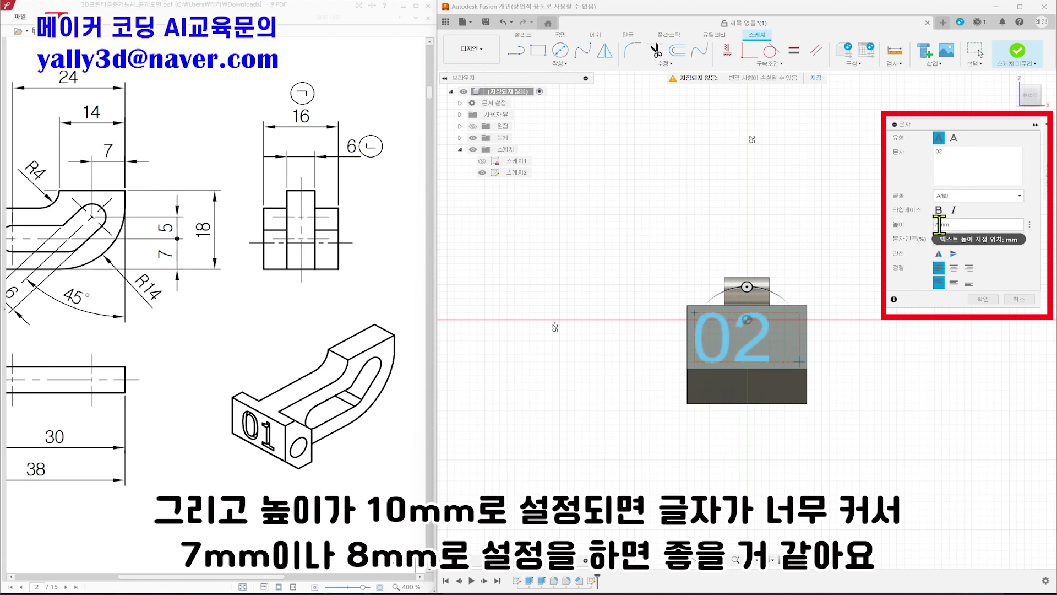
{"action": "key", "text": "BackSpace"}
{"action": "type", "text": "8"}
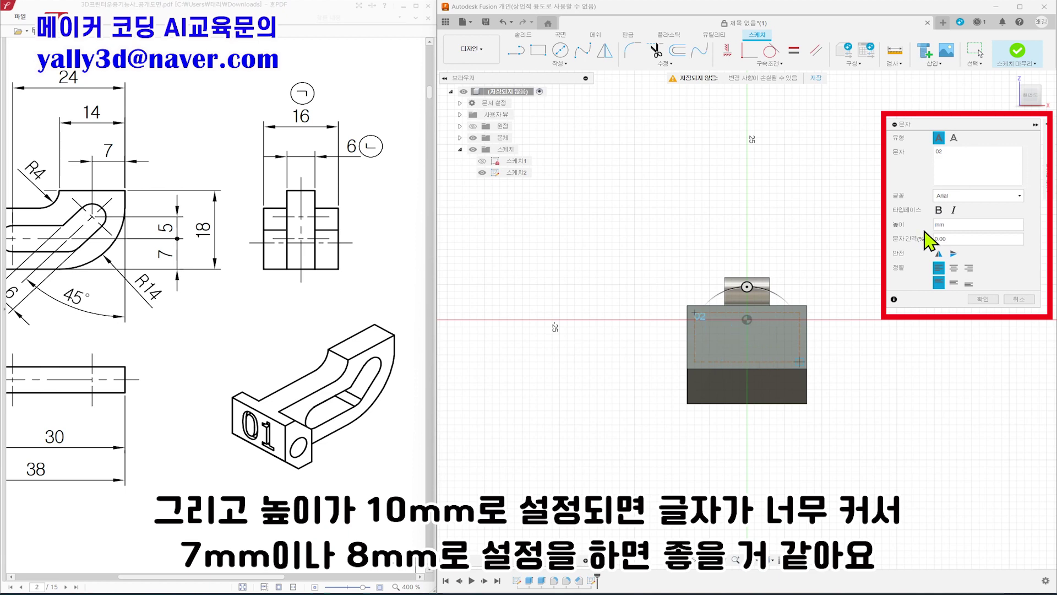
{"action": "left_click", "coordinate": [954, 268]}
{"action": "left_click", "coordinate": [955, 283]}
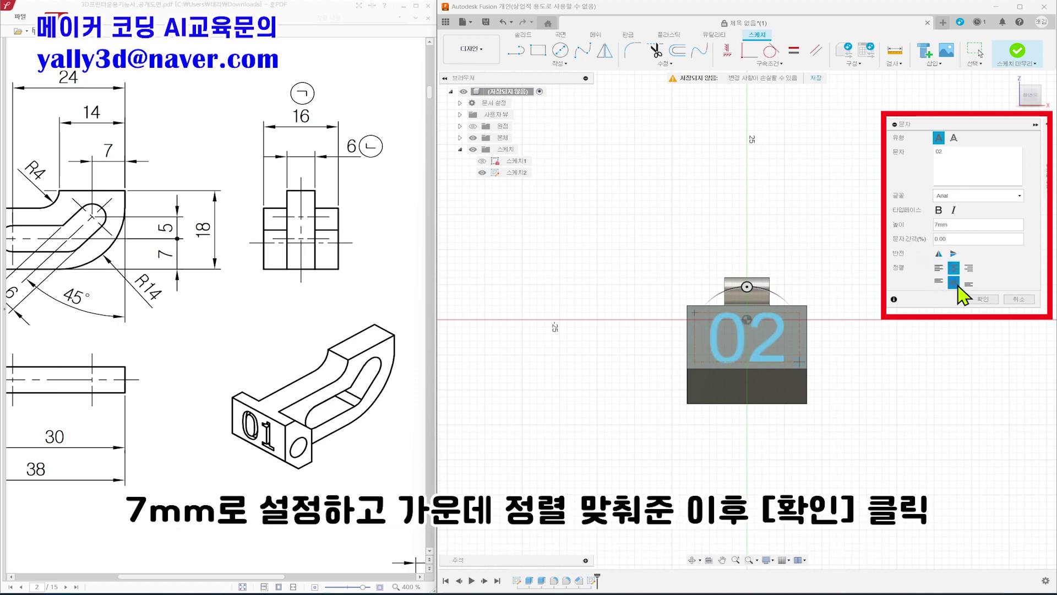
{"action": "left_click", "coordinate": [982, 299]}
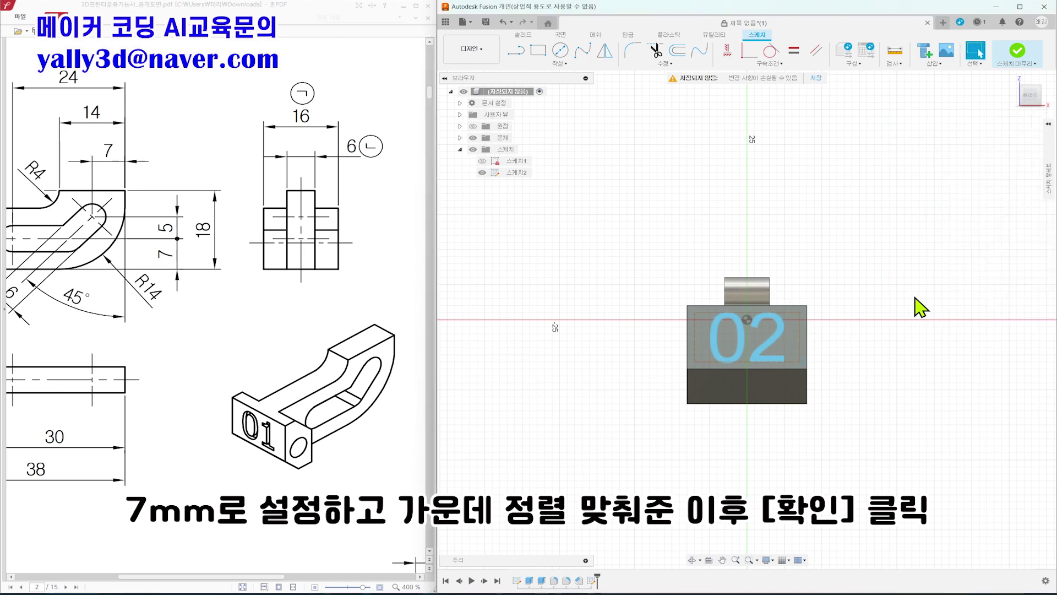
Step: Extrude the 02 text by -1 mm to engrave it into the end face
{"action": "left_click", "coordinate": [783, 336]}
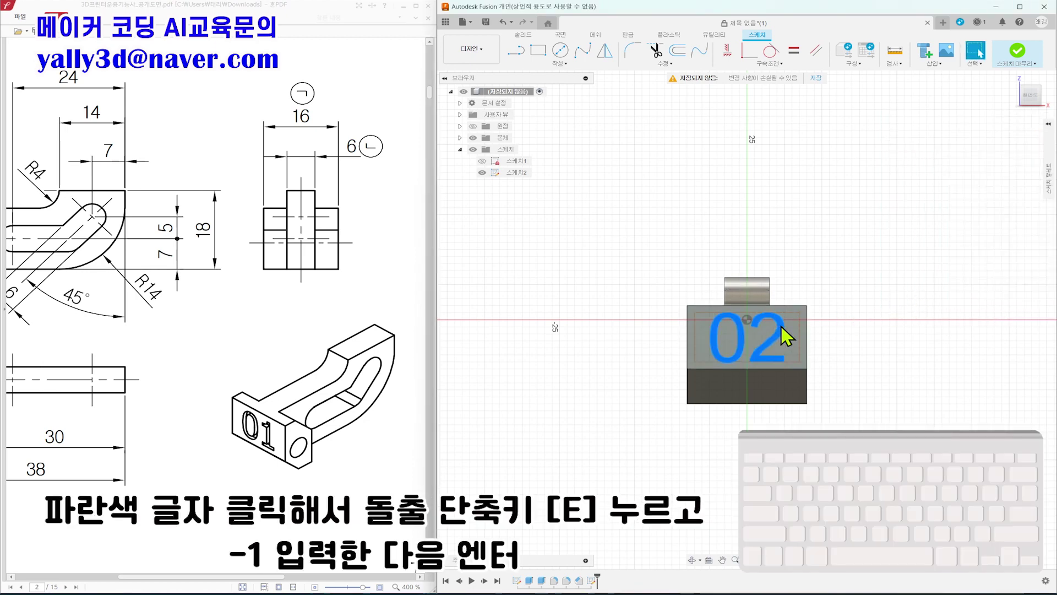
{"action": "left_click", "coordinate": [783, 335]}
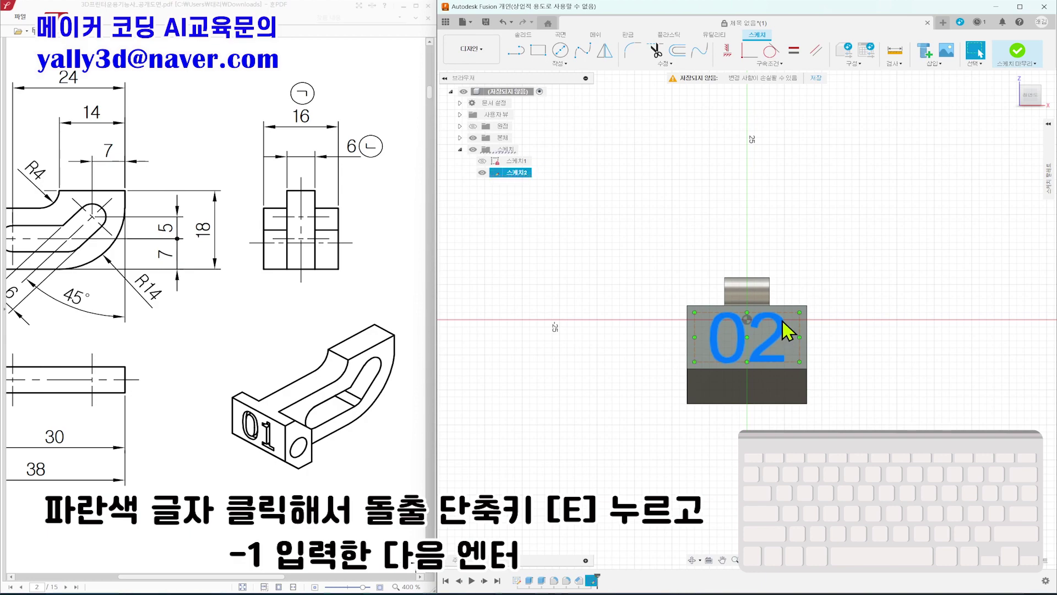
{"action": "key", "text": "e"}
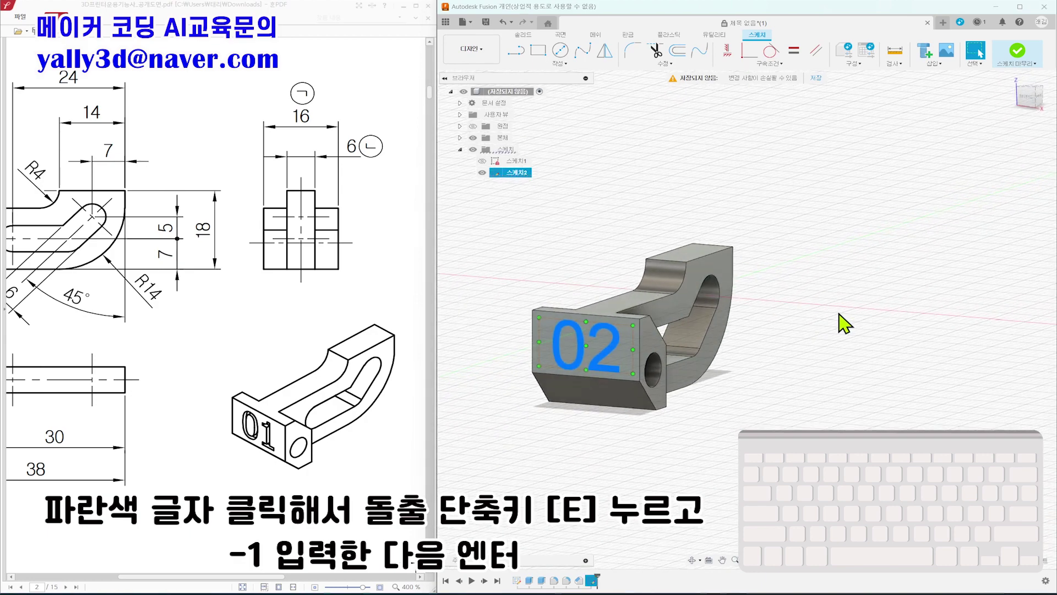
{"action": "type", "text": "-1"}
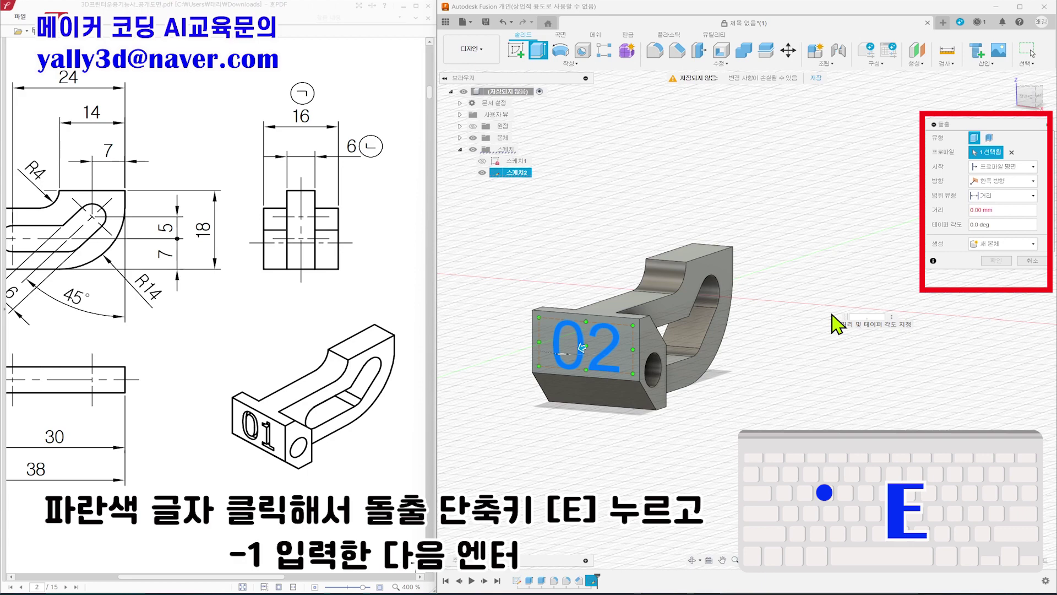
{"action": "key", "text": "Return"}
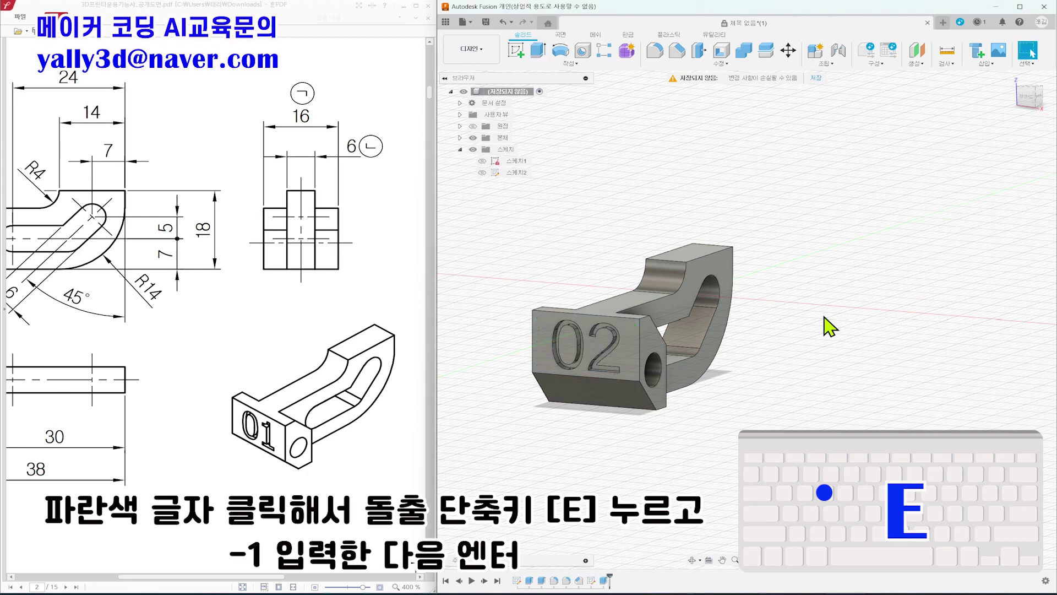
Step: Hide the part 1 body and start a new sketch on the YZ plane for part 2
{"action": "middle_click_drag", "start_coordinate": [830, 328], "coordinate": [877, 317]}
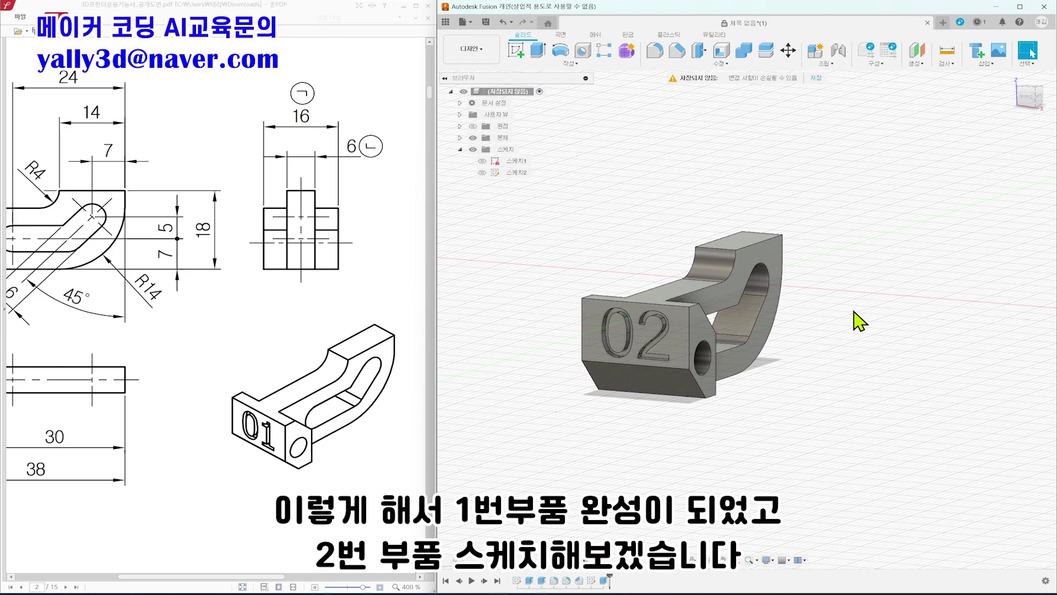
{"action": "middle_click_drag", "start_coordinate": [852, 333], "coordinate": [824, 337], "text": "shift"}
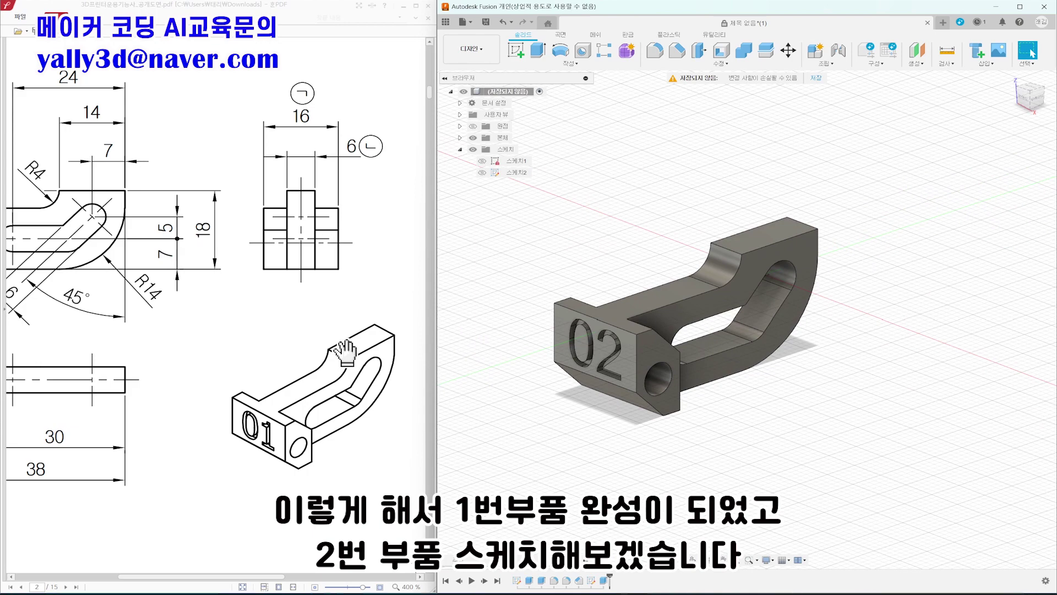
{"action": "scroll", "coordinate": [337, 336], "scroll_direction": "down", "scroll_amount": 5}
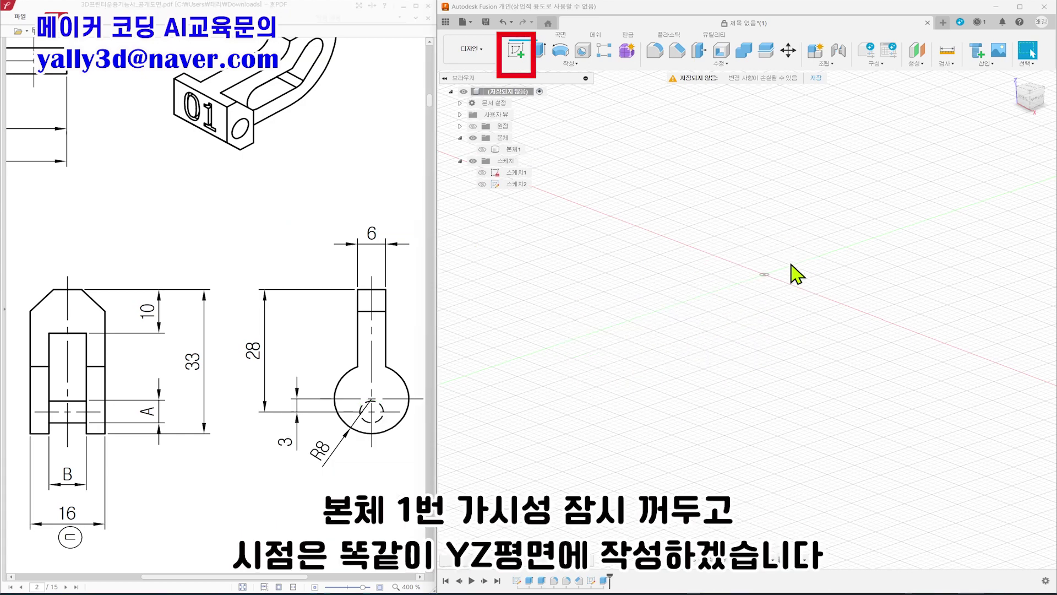
{"action": "left_click", "coordinate": [516, 51]}
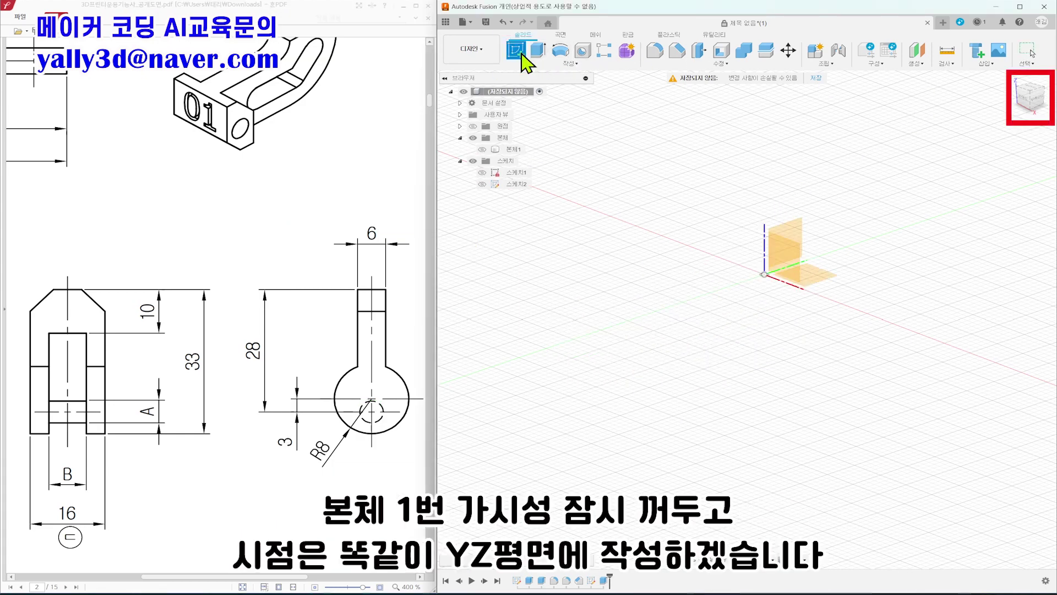
{"action": "left_click", "coordinate": [1038, 102]}
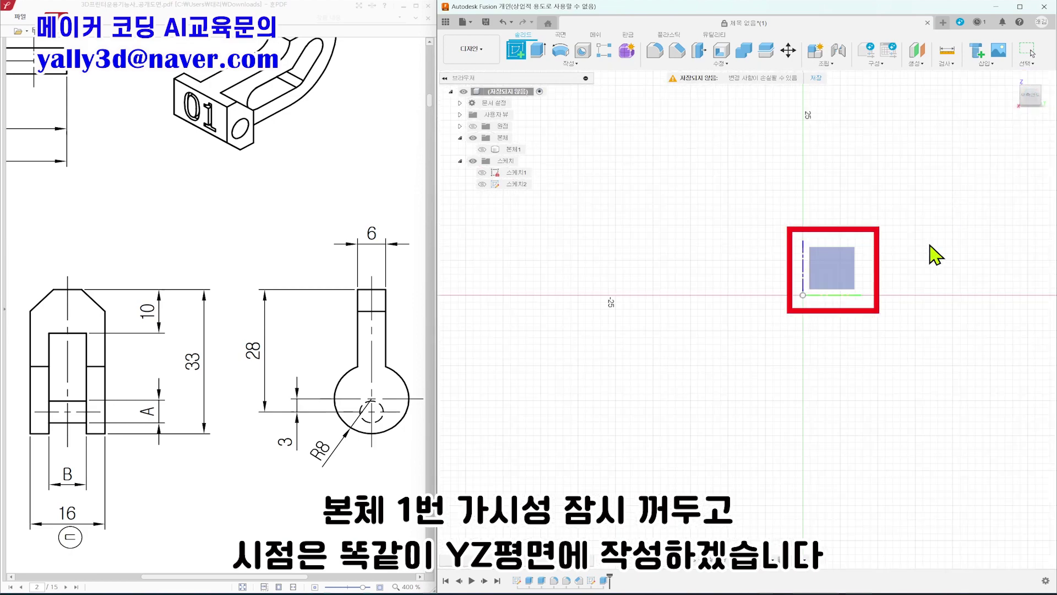
{"action": "left_click", "coordinate": [850, 283]}
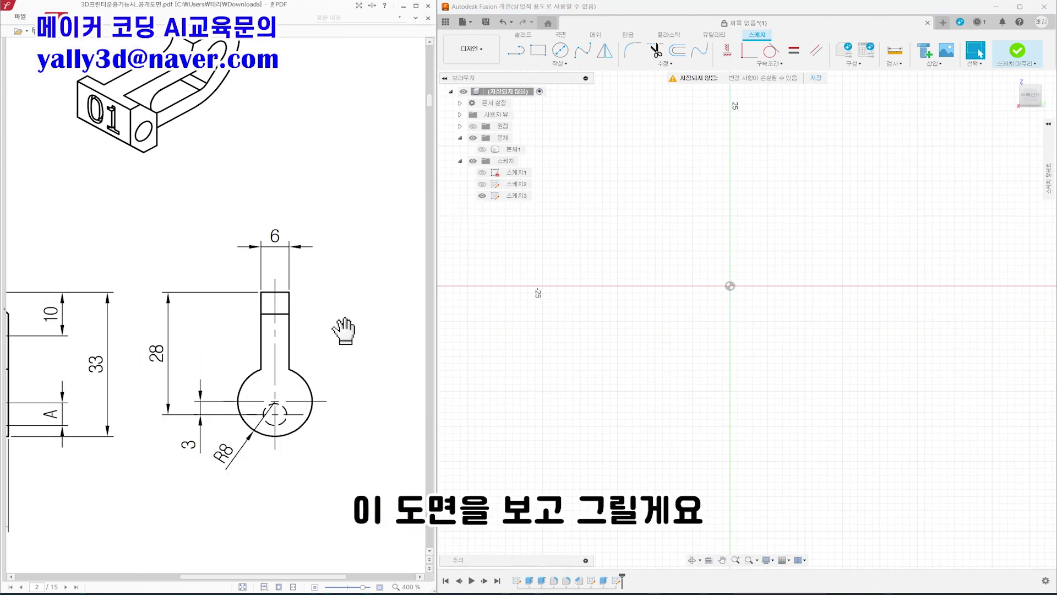
Step: Check dimension A in the drawing against part 1's hole and sketch a 6 mm diameter circle centred on the origin
{"action": "scroll", "coordinate": [344, 333], "scroll_direction": "up", "scroll_amount": 1, "text": "ctrl"}
{"action": "left_click_drag", "start_coordinate": [344, 333], "coordinate": [351, 290]}
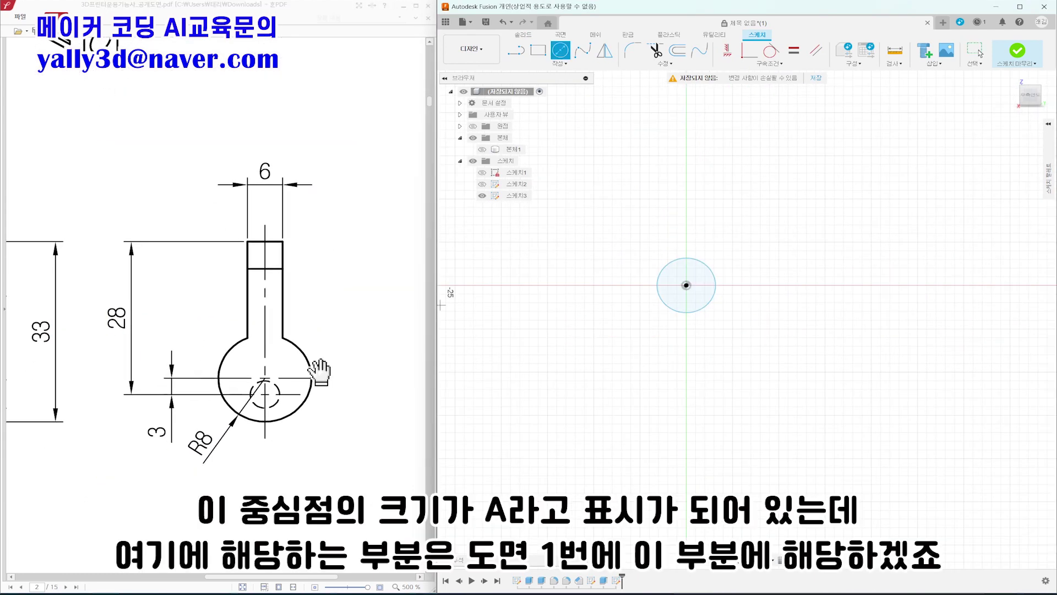
{"action": "left_click_drag", "start_coordinate": [165, 390], "coordinate": [387, 363]}
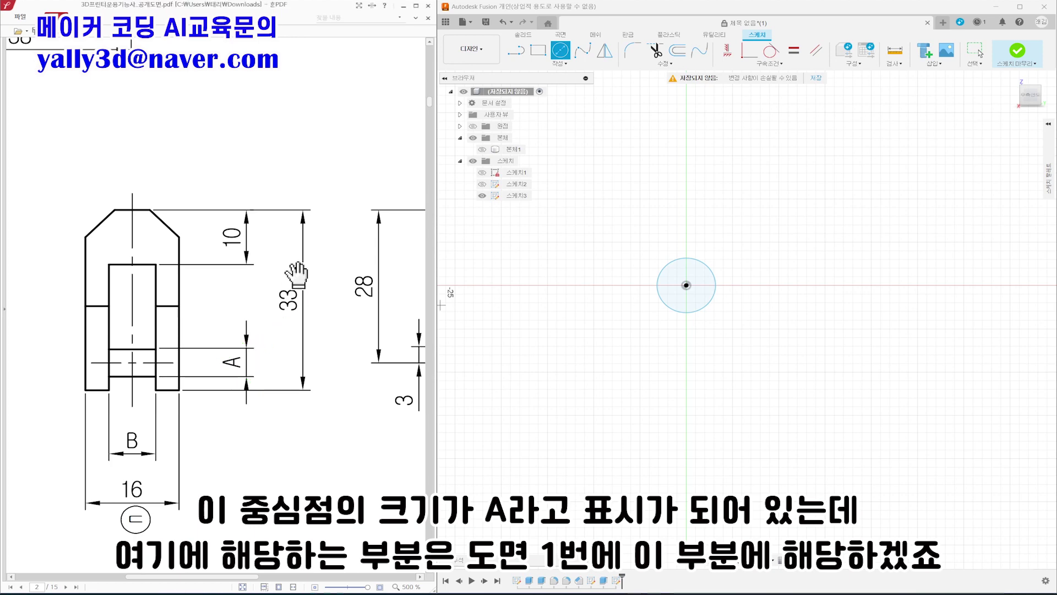
{"action": "scroll", "coordinate": [284, 231], "scroll_direction": "down", "scroll_amount": 2, "text": "ctrl"}
{"action": "scroll", "coordinate": [267, 286], "scroll_direction": "up", "scroll_amount": 2}
{"action": "scroll", "coordinate": [273, 293], "scroll_direction": "up", "scroll_amount": 1}
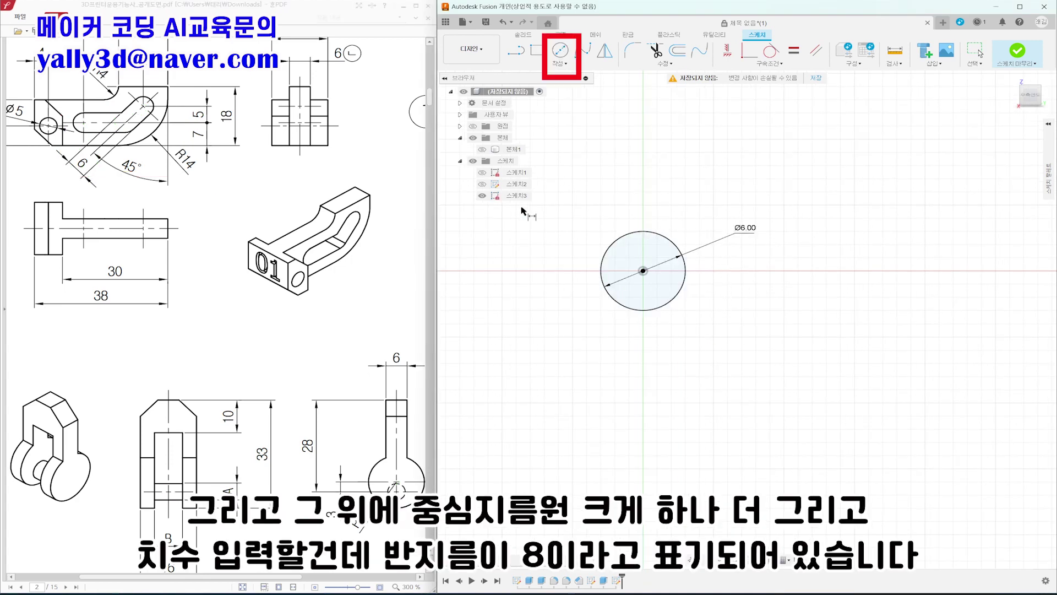
Step: Sketch a larger circle centred just above the origin and dimension its diameter to 16 mm, matching R8 in the drawing
{"action": "left_click", "coordinate": [560, 50]}
{"action": "left_click", "coordinate": [642, 224]}
{"action": "left_click", "coordinate": [568, 159]}
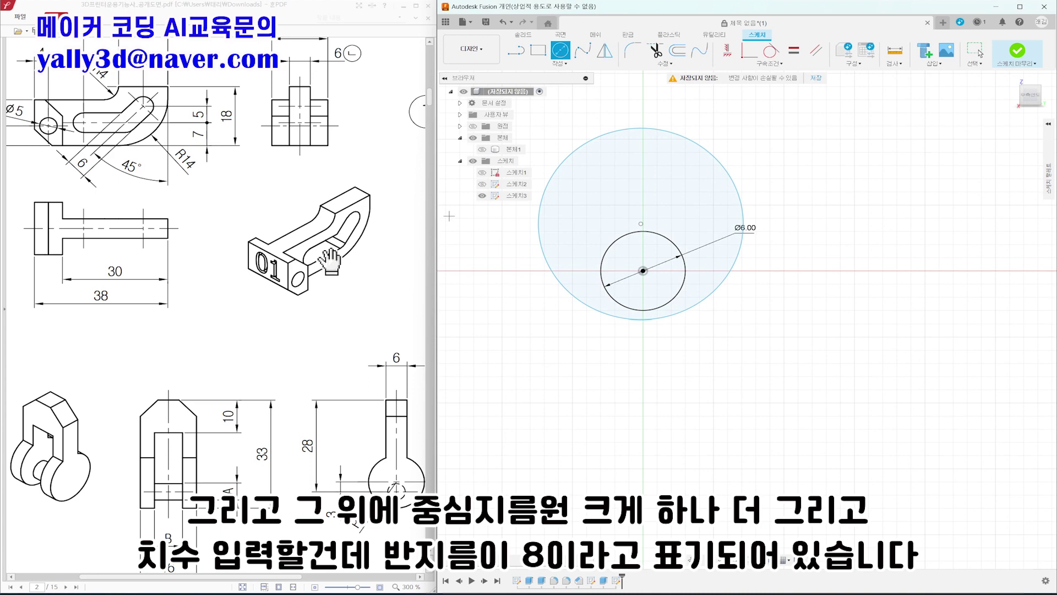
{"action": "left_click_drag", "start_coordinate": [347, 419], "coordinate": [243, 344]}
{"action": "scroll", "coordinate": [342, 370], "scroll_direction": "up", "scroll_amount": 3, "text": "ctrl"}
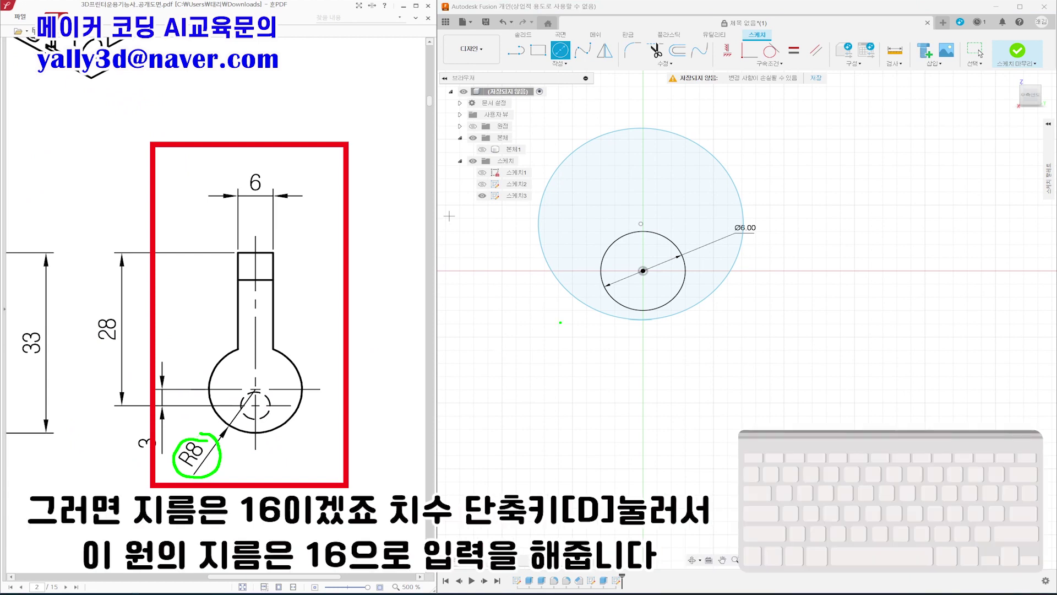
{"action": "key", "text": "Escape"}
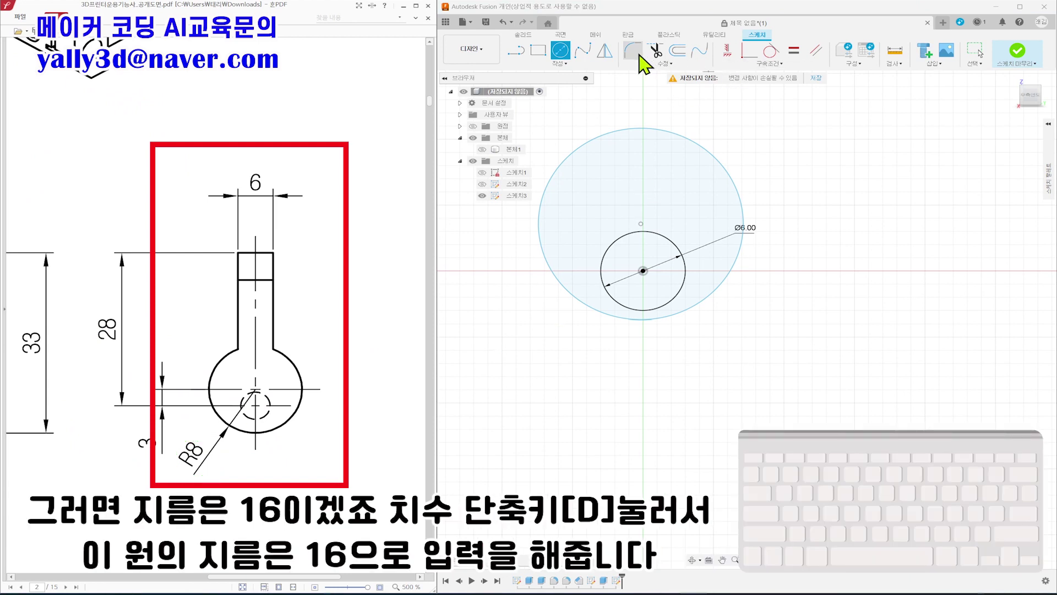
{"action": "key", "text": "d"}
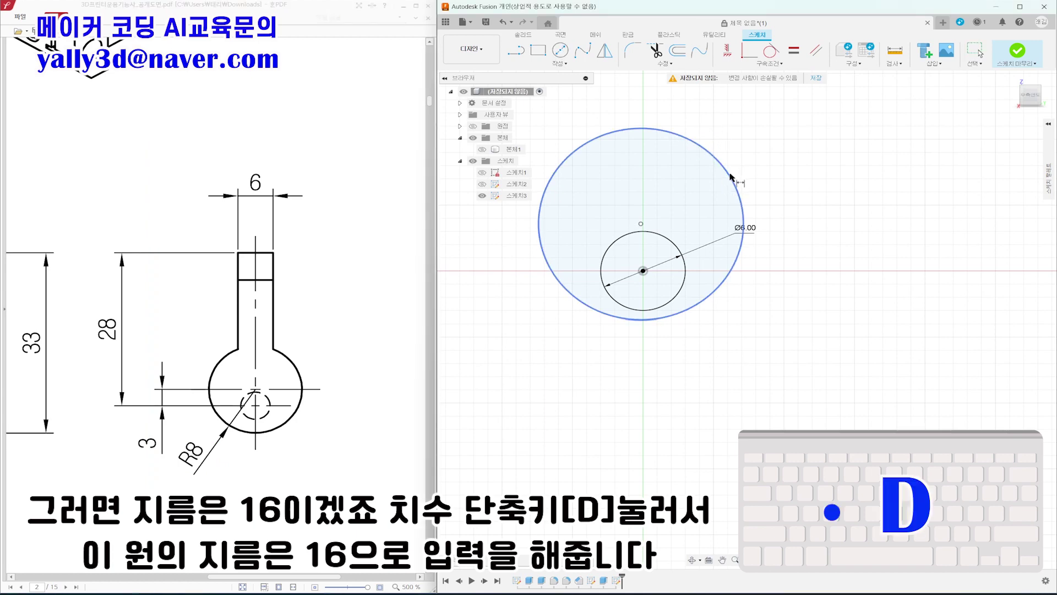
{"action": "left_click", "coordinate": [729, 177]}
{"action": "left_click", "coordinate": [788, 189]}
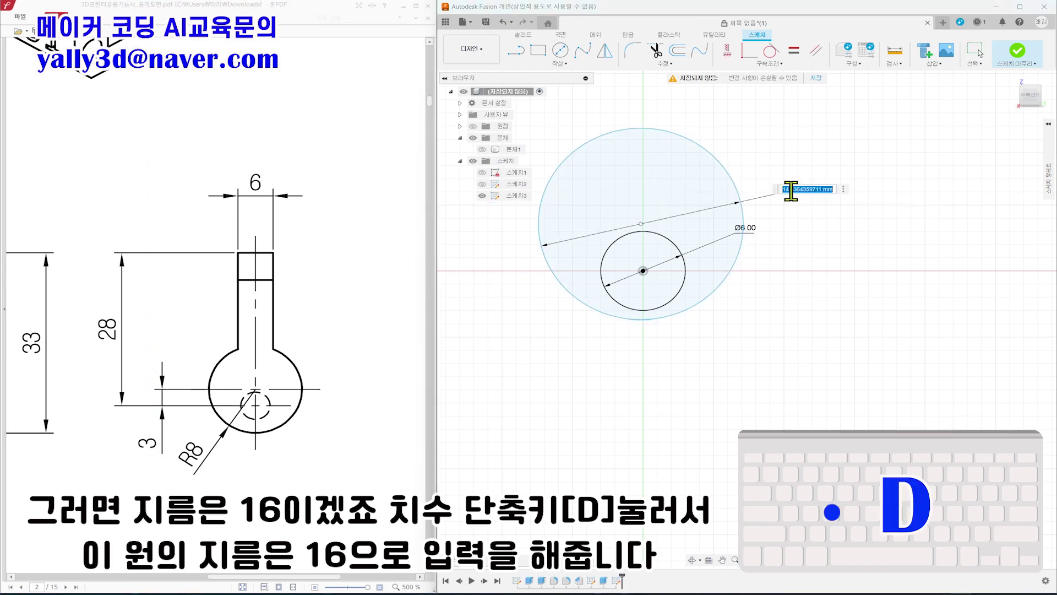
{"action": "type", "text": "16"}
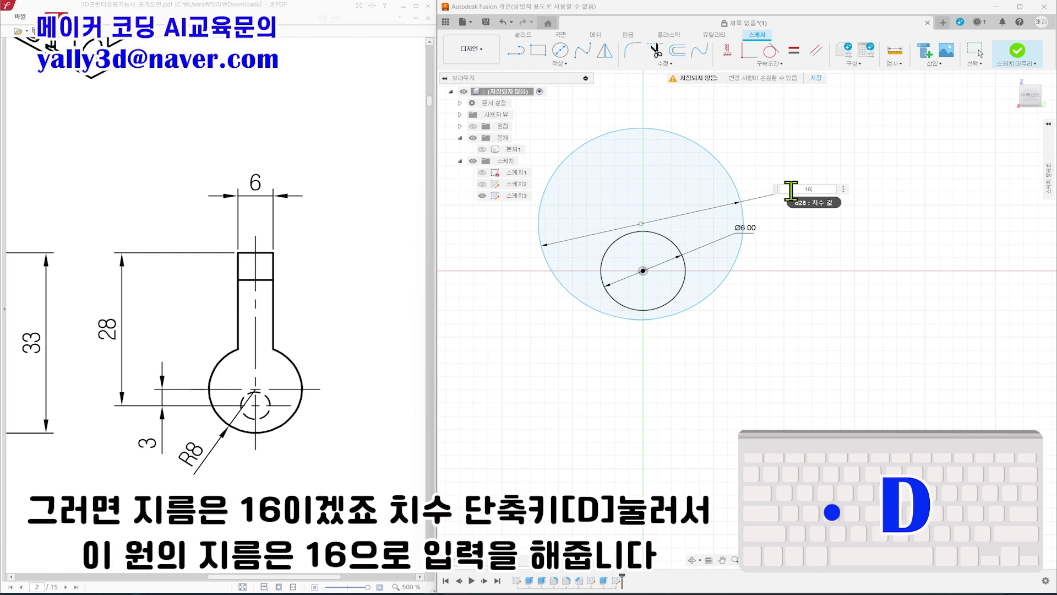
{"action": "key", "text": "Return"}
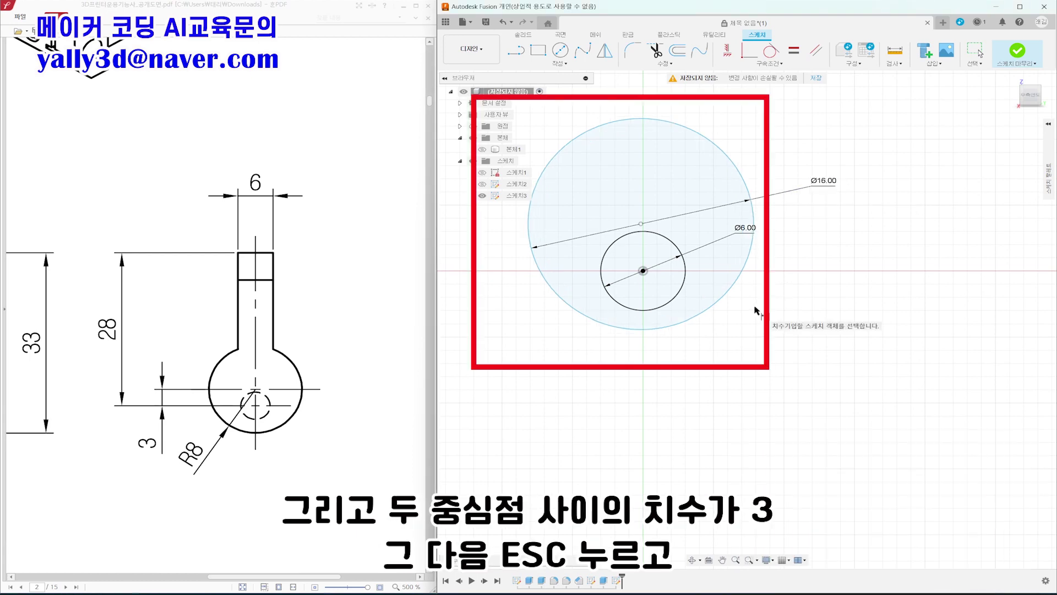
Step: Dimension the vertical distance between the two circle centres to 3 mm
{"action": "left_click", "coordinate": [643, 271]}
{"action": "left_click", "coordinate": [641, 224]}
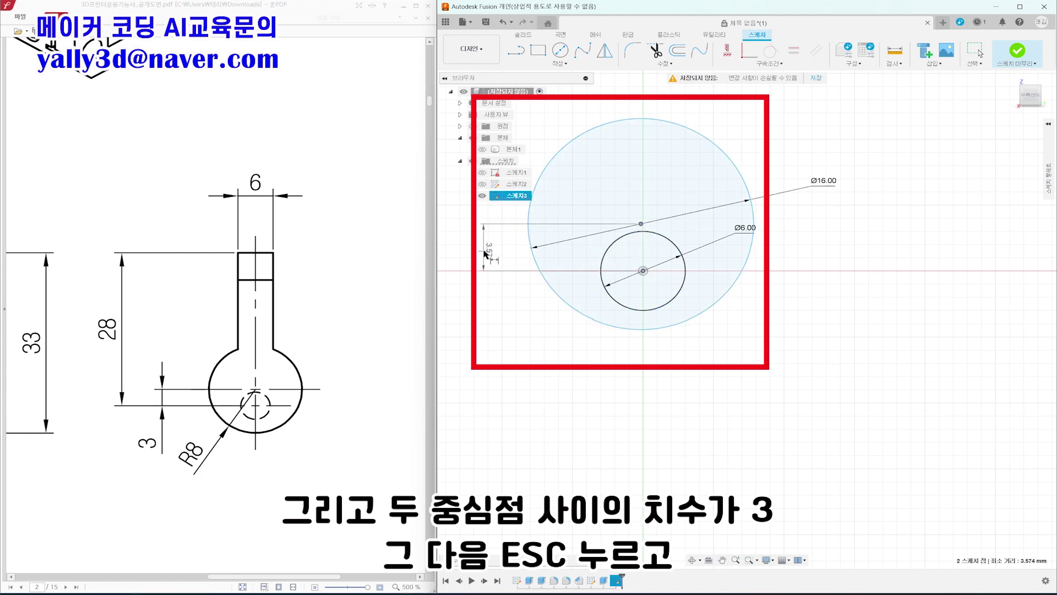
{"action": "left_click", "coordinate": [485, 252]}
{"action": "type", "text": "3"}
{"action": "key", "text": "Return"}
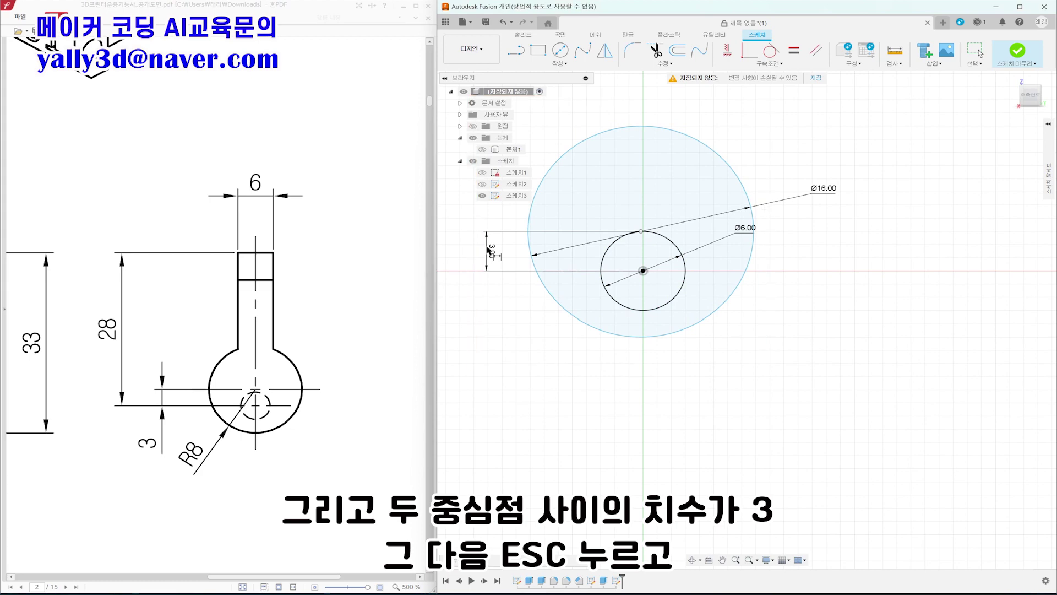
{"action": "key", "text": "Escape"}
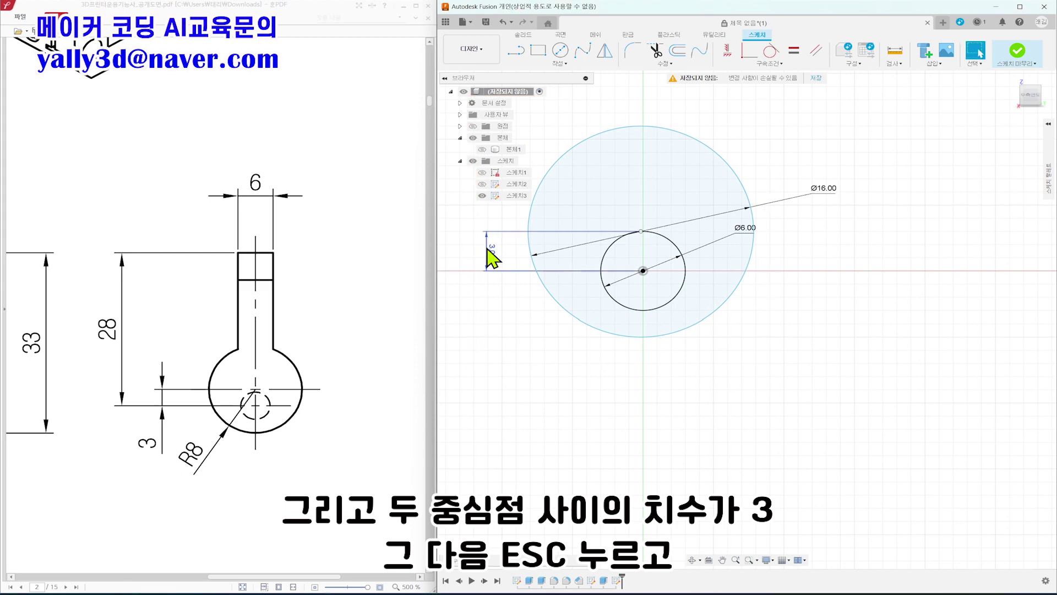
Step: Apply a horizontal/vertical constraint that aligns the 16 mm circle's centre vertically with the sketch origin
{"action": "left_click", "coordinate": [693, 189]}
{"action": "left_click_drag", "start_coordinate": [692, 187], "coordinate": [736, 203]}
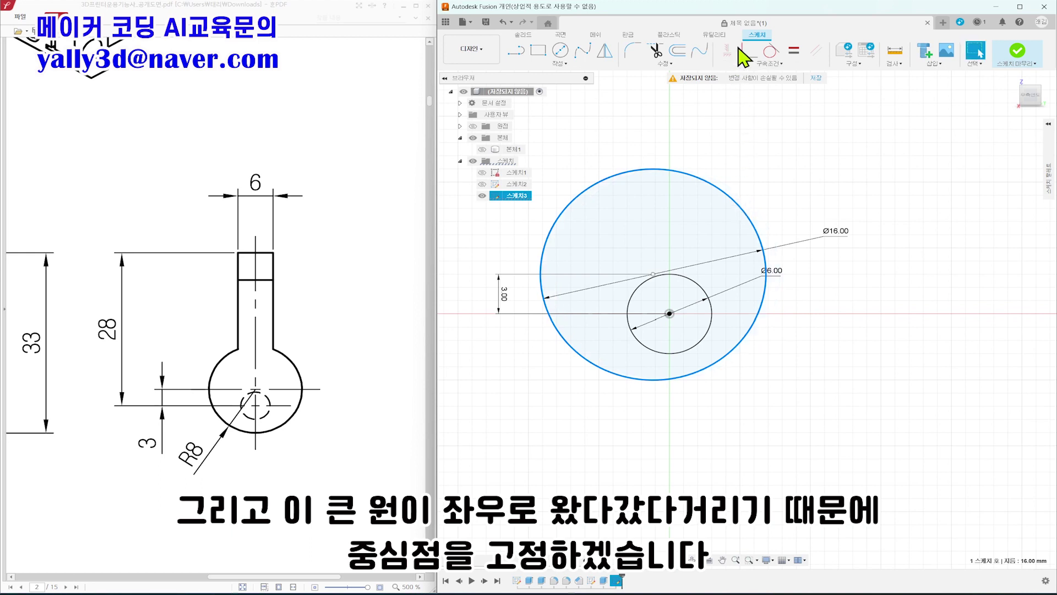
{"action": "left_click", "coordinate": [745, 167]}
{"action": "left_click", "coordinate": [727, 53]}
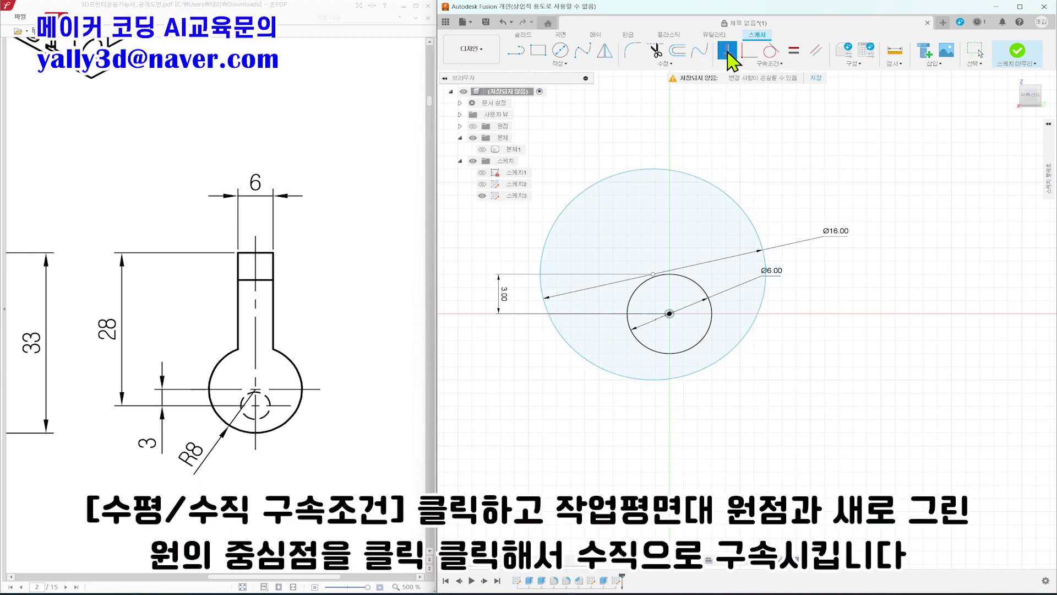
{"action": "left_click", "coordinate": [670, 313]}
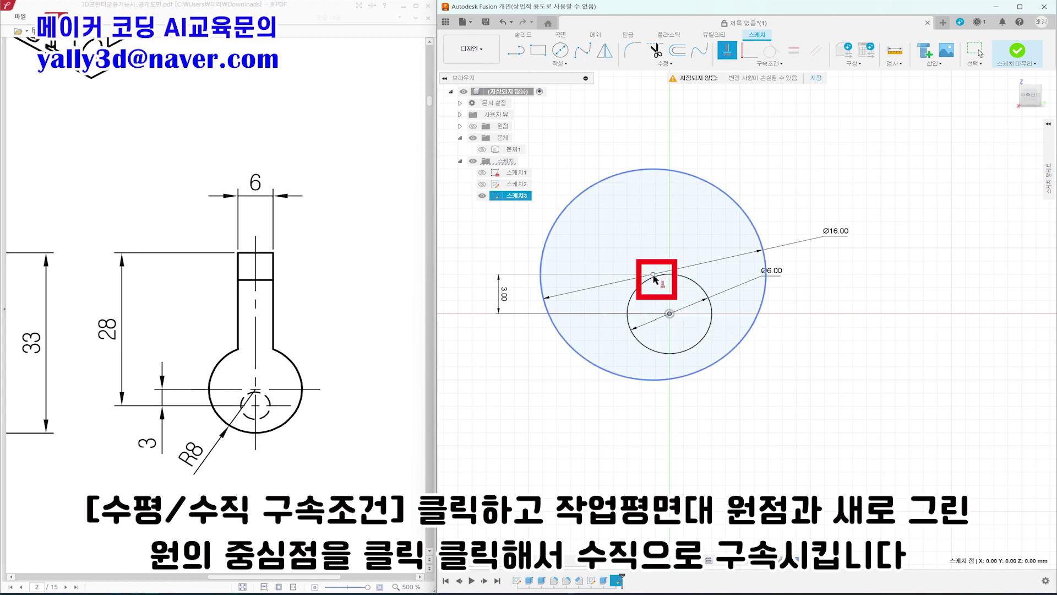
{"action": "left_click", "coordinate": [654, 275]}
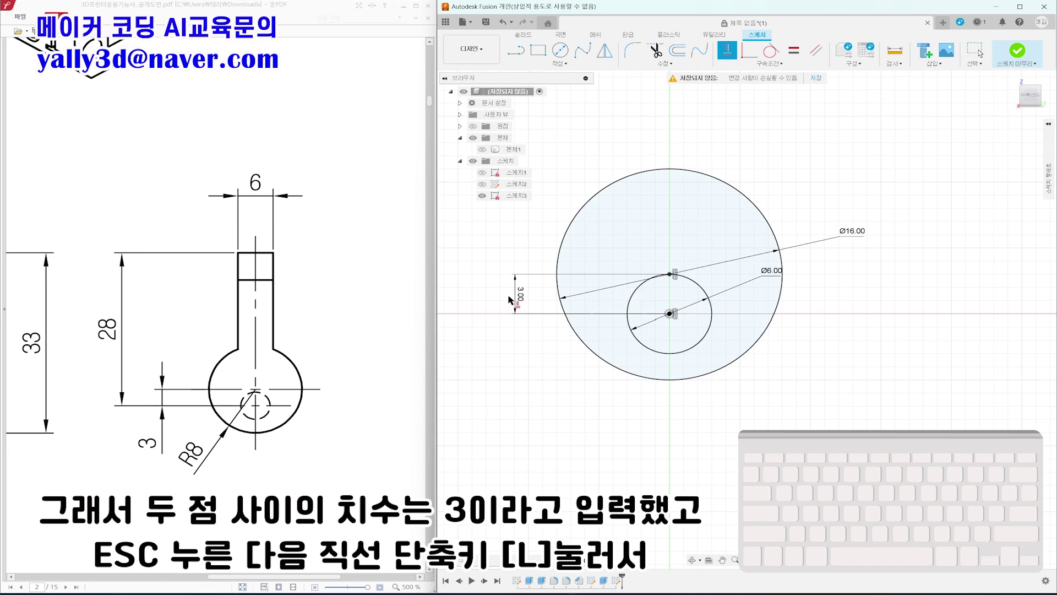
{"action": "key", "text": "Escape"}
Step: Draw a three-line stem rising from the 16 mm circle, about 13.7 mm tall and 6.7 mm wide, ending back on the circle
{"action": "middle_click_drag", "start_coordinate": [939, 264], "coordinate": [939, 352]}
{"action": "scroll", "coordinate": [911, 346], "scroll_direction": "down", "scroll_amount": 1}
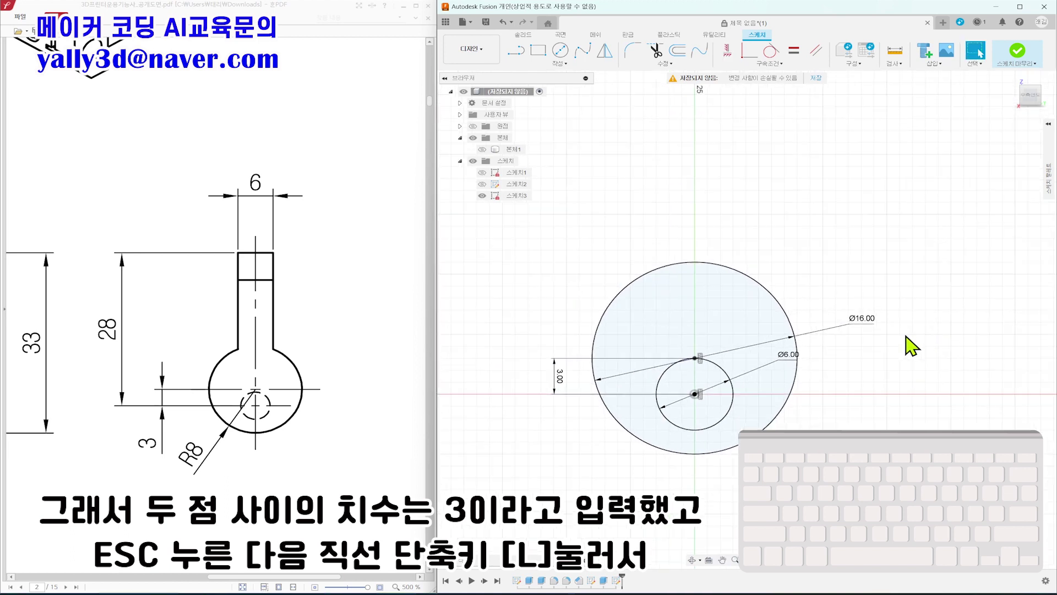
{"action": "key", "text": "l"}
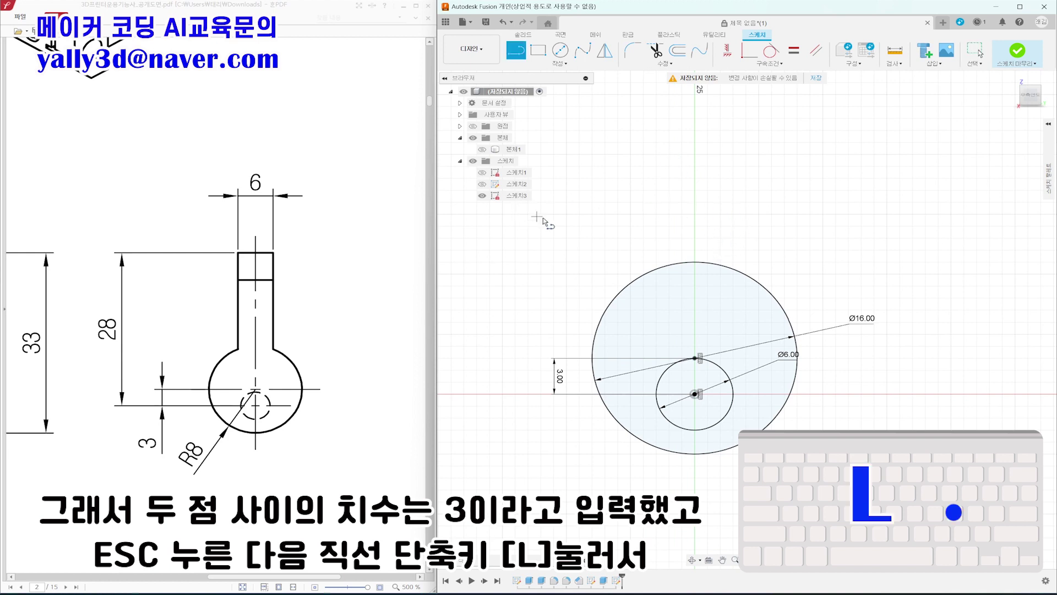
{"action": "left_click", "coordinate": [662, 267]}
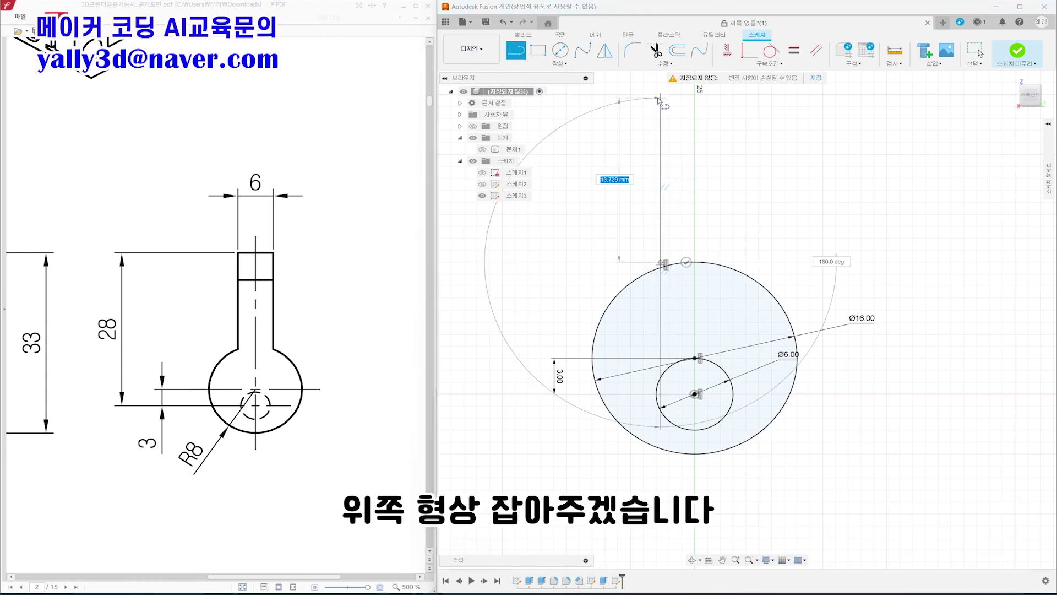
{"action": "left_click", "coordinate": [660, 99]}
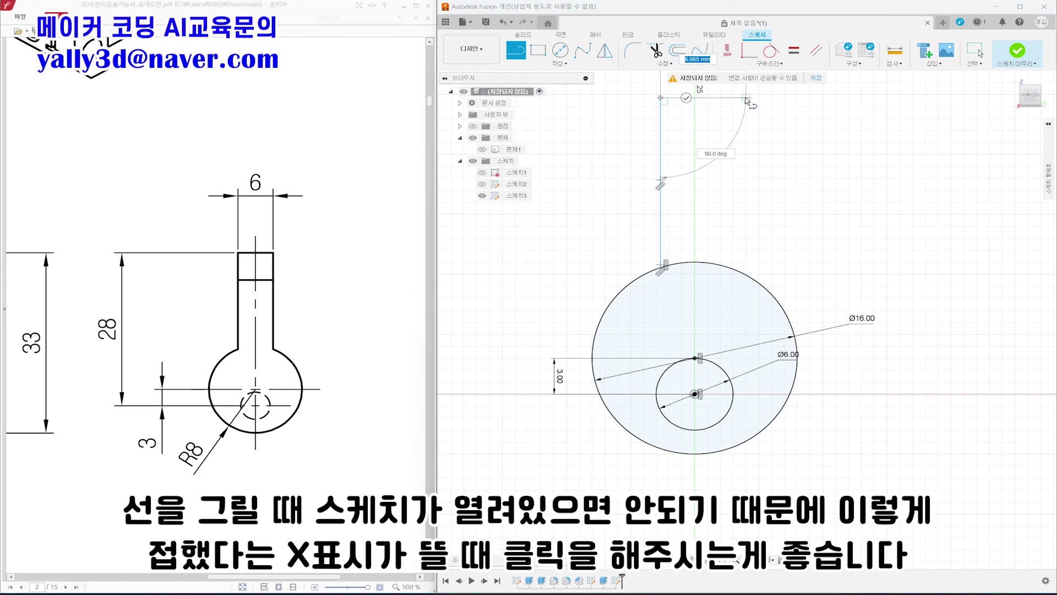
{"action": "left_click", "coordinate": [746, 98]}
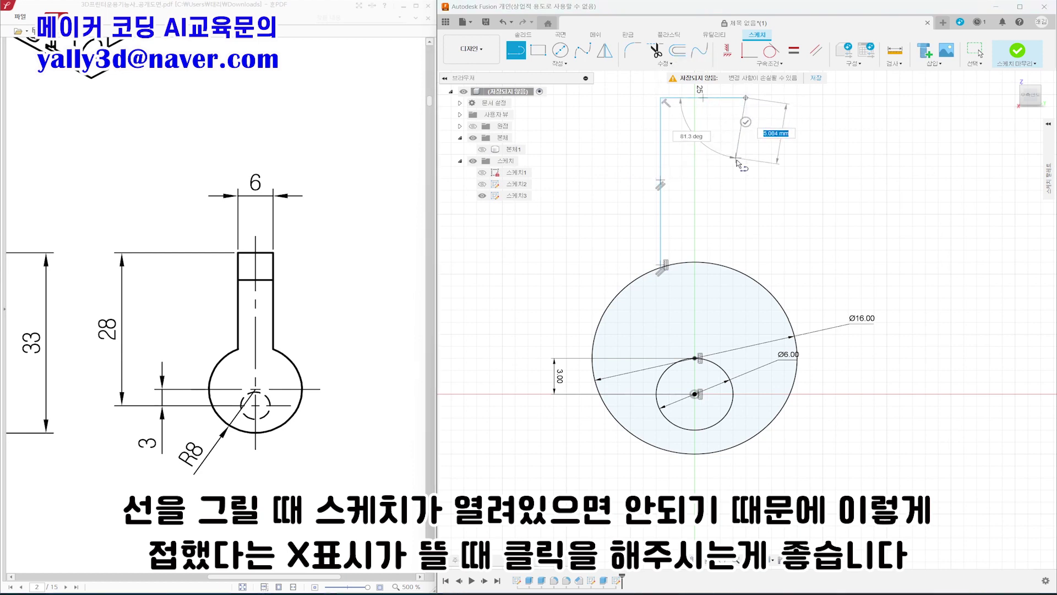
{"action": "left_click", "coordinate": [746, 274]}
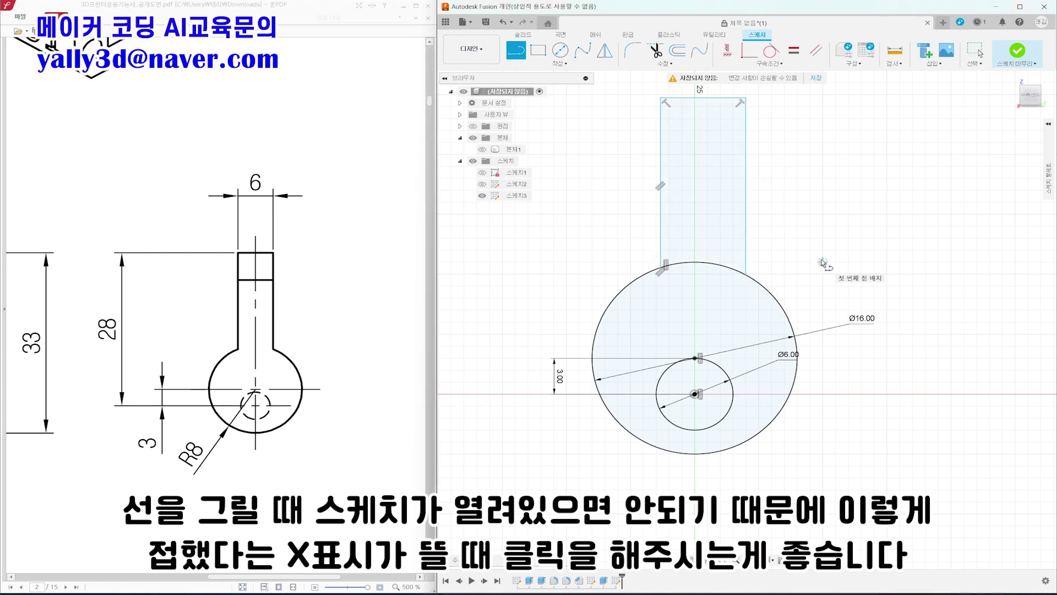
Step: Try the horizontal/vertical constraint on the stem, and shift its two side lines to test whether they can still move sideways
{"action": "left_click", "coordinate": [726, 53]}
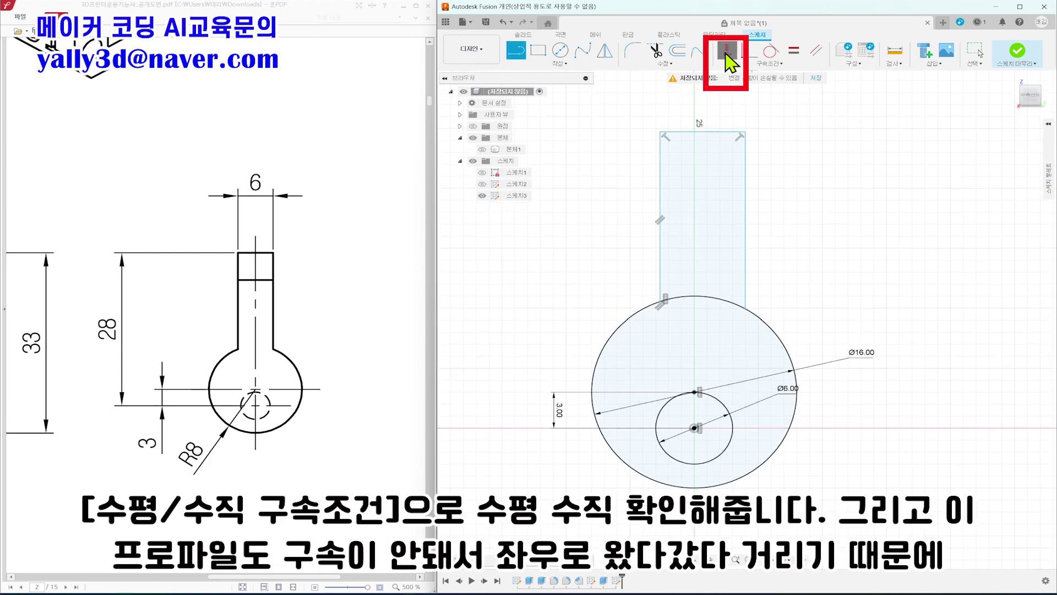
{"action": "left_click", "coordinate": [694, 428]}
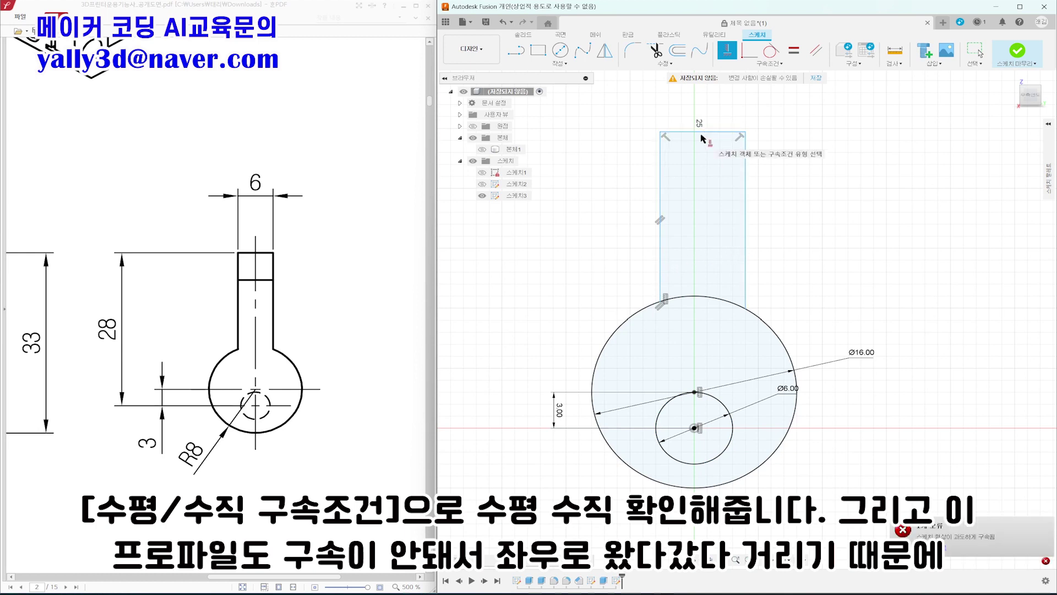
{"action": "key", "text": "Escape"}
{"action": "mouse_move", "coordinate": [746, 175]}
{"action": "left_mouse_down"}
{"action": "mouse_move", "coordinate": [708, 179]}
{"action": "mouse_move", "coordinate": [729, 185]}
{"action": "left_mouse_up"}
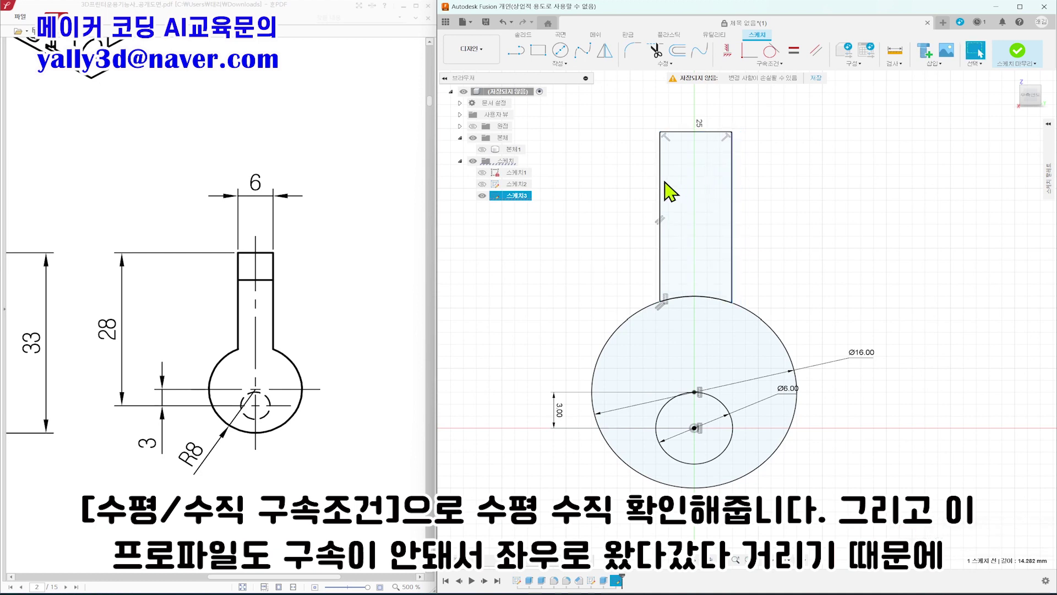
{"action": "left_click", "coordinate": [695, 132]}
{"action": "left_click_drag", "start_coordinate": [668, 158], "coordinate": [648, 161]}
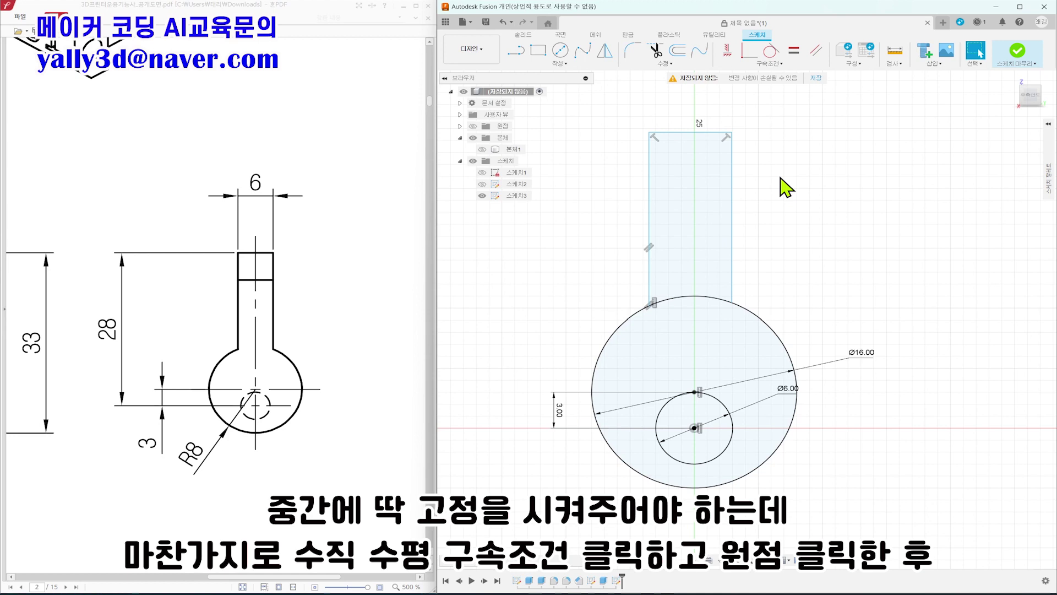
Step: Constrain the midpoint of the stem's top line vertically to the origin so the stem is centred
{"action": "left_click", "coordinate": [727, 51]}
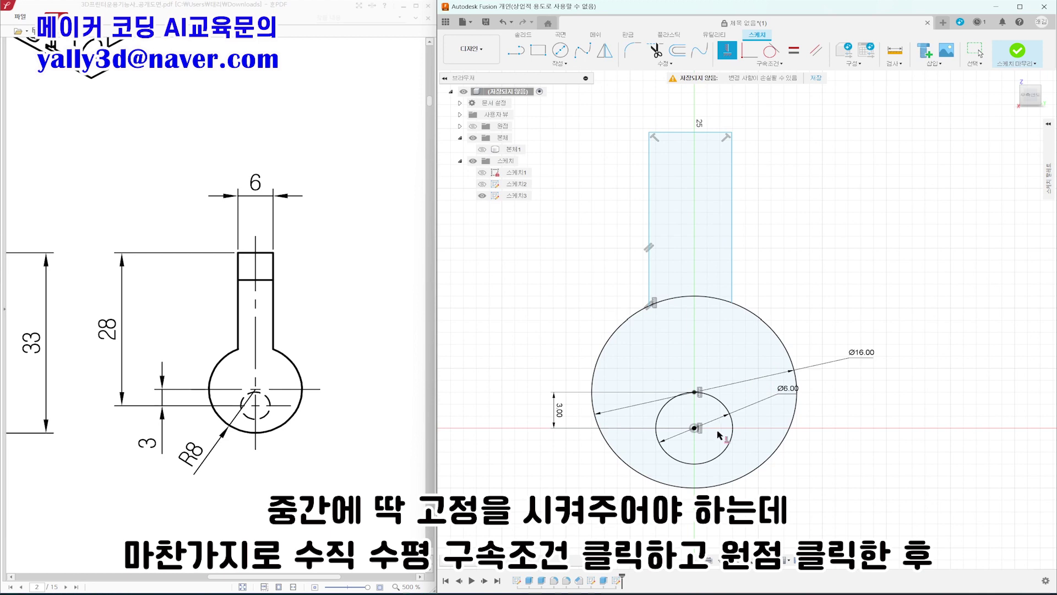
{"action": "left_click", "coordinate": [695, 429]}
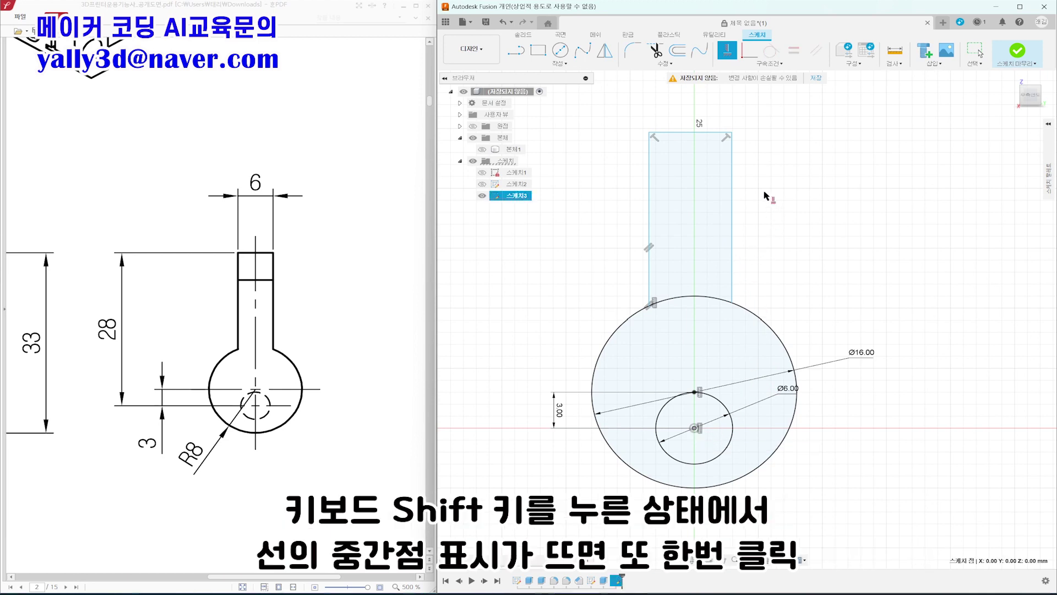
{"action": "left_click", "coordinate": [695, 135], "text": "shift"}
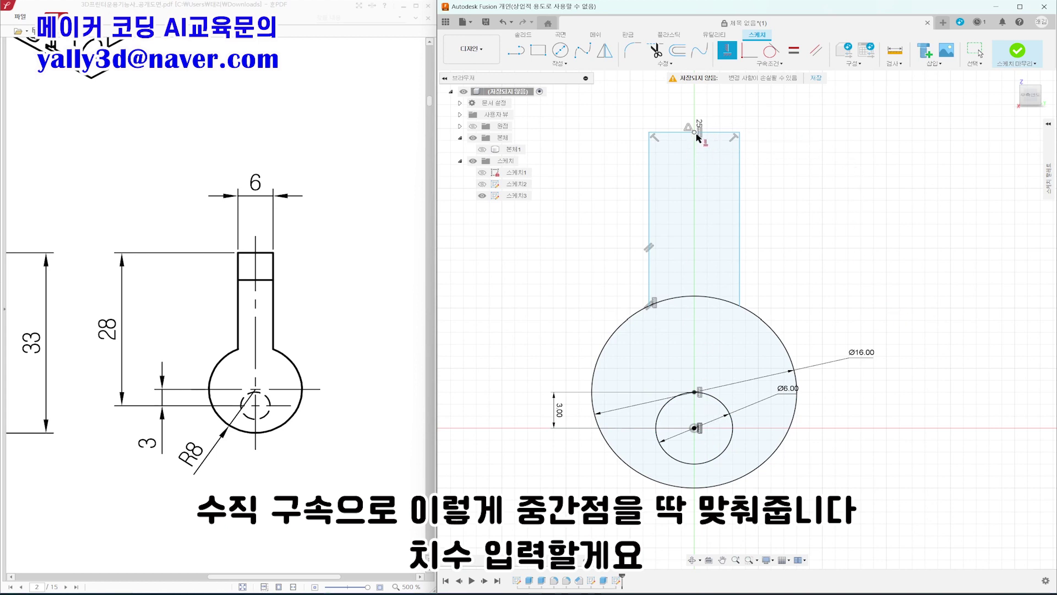
{"action": "key", "text": "Escape"}
Step: Dimension the distance between the stem's two side lines to 6 mm
{"action": "key", "text": "d"}
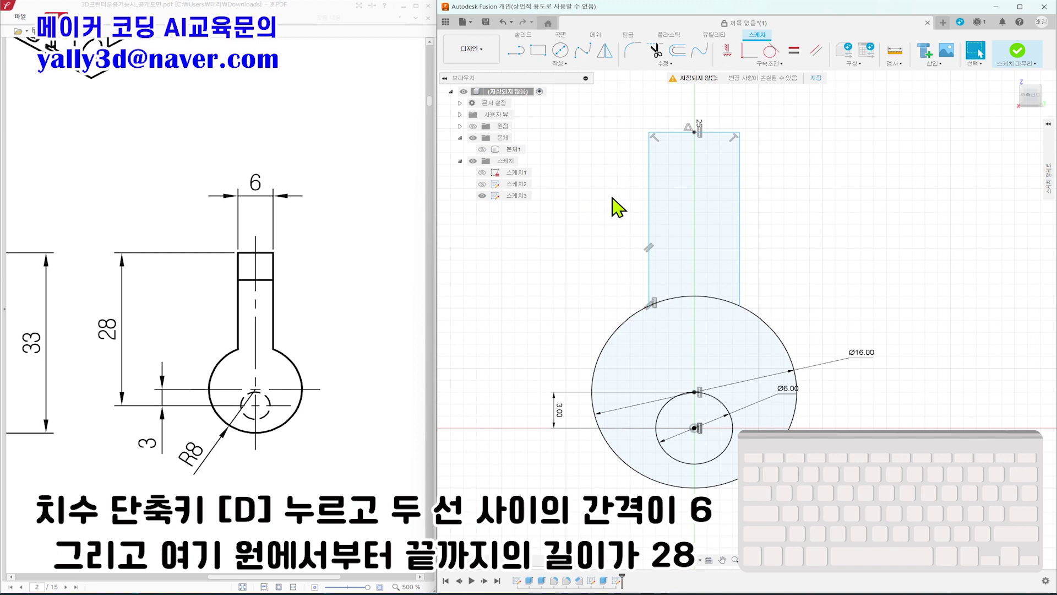
{"action": "left_click", "coordinate": [649, 195]}
{"action": "left_click", "coordinate": [739, 197]}
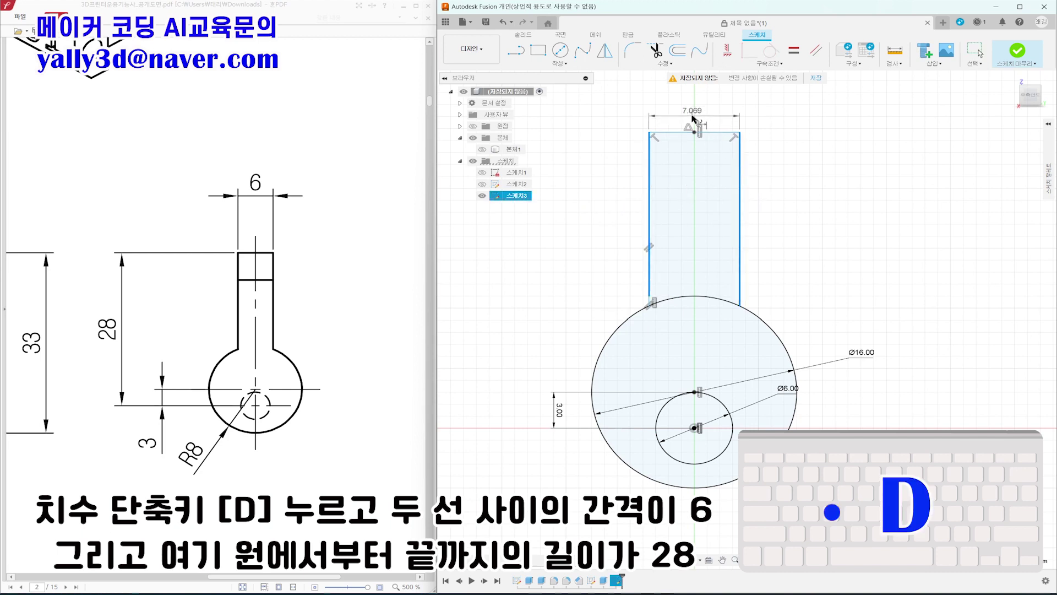
{"action": "left_click", "coordinate": [695, 102]}
{"action": "type", "text": "6"}
{"action": "key", "text": "Return"}
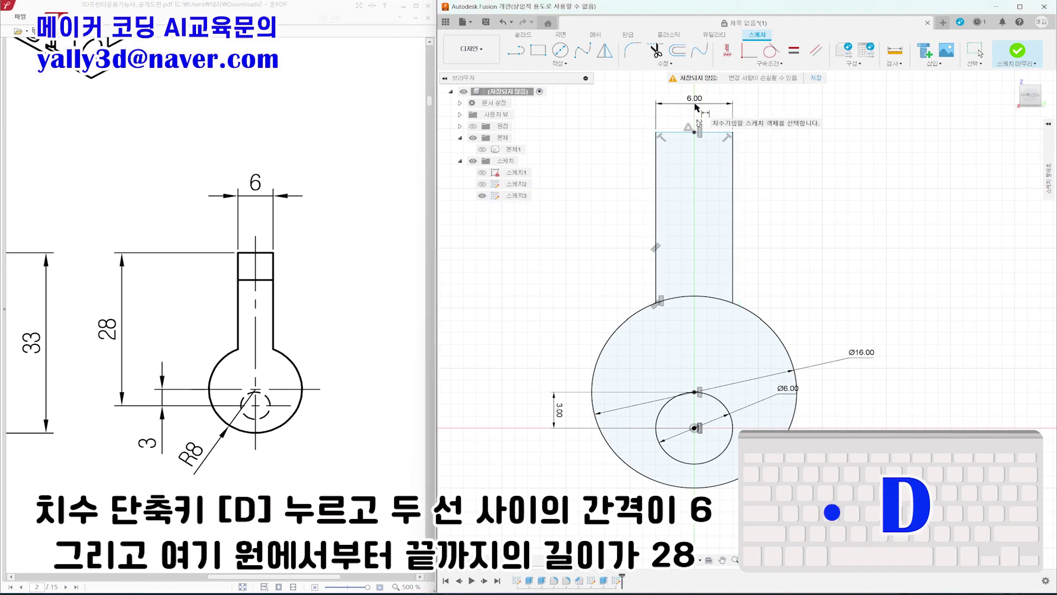
Step: Dimension the height from the origin to the stem's top line to 28 mm
{"action": "left_click", "coordinate": [695, 428]}
{"action": "left_click", "coordinate": [711, 133]}
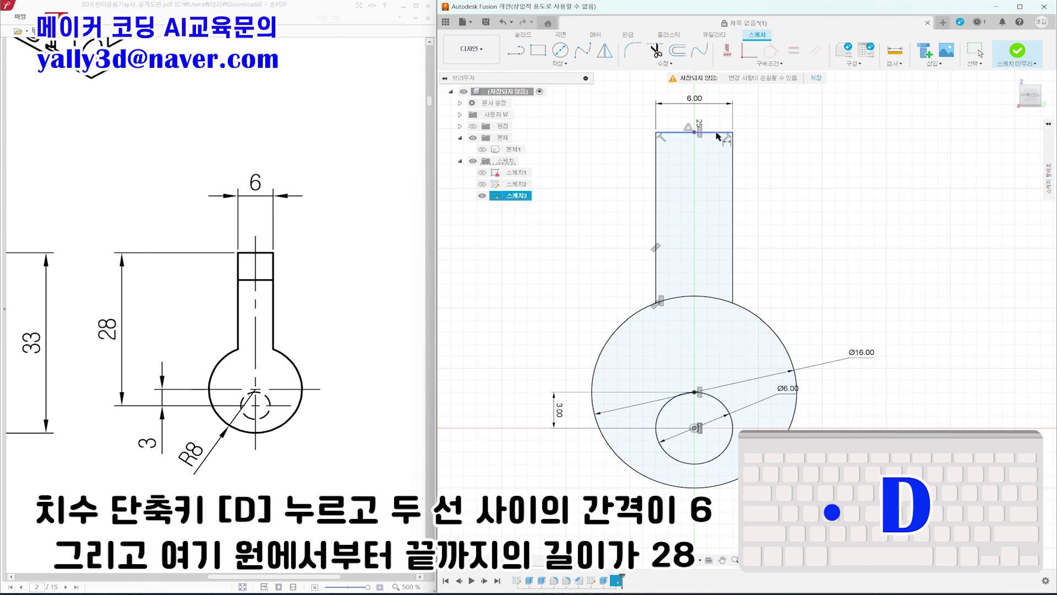
{"action": "left_click", "coordinate": [537, 262]}
{"action": "type", "text": "28"}
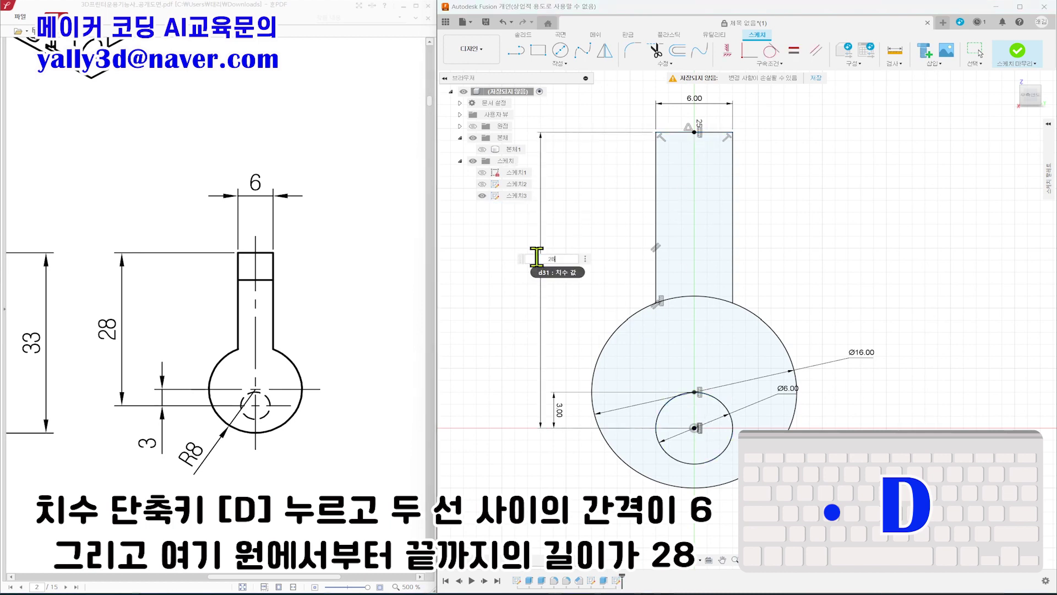
{"action": "key", "text": "Return"}
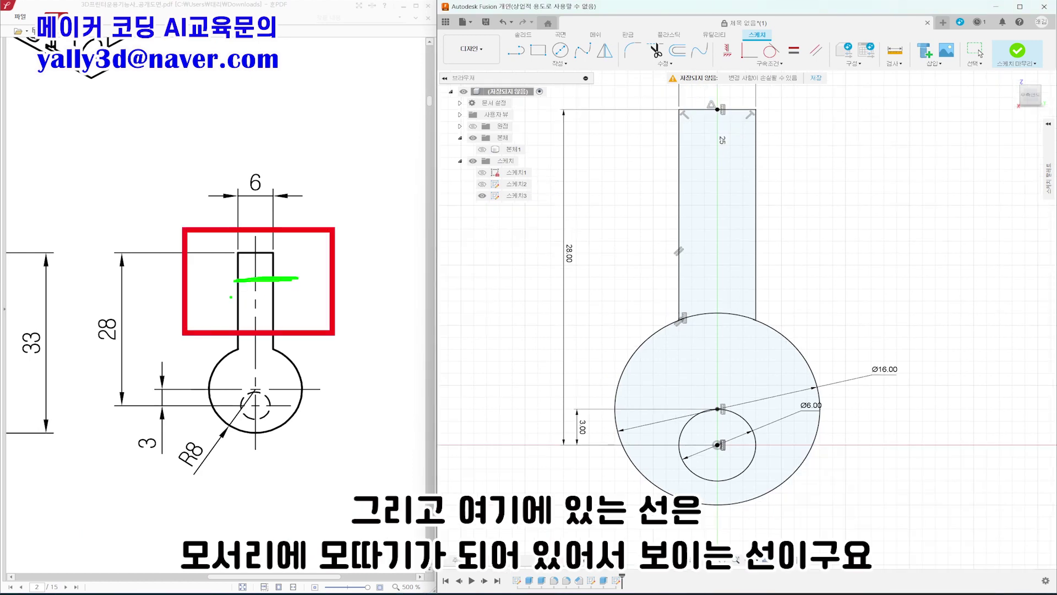
Step: Check the centre slot in part 2's front view in the drawing and sketch a horizontal line across the stem below its top
{"action": "left_click_drag", "start_coordinate": [171, 308], "coordinate": [350, 302]}
{"action": "scroll", "coordinate": [336, 309], "scroll_direction": "down", "scroll_amount": 2, "text": "ctrl"}
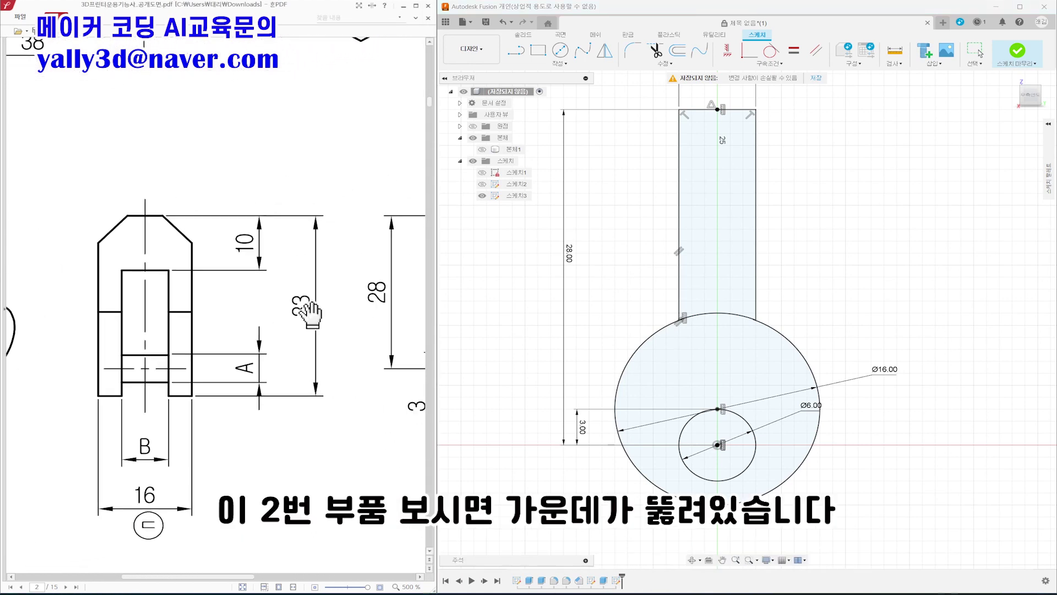
{"action": "left_click_drag", "start_coordinate": [333, 314], "coordinate": [286, 303]}
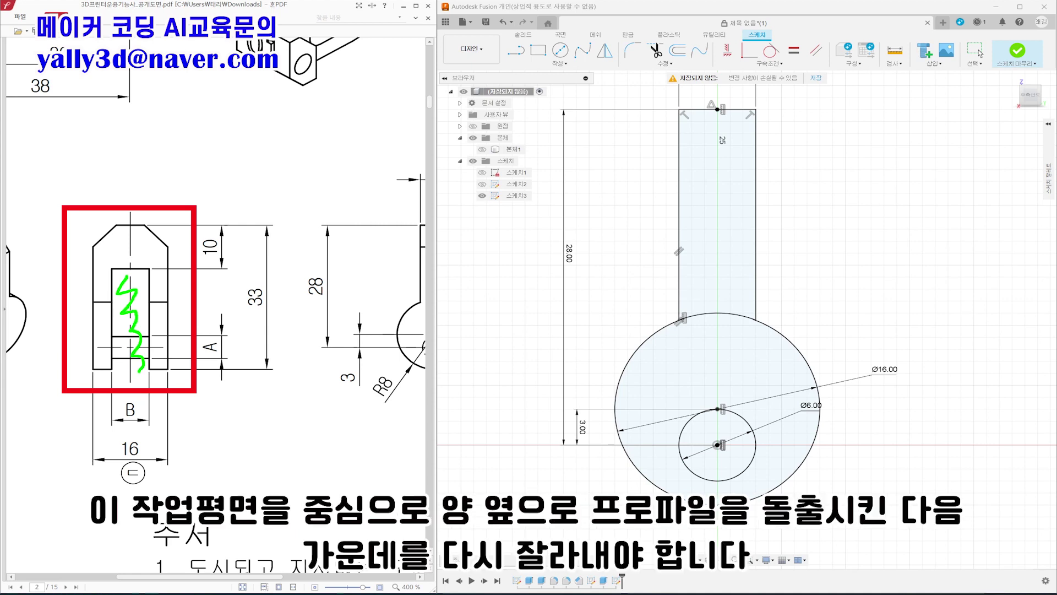
{"action": "key", "text": "Escape"}
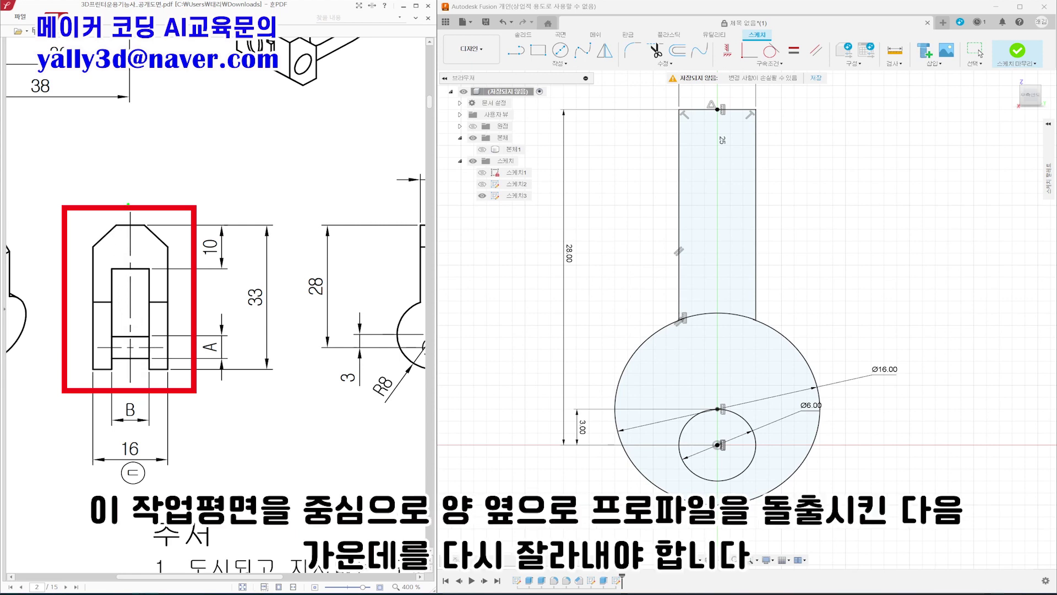
{"action": "left_click_drag", "start_coordinate": [127, 332], "coordinate": [129, 413]}
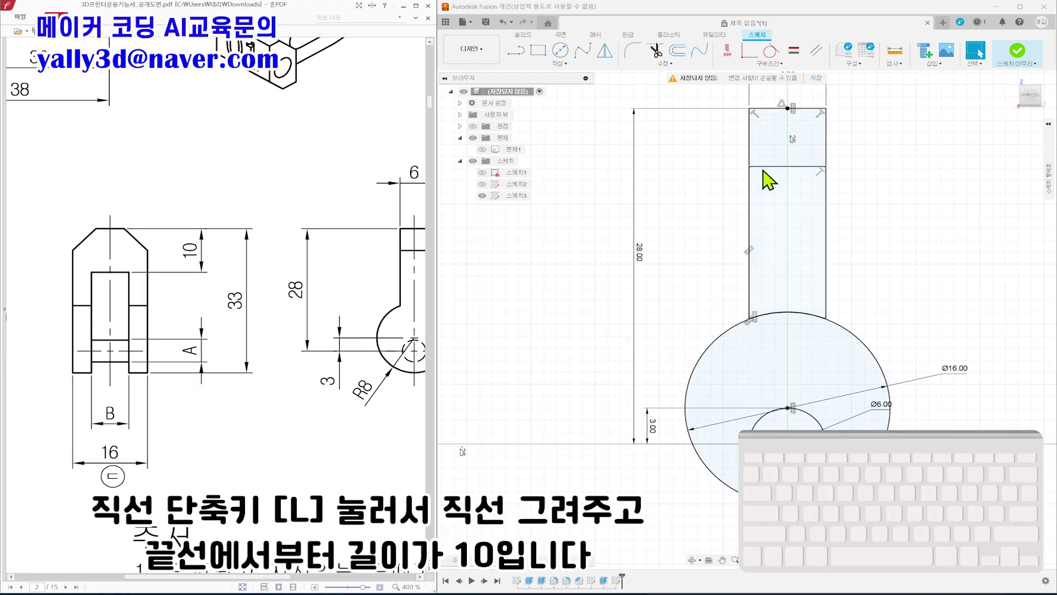
{"action": "key", "text": "l"}
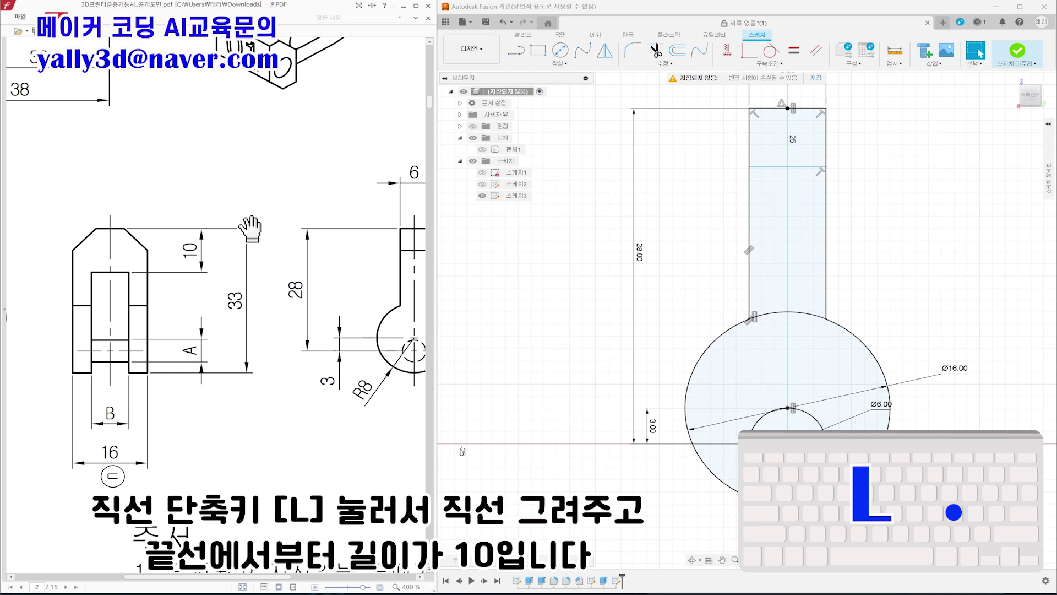
Step: Dimension the line across the stem 10 mm below the top line, as in the drawing, and finish the sketch
{"action": "left_click_drag", "start_coordinate": [58, 230], "coordinate": [181, 229]}
{"action": "left_click_drag", "start_coordinate": [33, 279], "coordinate": [210, 277]}
{"action": "mouse_move", "coordinate": [205, 221]}
{"action": "left_mouse_down"}
{"action": "mouse_move", "coordinate": [187, 220]}
{"action": "mouse_move", "coordinate": [231, 259]}
{"action": "left_mouse_up"}
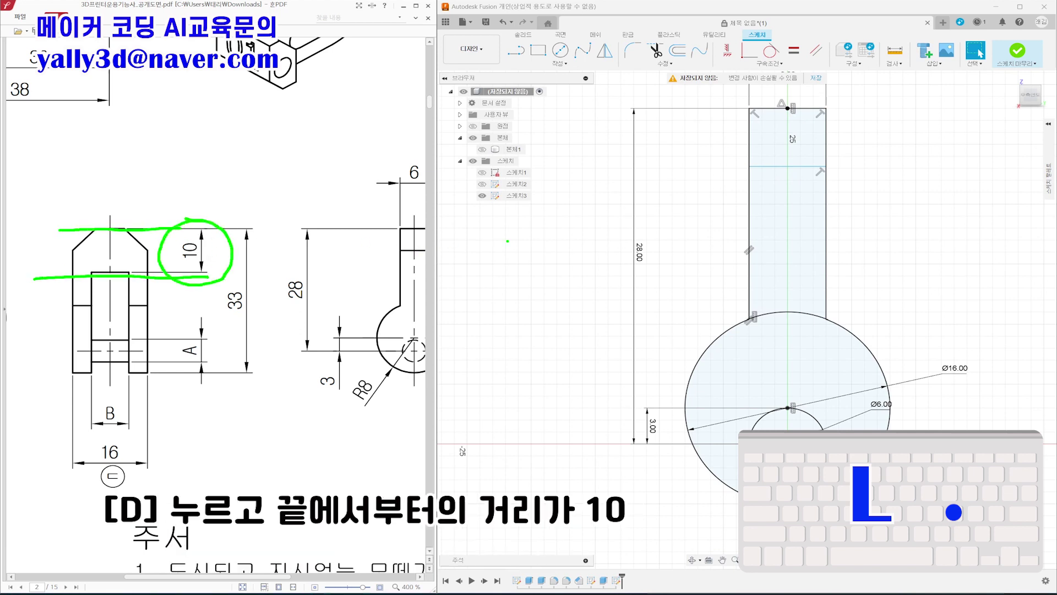
{"action": "key", "text": "Escape"}
{"action": "middle_click_drag", "start_coordinate": [632, 224], "coordinate": [583, 272]}
{"action": "key", "text": "d"}
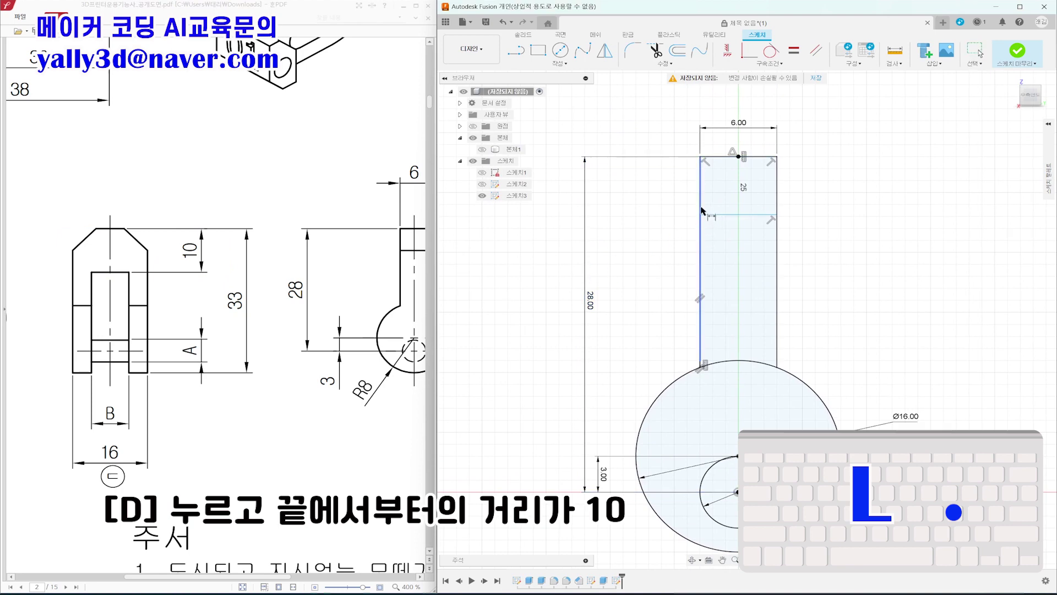
{"action": "left_click", "coordinate": [727, 158]}
{"action": "left_click", "coordinate": [728, 214]}
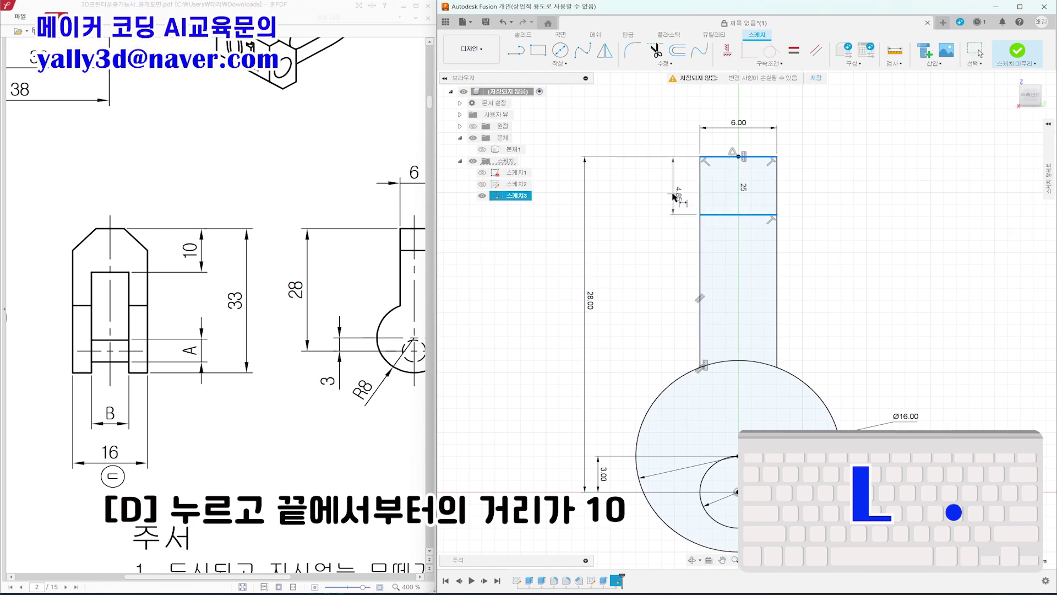
{"action": "left_click", "coordinate": [650, 193]}
{"action": "type", "text": "10"}
{"action": "key", "text": "Return"}
{"action": "left_click", "coordinate": [1017, 51]}
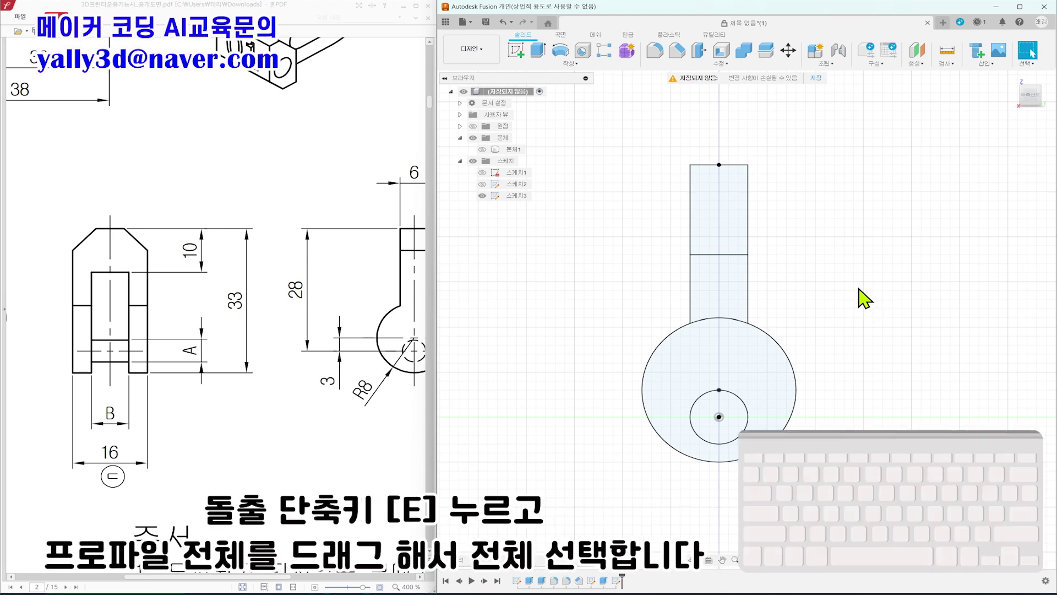
Step: Extrude all four profiles of part 2's sketch symmetrically as a new body, with a whole-length distance of 16 mm
{"action": "key", "text": "e"}
{"action": "left_click_drag", "start_coordinate": [569, 139], "coordinate": [887, 463]}
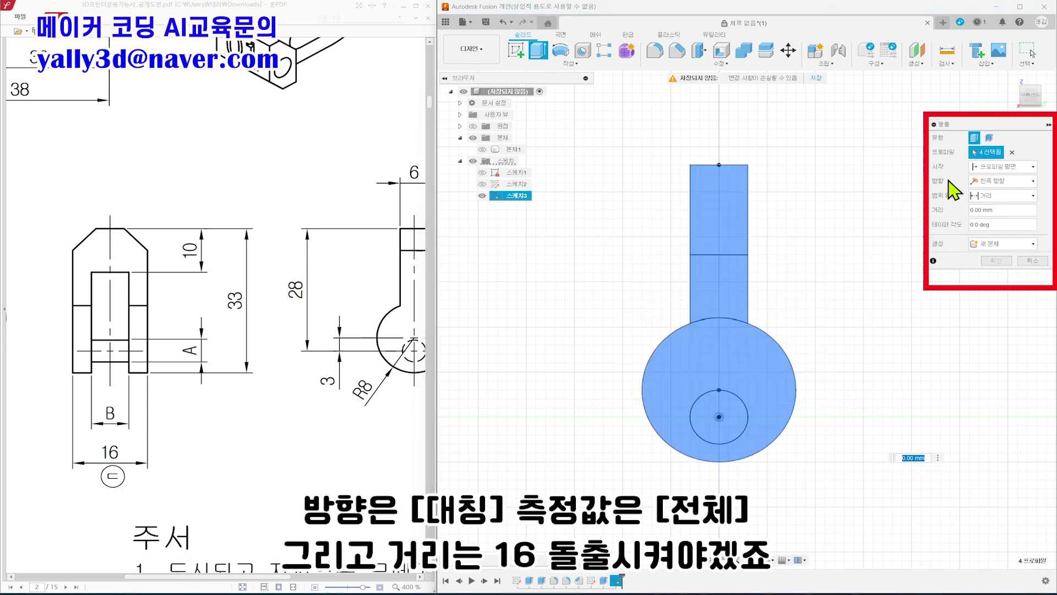
{"action": "left_click", "coordinate": [1002, 181]}
{"action": "left_click", "coordinate": [993, 212]}
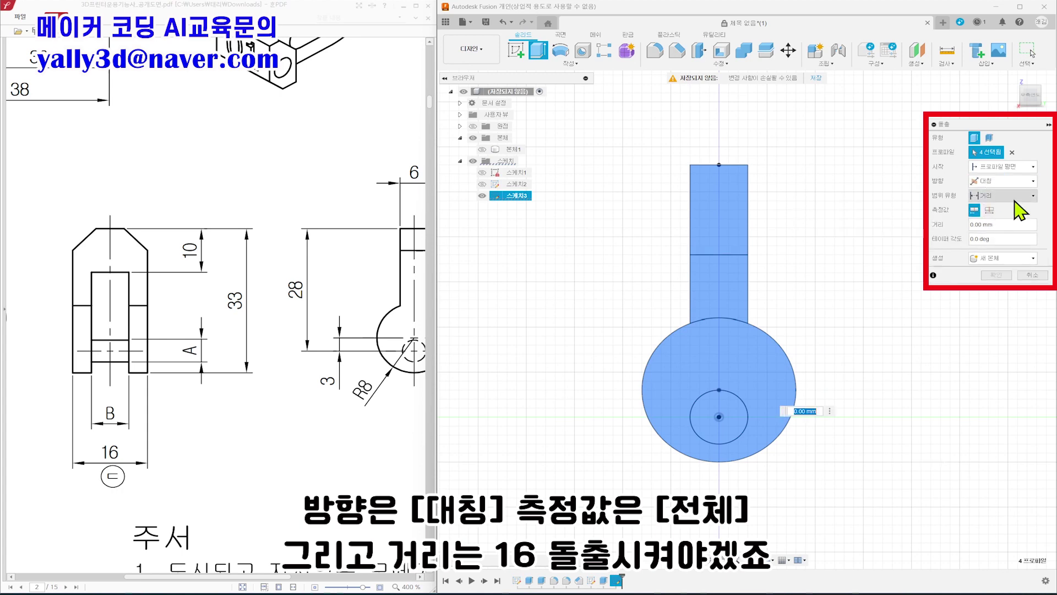
{"action": "left_click", "coordinate": [989, 212]}
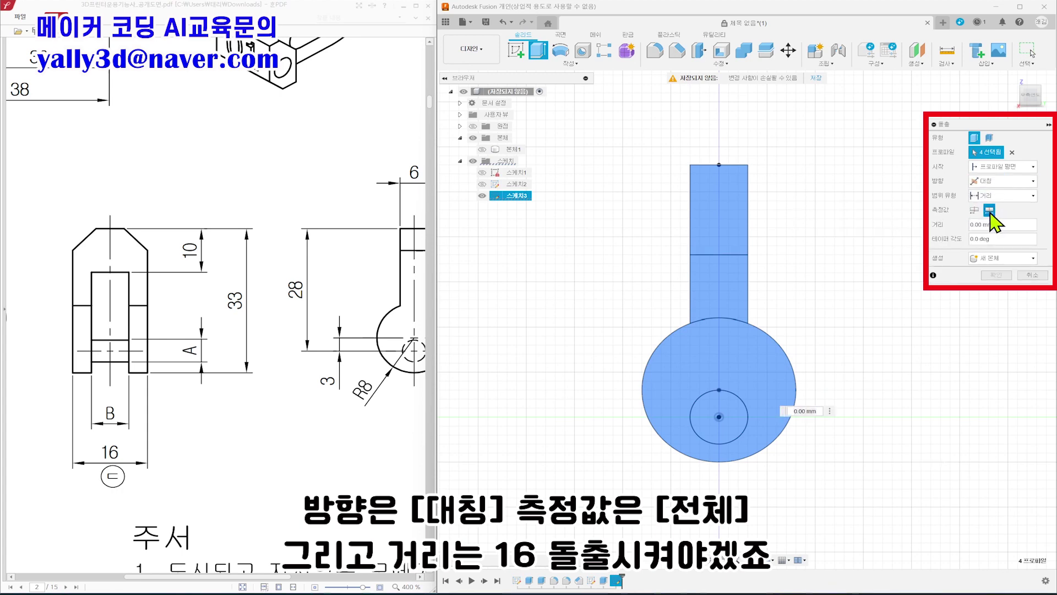
{"action": "mouse_move", "coordinate": [325, 352]}
{"action": "left_mouse_down"}
{"action": "mouse_move", "coordinate": [249, 353]}
{"action": "mouse_move", "coordinate": [310, 351]}
{"action": "mouse_move", "coordinate": [301, 353]}
{"action": "left_mouse_up"}
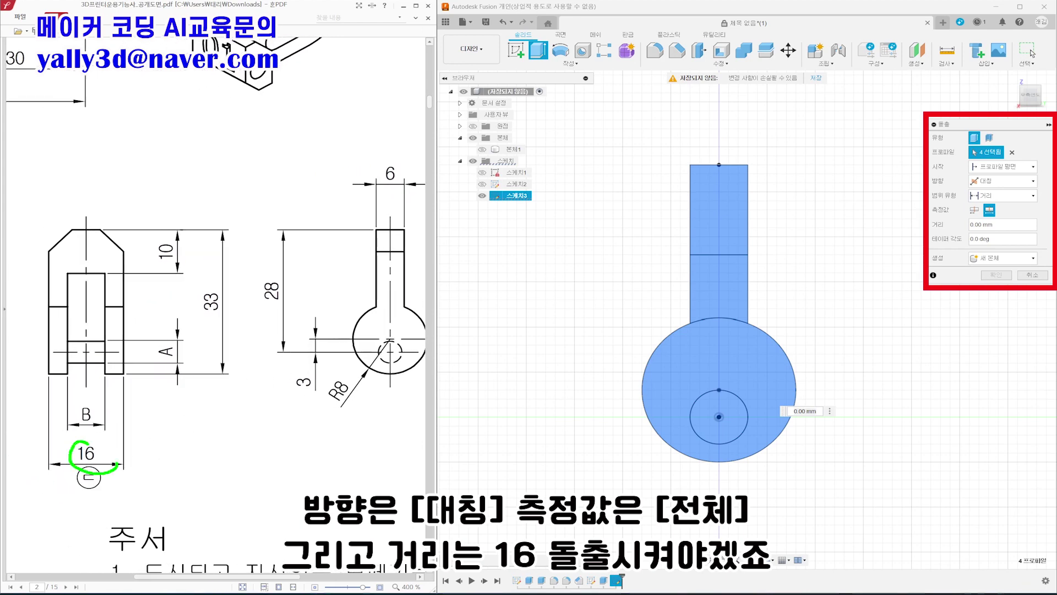
{"action": "left_click", "coordinate": [997, 225]}
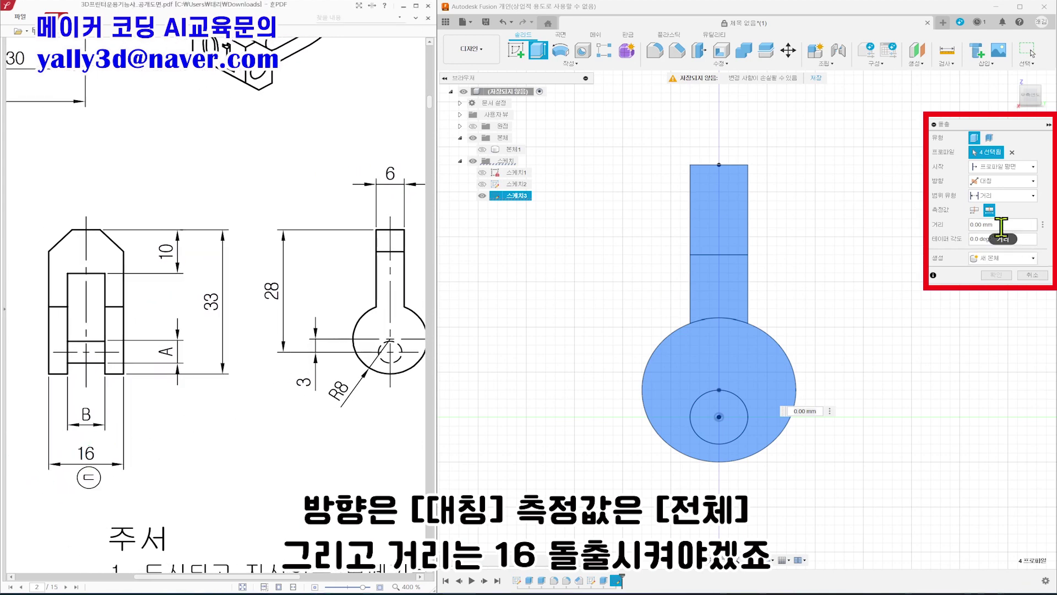
{"action": "type", "text": "16"}
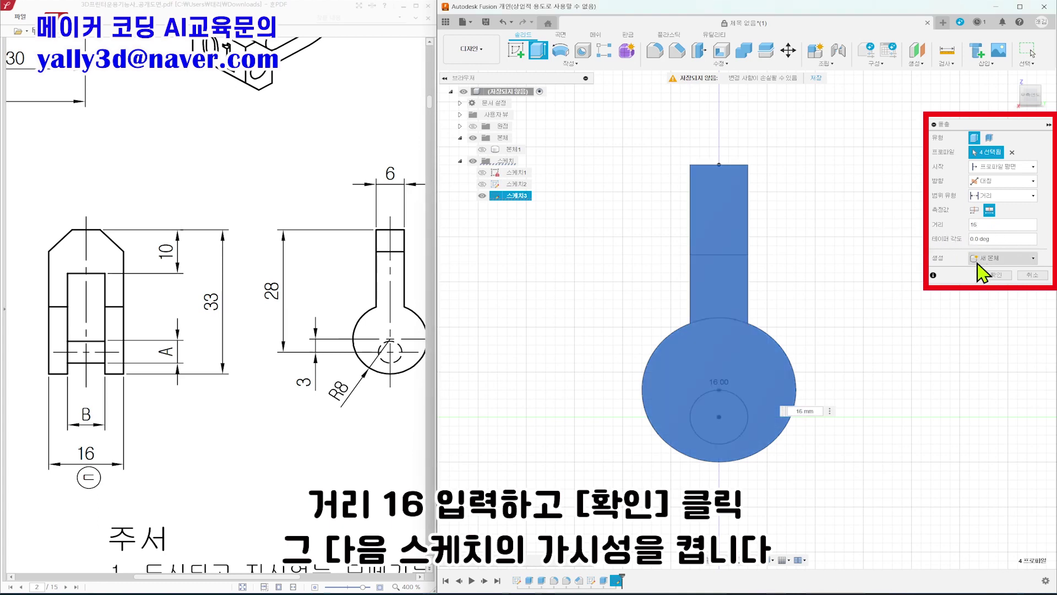
{"action": "left_click", "coordinate": [996, 275]}
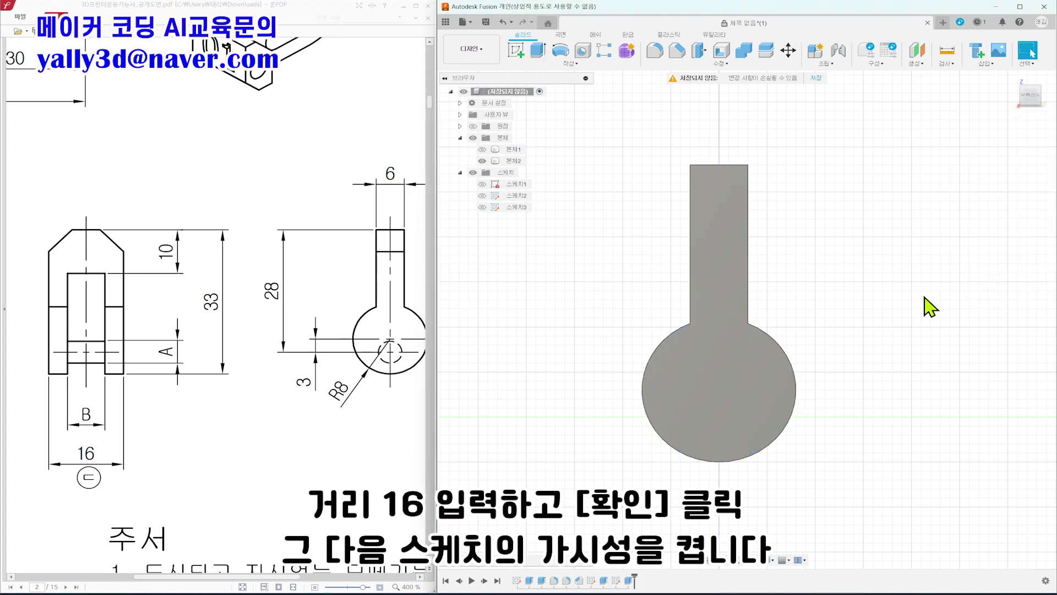
Step: Show part 2's sketch and hide its body, and select the lower stem profile and the large circle profile without the small circle
{"action": "left_click", "coordinate": [482, 207]}
{"action": "middle_click_drag", "start_coordinate": [543, 329], "coordinate": [628, 325], "text": "shift"}
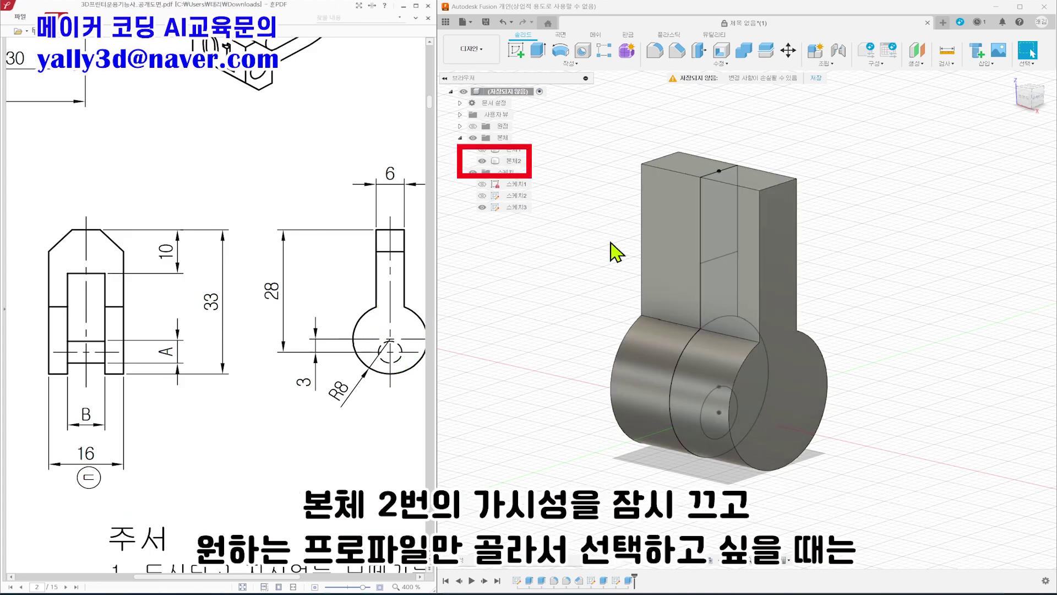
{"action": "left_click", "coordinate": [482, 161]}
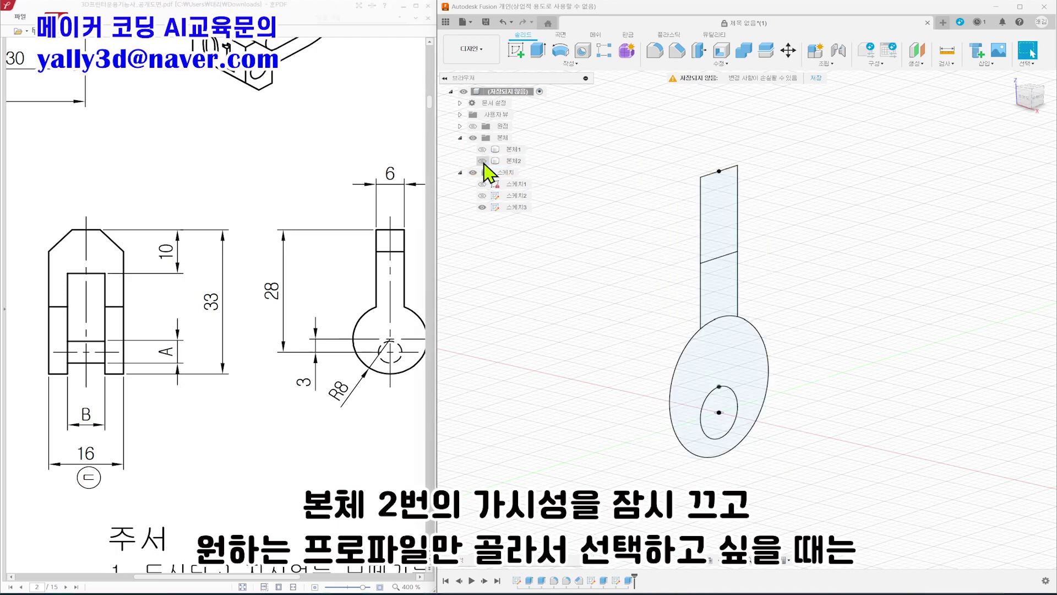
{"action": "left_click", "coordinate": [718, 298]}
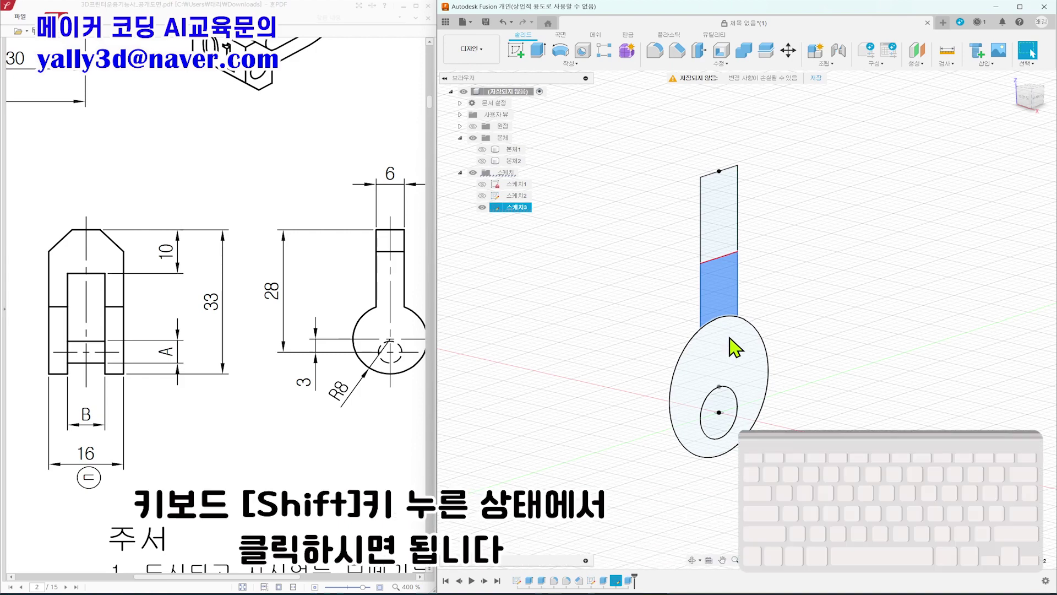
{"action": "left_click", "coordinate": [735, 347], "text": "shift"}
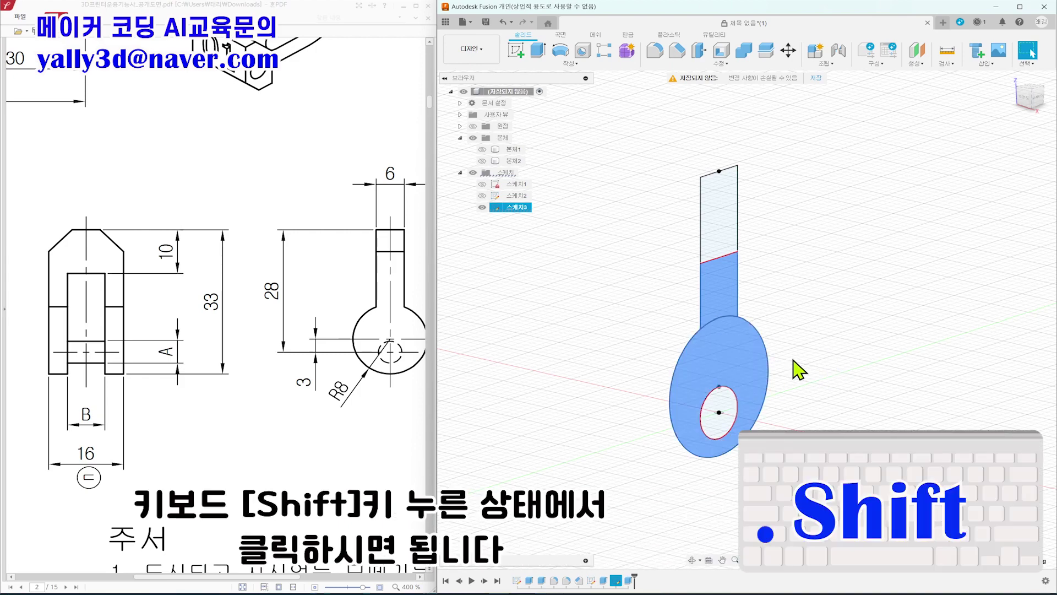
{"action": "left_click", "coordinate": [743, 346]}
{"action": "left_click", "coordinate": [728, 301]}
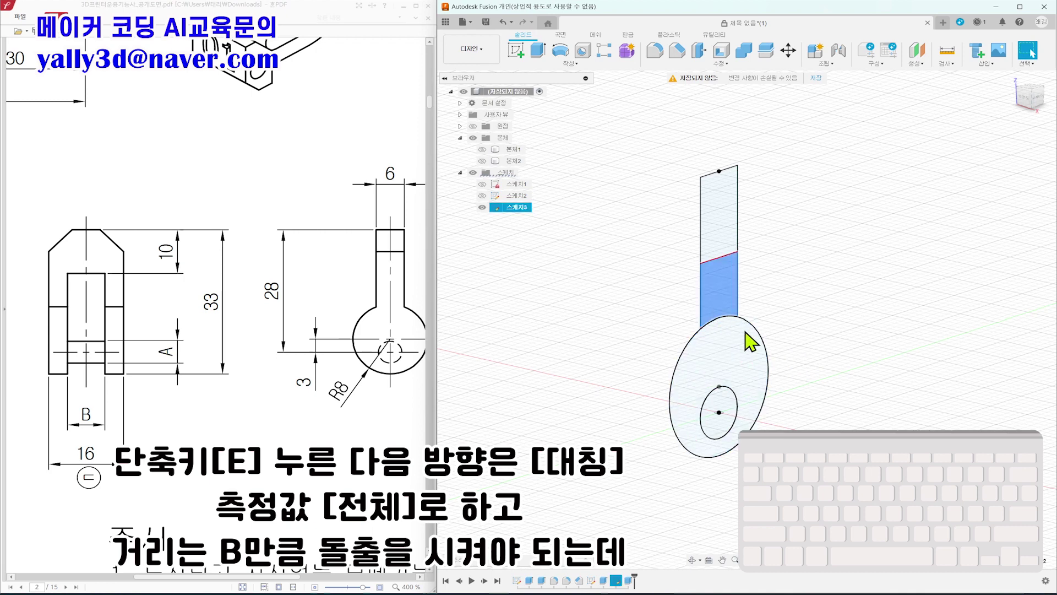
{"action": "left_click", "coordinate": [738, 347], "text": "shift"}
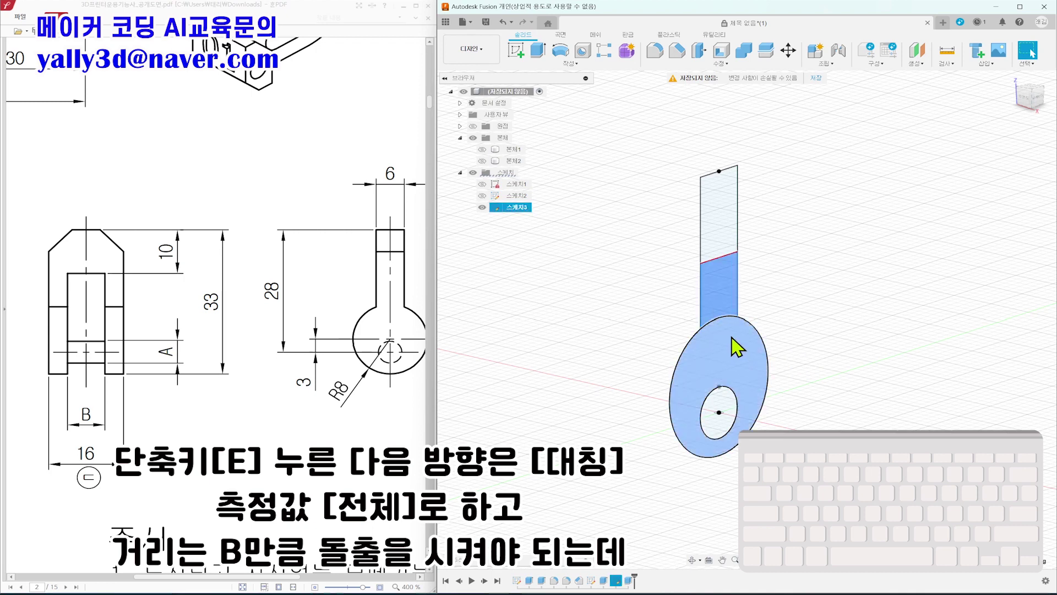
Step: Start an extrusion of the two selected profiles with symmetric direction and whole-length measurement
{"action": "key", "text": "e"}
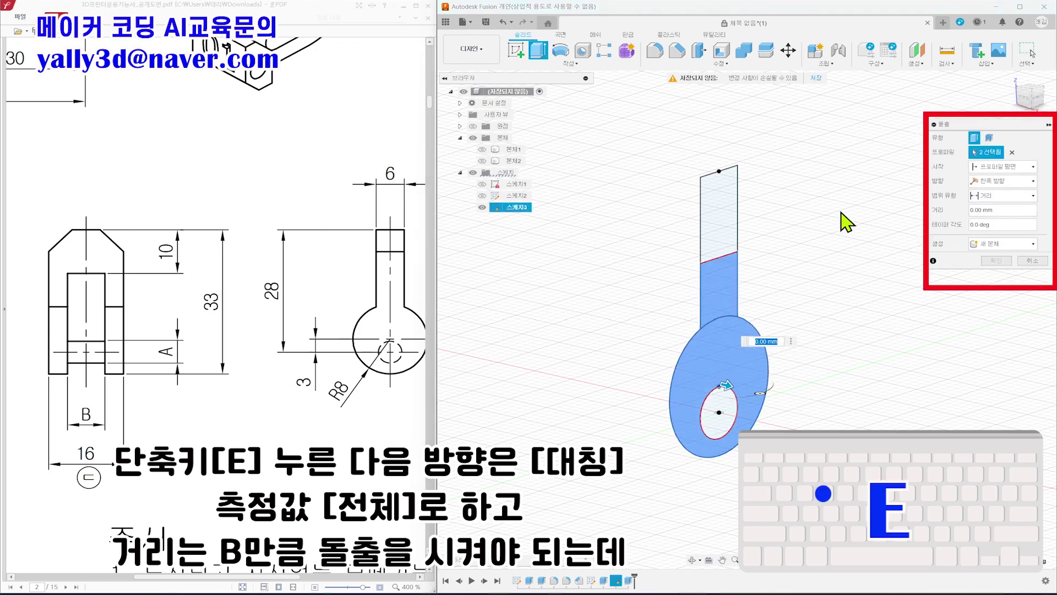
{"action": "left_click", "coordinate": [1014, 192]}
{"action": "left_click", "coordinate": [998, 221]}
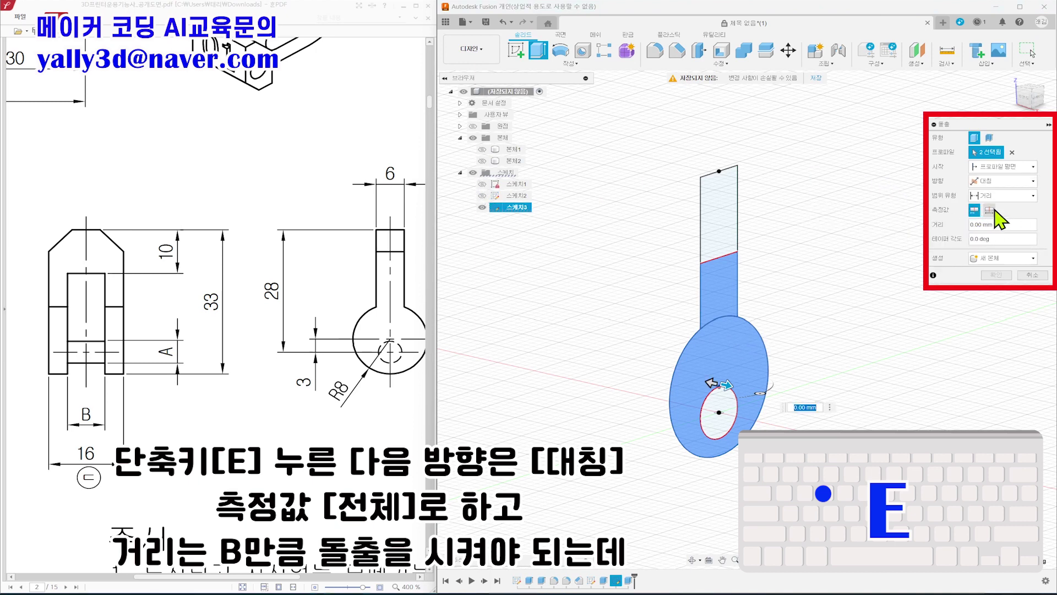
{"action": "left_click", "coordinate": [990, 209]}
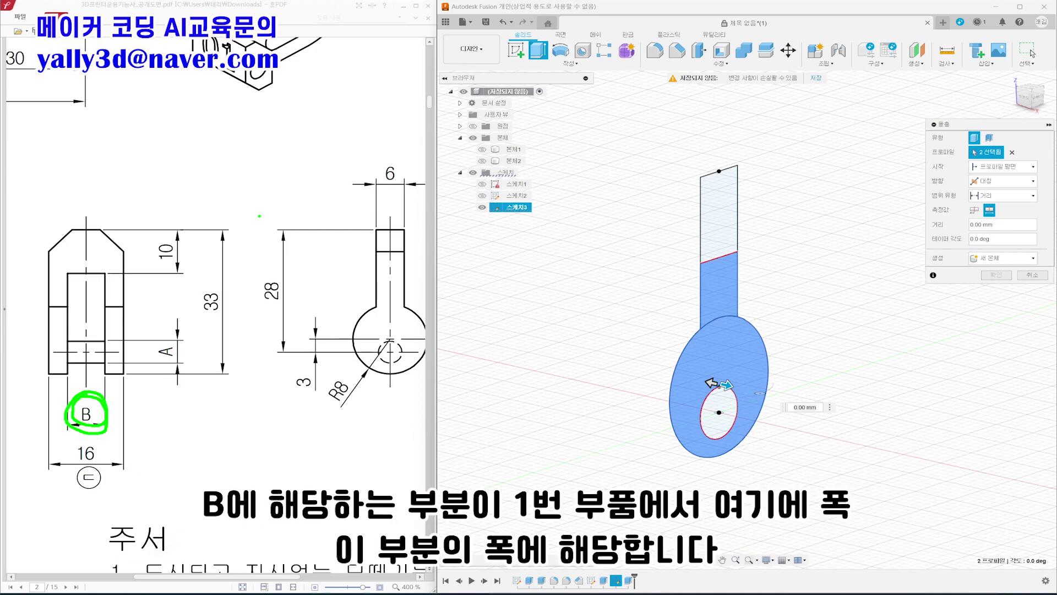
Step: Look up slot width B in the drawing by comparing the assembly view with part 1's side view
{"action": "key", "text": "Escape"}
{"action": "mouse_move", "coordinate": [295, 154]}
{"action": "left_mouse_down"}
{"action": "mouse_move", "coordinate": [281, 302]}
{"action": "mouse_move", "coordinate": [341, 423]}
{"action": "left_mouse_up"}
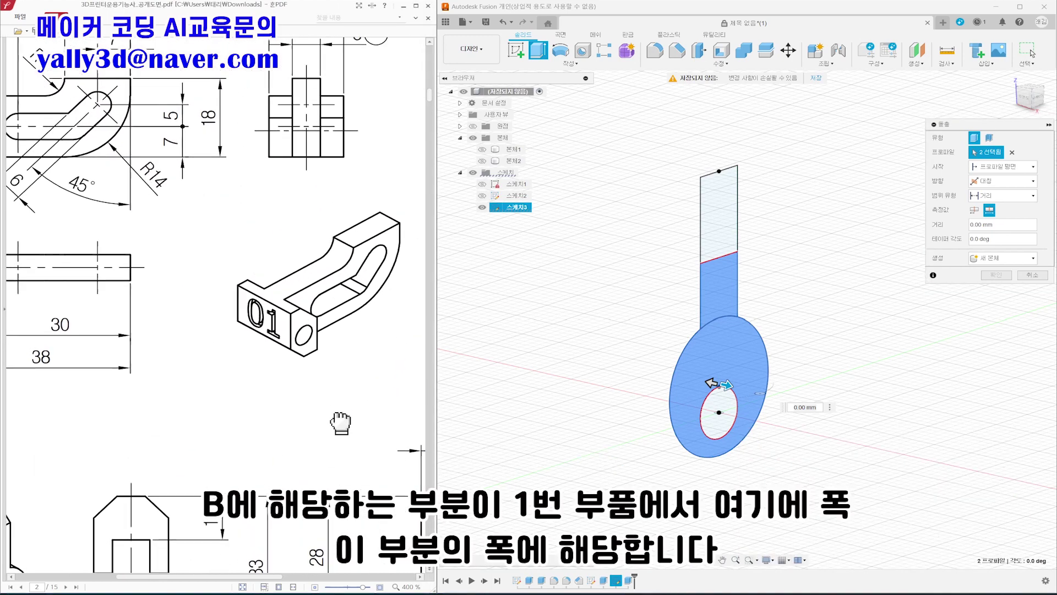
{"action": "scroll", "coordinate": [272, 241], "scroll_direction": "down", "scroll_amount": 1, "text": "ctrl"}
{"action": "left_click_drag", "start_coordinate": [348, 241], "coordinate": [203, 301]}
{"action": "key", "text": "ctrl+2"}
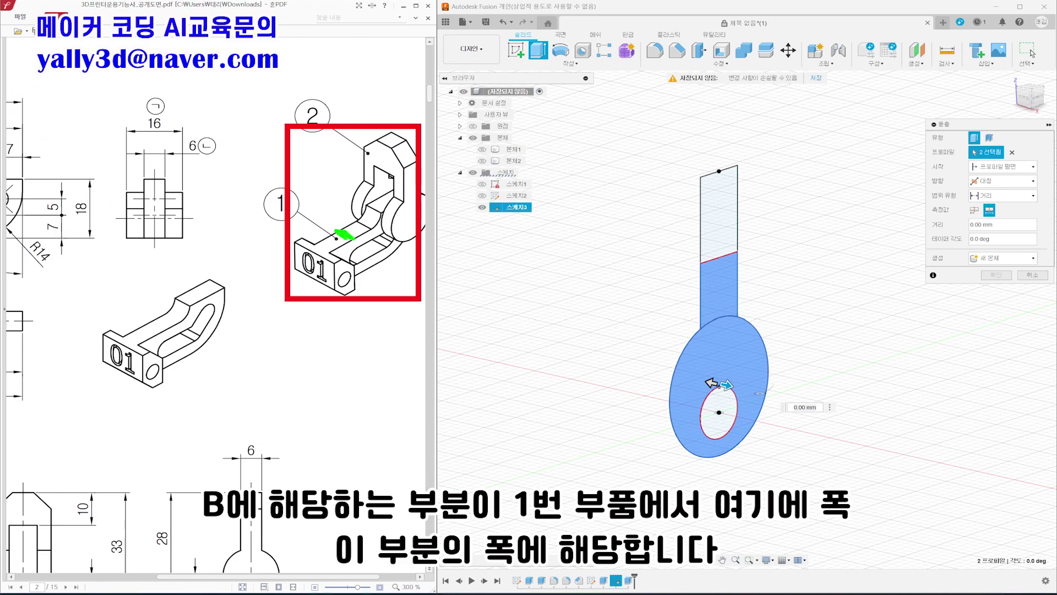
{"action": "left_click_drag", "start_coordinate": [191, 131], "coordinate": [191, 134]}
{"action": "key", "text": "Escape"}
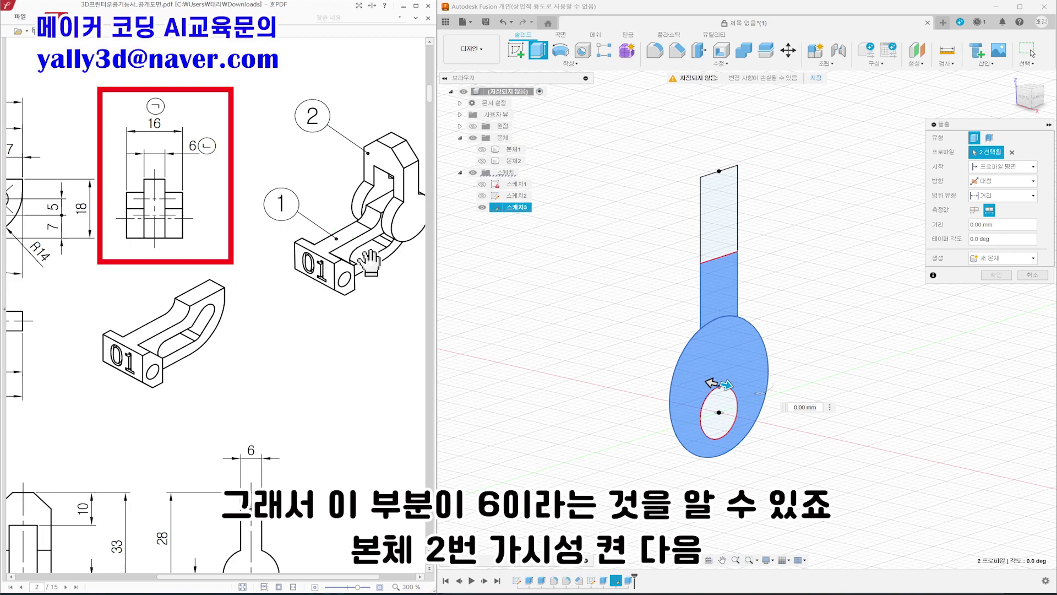
Step: Show part 2's body again and cut the selected profiles out of it with a distance of 6 mm
{"action": "left_click", "coordinate": [482, 161]}
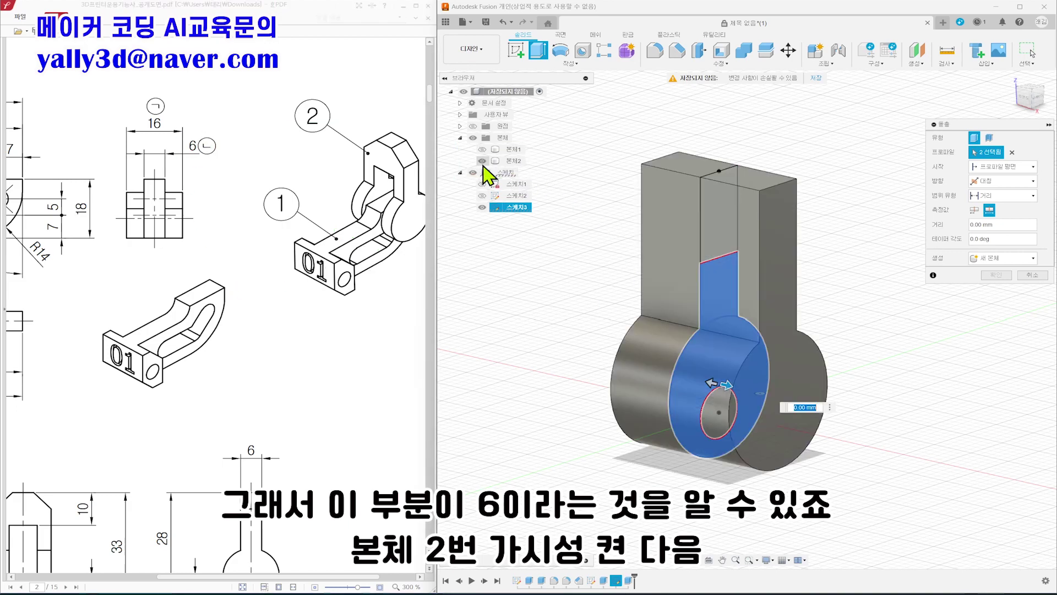
{"action": "left_click", "coordinate": [979, 225]}
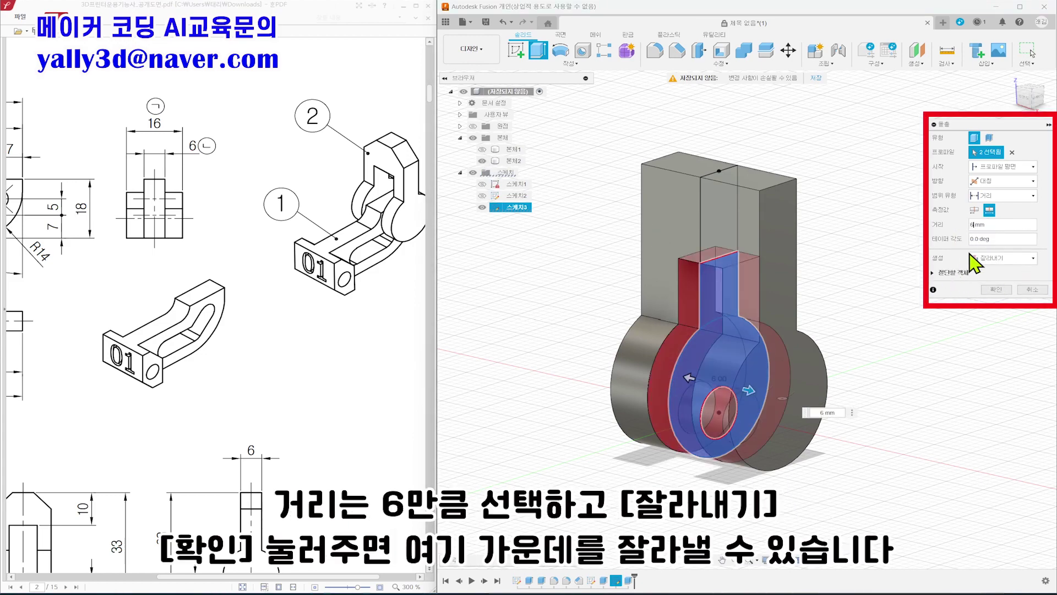
{"action": "left_click", "coordinate": [996, 290]}
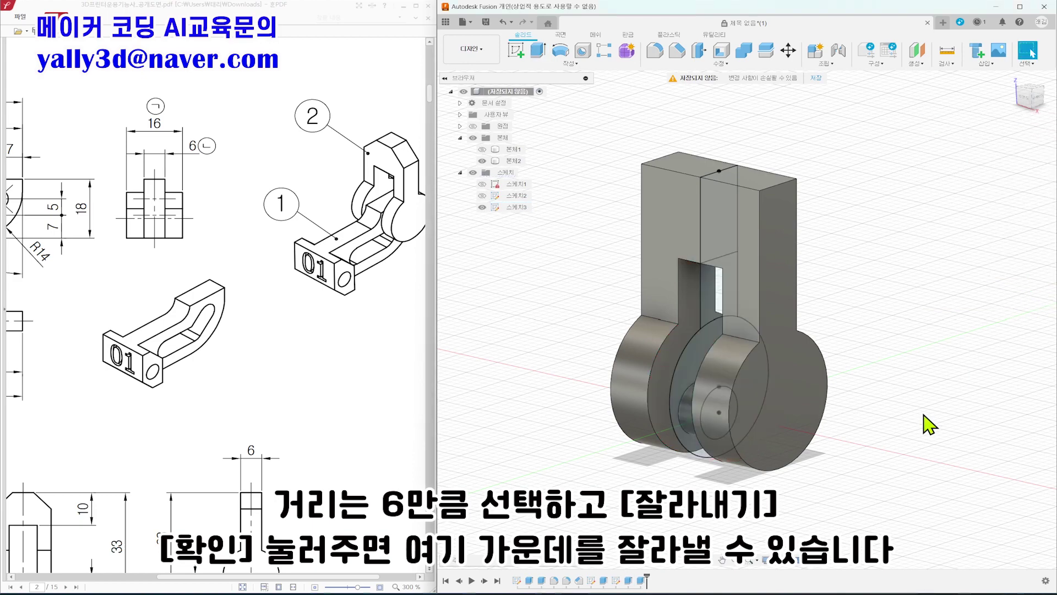
Step: Hide part 2's sketch so only its body is displayed
{"action": "mouse_move", "coordinate": [927, 425]}
{"action": "middle_mouse_down", "text": "shift"}
{"action": "mouse_move", "coordinate": [915, 428]}
{"action": "mouse_move", "coordinate": [921, 423]}
{"action": "middle_mouse_up", "text": "shift"}
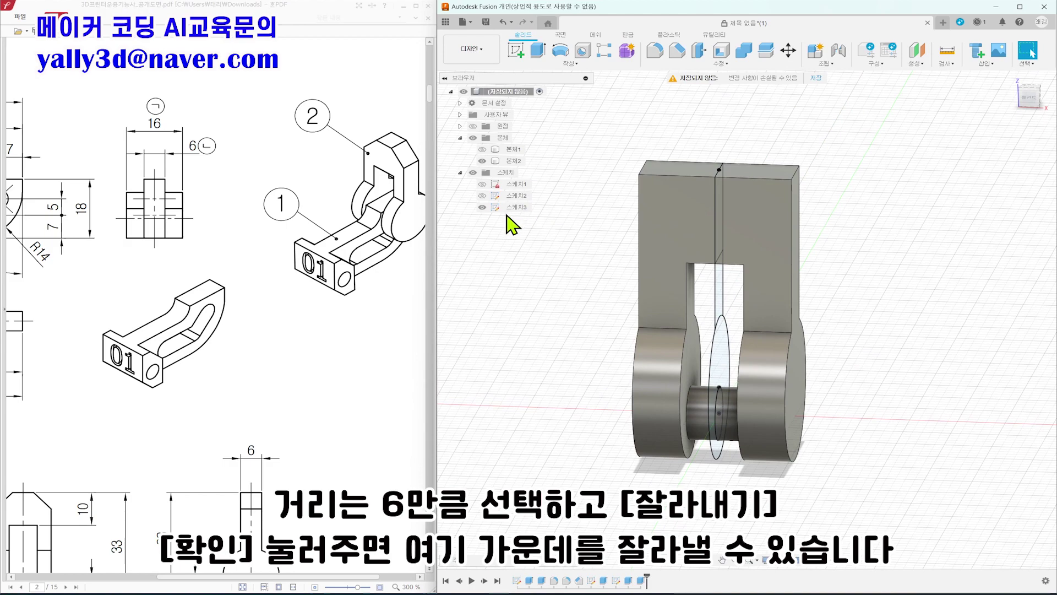
{"action": "left_click", "coordinate": [482, 208]}
{"action": "left_click", "coordinate": [481, 207]}
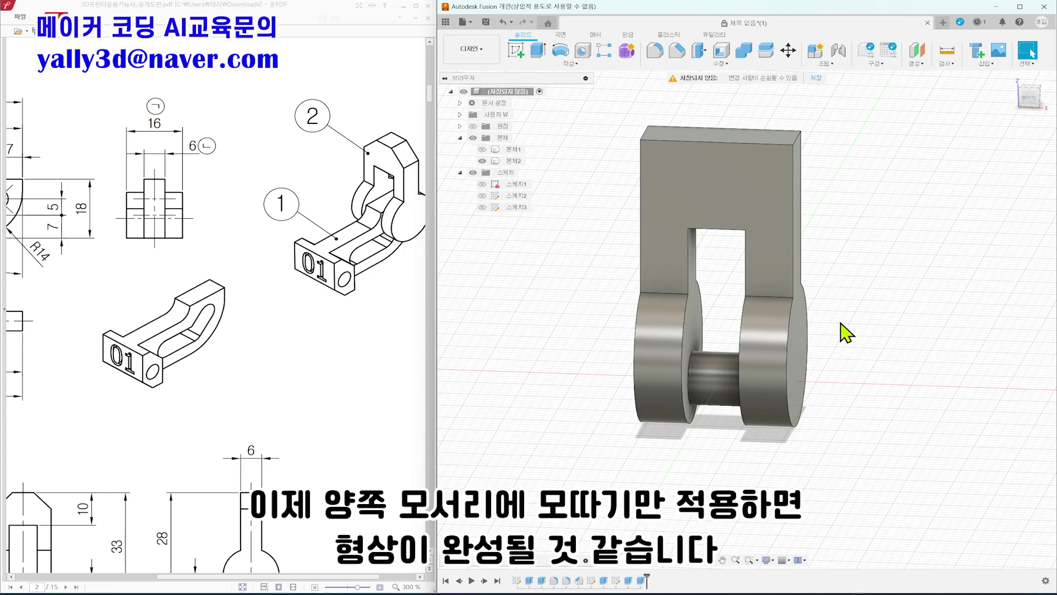
Step: Check part 2's chamfers in the drawing and chamfer both short top edges of the stem by 5 mm
{"action": "mouse_move", "coordinate": [223, 386]}
{"action": "left_mouse_down"}
{"action": "mouse_move", "coordinate": [422, 184]}
{"action": "mouse_move", "coordinate": [416, 179]}
{"action": "left_mouse_up"}
{"action": "left_click_drag", "start_coordinate": [391, 416], "coordinate": [226, 396]}
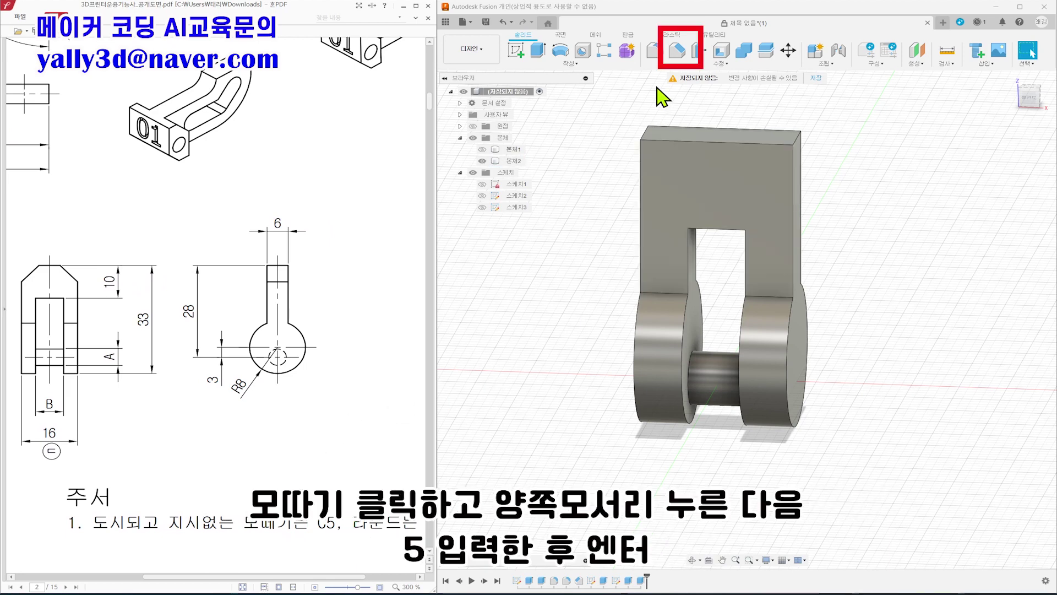
{"action": "left_click", "coordinate": [677, 51]}
{"action": "left_click", "coordinate": [797, 137]}
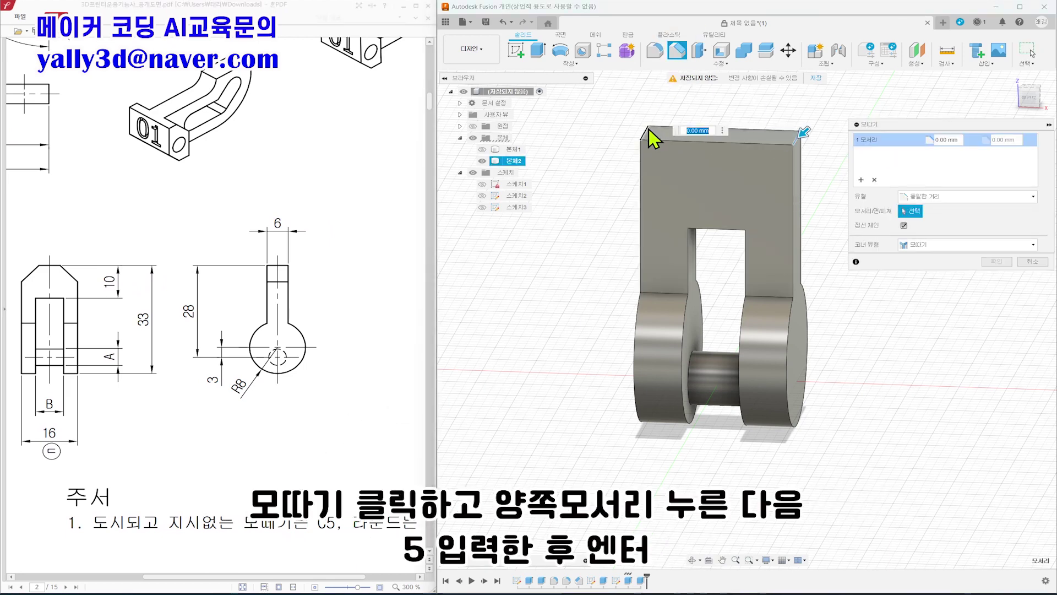
{"action": "left_click", "coordinate": [642, 133]}
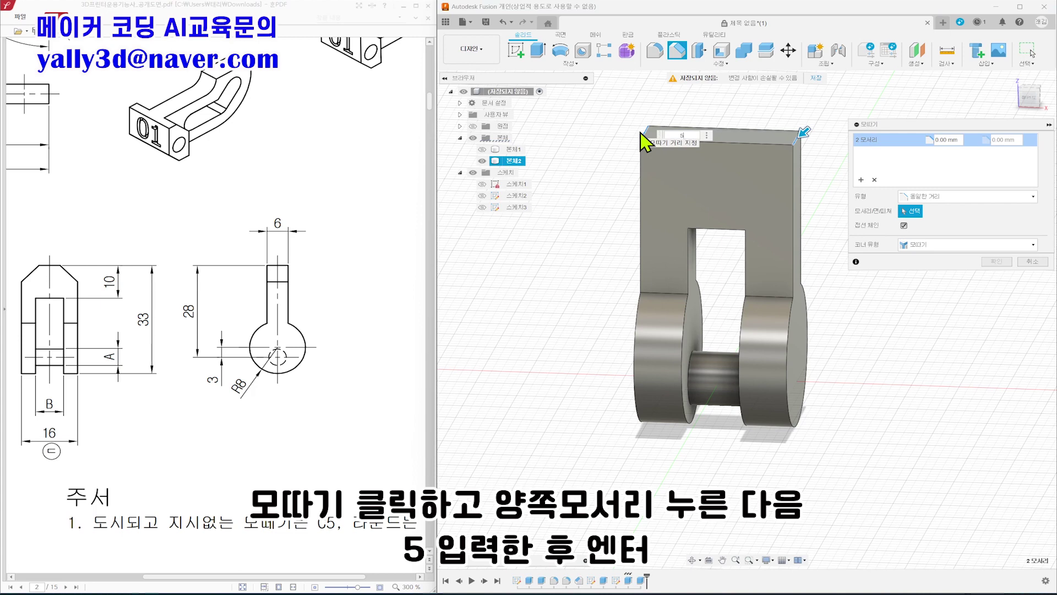
{"action": "key", "text": "Return"}
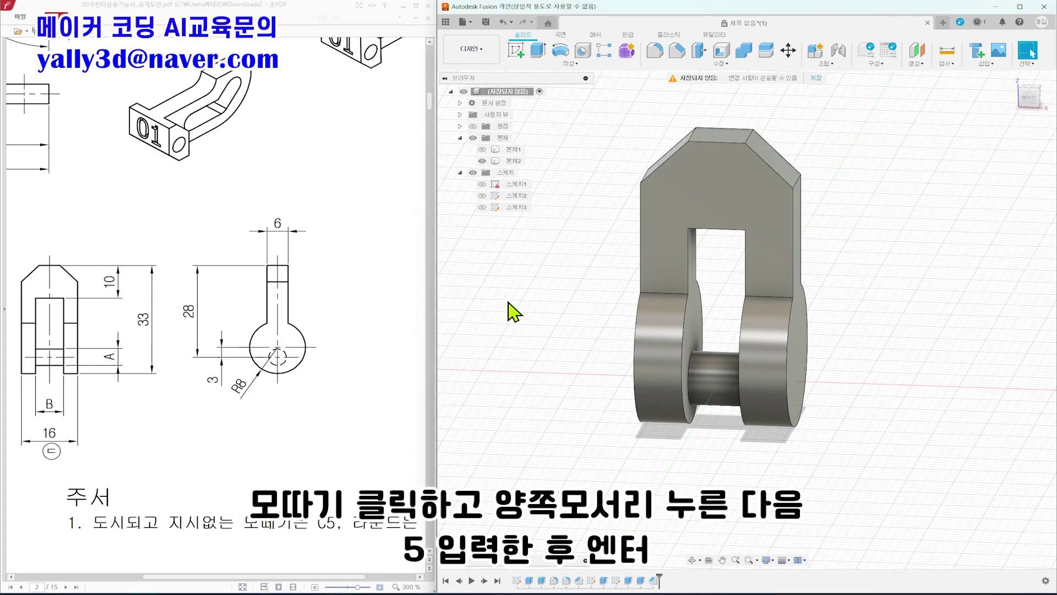
Step: Show part 1's body together with part 2 and inspect how the two parts fit together
{"action": "middle_click_drag", "start_coordinate": [952, 306], "coordinate": [926, 286], "text": "shift"}
{"action": "left_click", "coordinate": [1016, 80]}
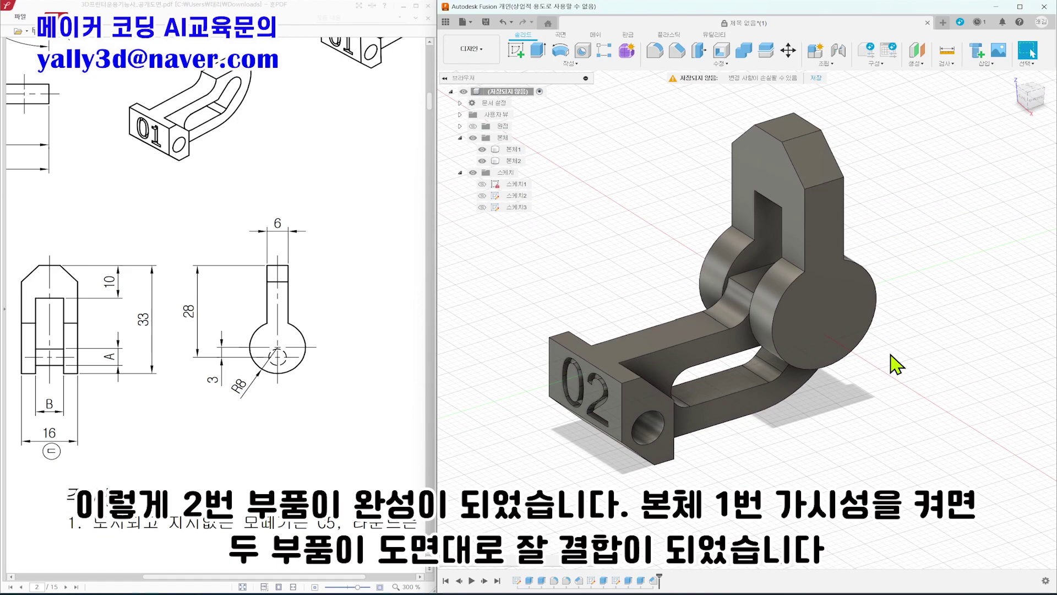
{"action": "middle_click_drag", "start_coordinate": [814, 361], "coordinate": [882, 362], "text": "shift"}
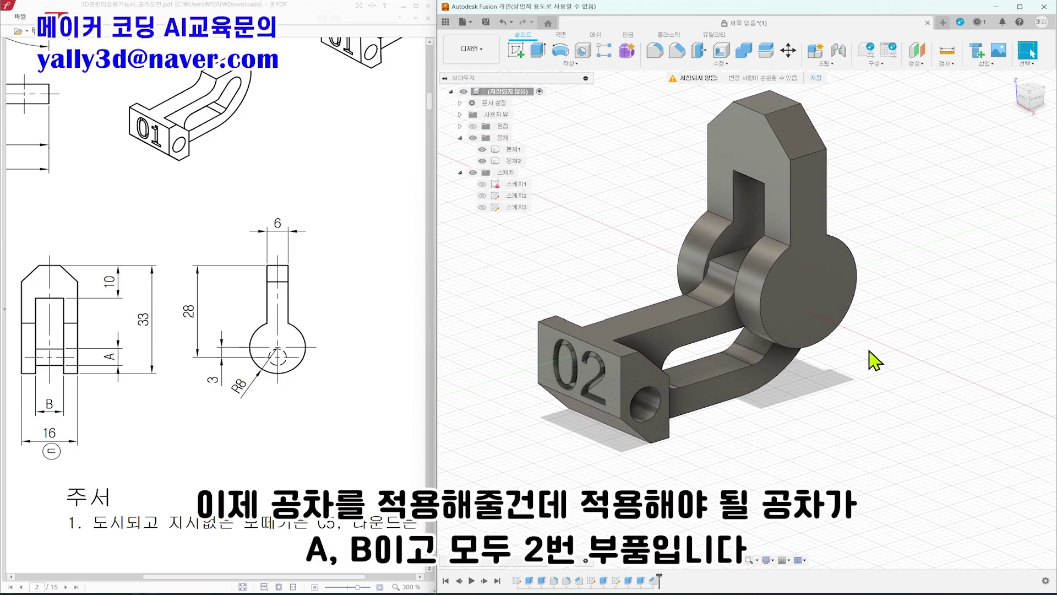
Step: Check where dimensions A and B lie on part 2 in the drawing and hide part 1's body
{"action": "left_click_drag", "start_coordinate": [250, 263], "coordinate": [415, 228]}
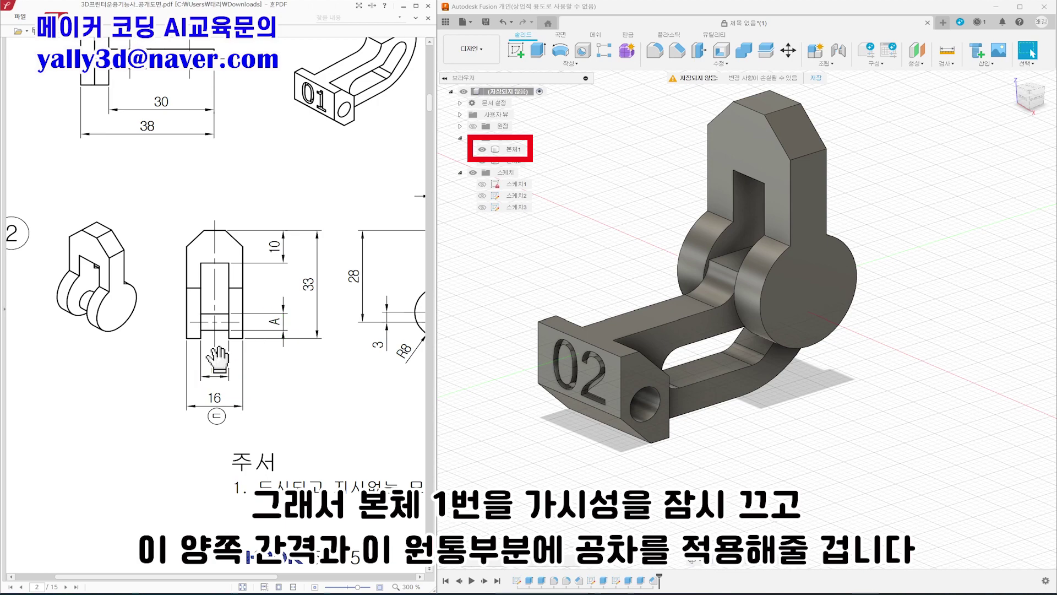
{"action": "left_click", "coordinate": [487, 152]}
{"action": "left_click", "coordinate": [483, 150]}
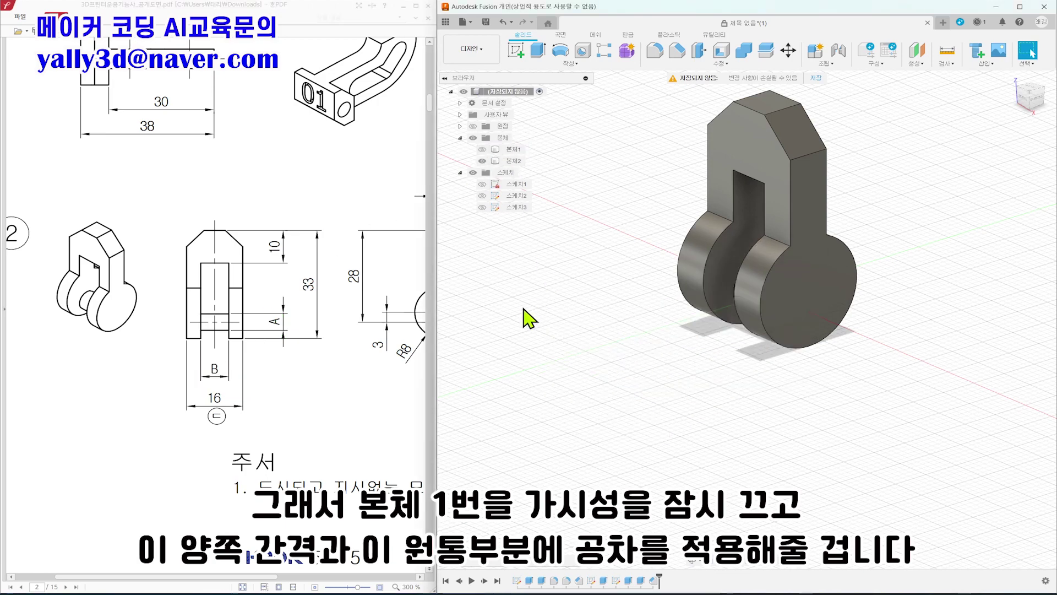
Step: Offset the two inner slot faces and the pin's cylindrical face of part 2 by -0.5 mm with Offset Face
{"action": "scroll", "coordinate": [845, 386], "scroll_direction": "up", "scroll_amount": 3}
{"action": "middle_click_drag", "start_coordinate": [846, 389], "coordinate": [778, 382], "text": "shift"}
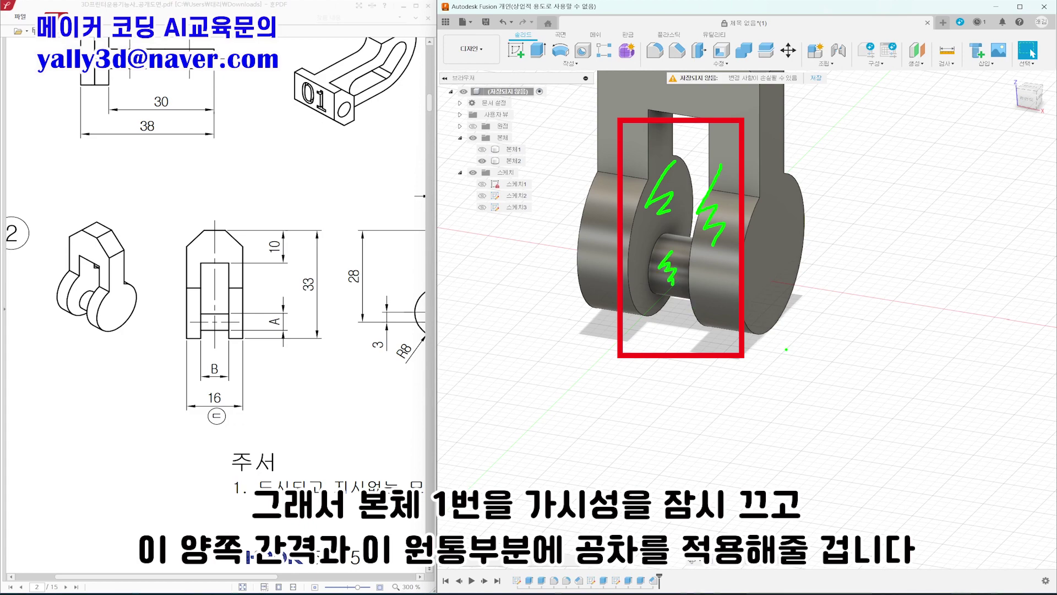
{"action": "mouse_move", "coordinate": [814, 349]}
{"action": "middle_mouse_down", "text": "shift"}
{"action": "mouse_move", "coordinate": [819, 393]}
{"action": "mouse_move", "coordinate": [843, 381]}
{"action": "middle_mouse_up", "text": "shift"}
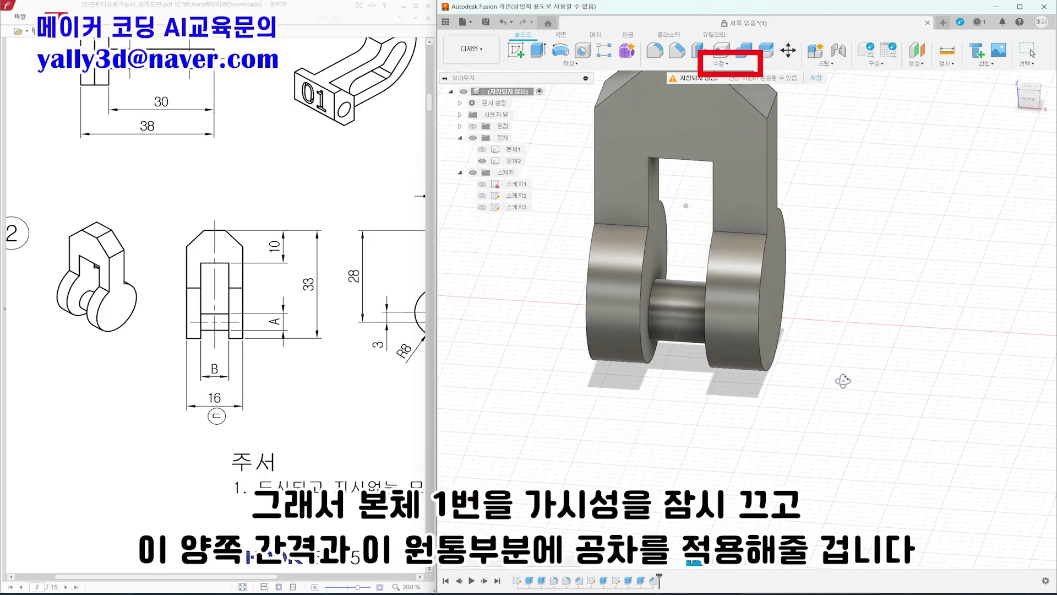
{"action": "left_click", "coordinate": [720, 63]}
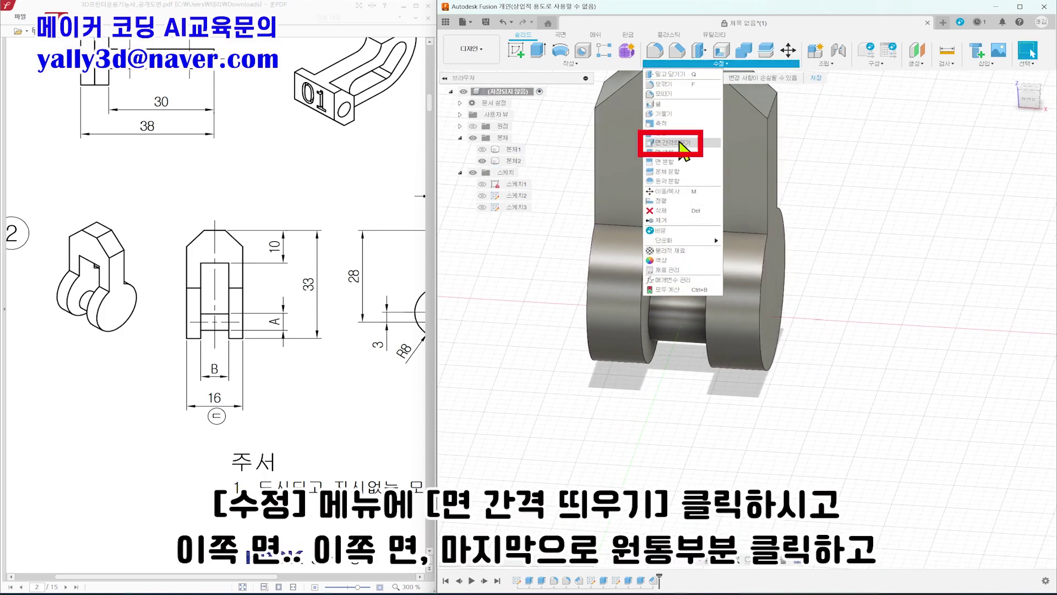
{"action": "left_click", "coordinate": [682, 143]}
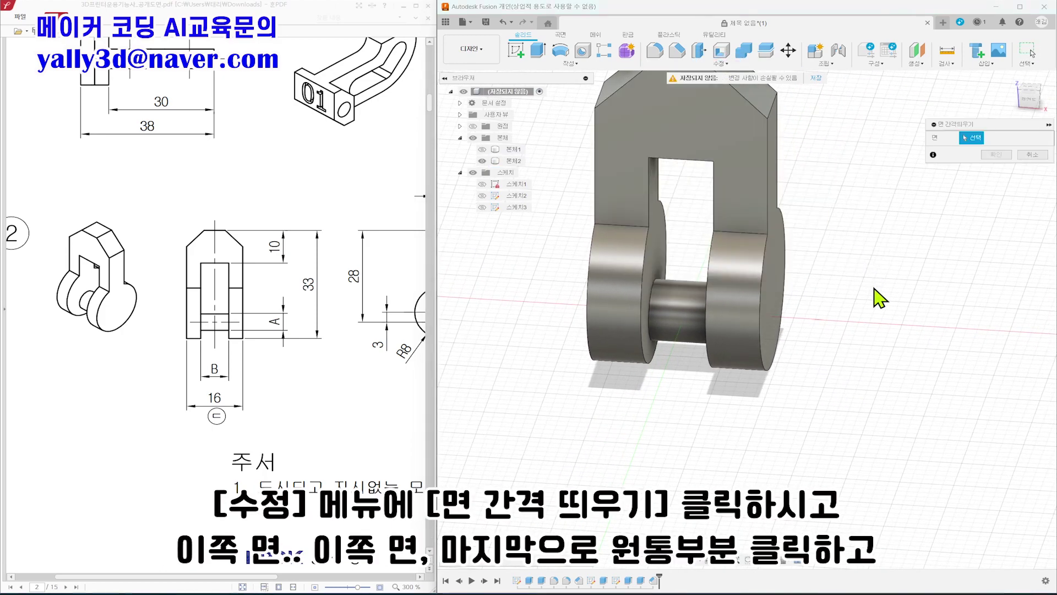
{"action": "middle_click_drag", "start_coordinate": [880, 309], "coordinate": [708, 224], "text": "shift"}
{"action": "left_click", "coordinate": [679, 244]}
{"action": "left_click", "coordinate": [708, 225]}
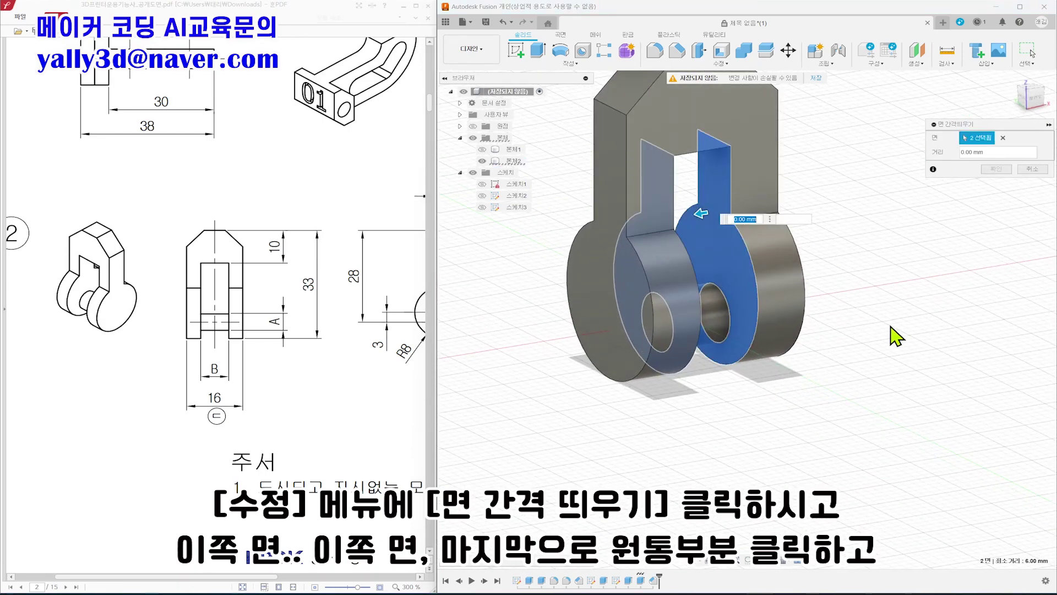
{"action": "middle_click_drag", "start_coordinate": [881, 339], "coordinate": [736, 331], "text": "shift"}
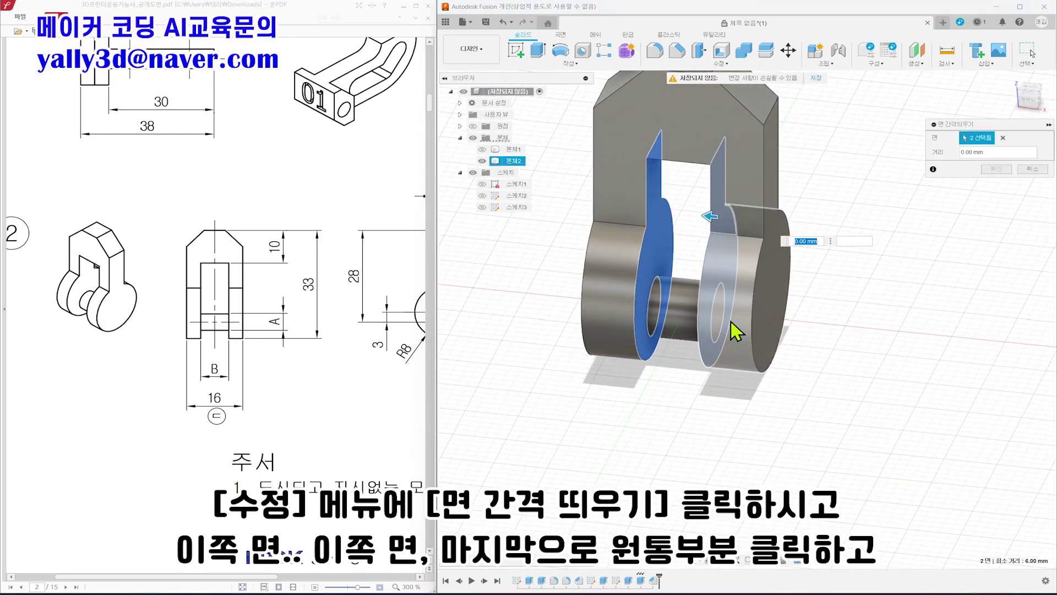
{"action": "left_click", "coordinate": [677, 313]}
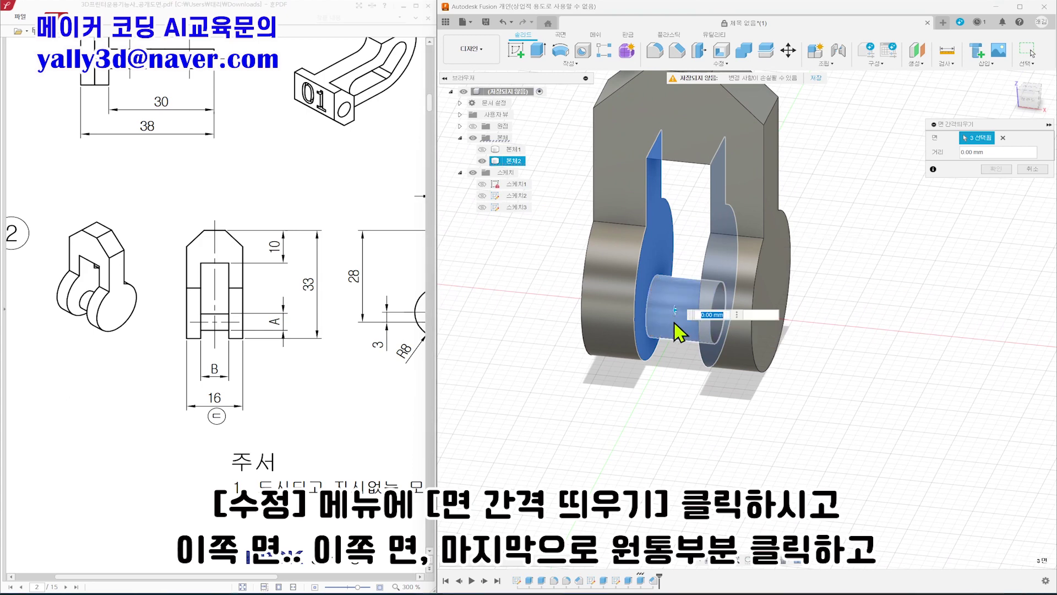
{"action": "type", "text": "-0.5"}
{"action": "key", "text": "Return"}
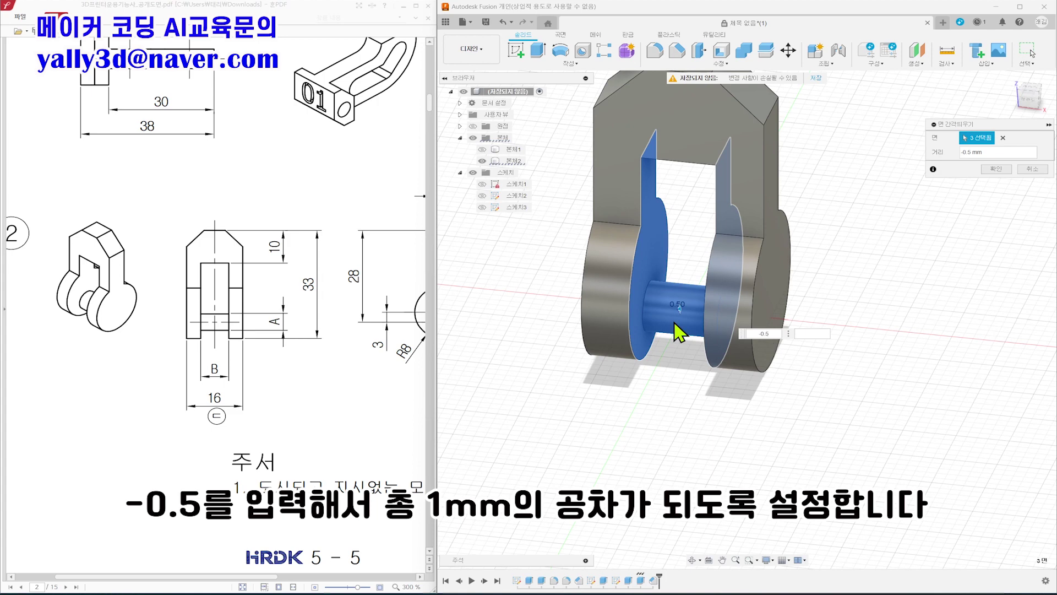
{"action": "key", "text": "Return"}
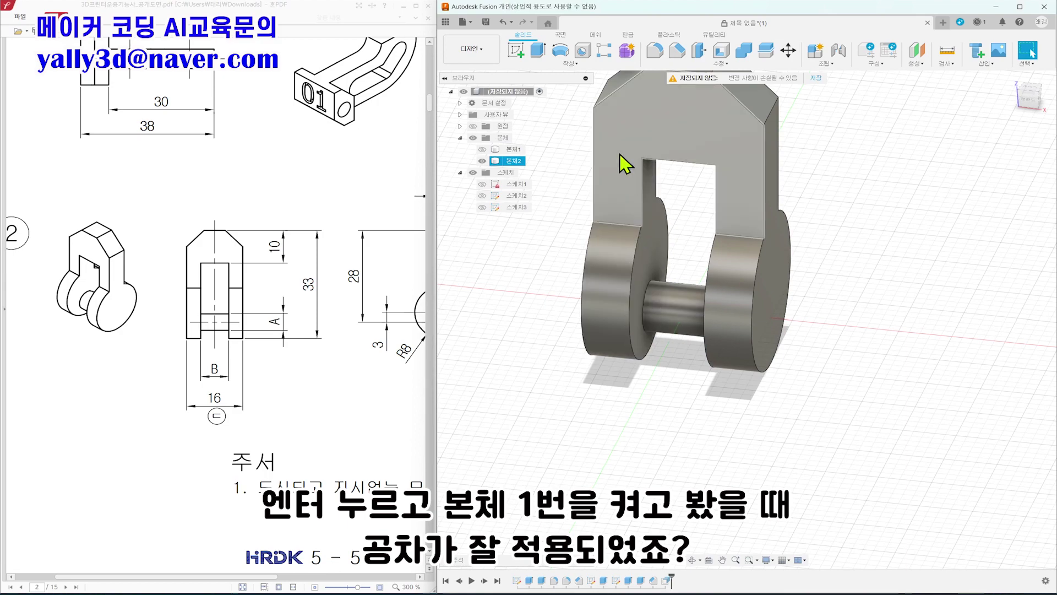
Step: Show part 1's body again and run a section analysis to check the clearance between the two parts
{"action": "left_click", "coordinate": [482, 149]}
{"action": "middle_click_drag", "start_coordinate": [880, 358], "coordinate": [825, 320], "text": "shift"}
{"action": "left_click", "coordinate": [947, 60]}
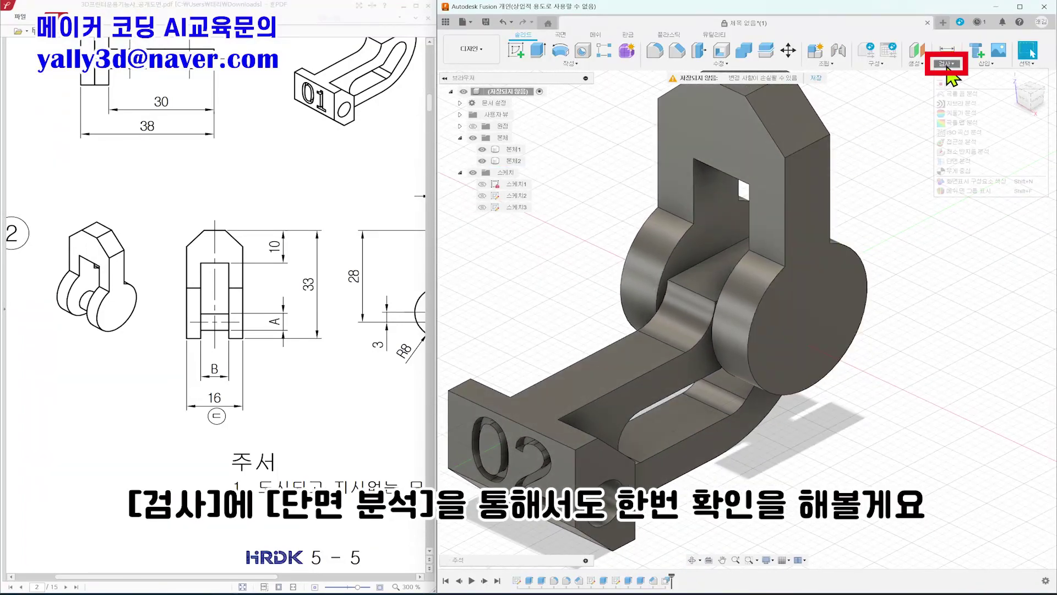
{"action": "left_click", "coordinate": [968, 162]}
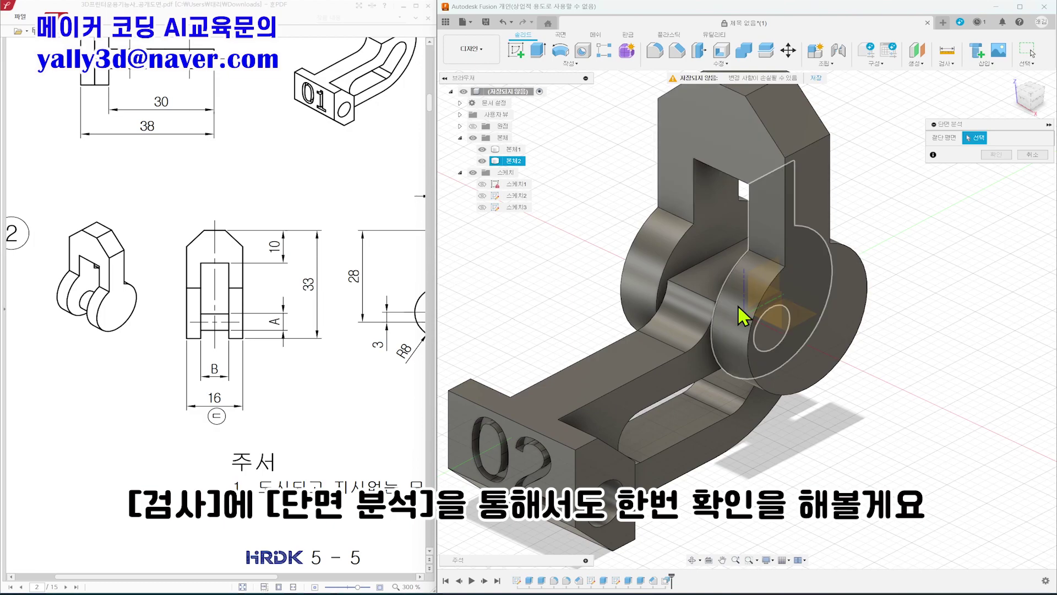
{"action": "left_click", "coordinate": [713, 380]}
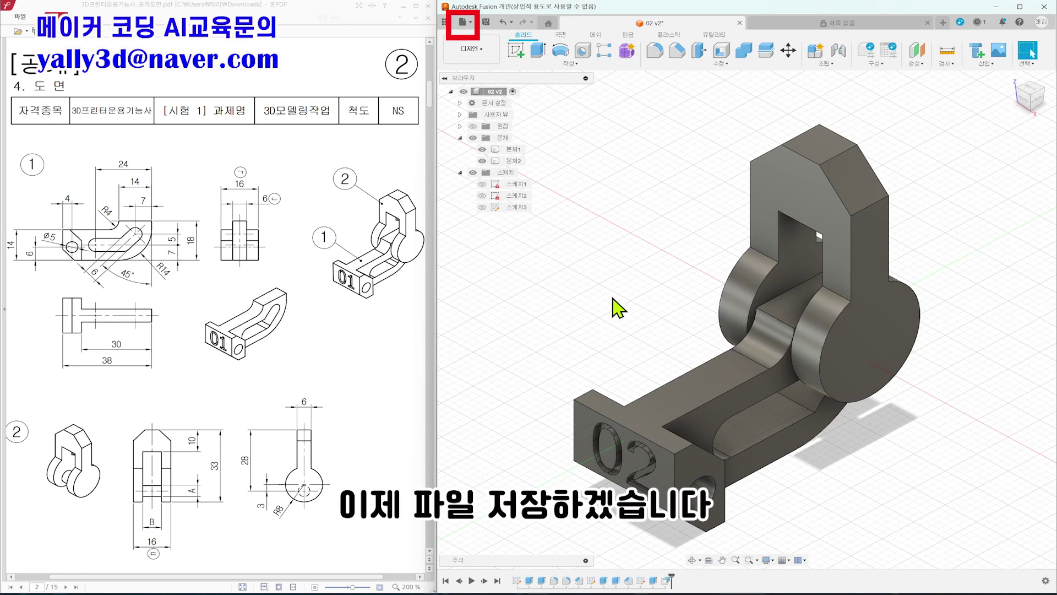
Step: Export the model under the name 02 as an Autodesk Fusion archive file (*.f3d)
{"action": "left_click", "coordinate": [470, 23]}
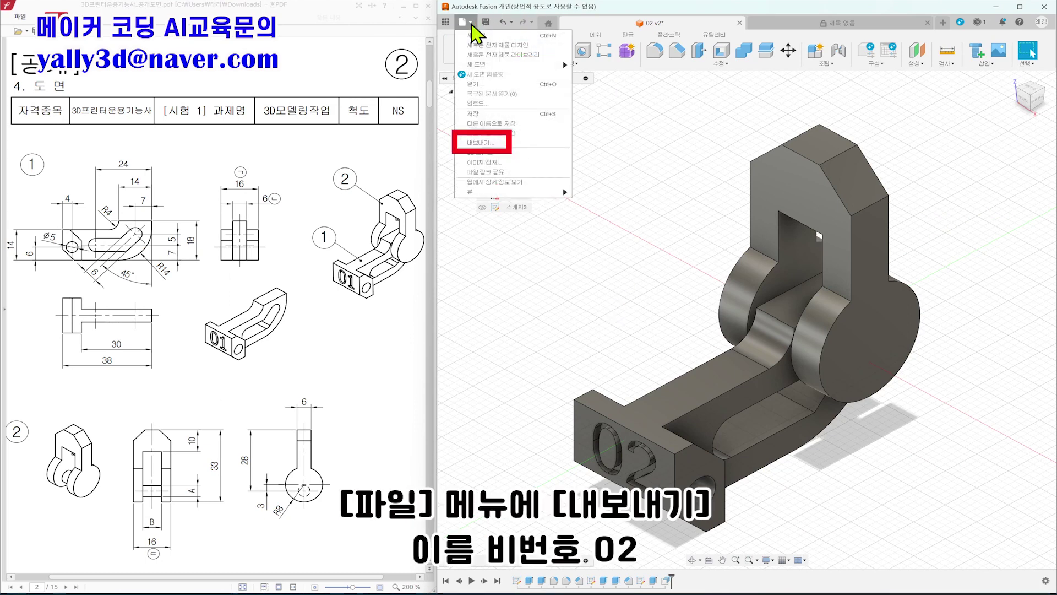
{"action": "left_click", "coordinate": [484, 144]}
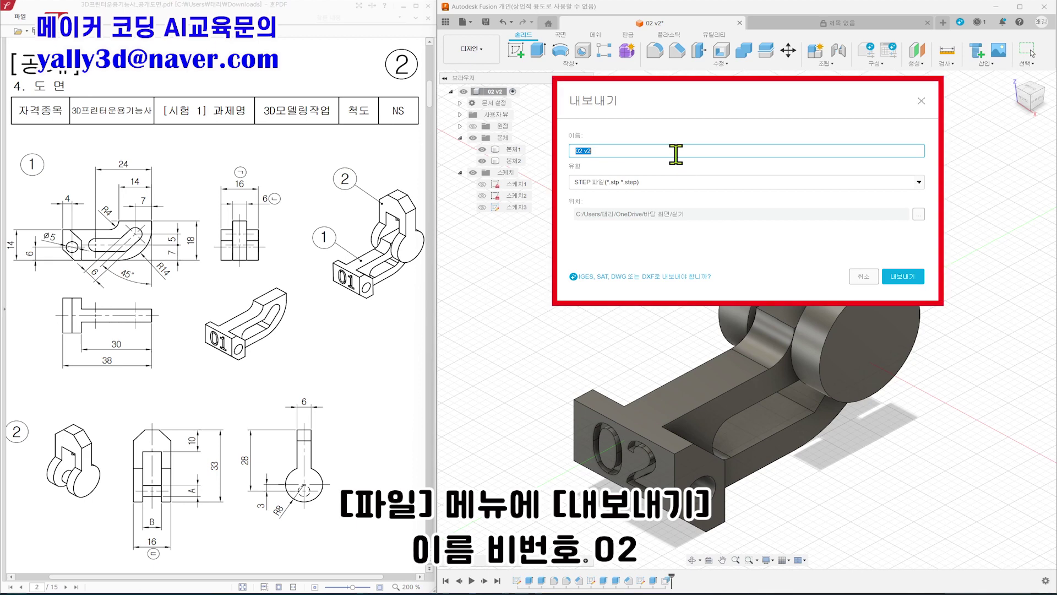
{"action": "left_click", "coordinate": [676, 184]}
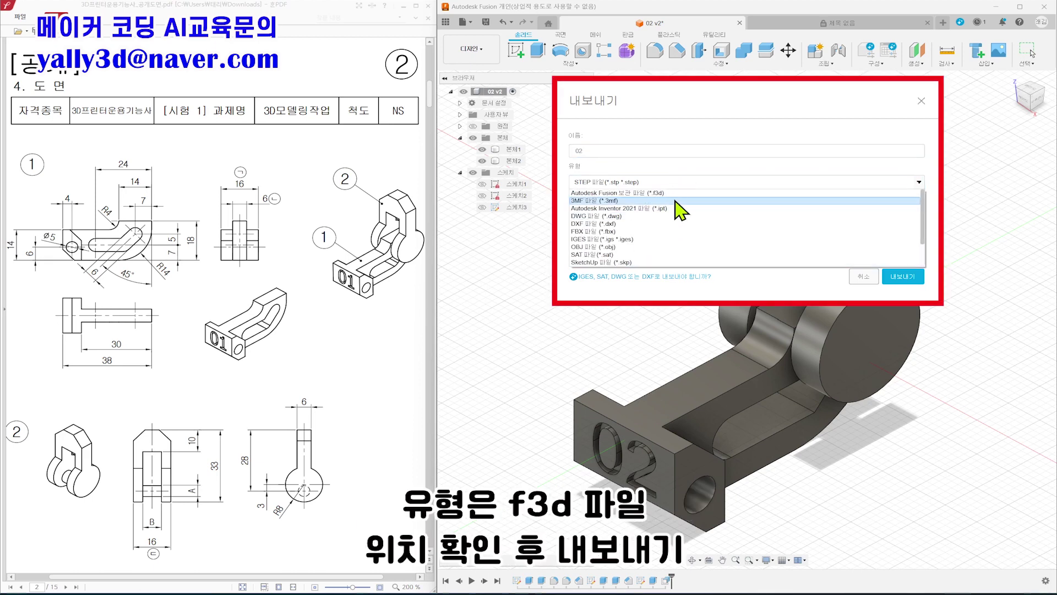
{"action": "left_click", "coordinate": [676, 202]}
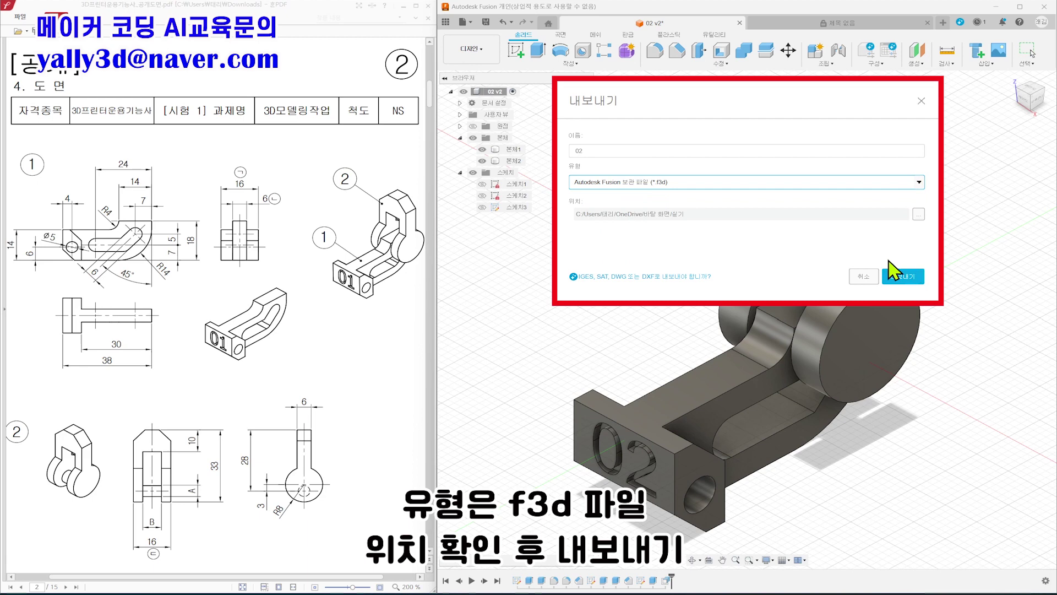
{"action": "left_click", "coordinate": [909, 277]}
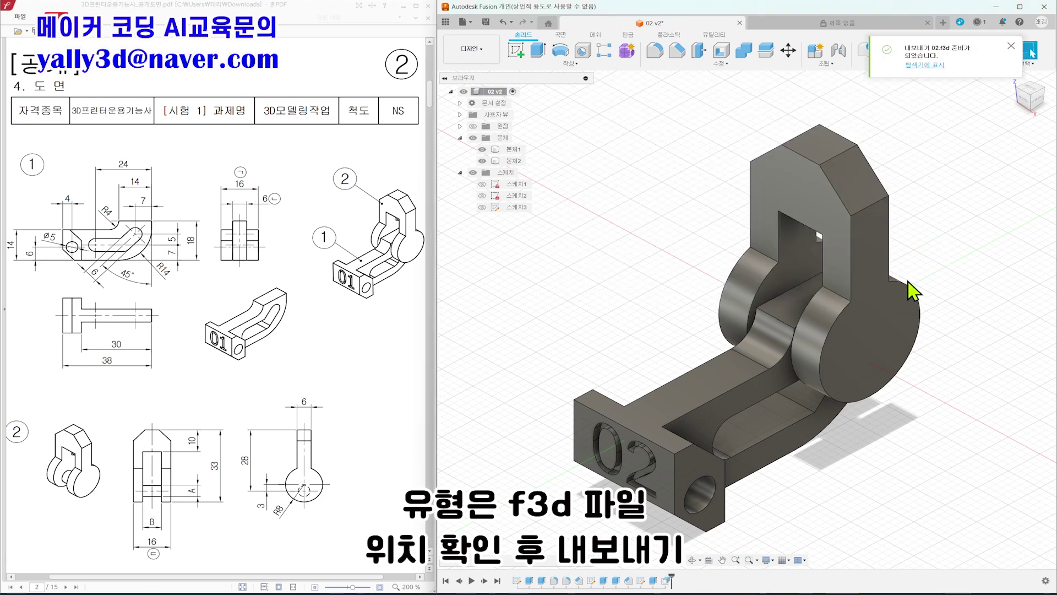
Step: Export the model again under the name 02 as a STEP file
{"action": "left_click", "coordinate": [462, 24]}
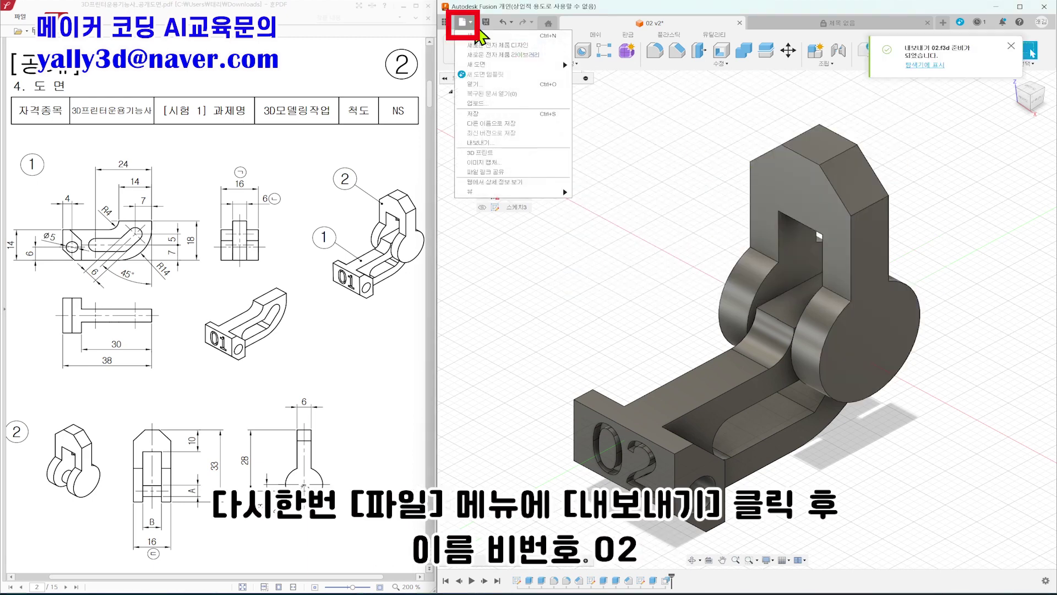
{"action": "left_click", "coordinate": [467, 141]}
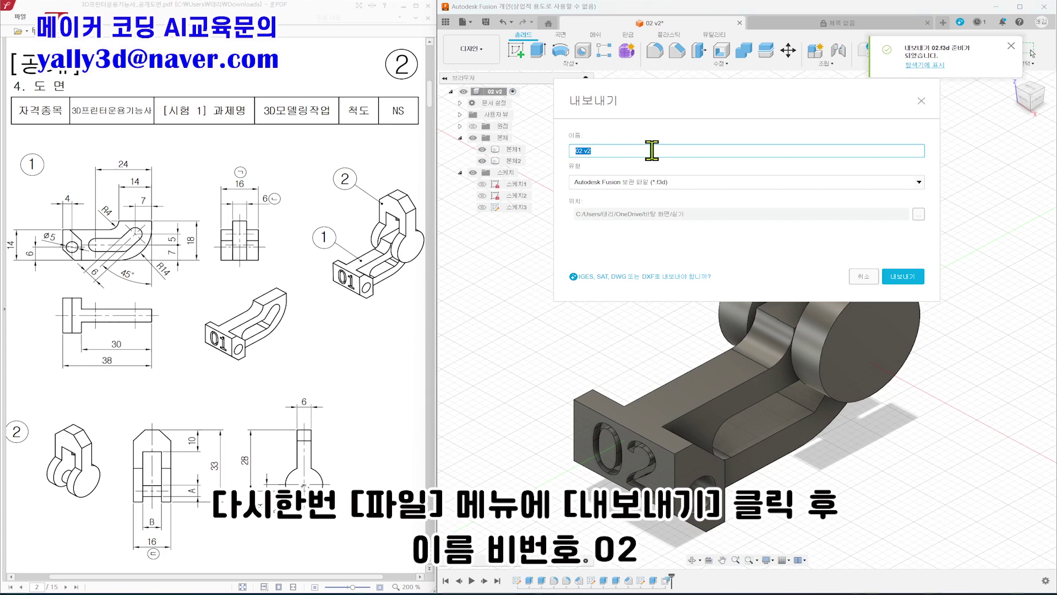
{"action": "type", "text": "02"}
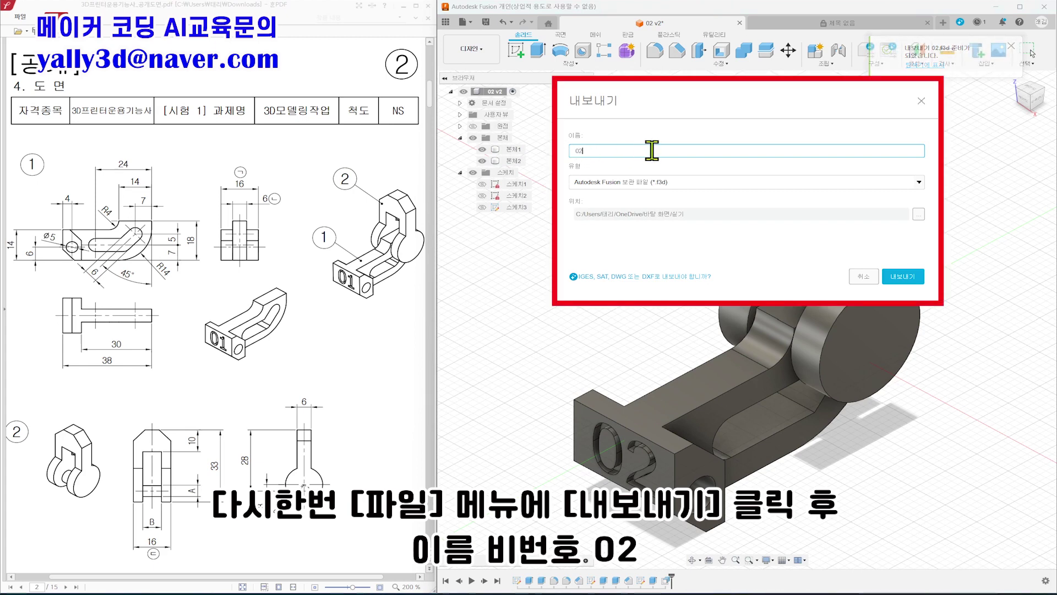
{"action": "left_click", "coordinate": [660, 184]}
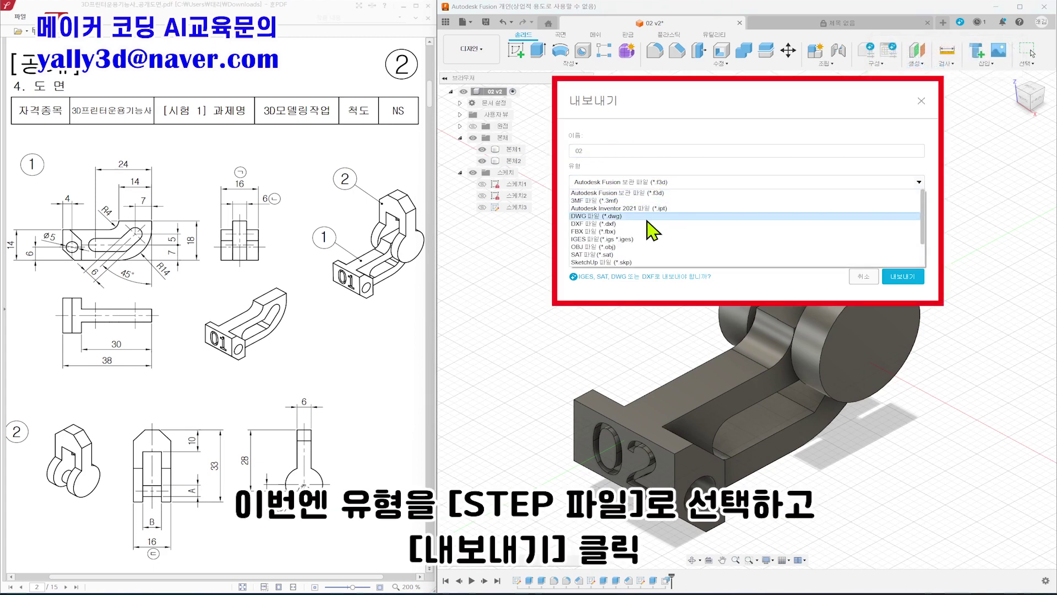
{"action": "left_click", "coordinate": [638, 247]}
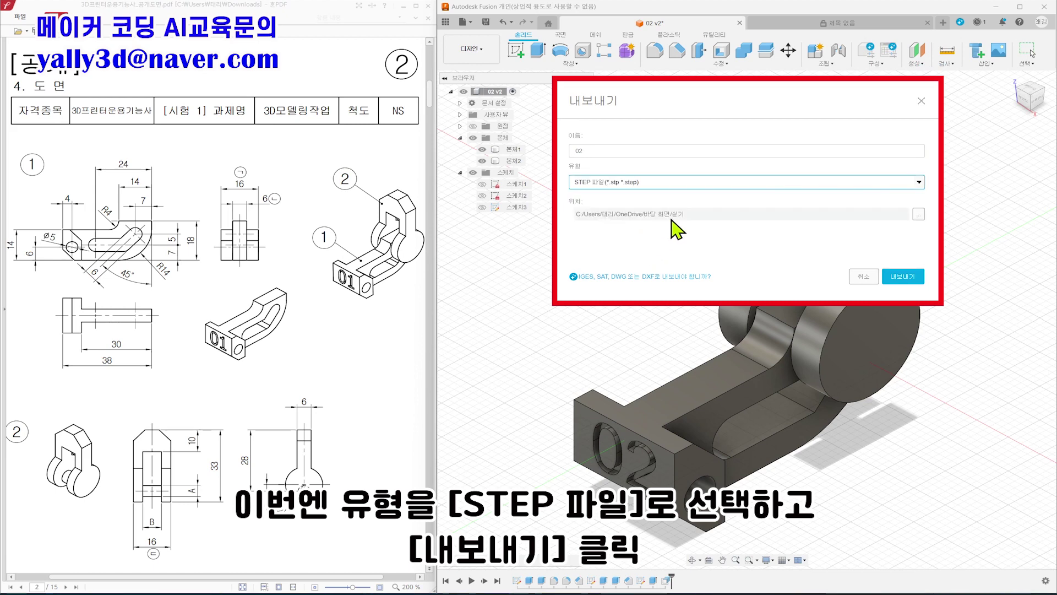
{"action": "left_click", "coordinate": [917, 279]}
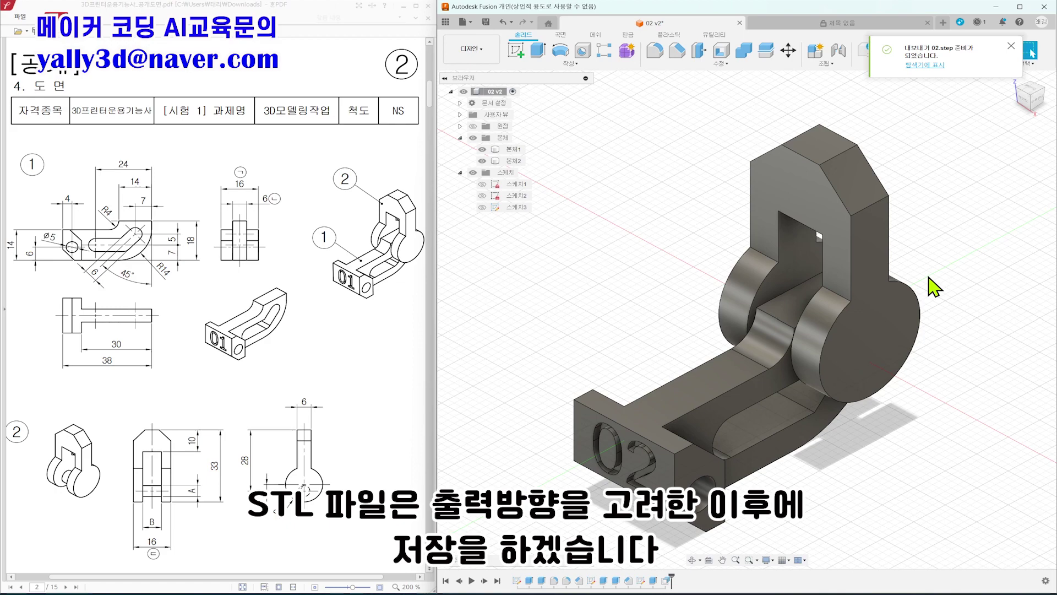
Step: View the assembly straight from the side to judge how part 2 should lie for printing
{"action": "middle_click_drag", "start_coordinate": [956, 285], "coordinate": [923, 256]}
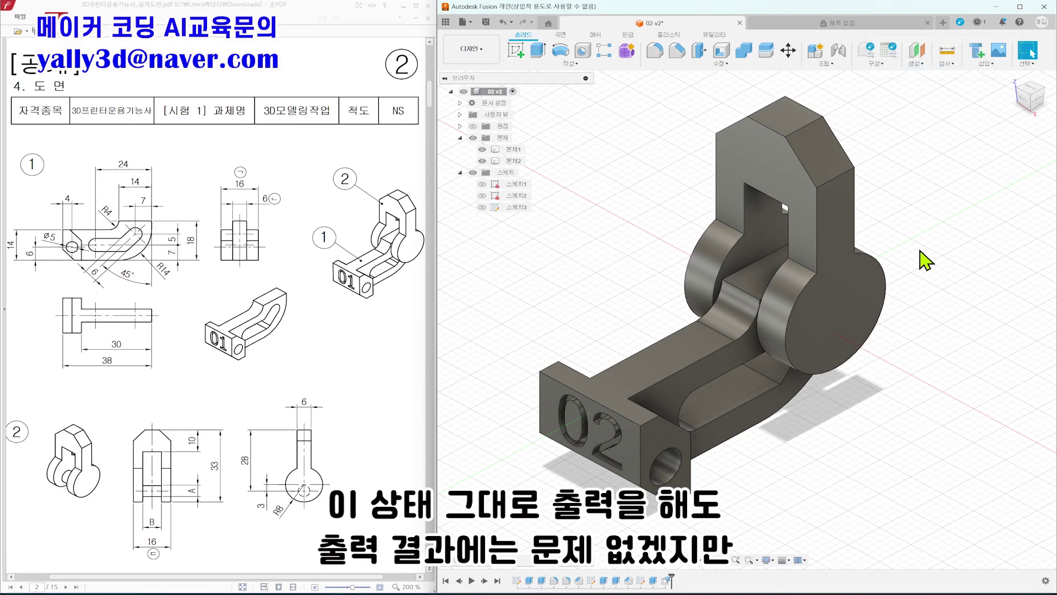
{"action": "left_click", "coordinate": [1039, 101]}
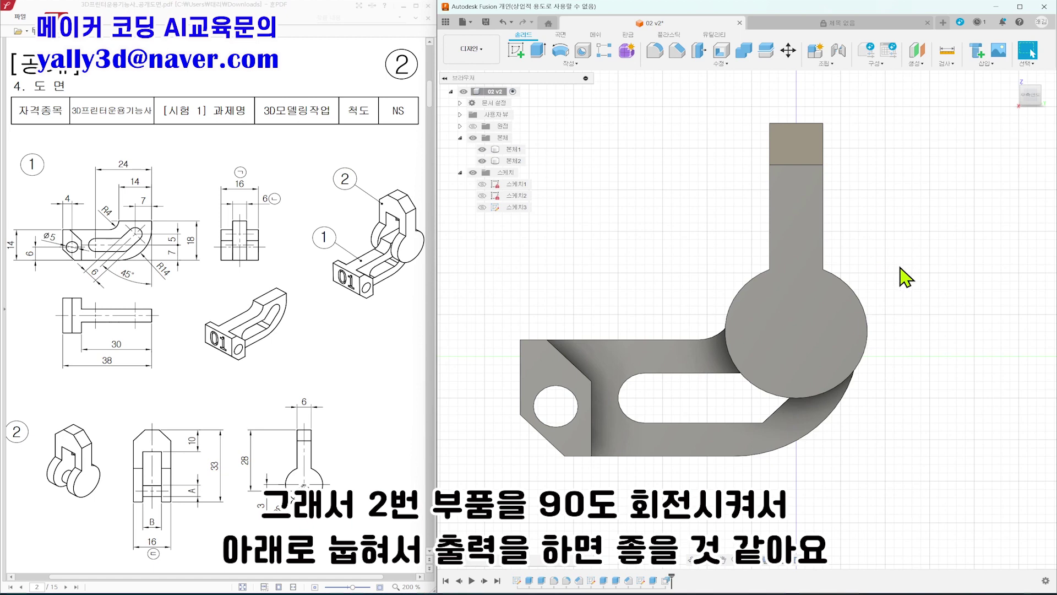
{"action": "scroll", "coordinate": [903, 275], "scroll_direction": "down", "scroll_amount": 1}
{"action": "left_click_drag", "start_coordinate": [845, 279], "coordinate": [1023, 313]}
{"action": "left_click_drag", "start_coordinate": [916, 367], "coordinate": [857, 368]}
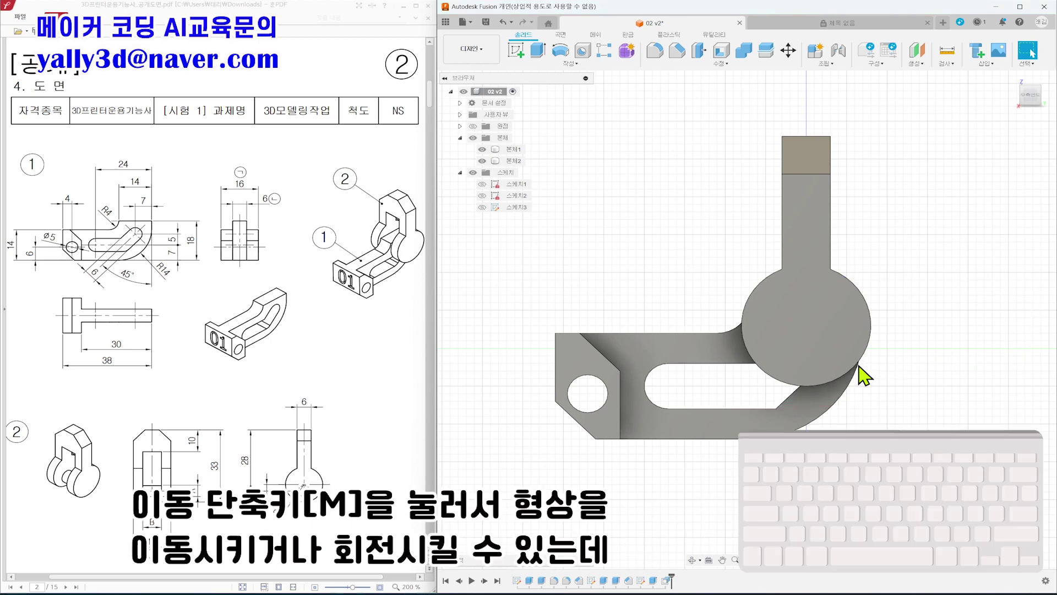
{"action": "key", "text": "m"}
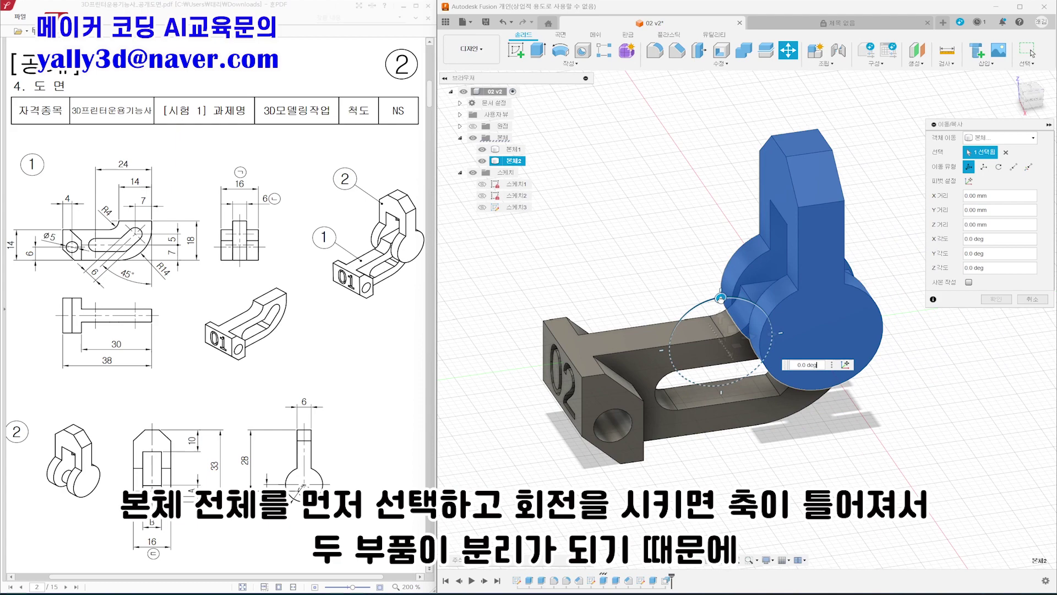
{"action": "mouse_move", "coordinate": [720, 298]}
{"action": "left_mouse_down"}
{"action": "mouse_move", "coordinate": [752, 335]}
{"action": "mouse_move", "coordinate": [754, 308]}
{"action": "mouse_move", "coordinate": [752, 333]}
{"action": "mouse_move", "coordinate": [724, 288]}
{"action": "left_mouse_up"}
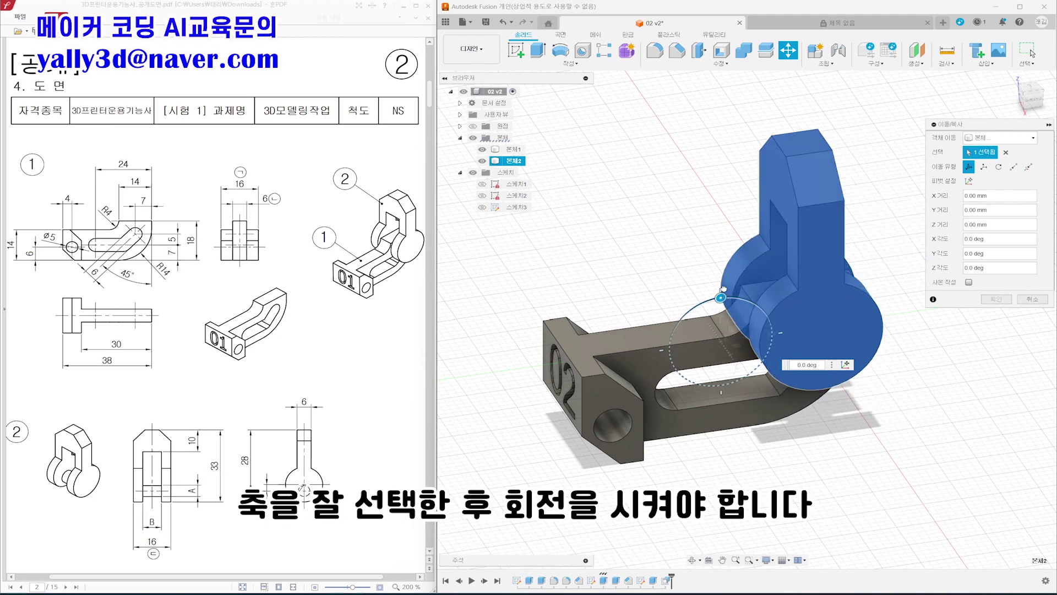
{"action": "left_click_drag", "start_coordinate": [723, 289], "coordinate": [724, 289]}
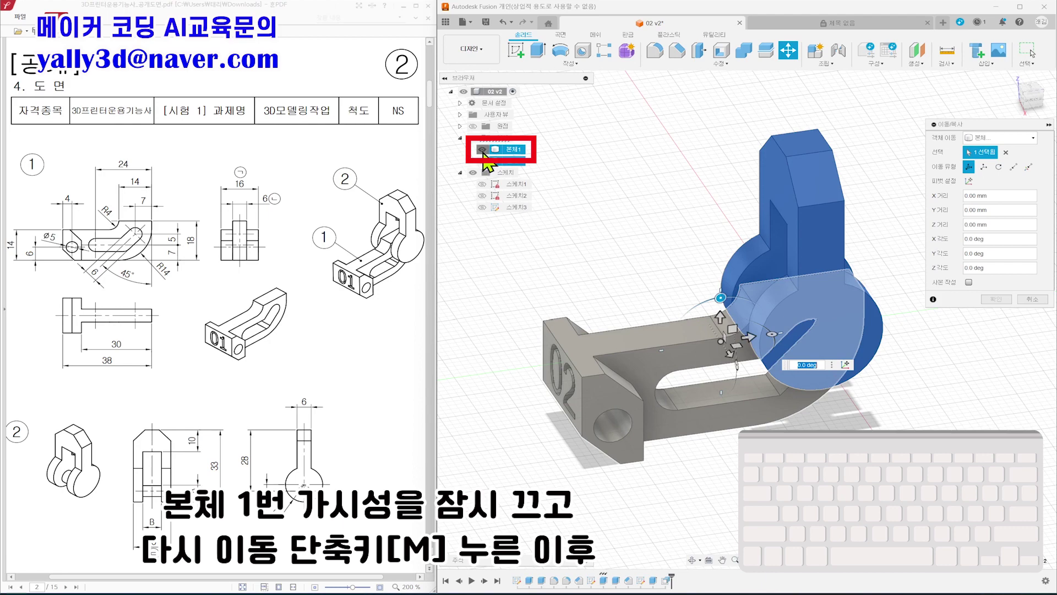
Step: Hide part 1's body and leave the current Move command so that only part 2 is displayed
{"action": "left_click", "coordinate": [483, 150]}
{"action": "key", "text": "Escape"}
{"action": "middle_click_drag", "start_coordinate": [827, 419], "coordinate": [735, 439], "text": "shift"}
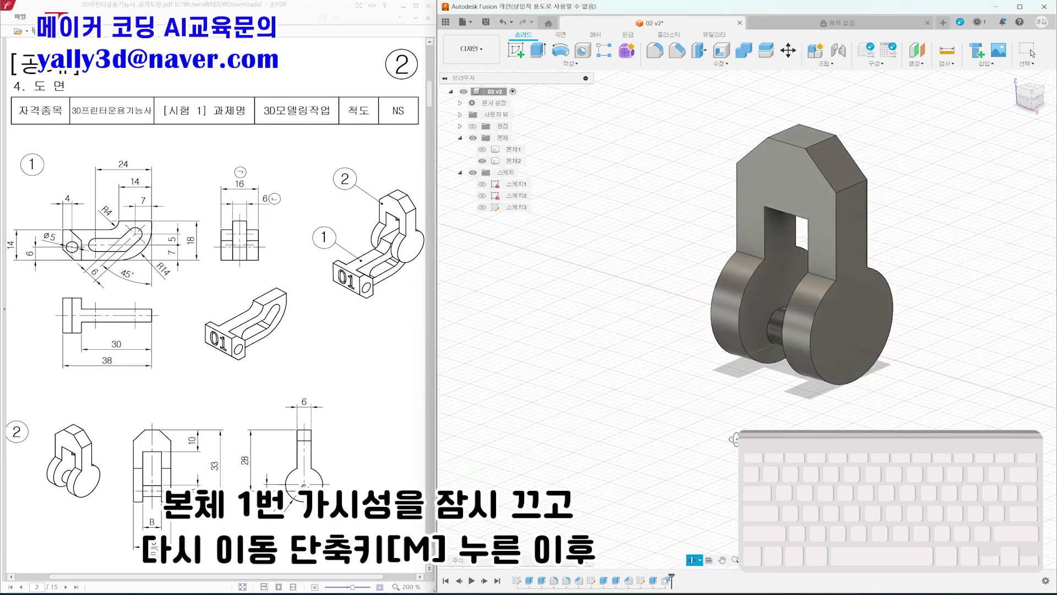
{"action": "left_click", "coordinate": [1030, 53]}
Step: Rotate part 2's body 90 degrees about its connecting cylinder with the Move command so the part lies flat
{"action": "key", "text": "m"}
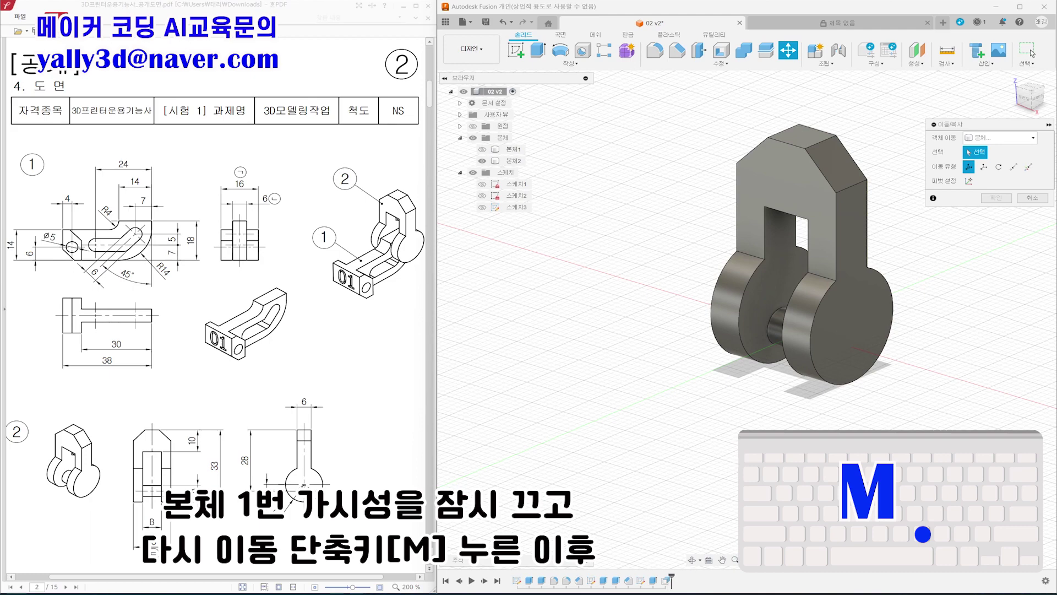
{"action": "scroll", "coordinate": [762, 408], "scroll_direction": "up", "scroll_amount": 3}
{"action": "middle_click_drag", "start_coordinate": [762, 408], "coordinate": [783, 398], "text": "shift"}
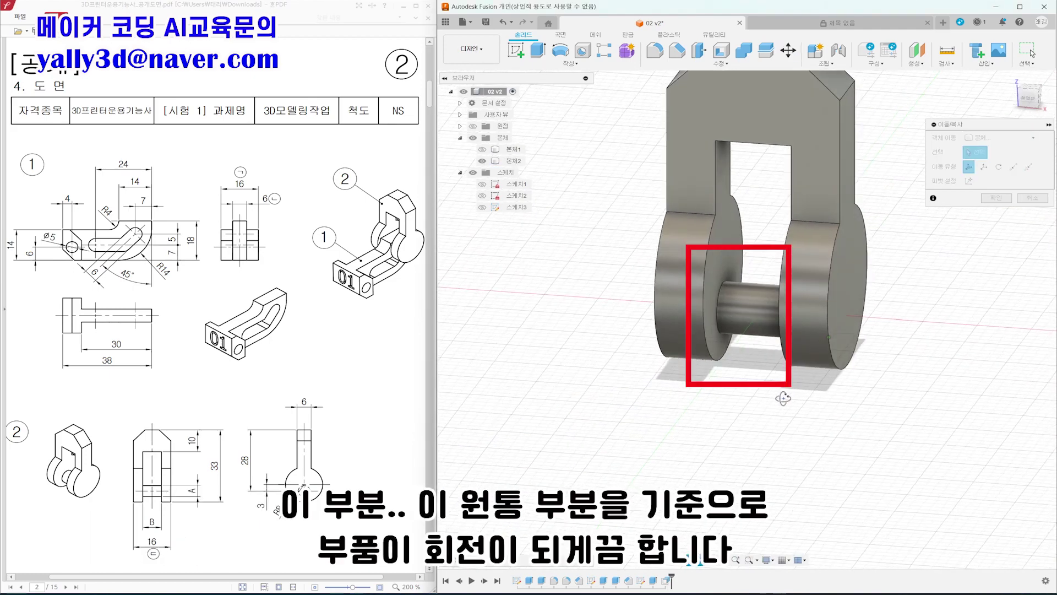
{"action": "left_click", "coordinate": [755, 314]}
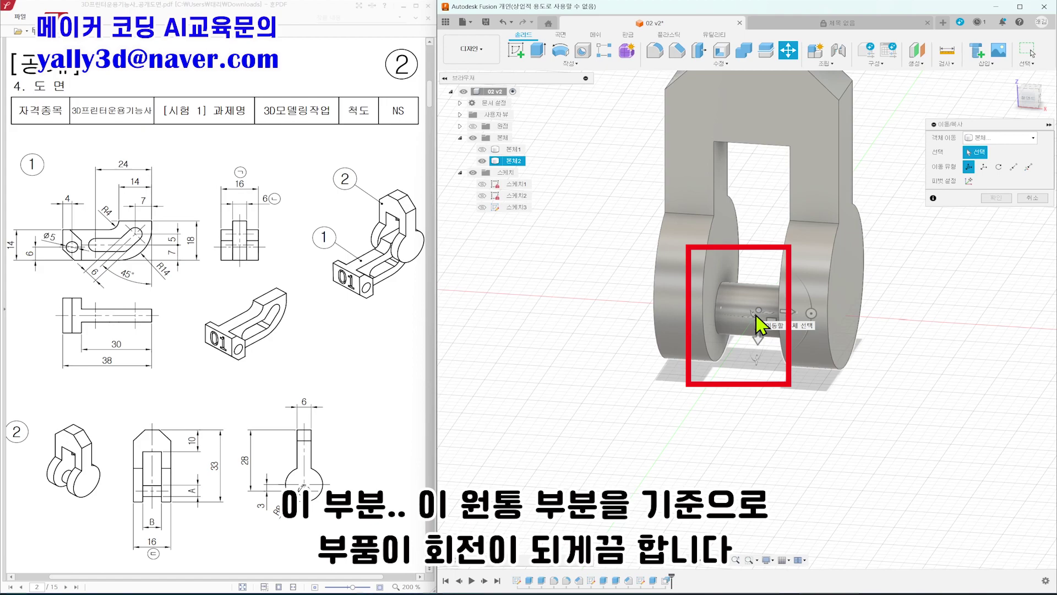
{"action": "left_click", "coordinate": [761, 324]}
{"action": "middle_click_drag", "start_coordinate": [755, 325], "coordinate": [736, 369], "text": "shift"}
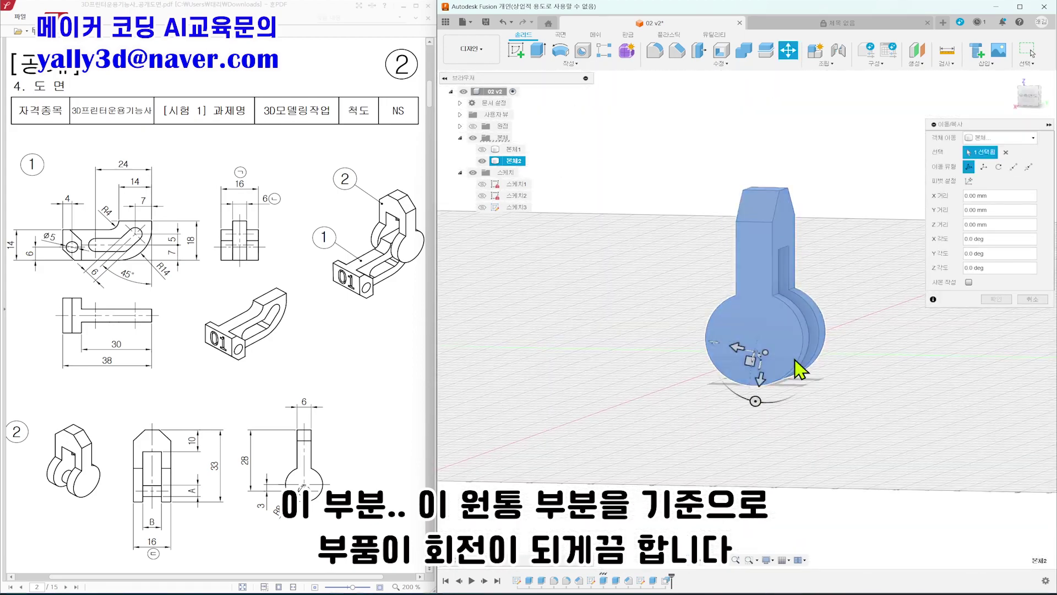
{"action": "left_click_drag", "start_coordinate": [756, 401], "coordinate": [713, 350]}
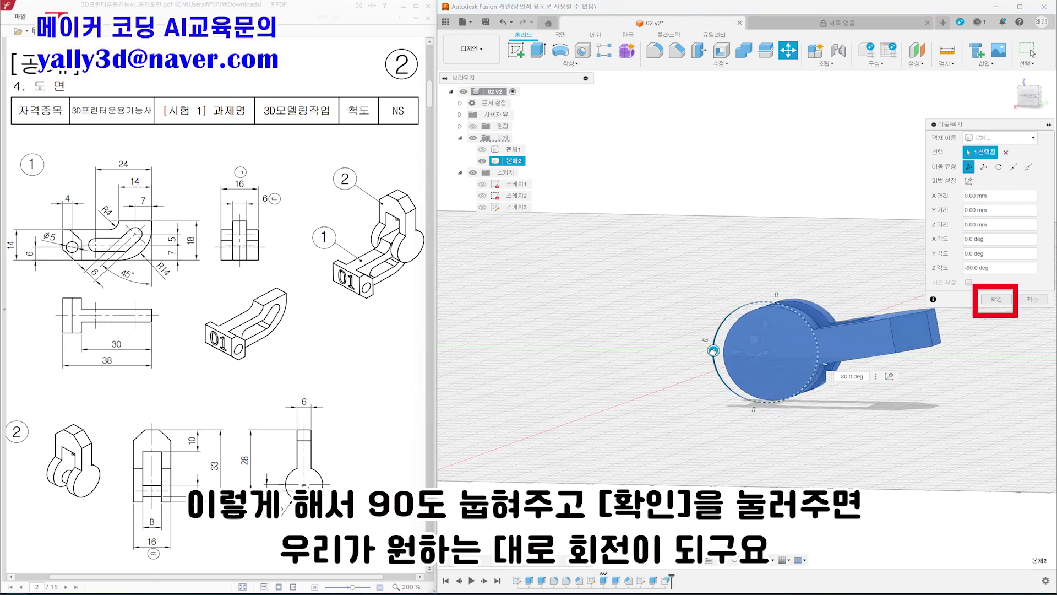
{"action": "left_click", "coordinate": [996, 299]}
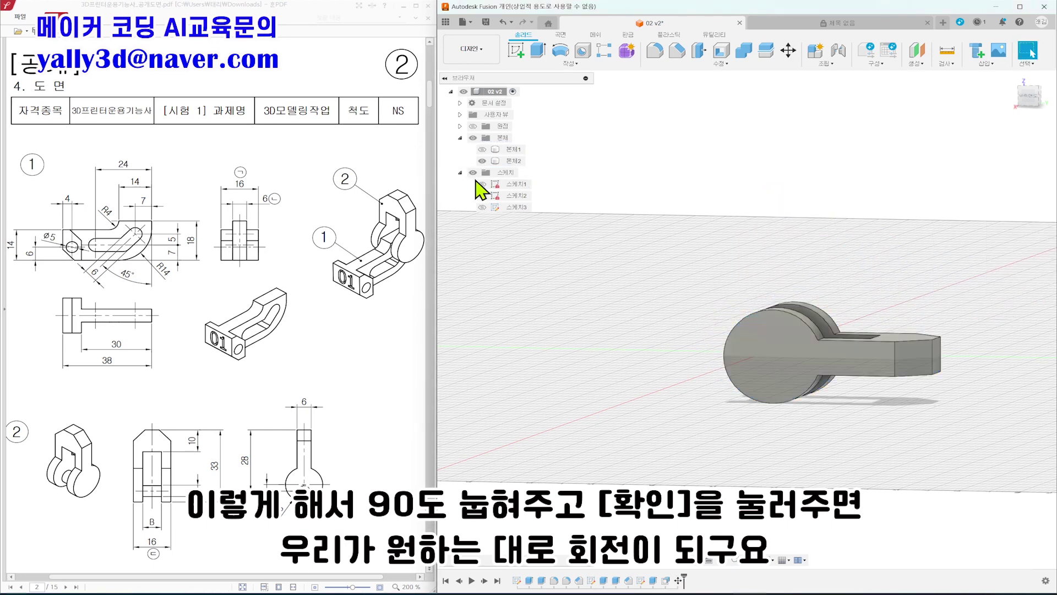
Step: Show part 1's body again and remove the Move feature so part 2 stands upright
{"action": "left_click", "coordinate": [482, 149]}
{"action": "middle_click_drag", "start_coordinate": [624, 283], "coordinate": [639, 315], "text": "shift"}
{"action": "middle_click_drag", "start_coordinate": [675, 344], "coordinate": [580, 305]}
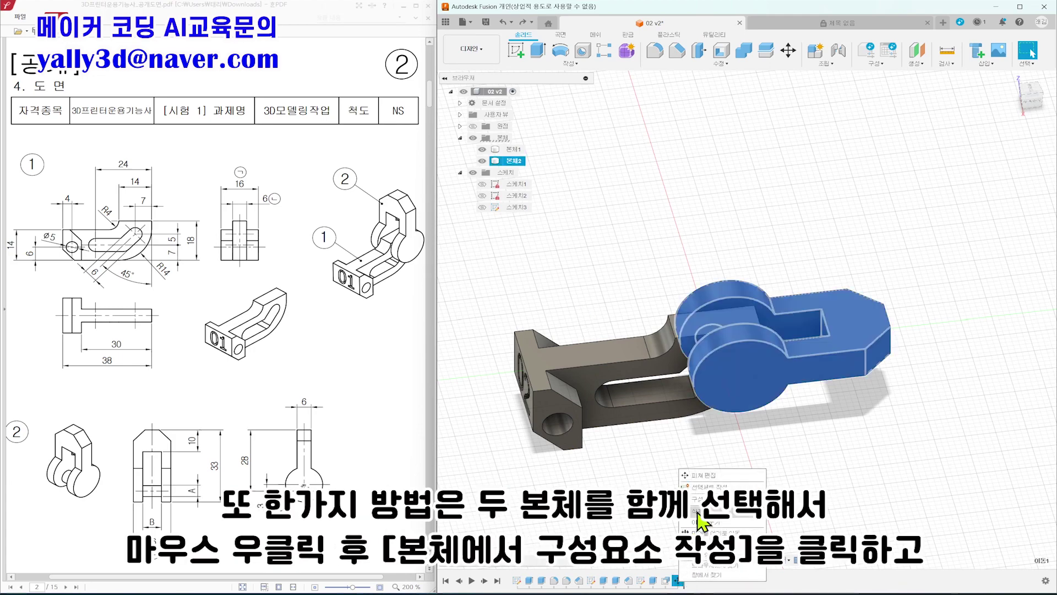
{"action": "left_click_drag", "start_coordinate": [682, 583], "coordinate": [670, 583]}
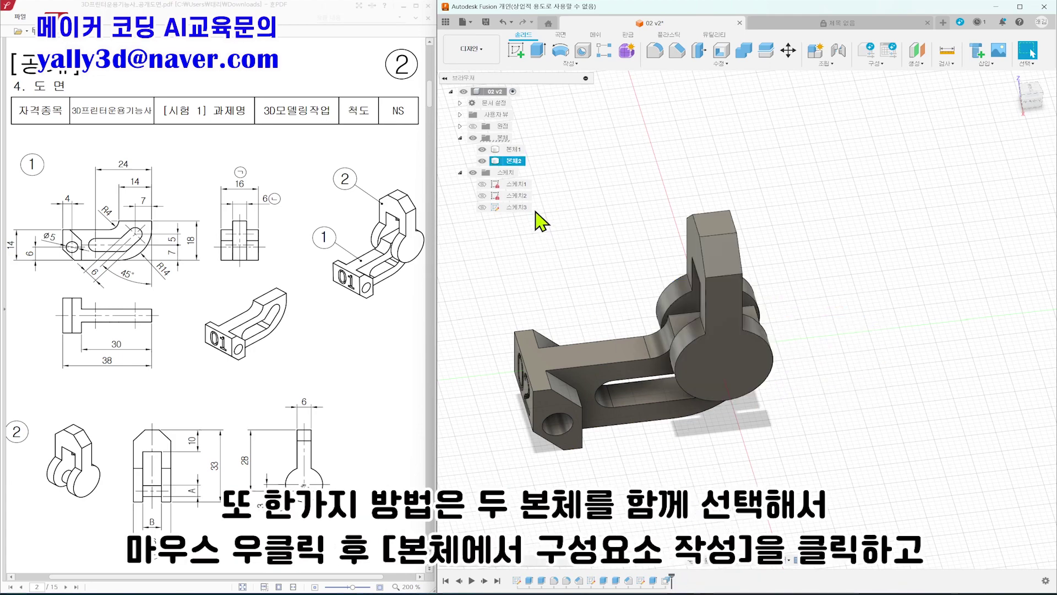
Step: Create components from the two bodies of part 1 and part 2
{"action": "left_click", "coordinate": [512, 160], "text": "ctrl"}
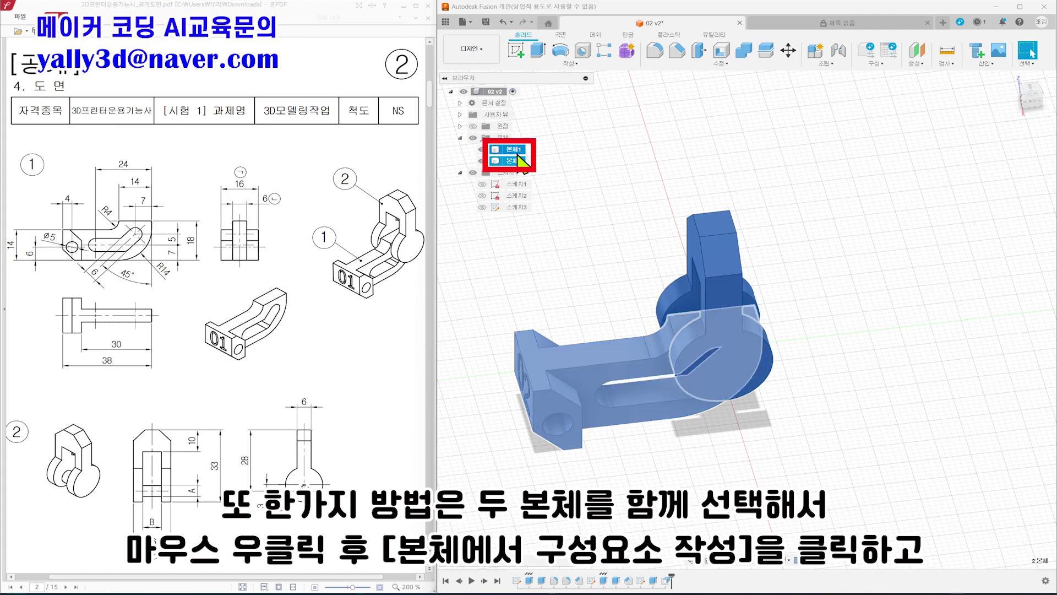
{"action": "right_click", "coordinate": [520, 160]}
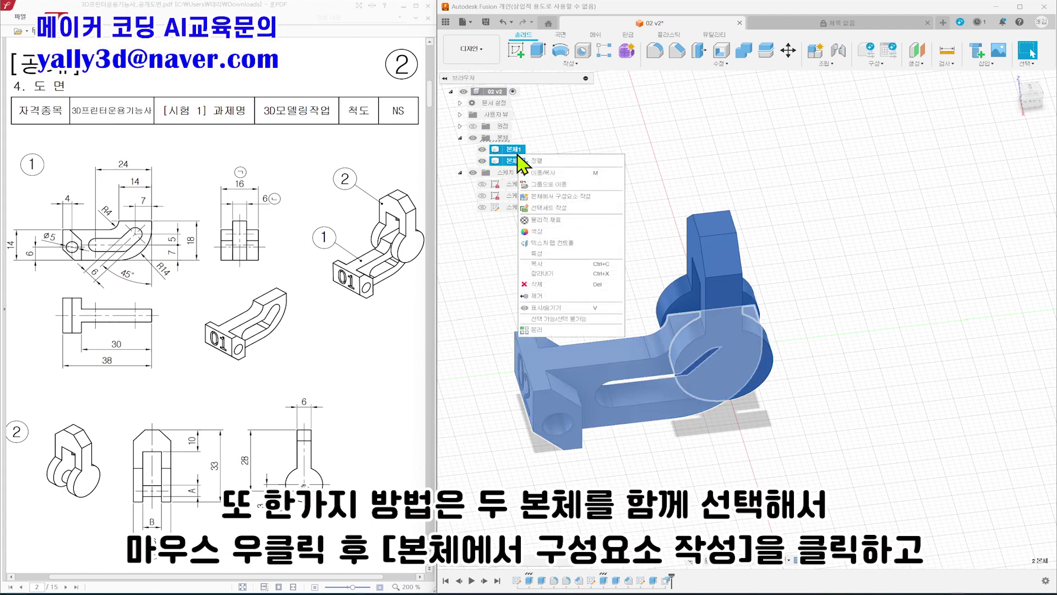
{"action": "left_click", "coordinate": [563, 198]}
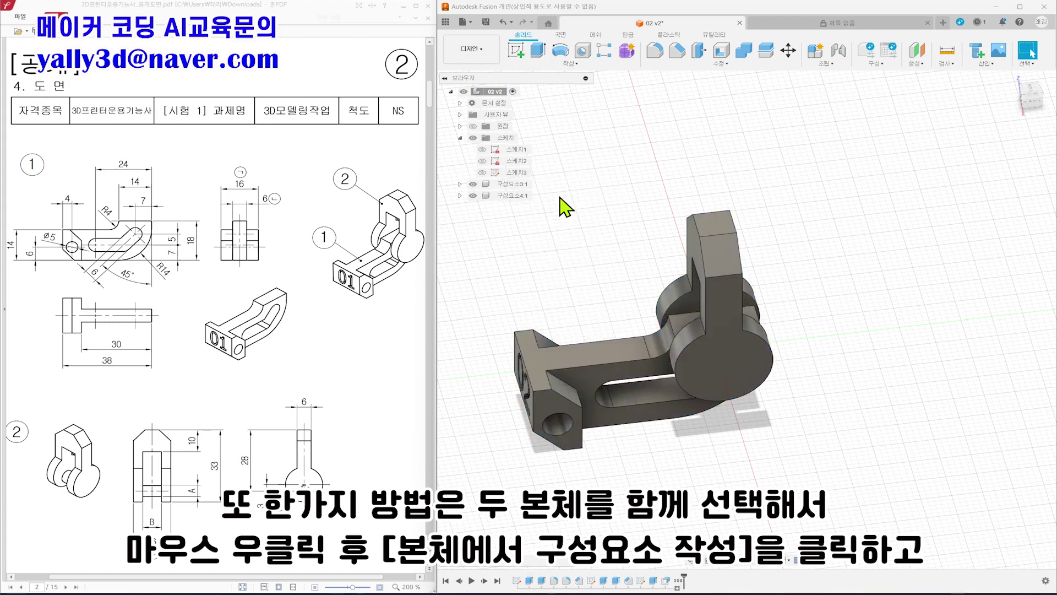
Step: Set up an As-Built Joint between part 2's and part 1's components with the Revolute (회전) motion type
{"action": "left_click", "coordinate": [832, 64]}
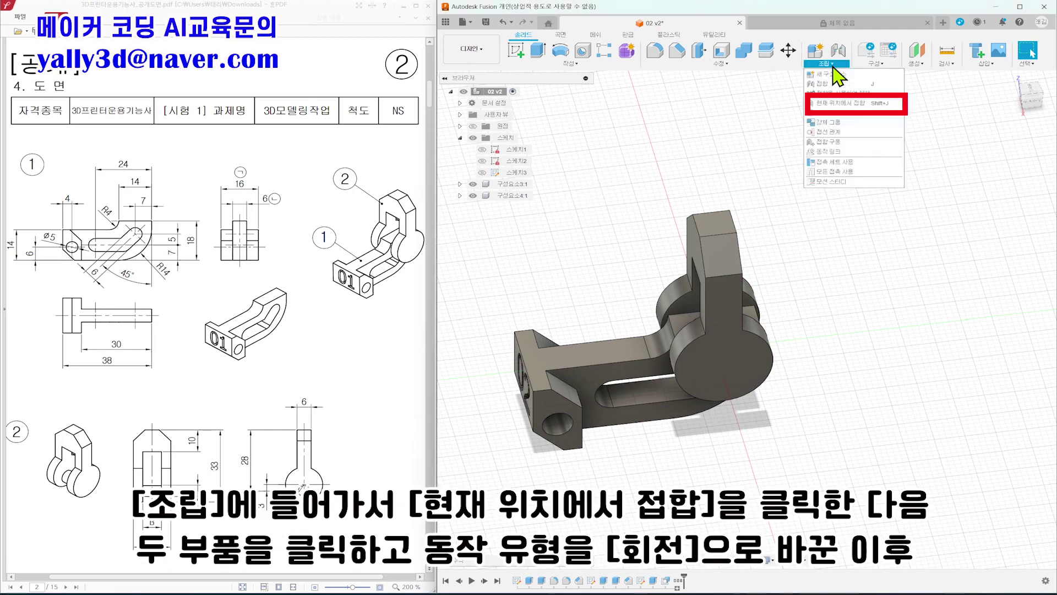
{"action": "left_click", "coordinate": [832, 104]}
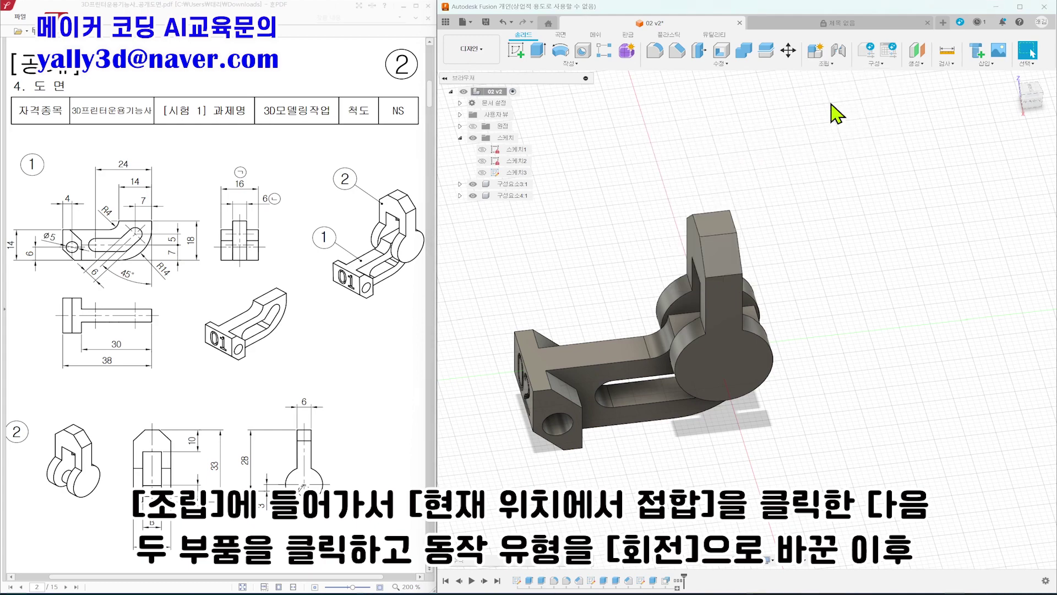
{"action": "left_click", "coordinate": [710, 278]}
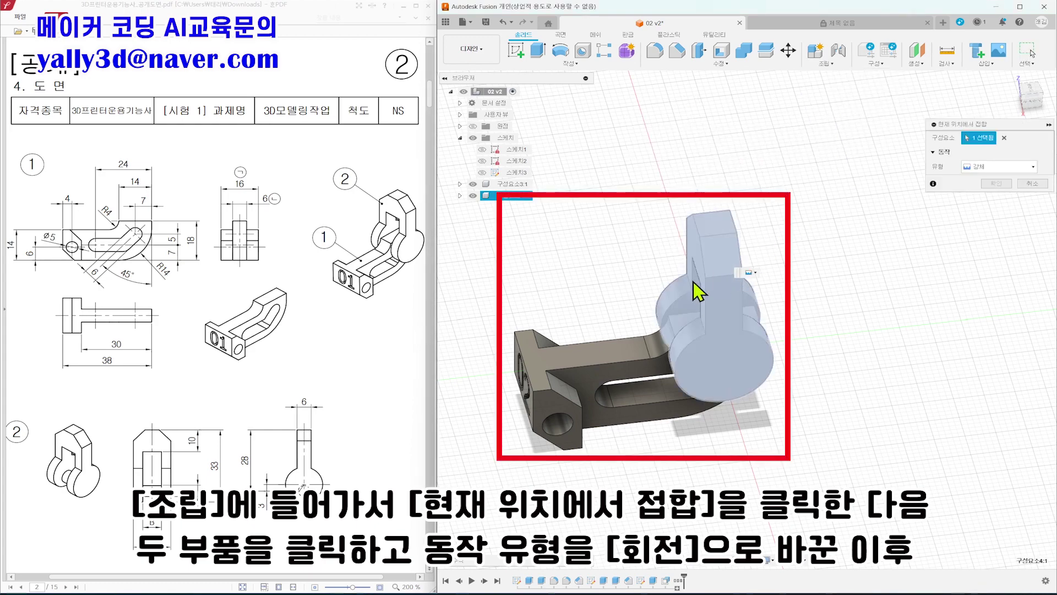
{"action": "left_click", "coordinate": [606, 364]}
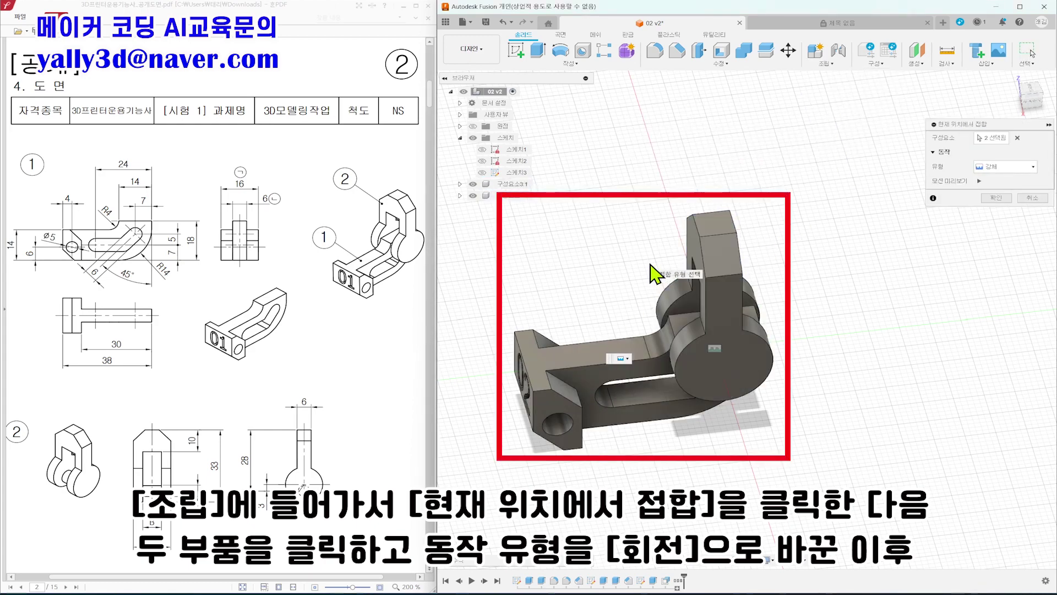
{"action": "left_click", "coordinate": [1014, 166]}
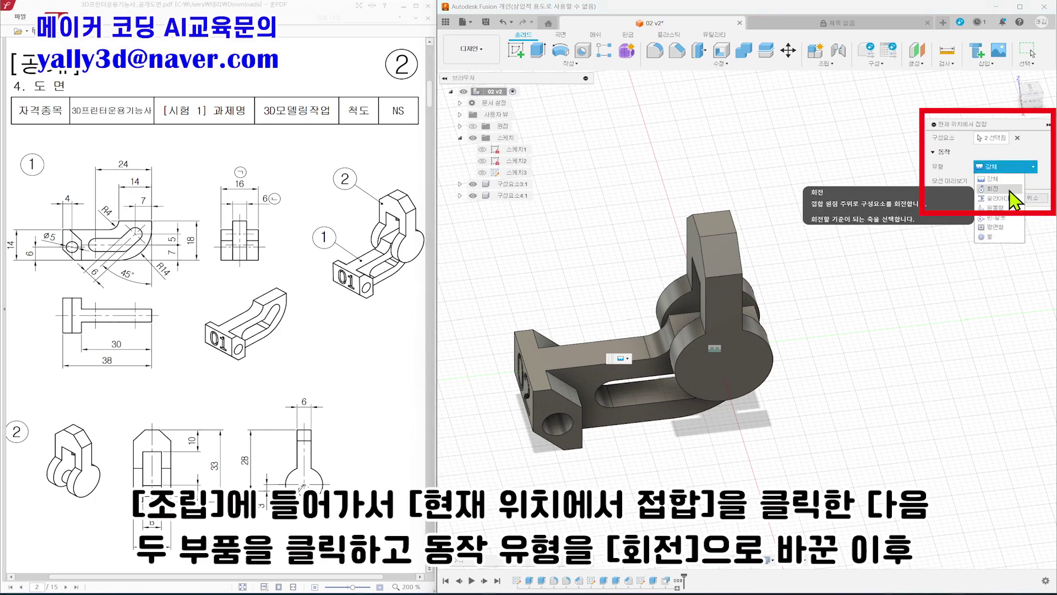
{"action": "left_click", "coordinate": [993, 189]}
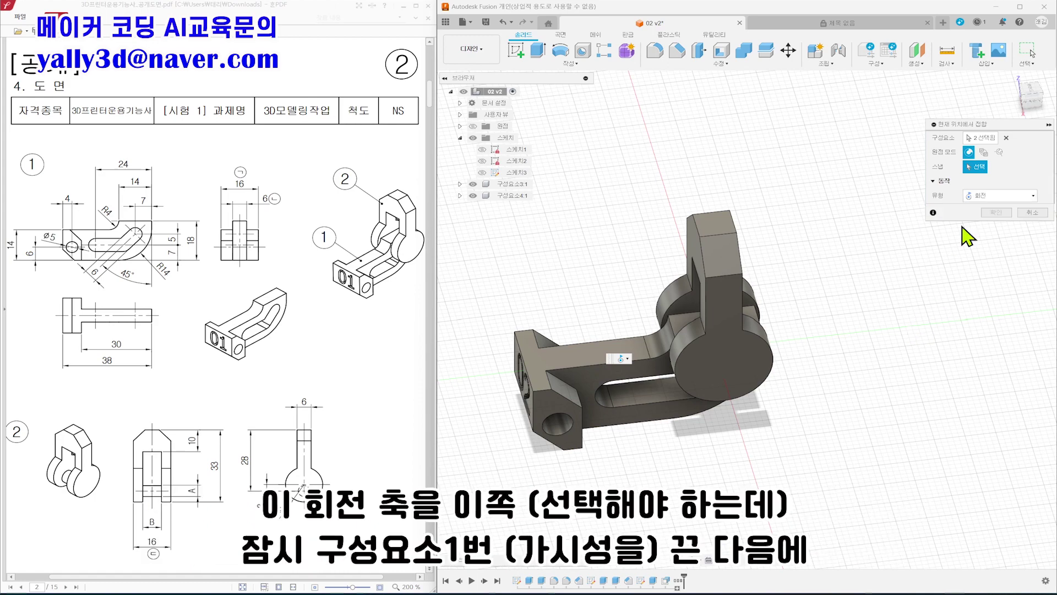
Step: Hide part 1's component and finish the joint with part 2's connecting cylinder as the rotation axis
{"action": "middle_click_drag", "start_coordinate": [809, 365], "coordinate": [718, 333], "text": "shift"}
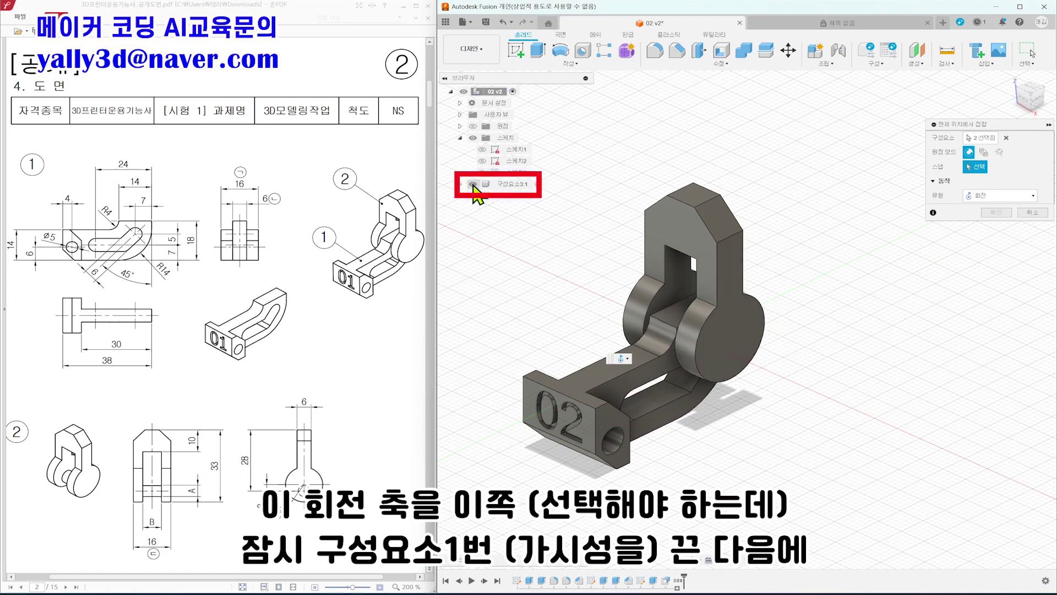
{"action": "left_click", "coordinate": [473, 185]}
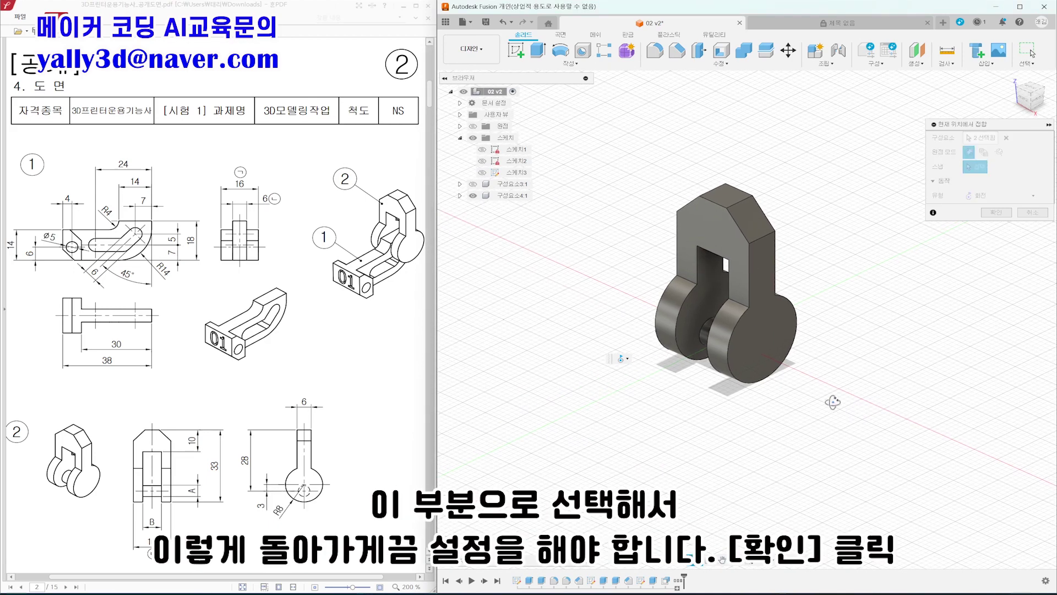
{"action": "left_click", "coordinate": [730, 355]}
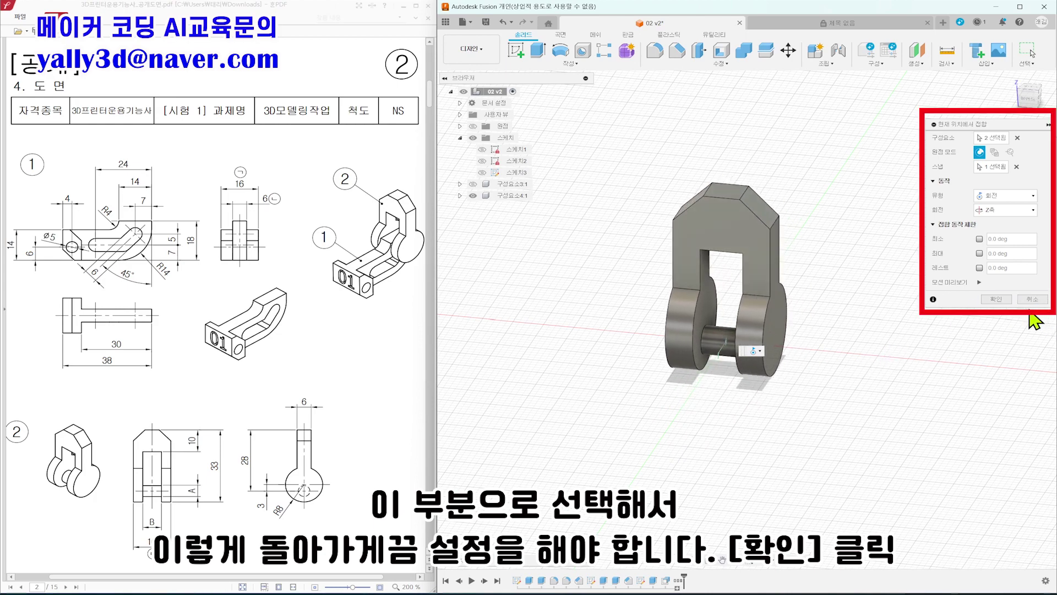
{"action": "left_click", "coordinate": [996, 299]}
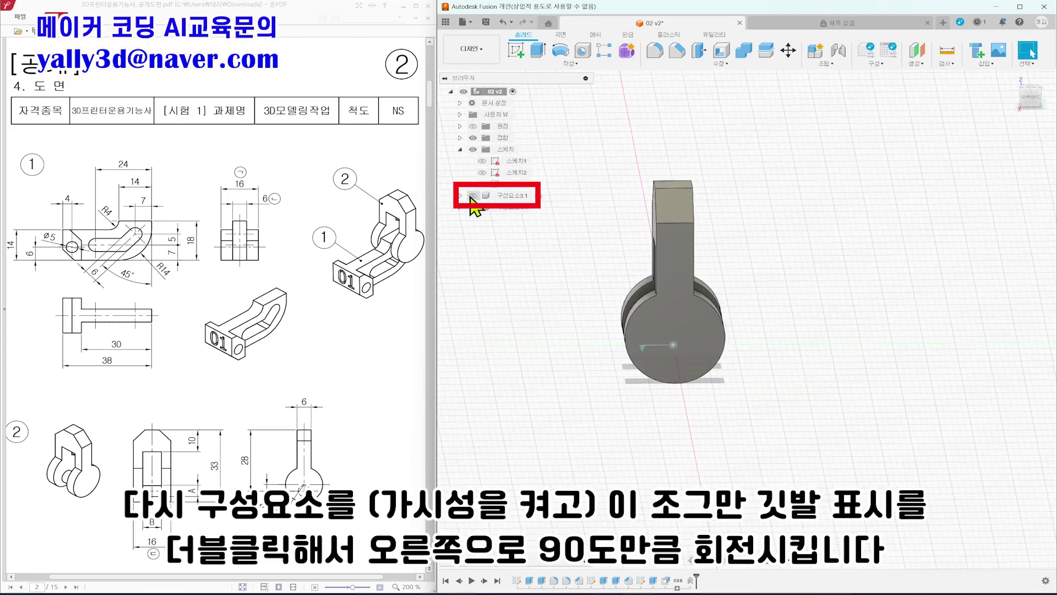
Step: Show part 1's component again and drive the revolute joint 90 degrees so part 2 lies flat in line with part 1
{"action": "left_click", "coordinate": [473, 196]}
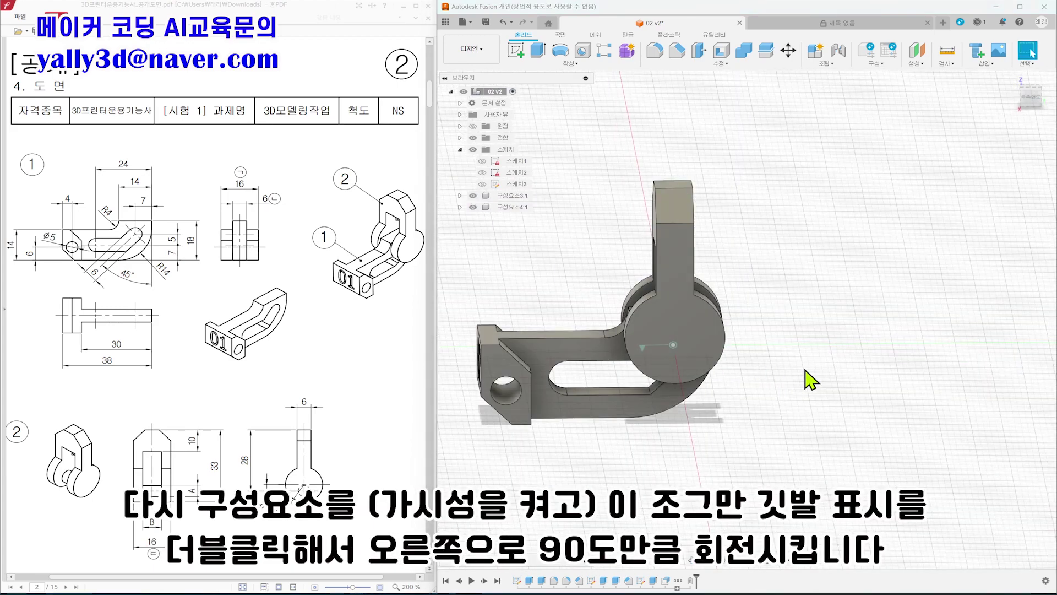
{"action": "double_click", "coordinate": [643, 347]}
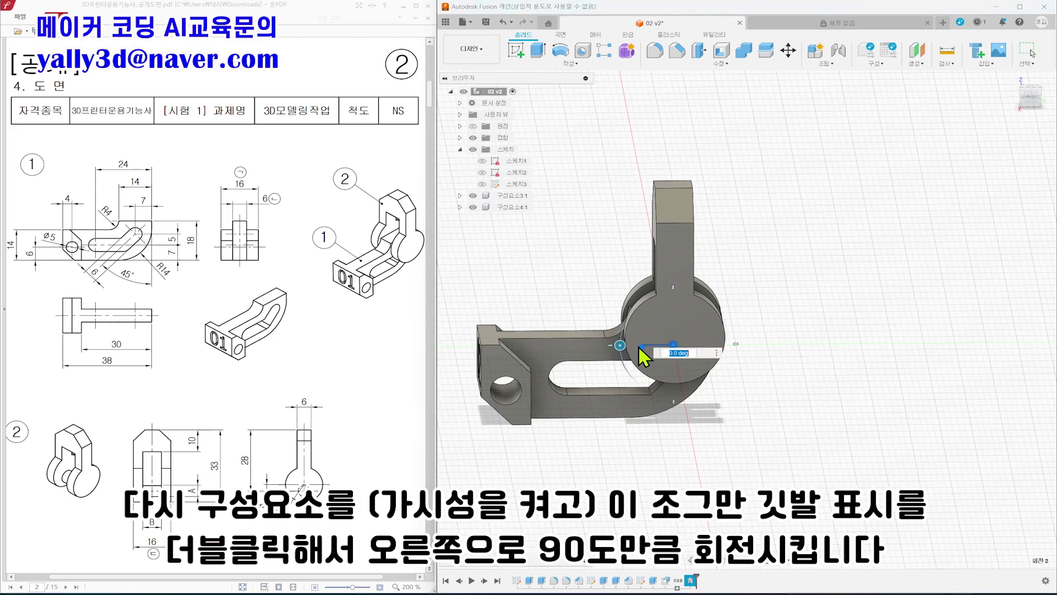
{"action": "left_click_drag", "start_coordinate": [619, 345], "coordinate": [677, 306]}
{"action": "key", "text": "Return"}
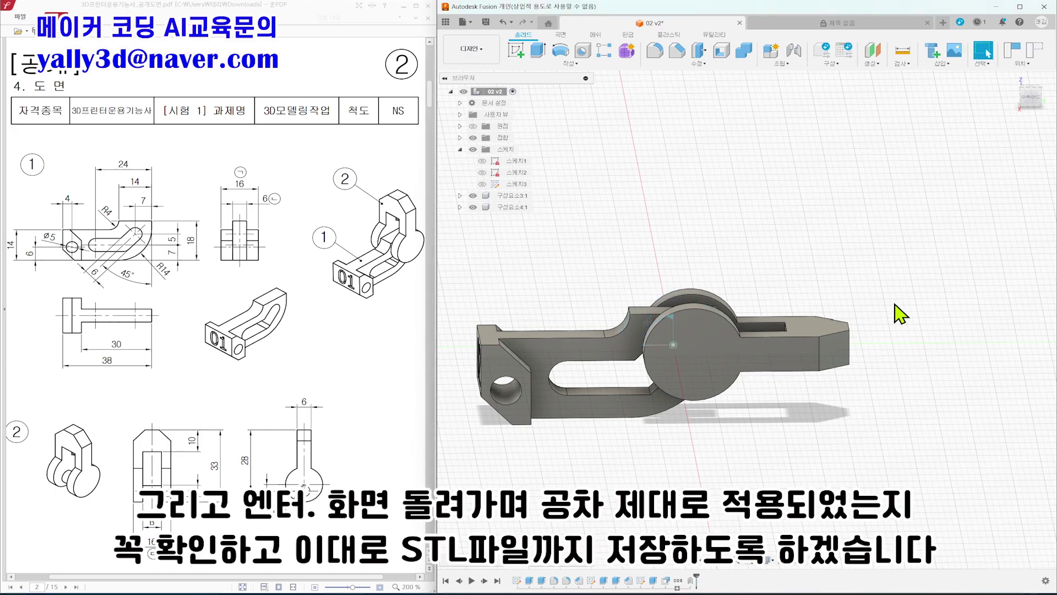
Step: Export the whole assembly for 3D printing as an STL file named 02 on the computer, with sending to the print utility turned off
{"action": "mouse_move", "coordinate": [787, 401]}
{"action": "middle_mouse_down", "text": "shift"}
{"action": "mouse_move", "coordinate": [828, 413]}
{"action": "mouse_move", "coordinate": [804, 412]}
{"action": "mouse_move", "coordinate": [807, 424]}
{"action": "mouse_move", "coordinate": [781, 433]}
{"action": "mouse_move", "coordinate": [838, 397]}
{"action": "mouse_move", "coordinate": [803, 408]}
{"action": "middle_mouse_up", "text": "shift"}
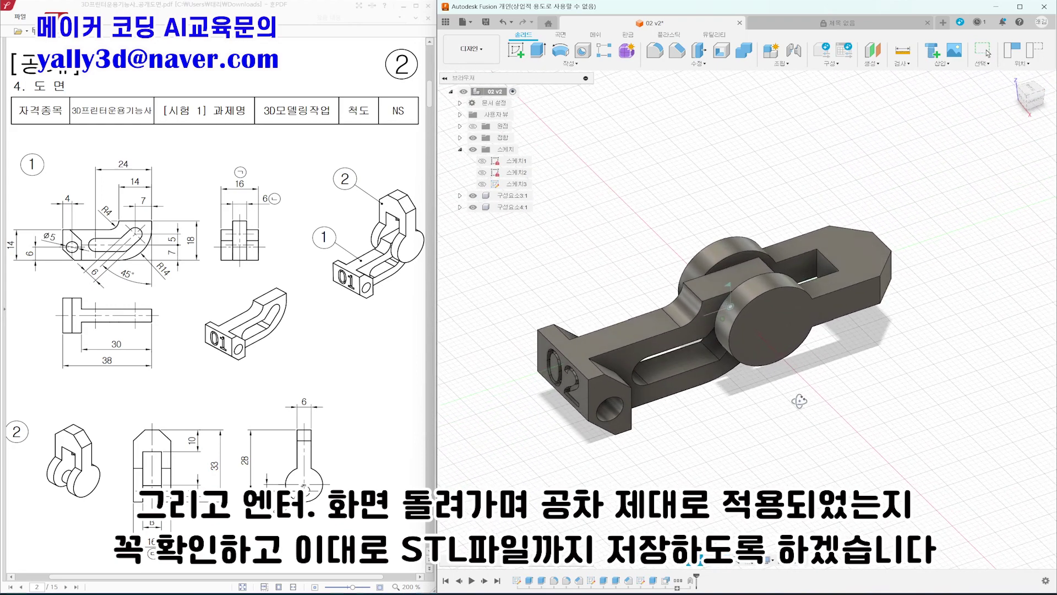
{"action": "left_click", "coordinate": [465, 23]}
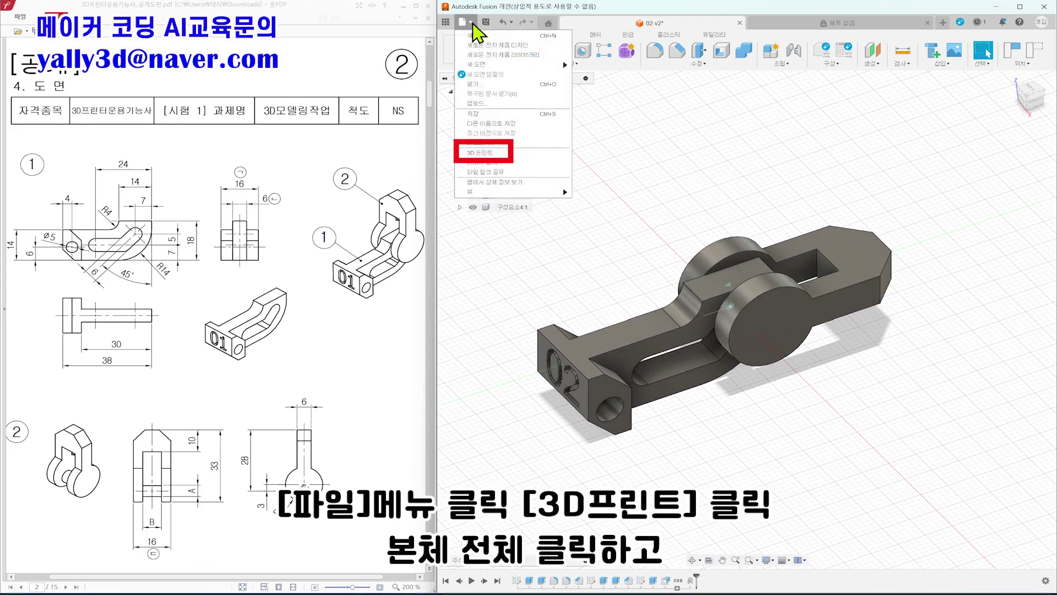
{"action": "left_click", "coordinate": [501, 154]}
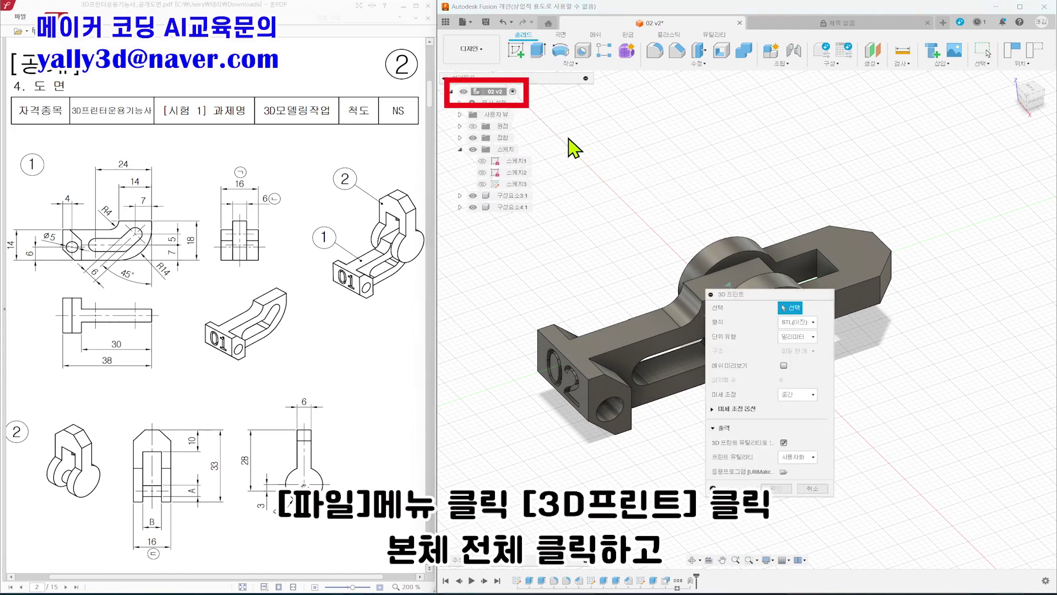
{"action": "left_click", "coordinate": [495, 93]}
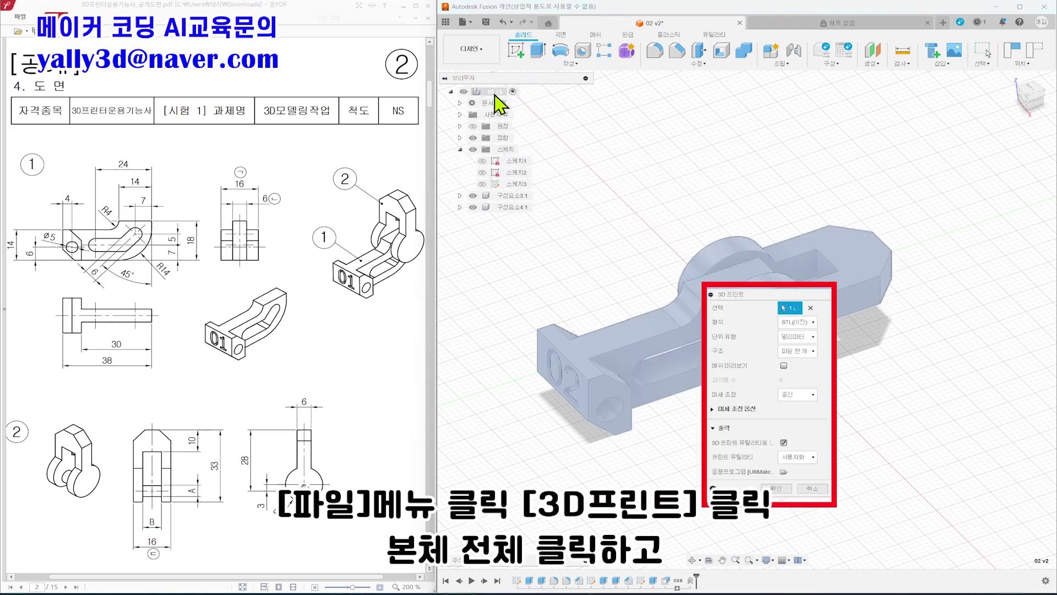
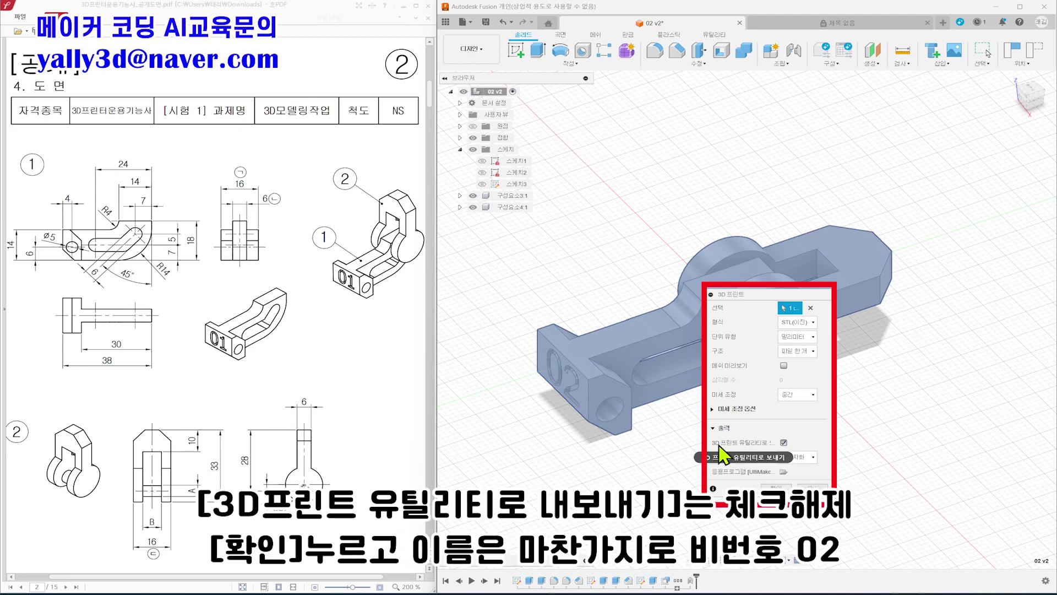
{"action": "left_click", "coordinate": [784, 442]}
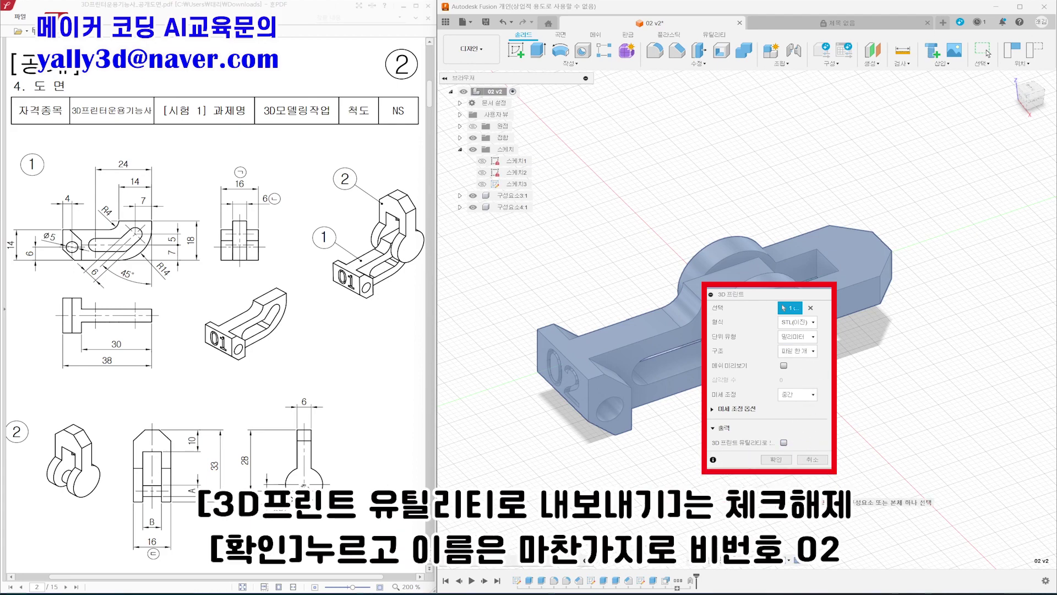
{"action": "left_click", "coordinate": [776, 459]}
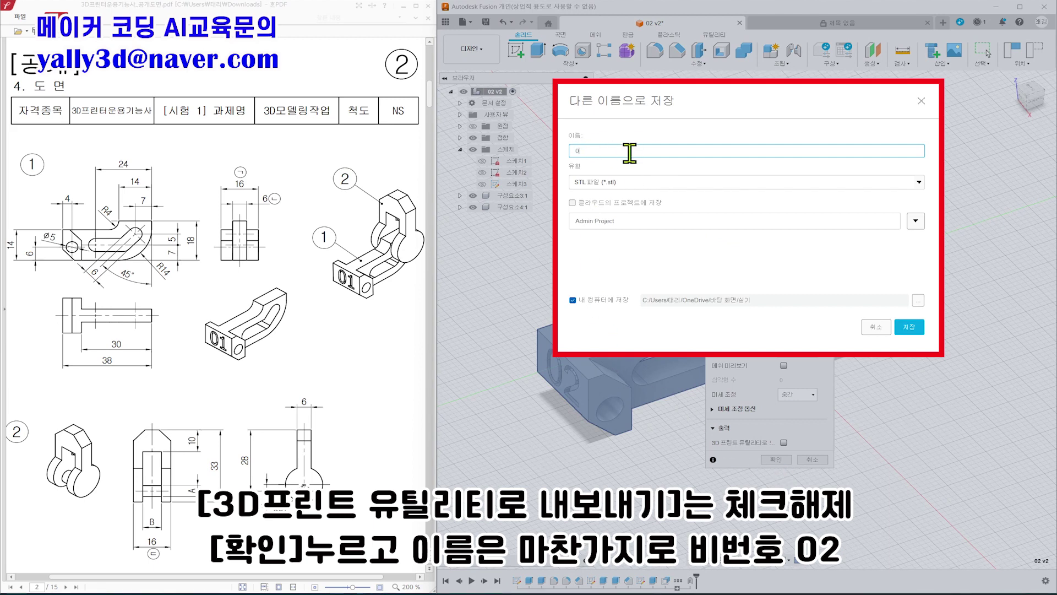
{"action": "left_click", "coordinate": [909, 328]}
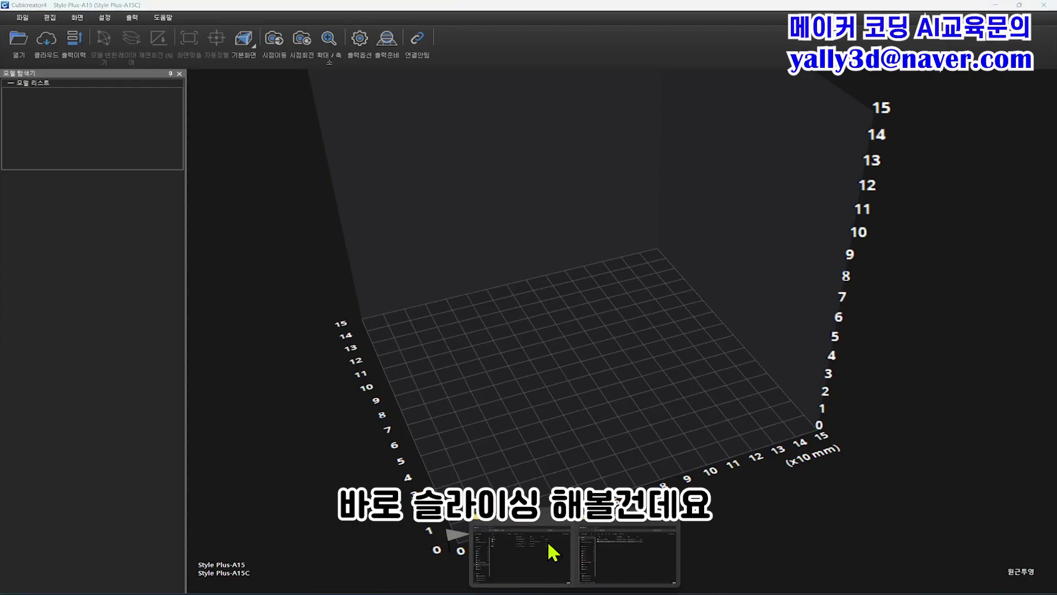
Step: Switch to Cubicreator4 and import 02.stl from the 실기 folder onto the build plate, keeping its saved orientation
{"action": "left_click", "coordinate": [550, 551]}
{"action": "left_click", "coordinate": [364, 170]}
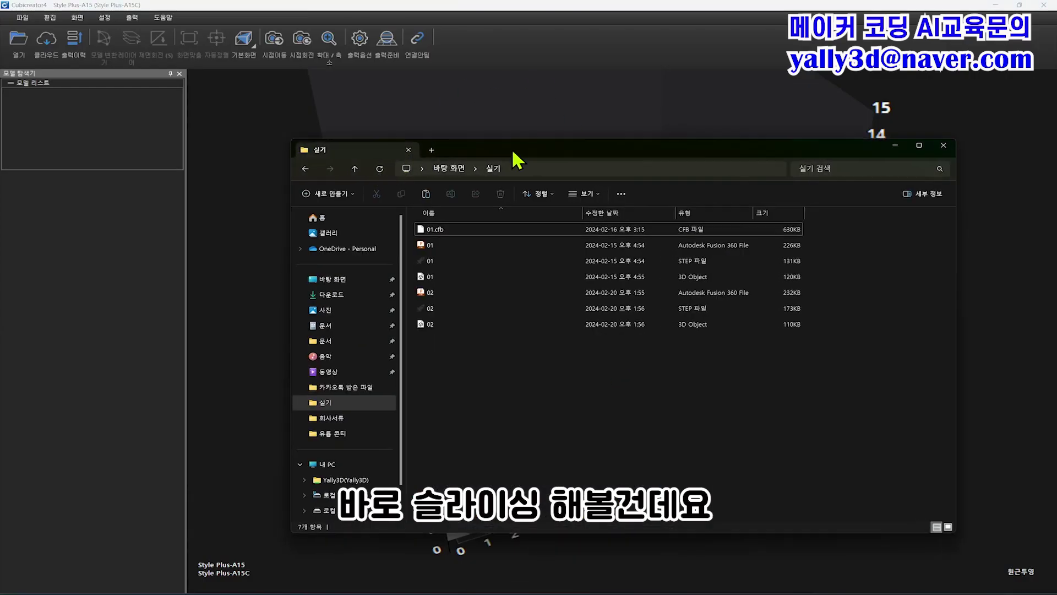
{"action": "left_click_drag", "start_coordinate": [499, 149], "coordinate": [689, 118]}
{"action": "left_click", "coordinate": [616, 296]}
{"action": "left_click_drag", "start_coordinate": [618, 292], "coordinate": [424, 333]}
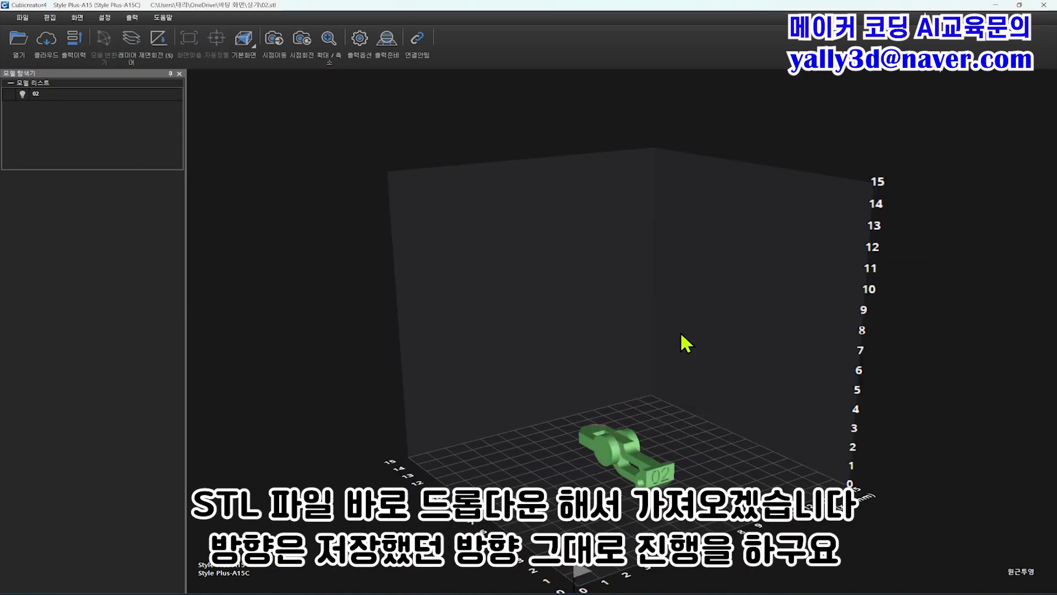
{"action": "right_click_drag", "start_coordinate": [756, 453], "coordinate": [648, 474]}
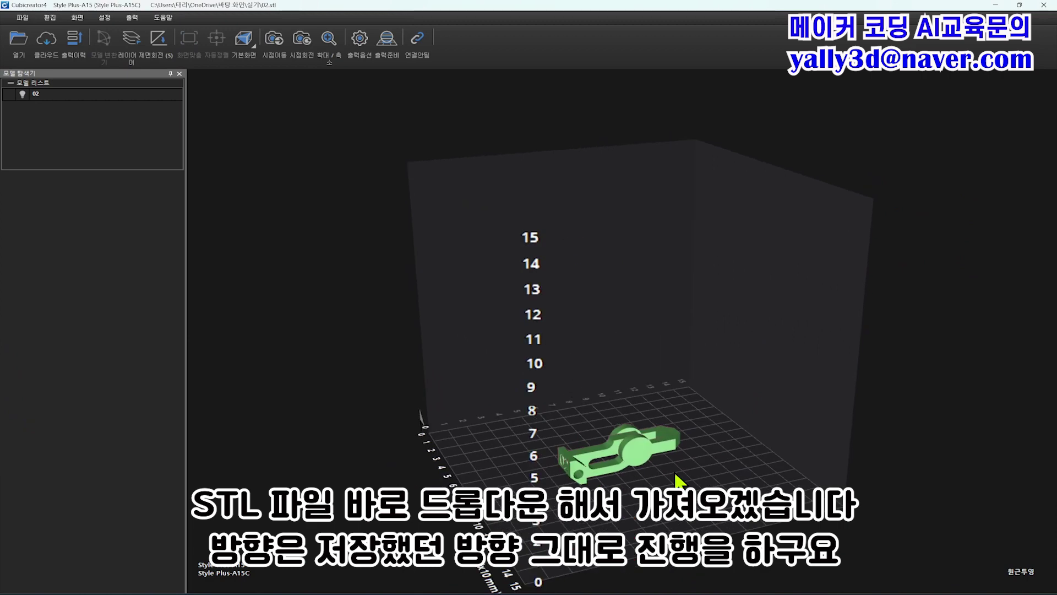
Step: Review the detailed print options for layer height, outer walls, infill, speed and cooling
{"action": "middle_click_drag", "start_coordinate": [649, 474], "coordinate": [682, 429]}
{"action": "scroll", "coordinate": [683, 429], "scroll_direction": "up", "scroll_amount": 2}
{"action": "scroll", "coordinate": [682, 429], "scroll_direction": "up", "scroll_amount": 4}
{"action": "right_click_drag", "start_coordinate": [785, 466], "coordinate": [746, 482]}
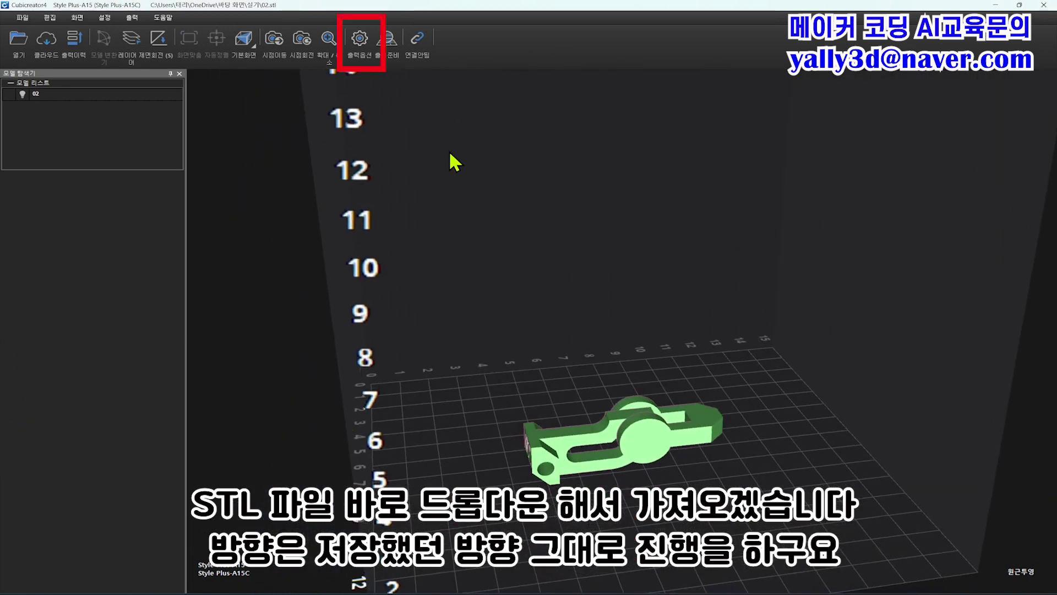
{"action": "left_click", "coordinate": [362, 48]}
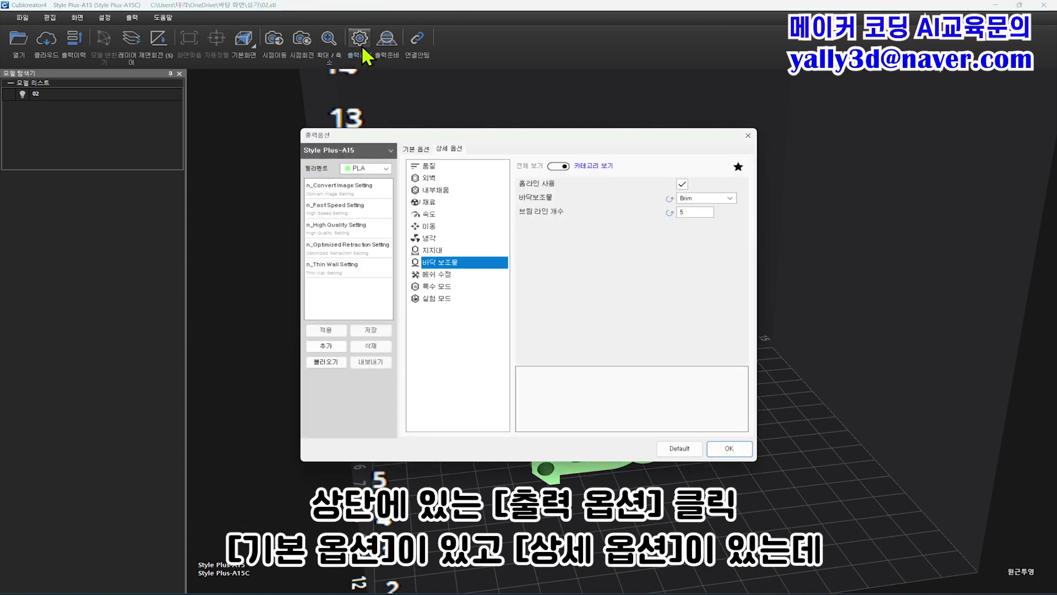
{"action": "left_click", "coordinate": [417, 150]}
{"action": "left_click", "coordinate": [456, 149]}
{"action": "left_click", "coordinate": [435, 166]}
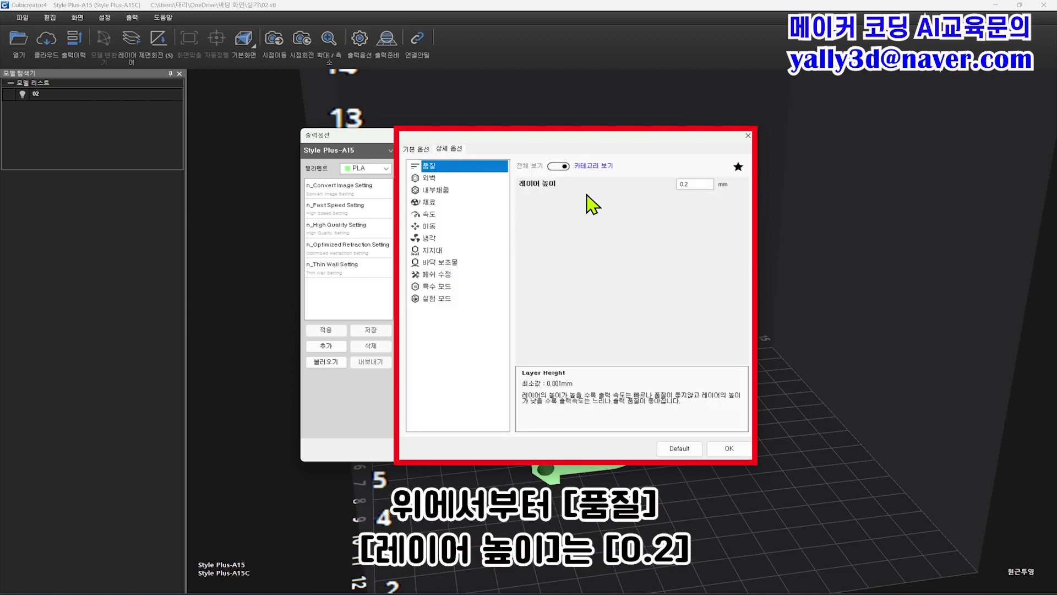
{"action": "left_click", "coordinate": [452, 178]}
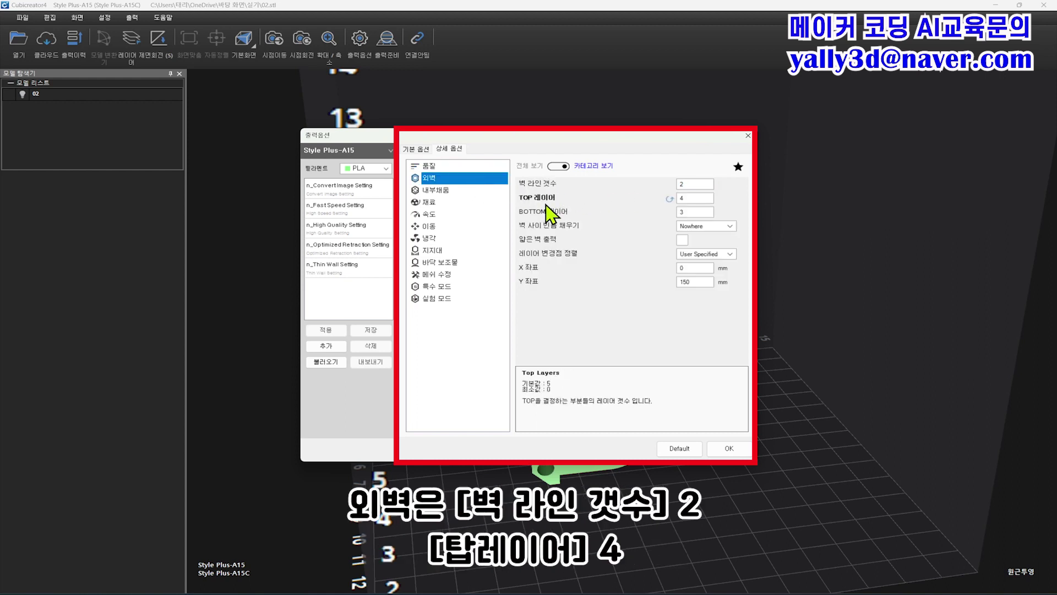
{"action": "left_click", "coordinate": [444, 190]}
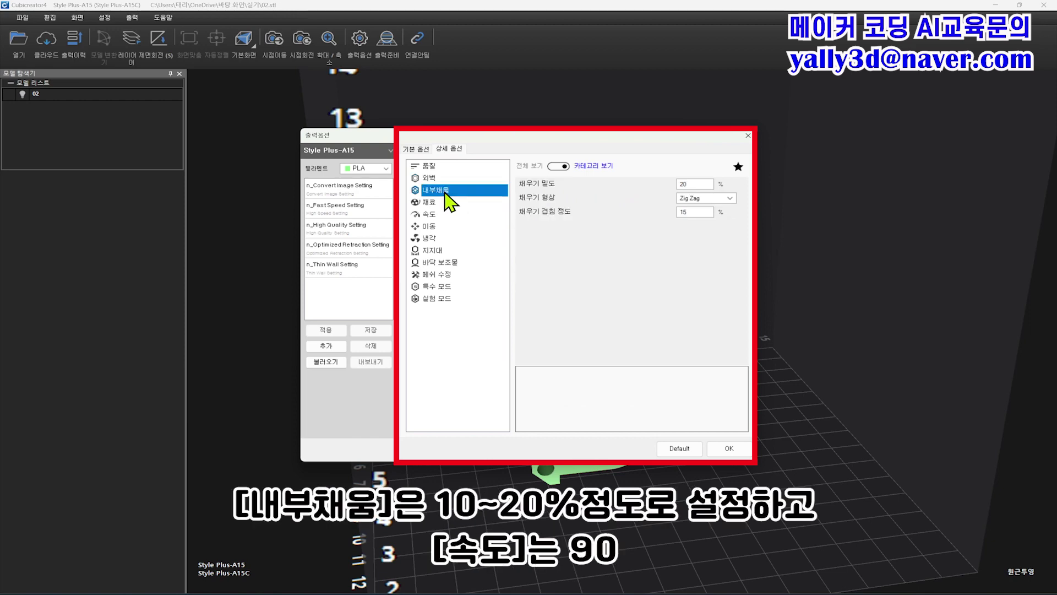
{"action": "left_click", "coordinate": [446, 216]}
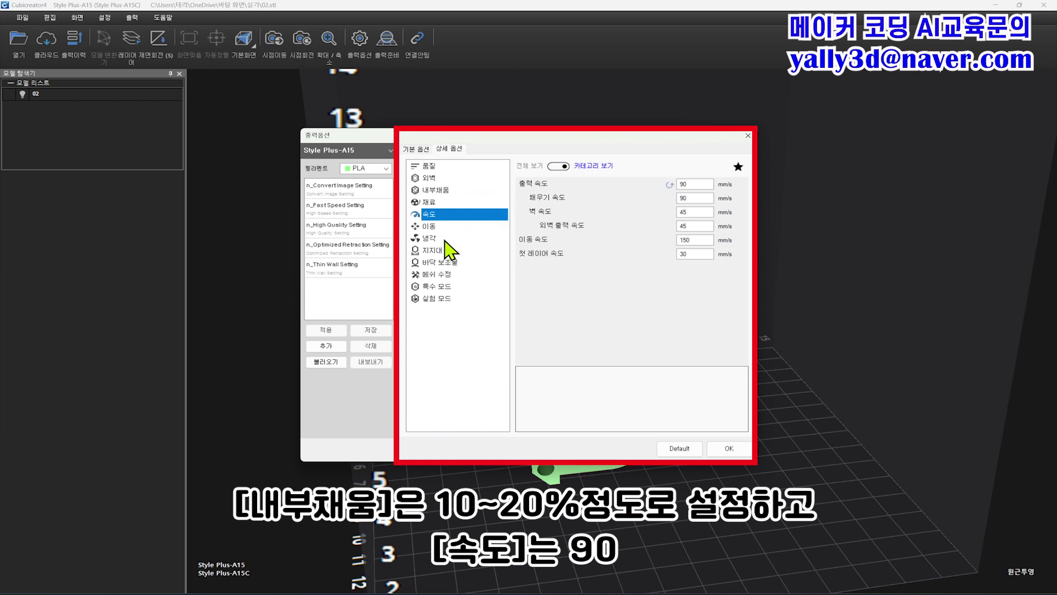
{"action": "left_click", "coordinate": [445, 238]}
Step: Choose Everywhere as the support placement in the detailed support options
{"action": "left_click", "coordinate": [446, 250]}
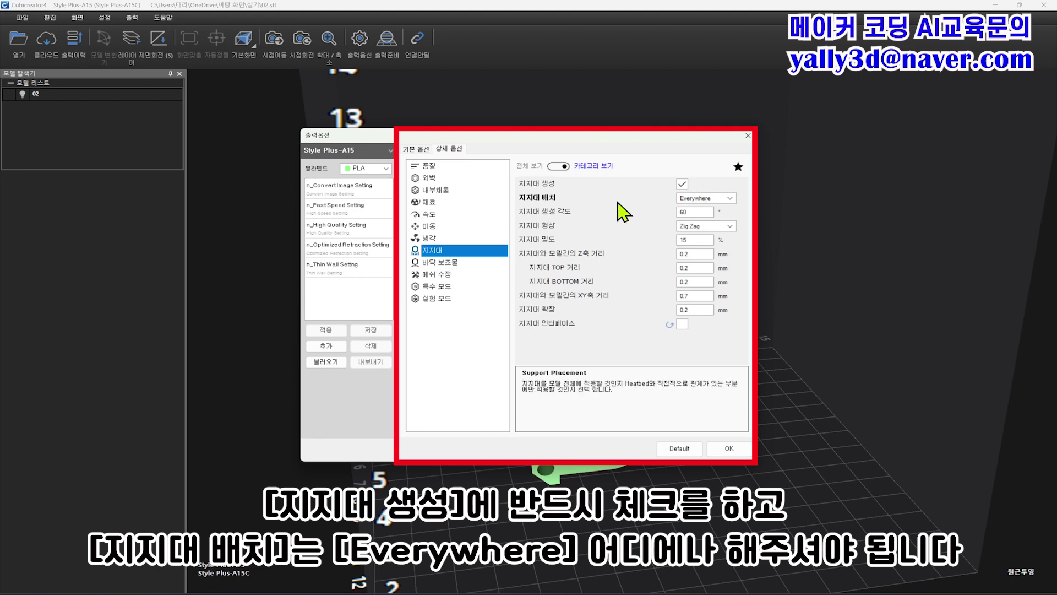
{"action": "left_click", "coordinate": [731, 199]}
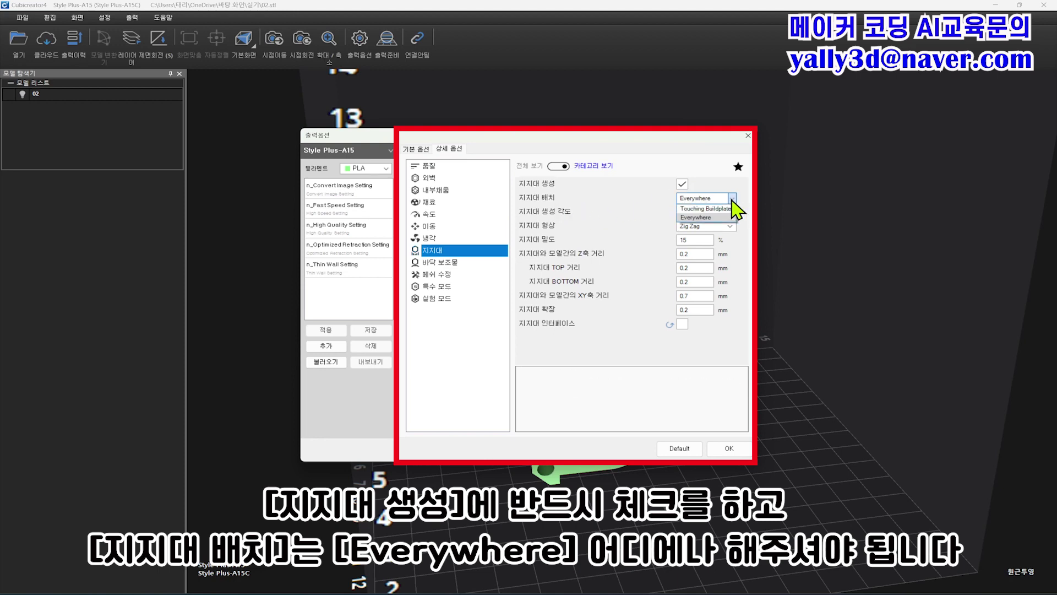
{"action": "left_click", "coordinate": [732, 202]}
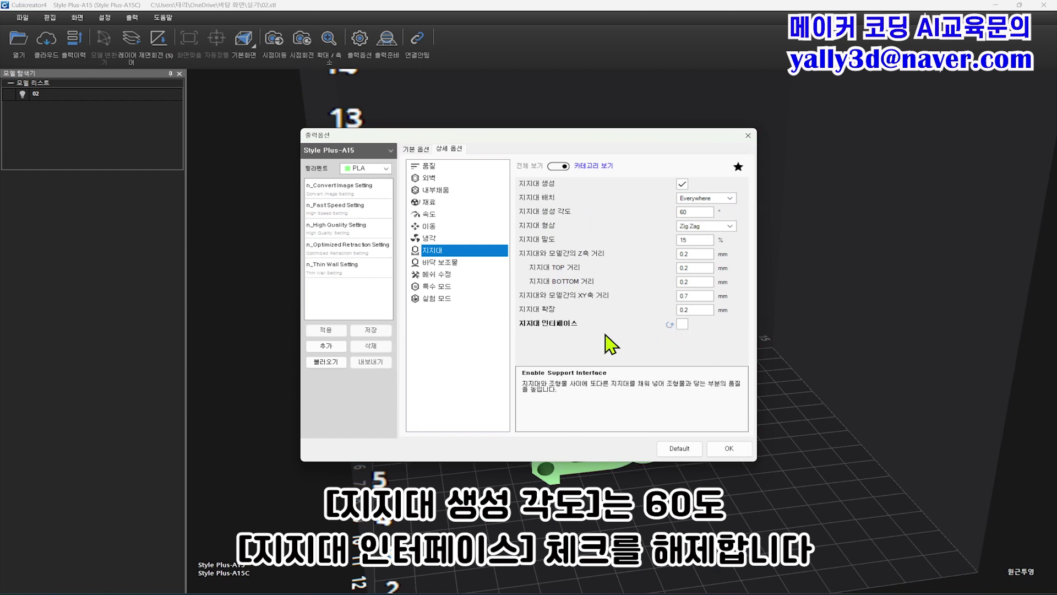
Step: Choose Brim as the build-plate adhesion type and accept the print options
{"action": "left_click", "coordinate": [466, 263]}
{"action": "left_click", "coordinate": [728, 198]}
{"action": "left_click", "coordinate": [722, 212]}
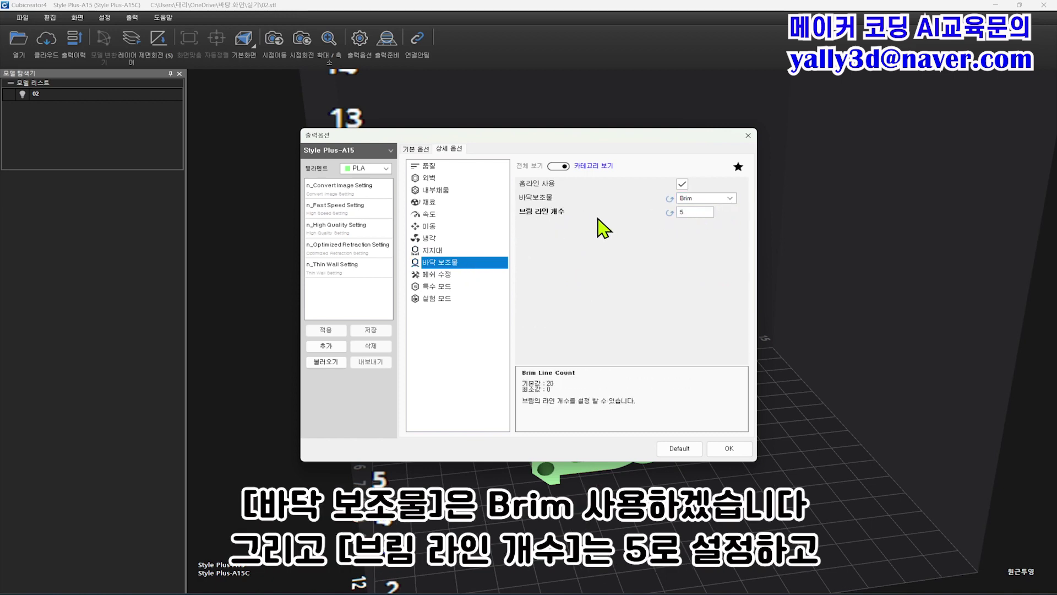
{"action": "left_click", "coordinate": [731, 451]}
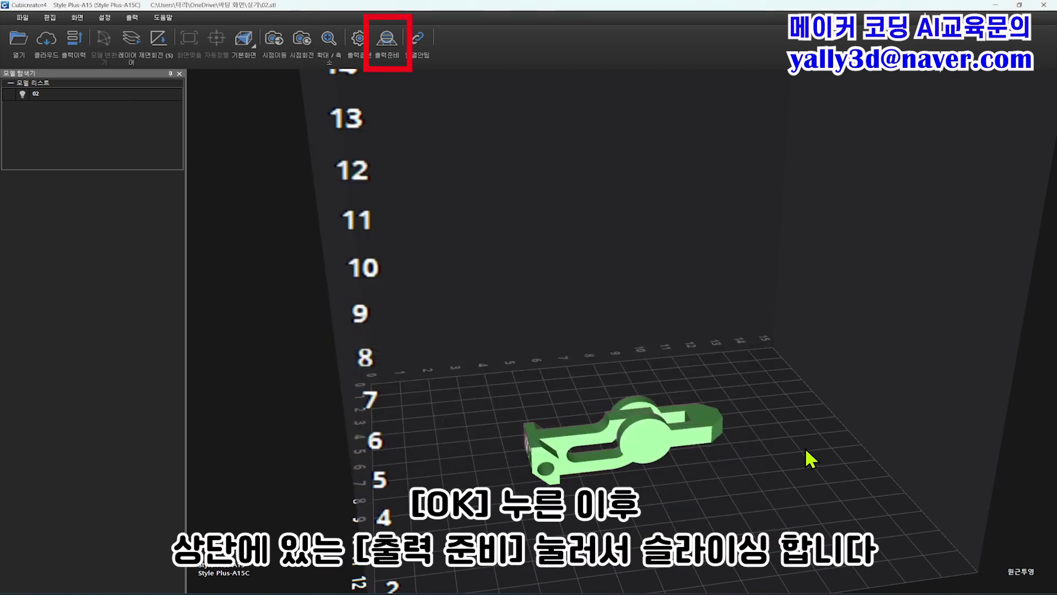
Step: Slice the imported model for printing and inspect its print paths and supports from another angle
{"action": "left_click", "coordinate": [393, 56]}
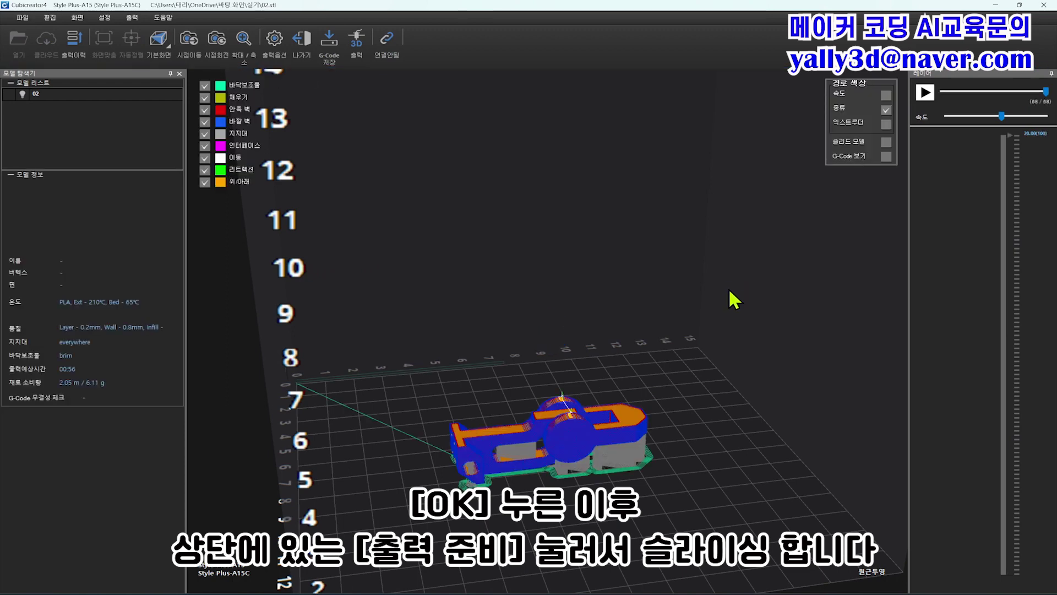
{"action": "middle_click_drag", "start_coordinate": [716, 373], "coordinate": [753, 269]}
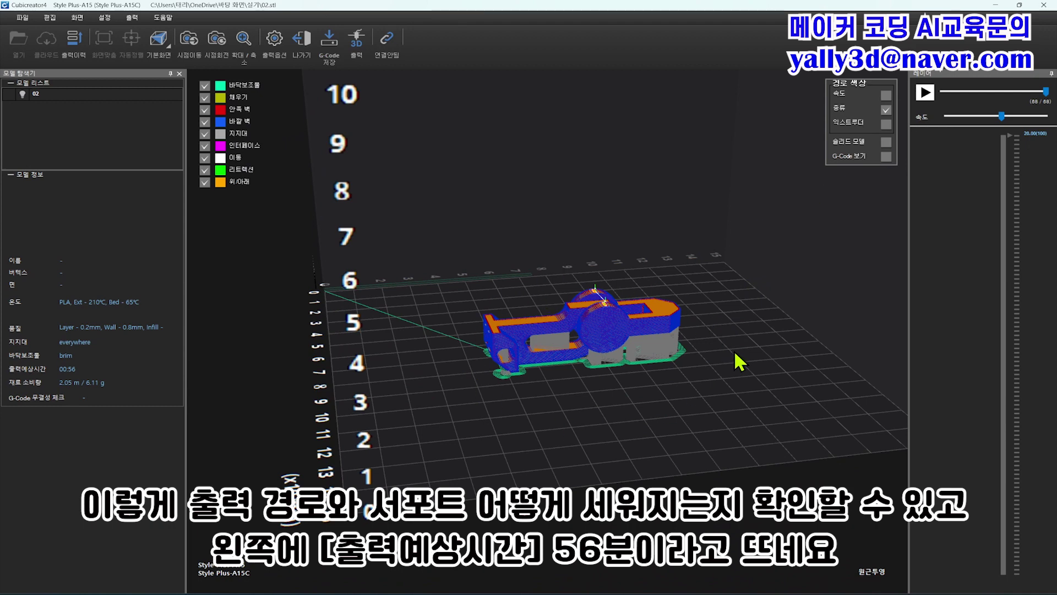
{"action": "right_click_drag", "start_coordinate": [746, 353], "coordinate": [656, 346]}
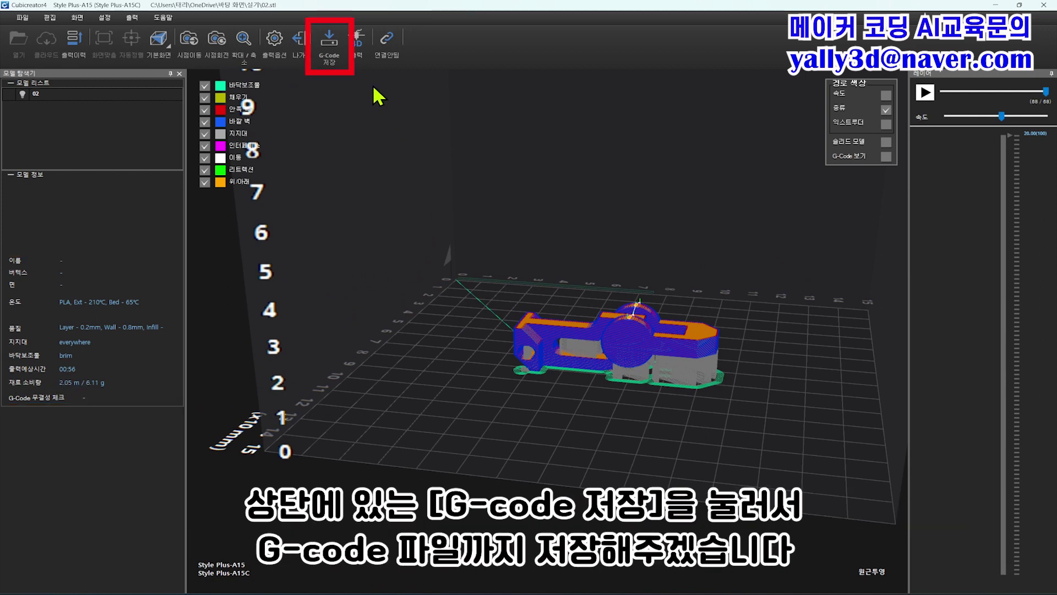
Step: Save the sliced model's G-code under the file name 02 in the 실기 folder
{"action": "left_click", "coordinate": [336, 52]}
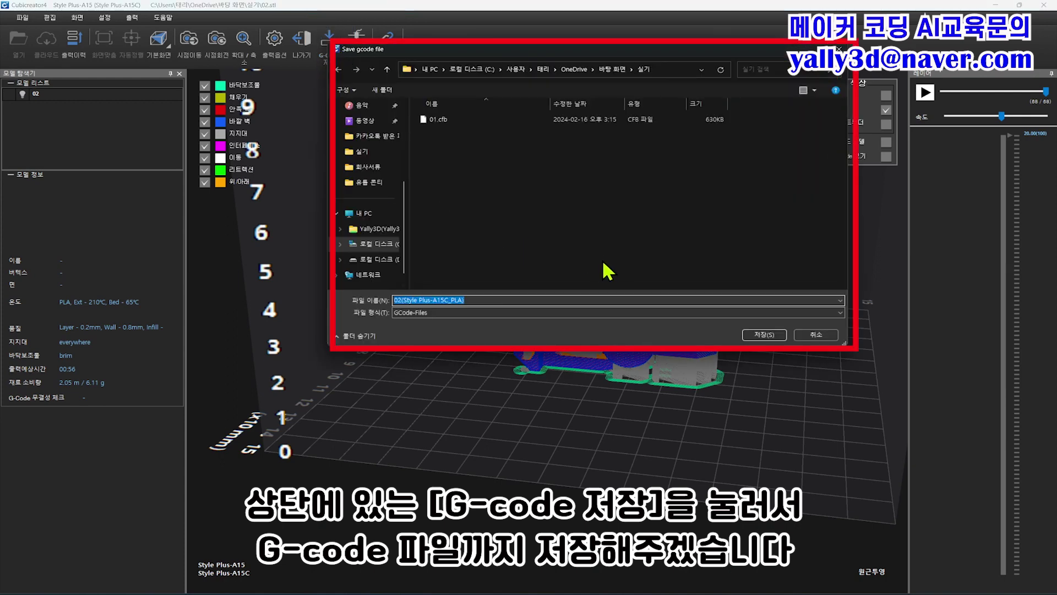
{"action": "type", "text": "02"}
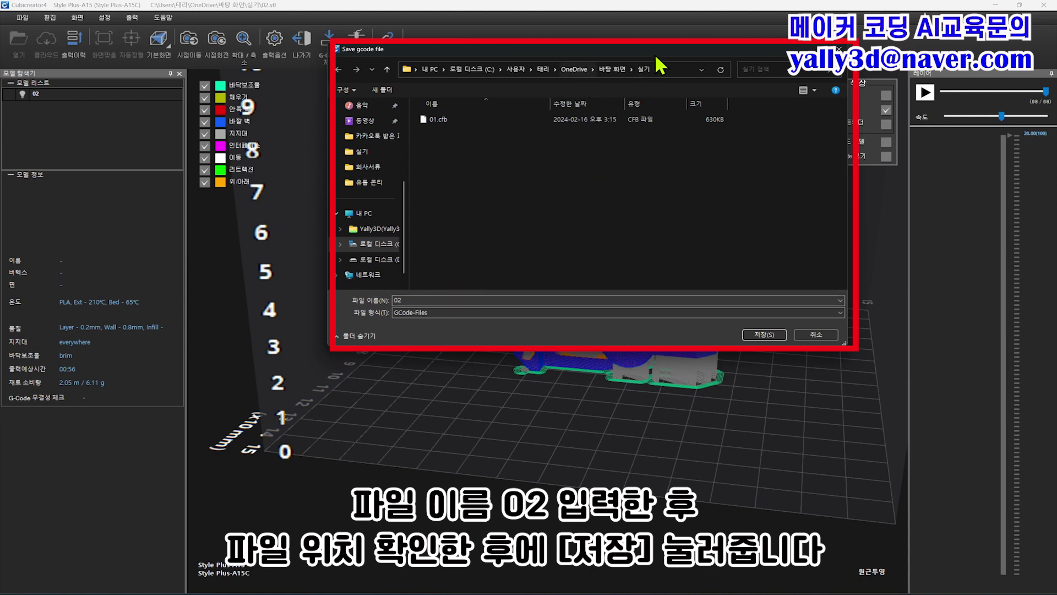
{"action": "left_click", "coordinate": [764, 334]}
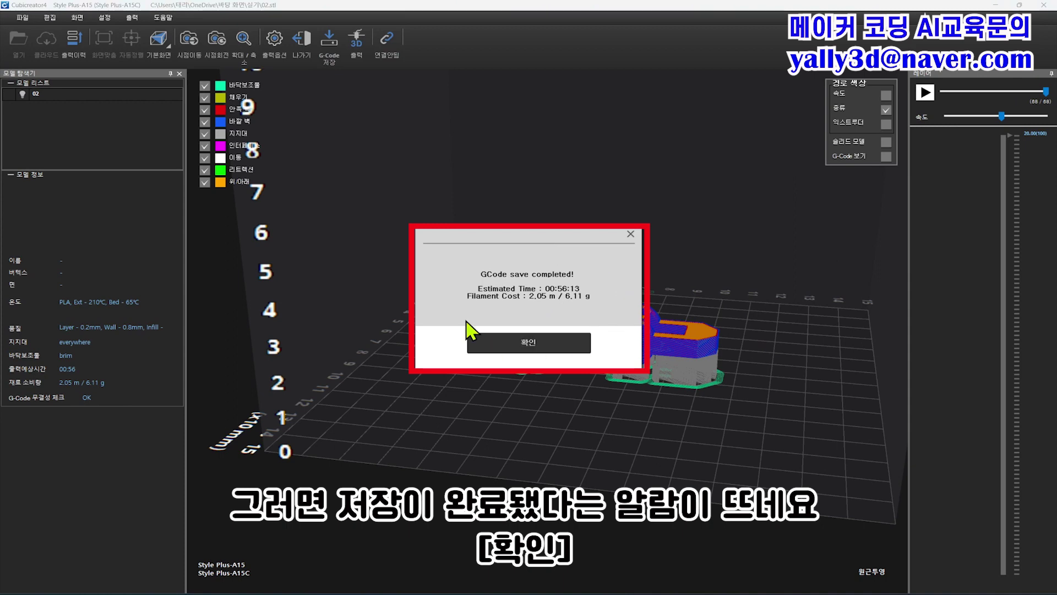
{"action": "left_click", "coordinate": [539, 351]}
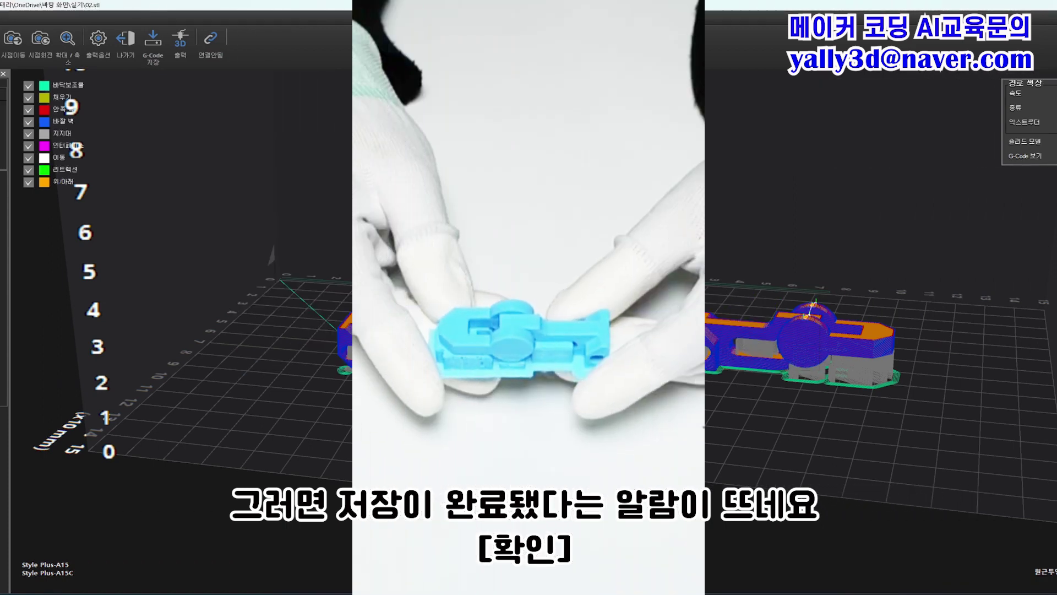